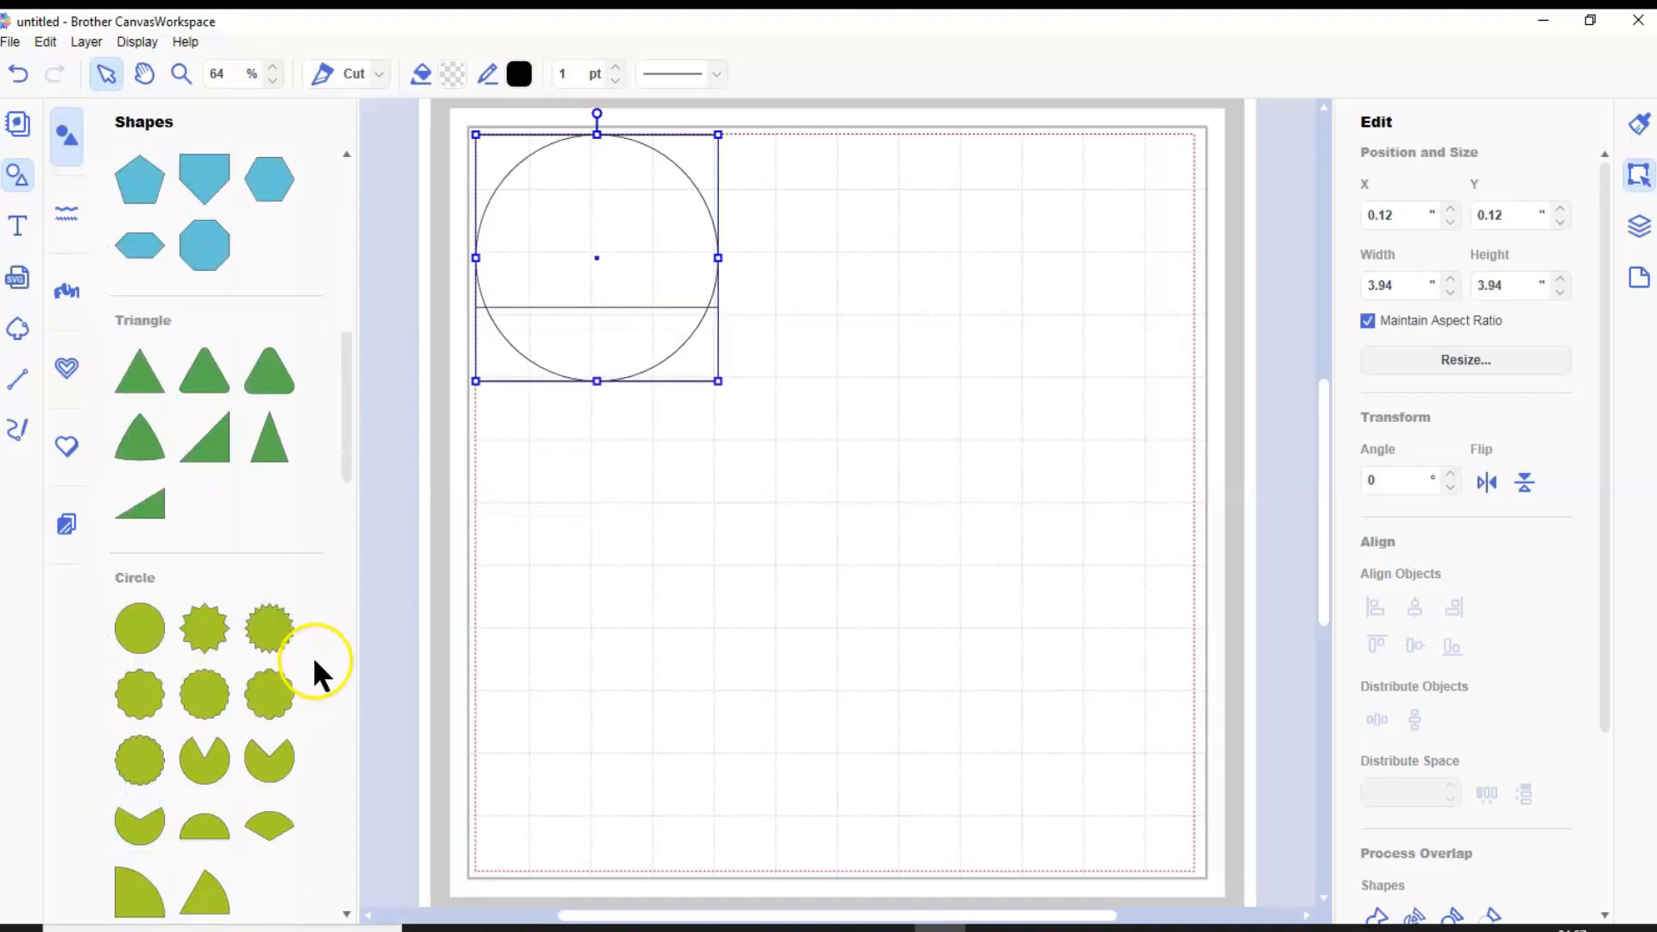
scroll(312, 661, down, 8)
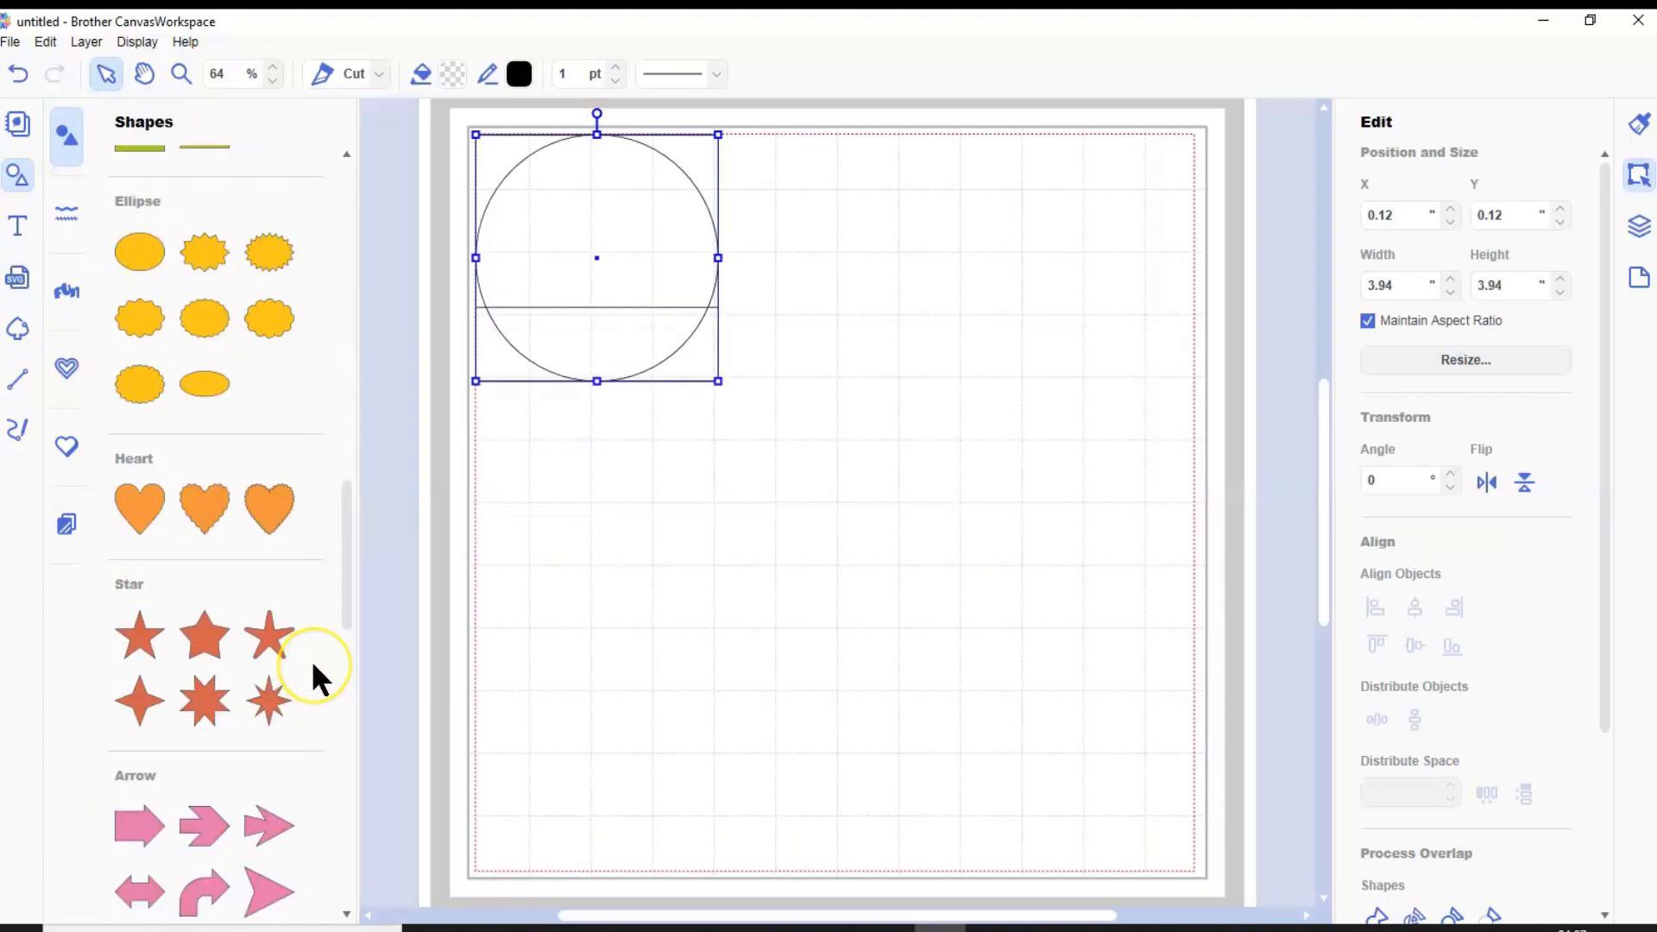
Add a diamond from the Others shape category to the mat
click(273, 728)
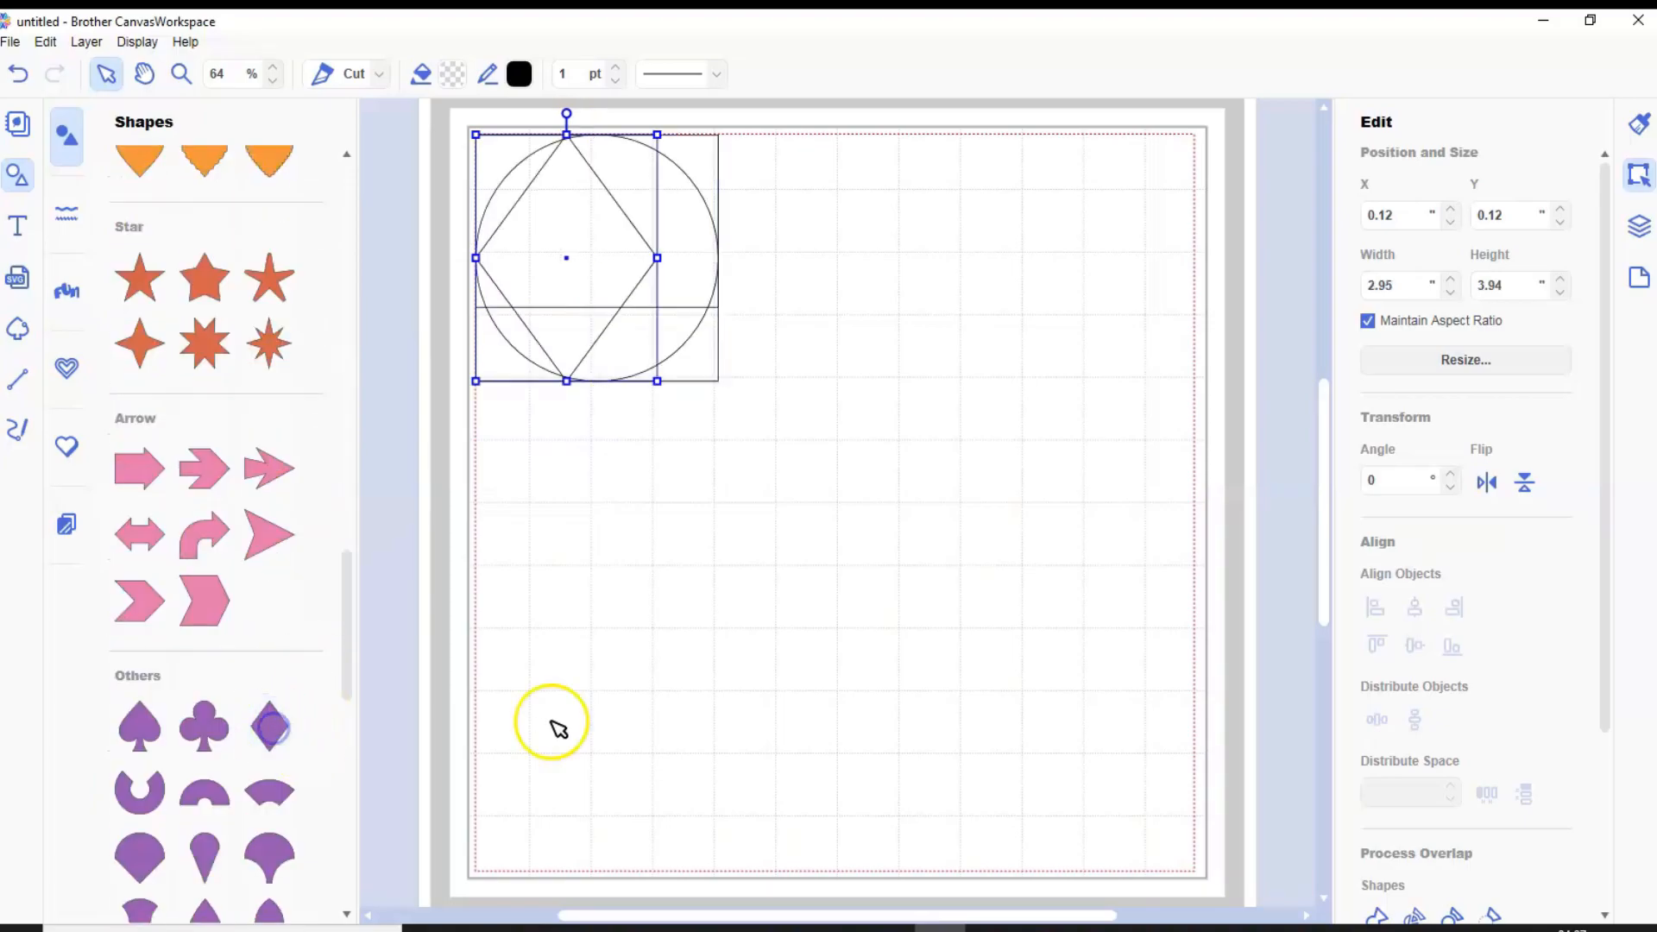
click(17, 177)
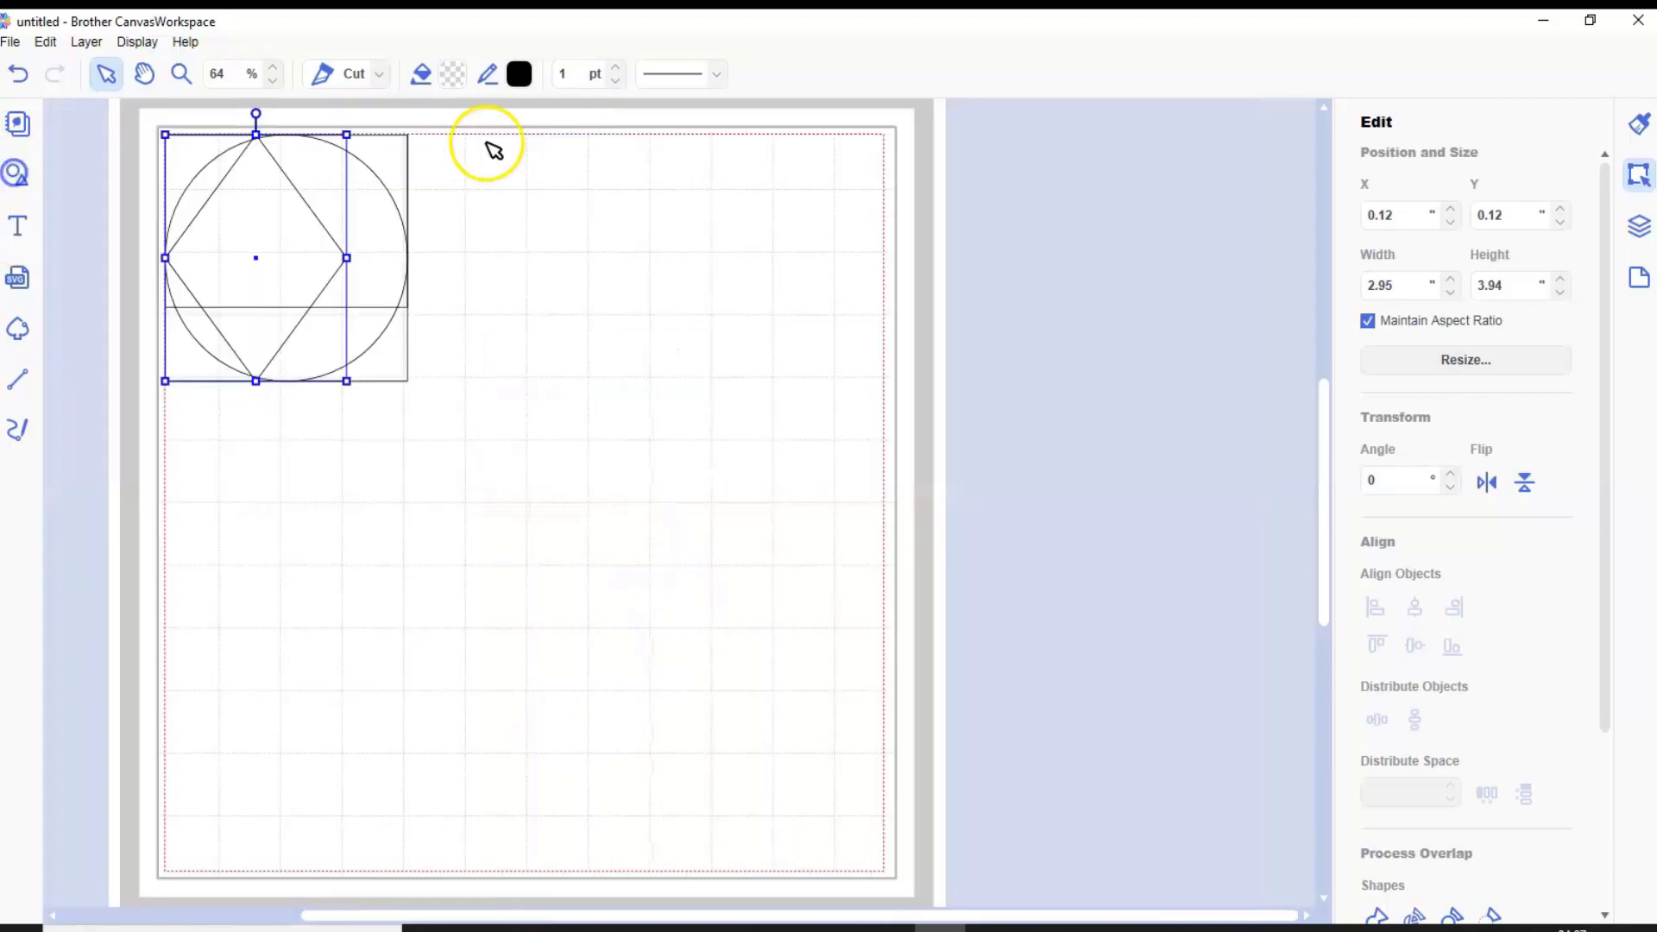
Move the diamond onto an empty area of the mat, scale it down proportionally and place it near the mat's edge
drag(253, 244, 676, 425)
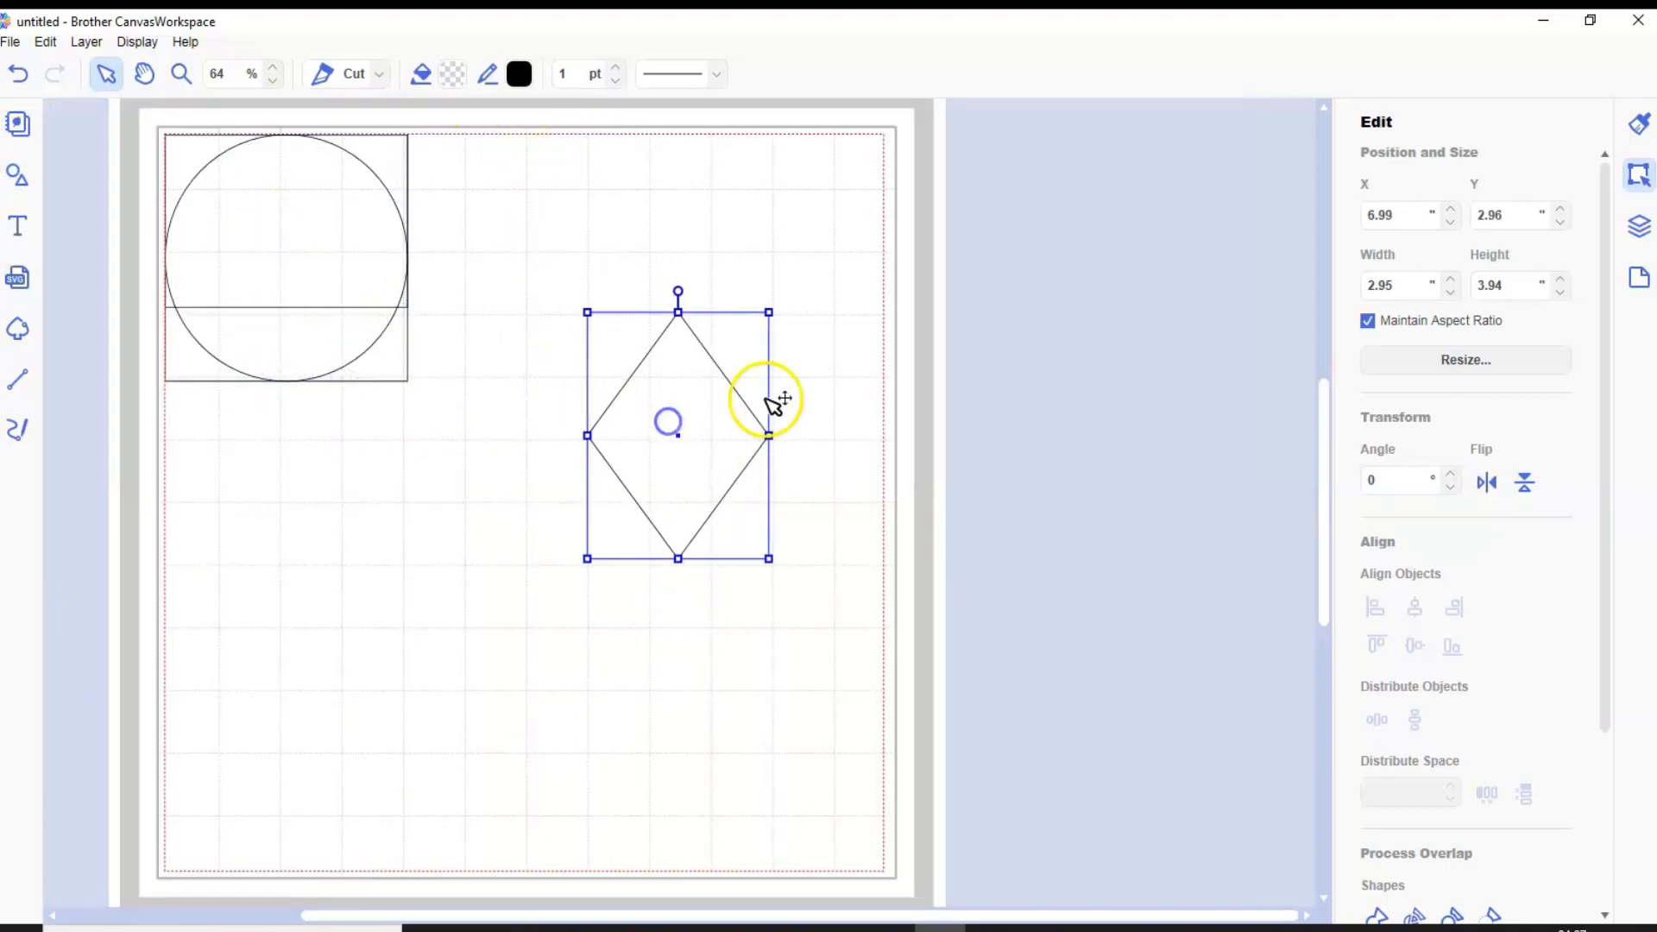
drag(768, 313, 646, 482)
drag(636, 542, 785, 441)
Create an inward offset line for the diamond with 0.12" spacing and round corners, leaving the original line as is
scroll(1509, 766, down, 3)
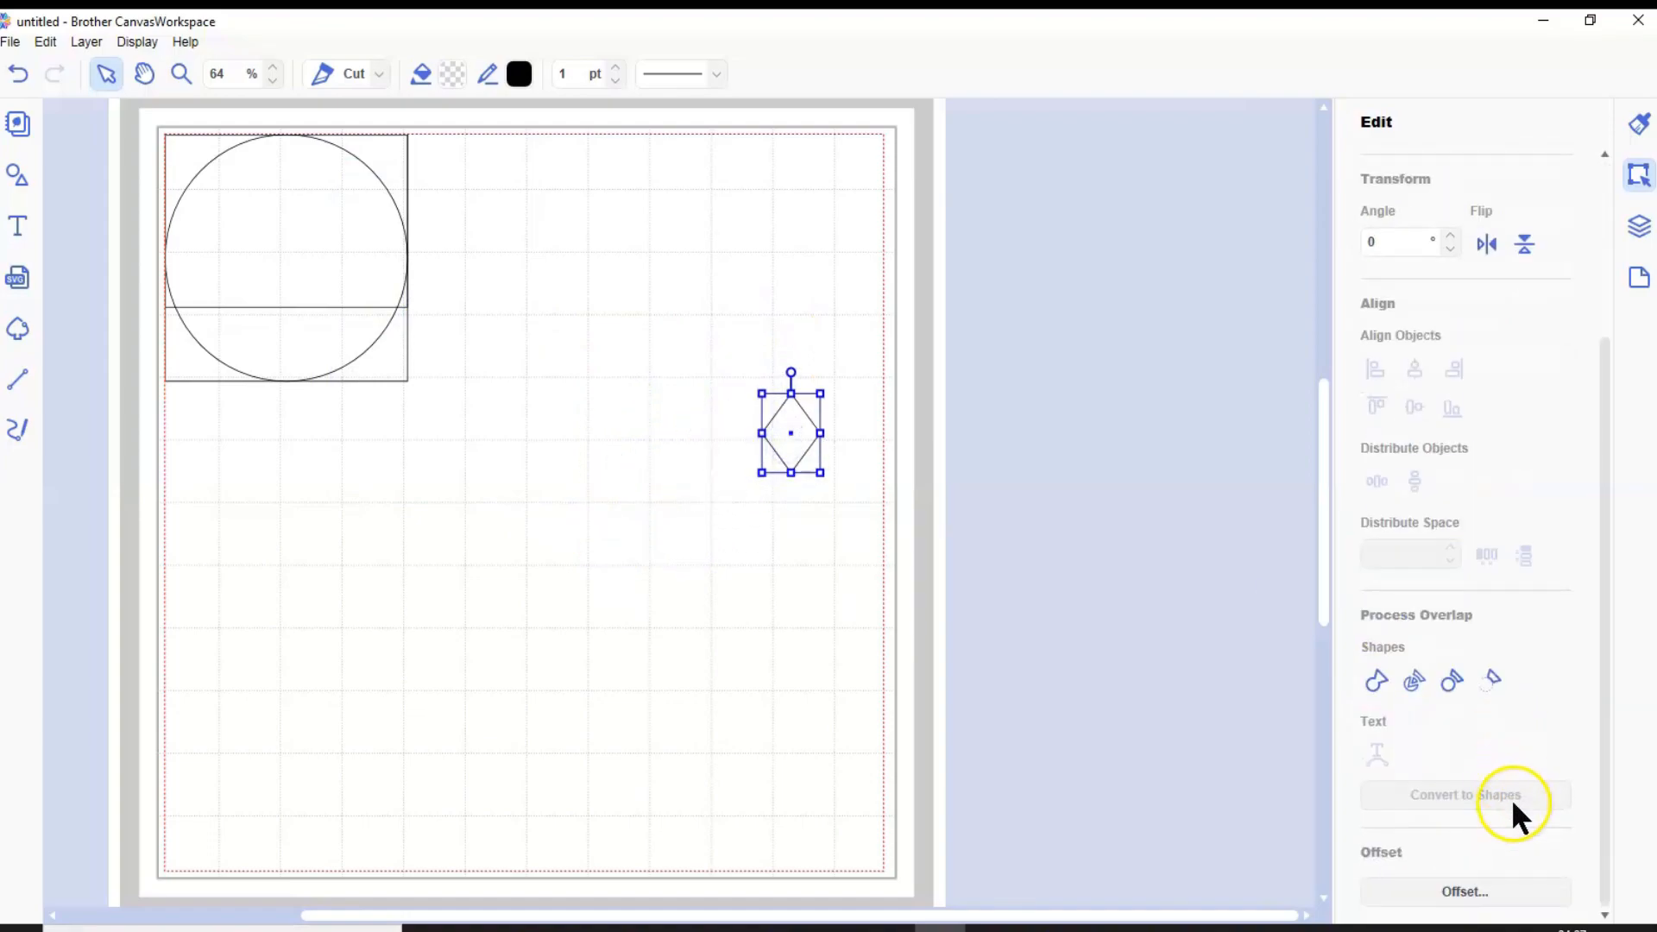
click(1443, 891)
click(903, 395)
click(905, 444)
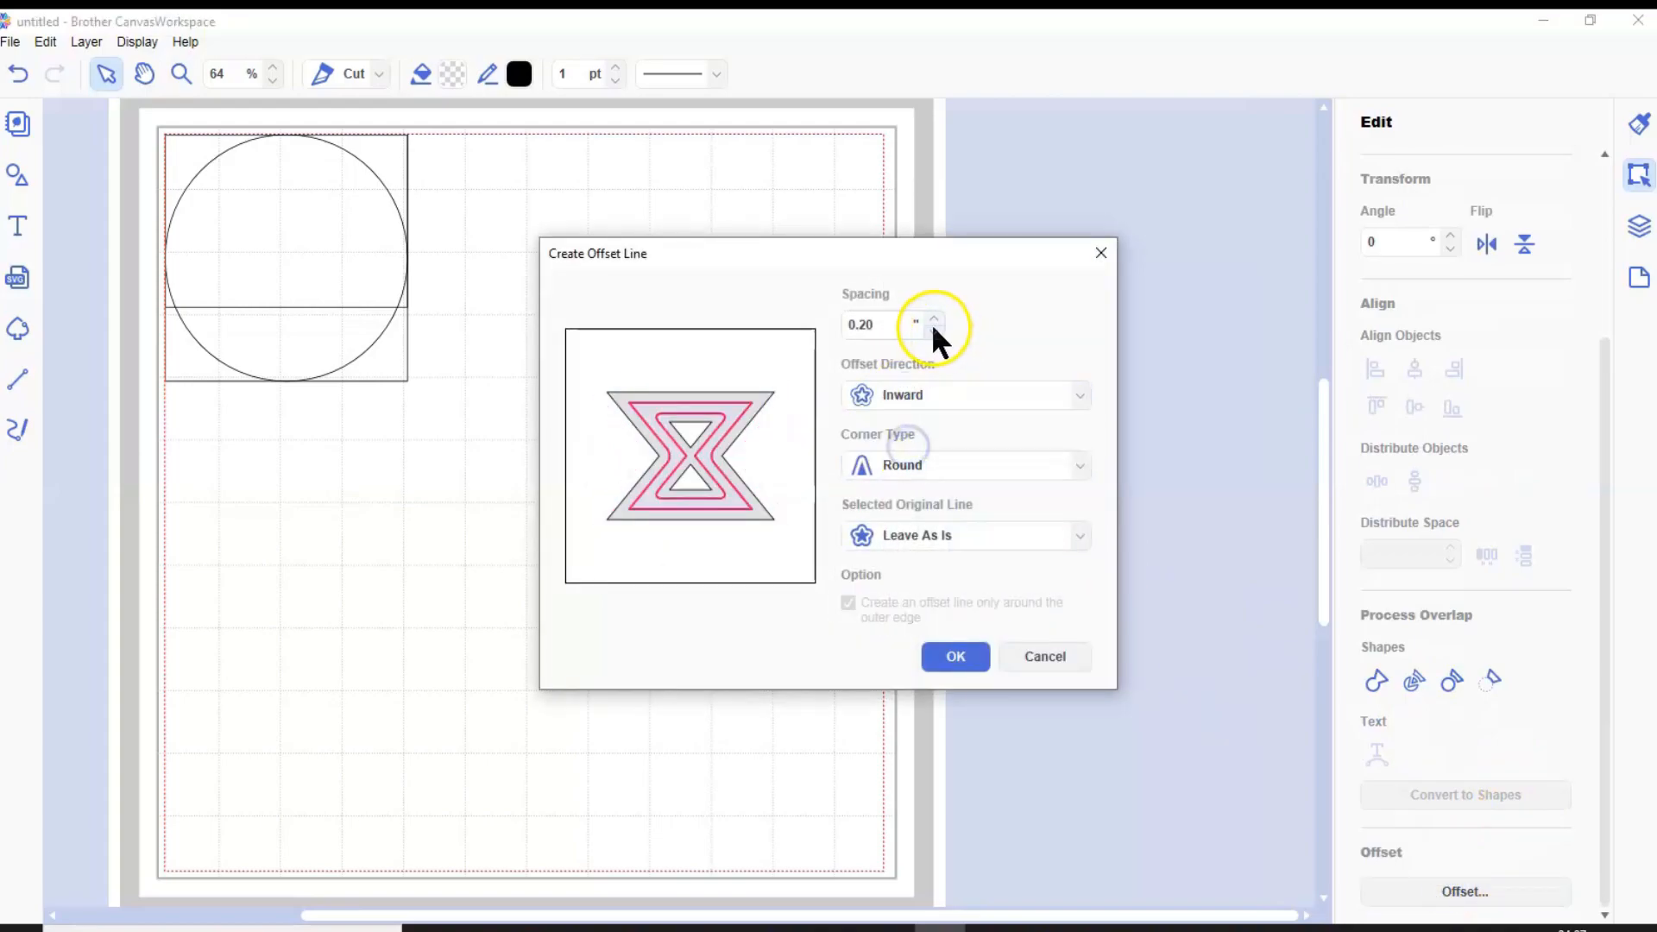
click(934, 331)
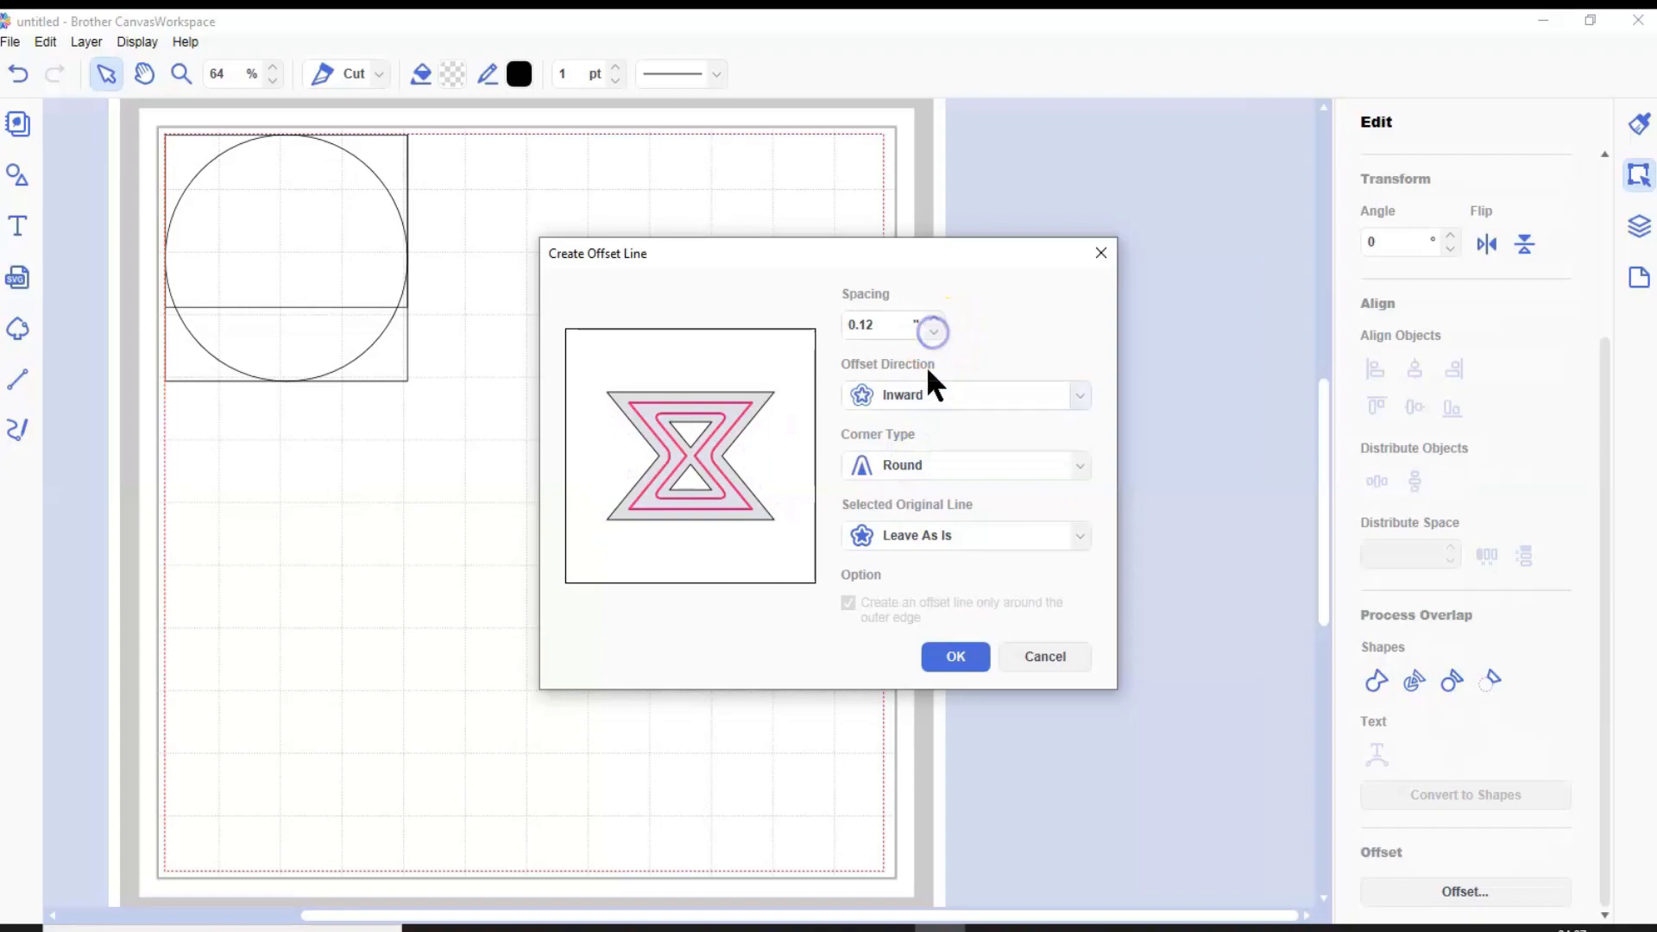
click(955, 657)
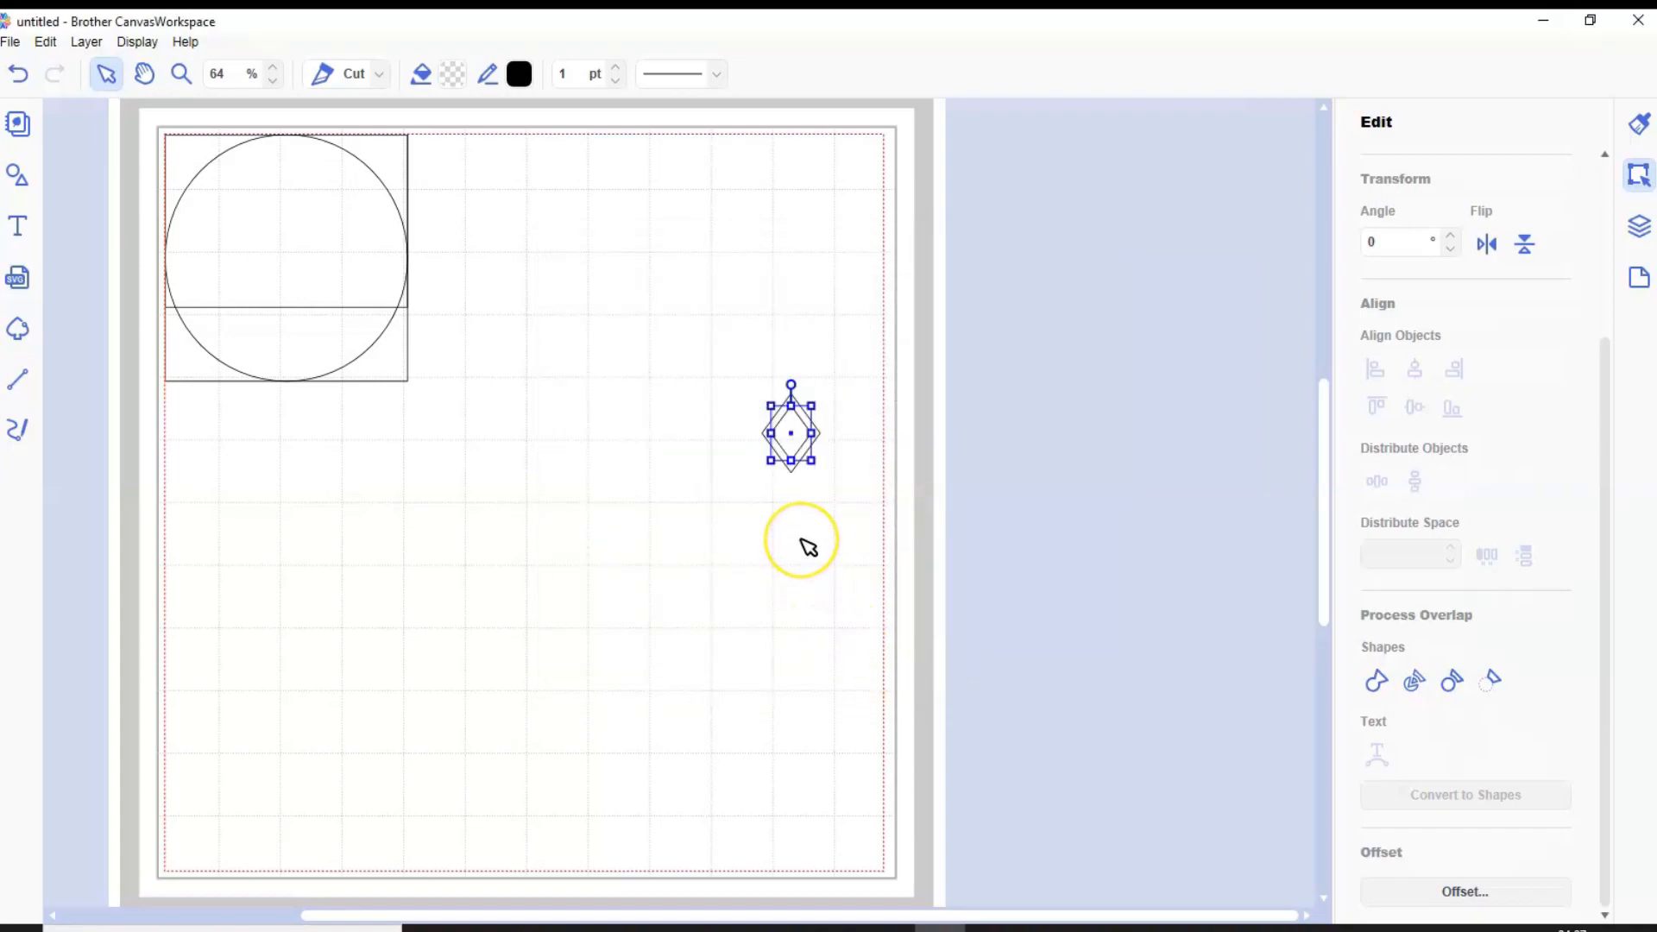
Subtract the inner diamond from the outer one to form a ring, and move the leftover inner diamond beside it
click(809, 547)
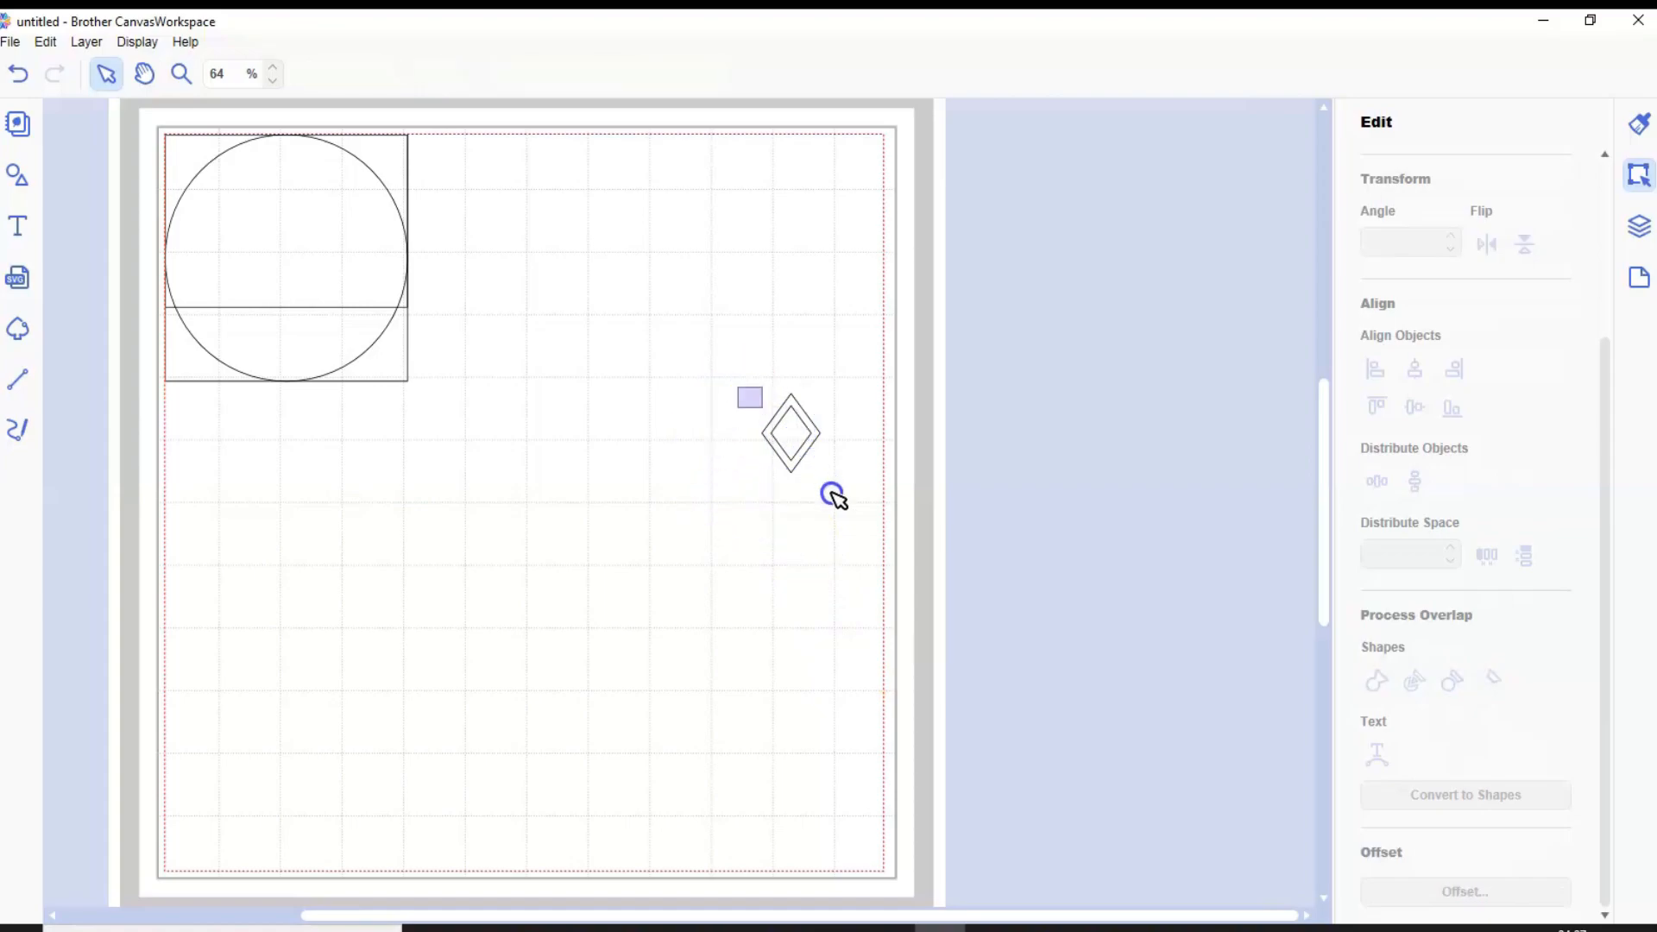
drag(738, 388, 833, 494)
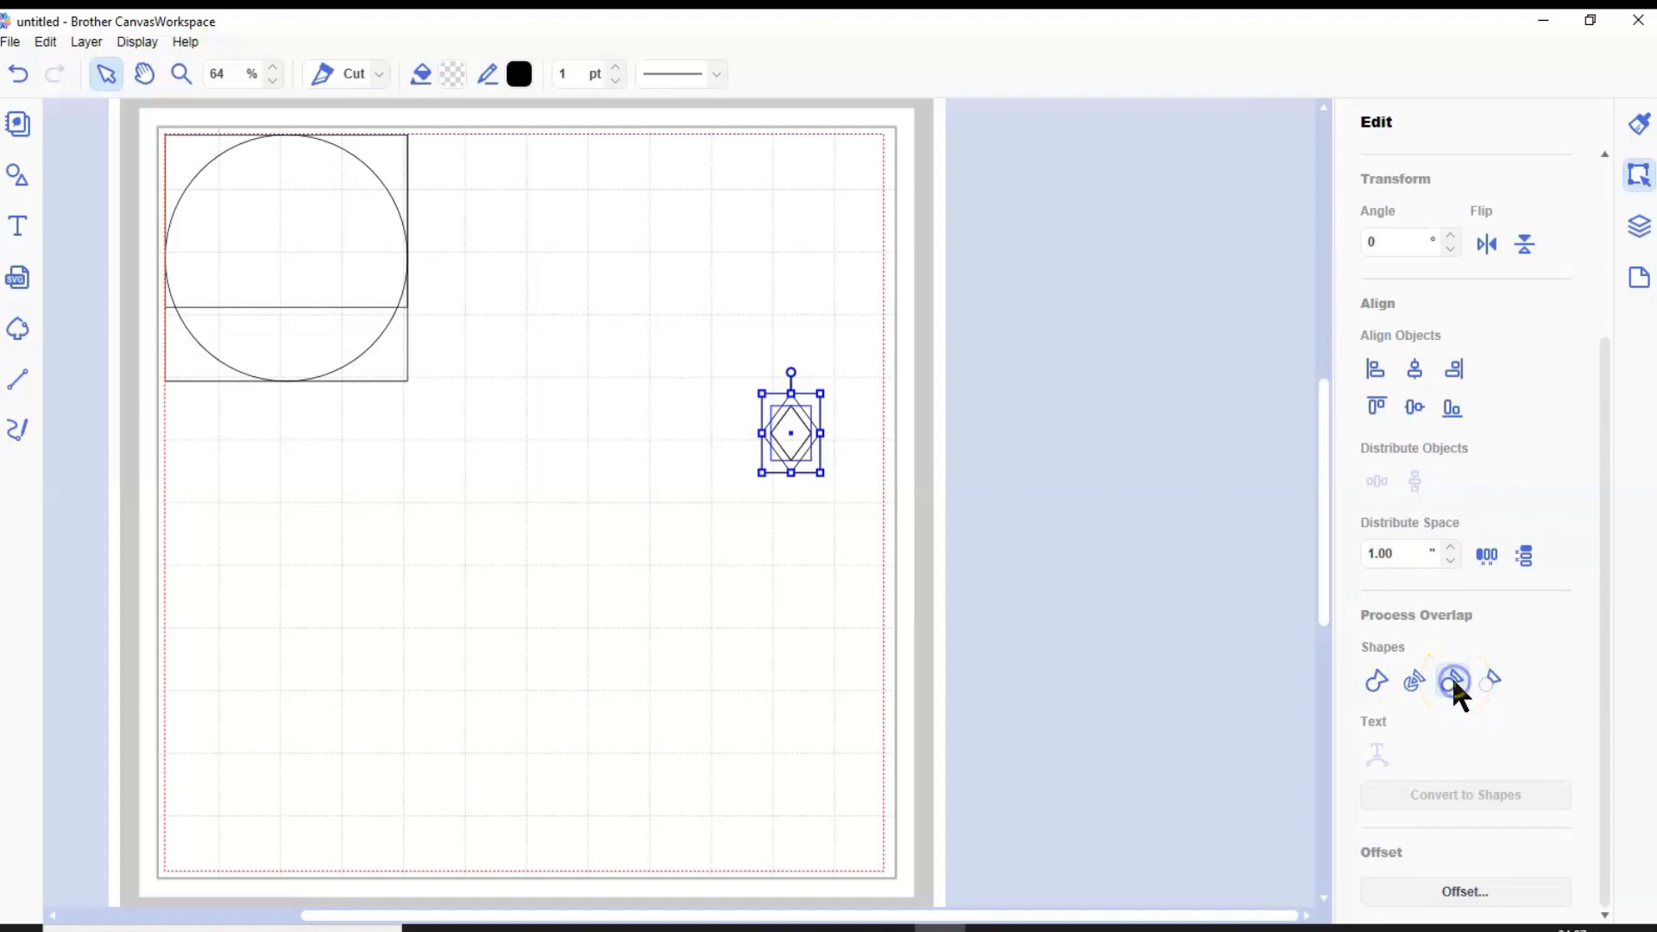
click(836, 573)
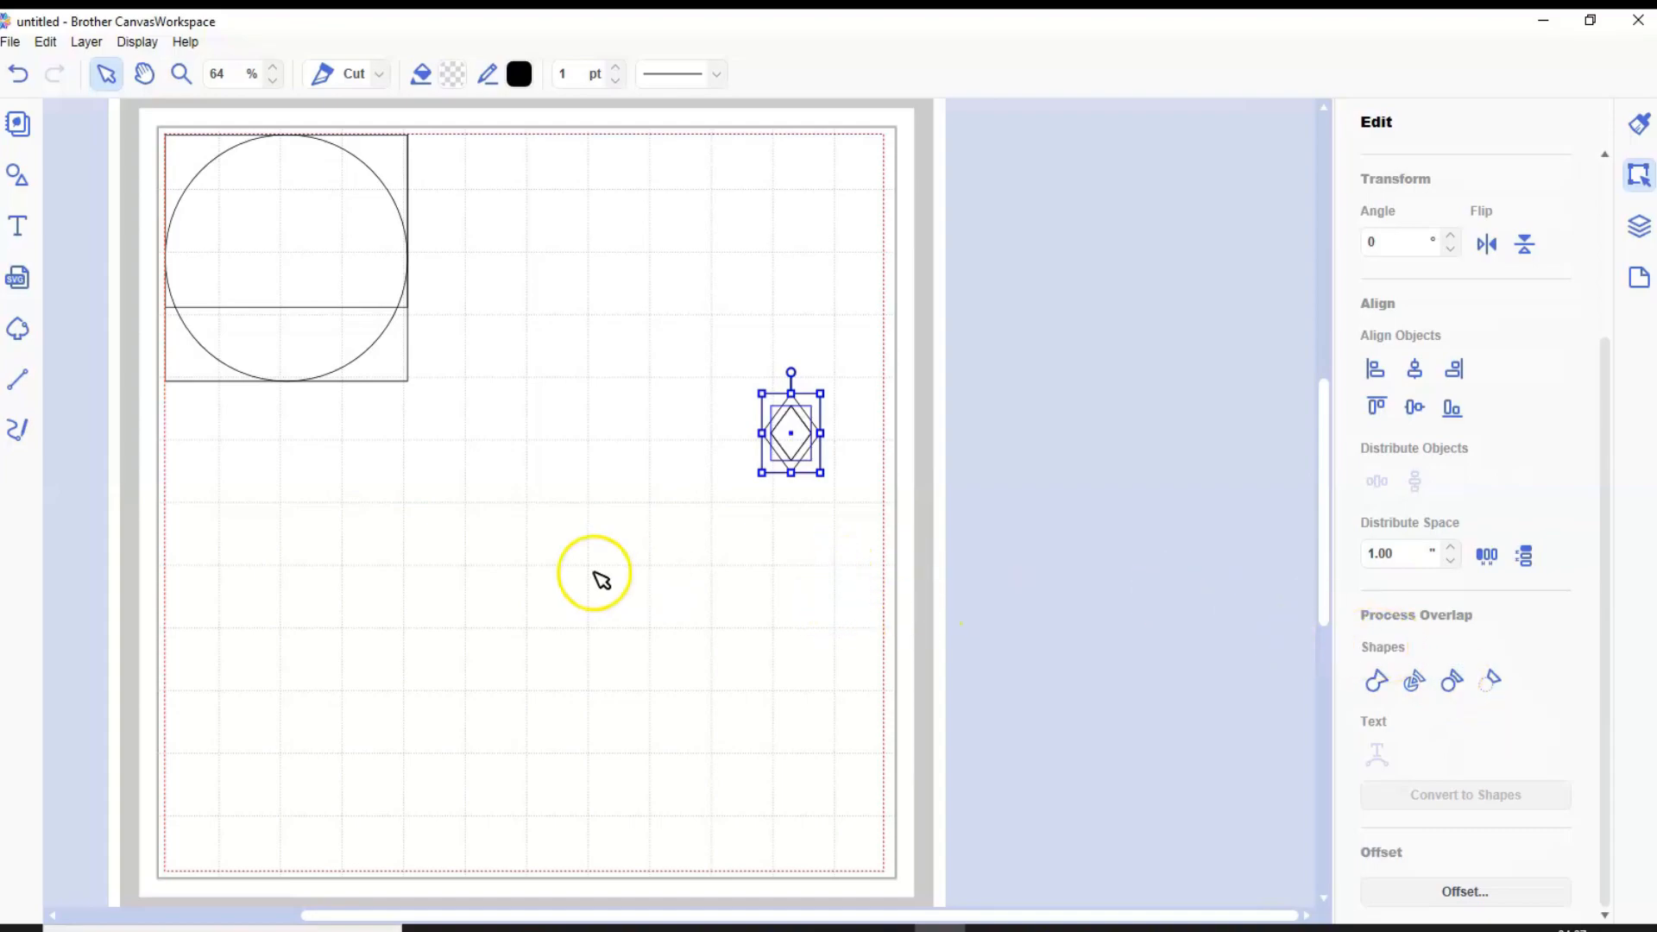
click(717, 545)
drag(792, 434, 1017, 480)
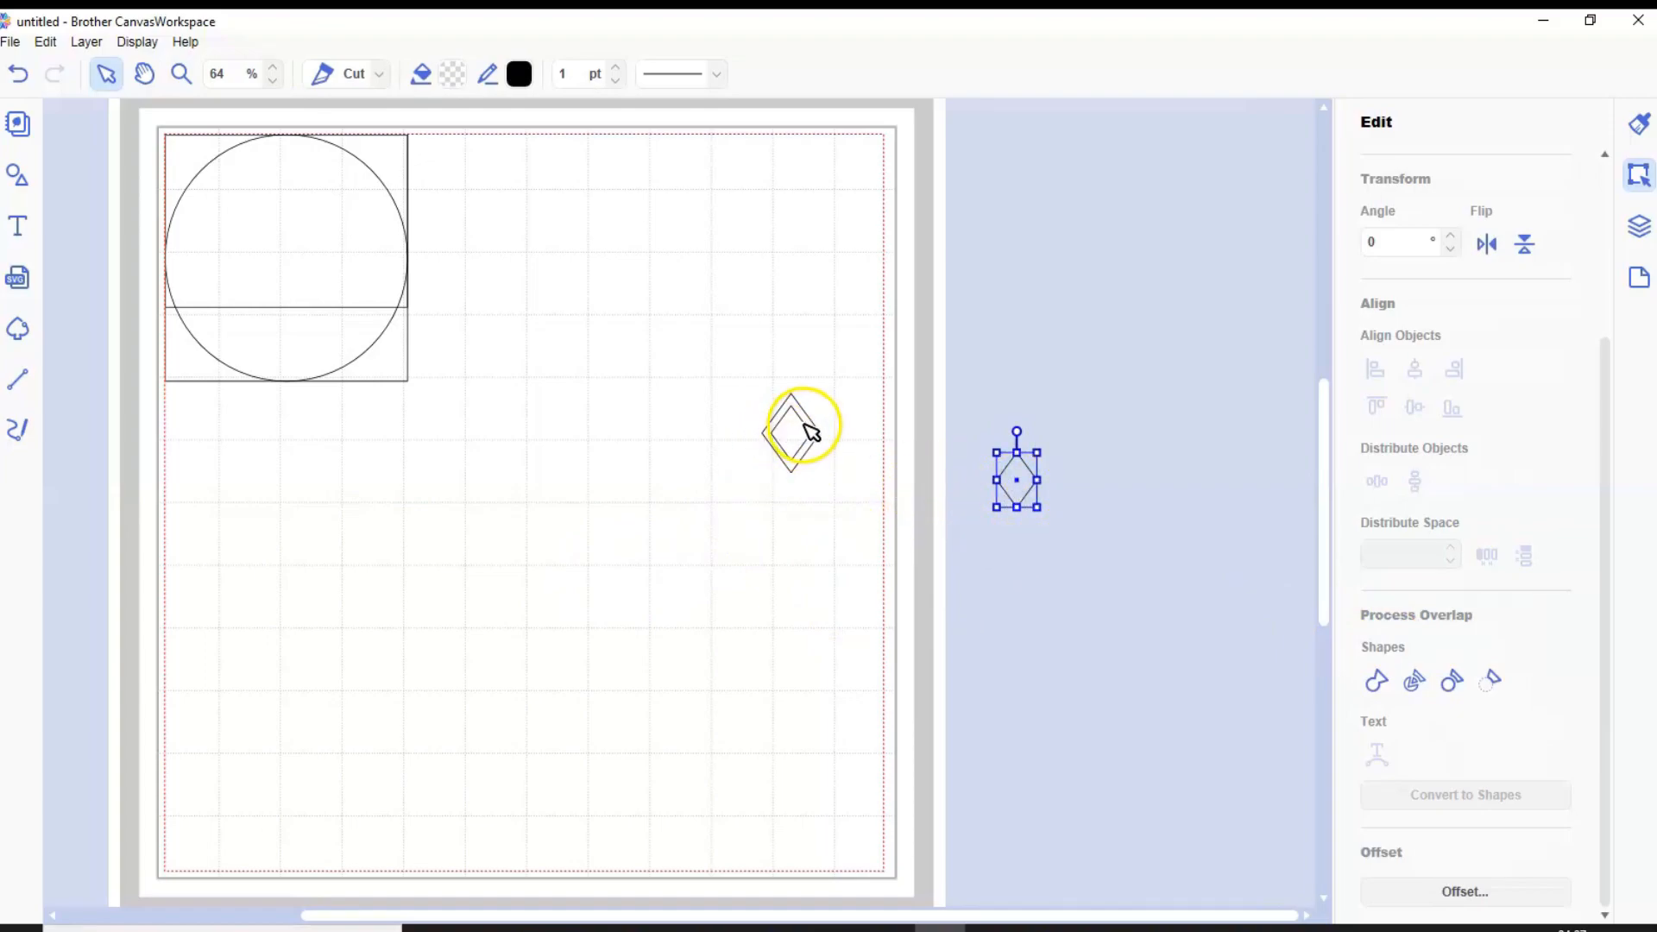
drag(1032, 489, 873, 438)
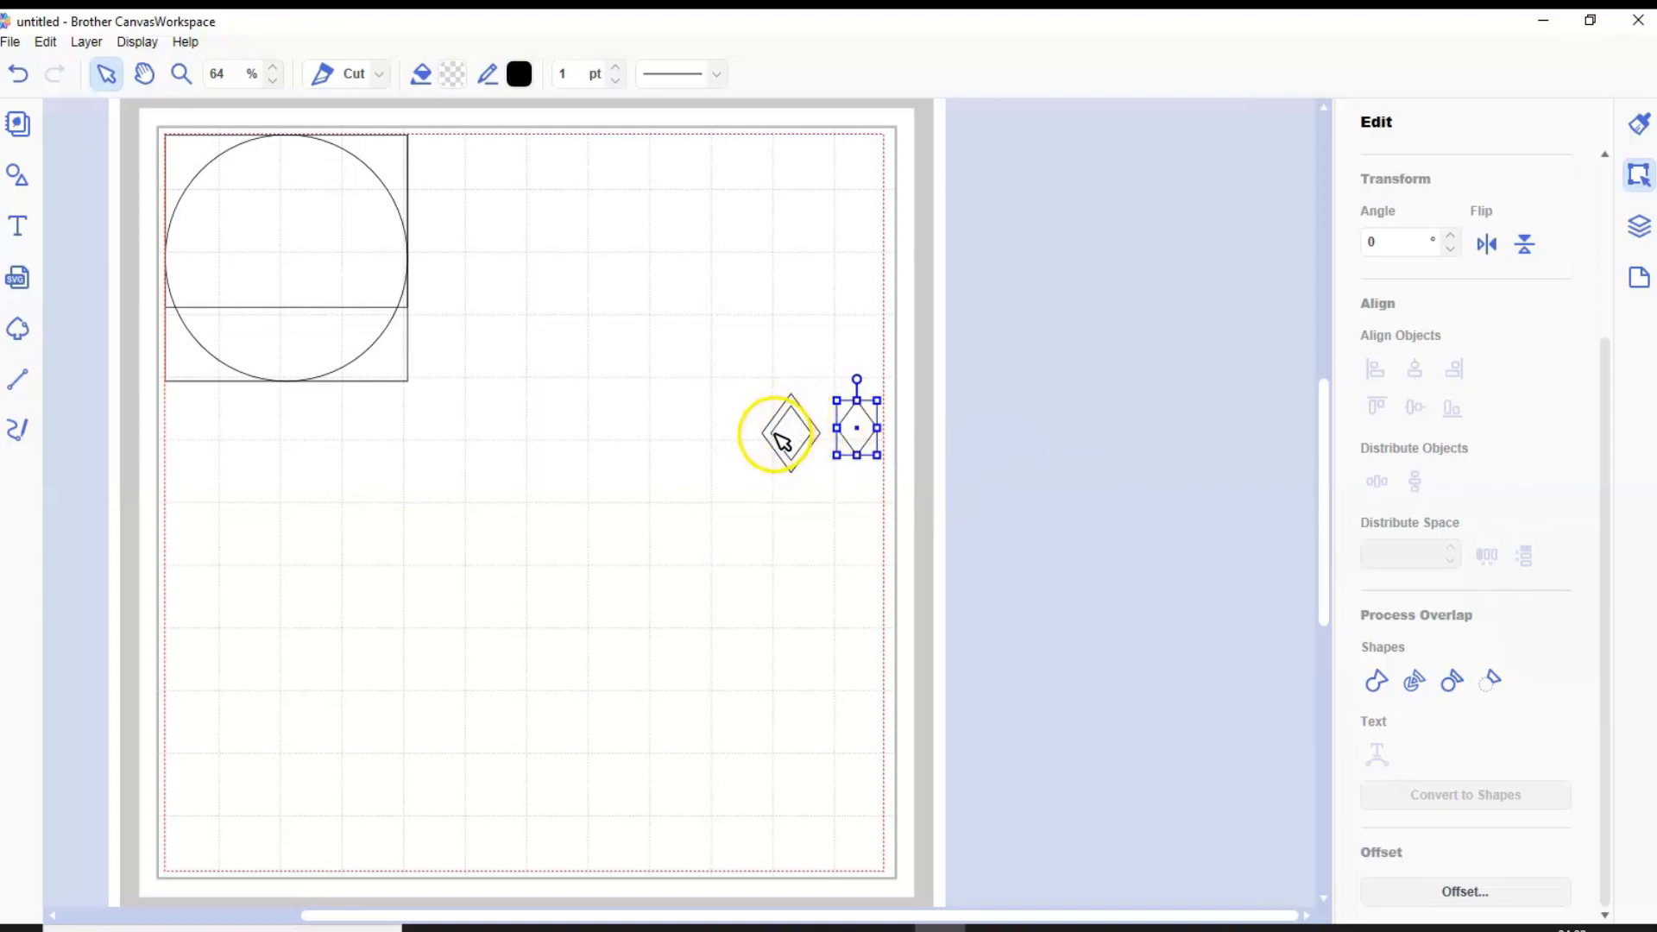
drag(782, 442, 793, 461)
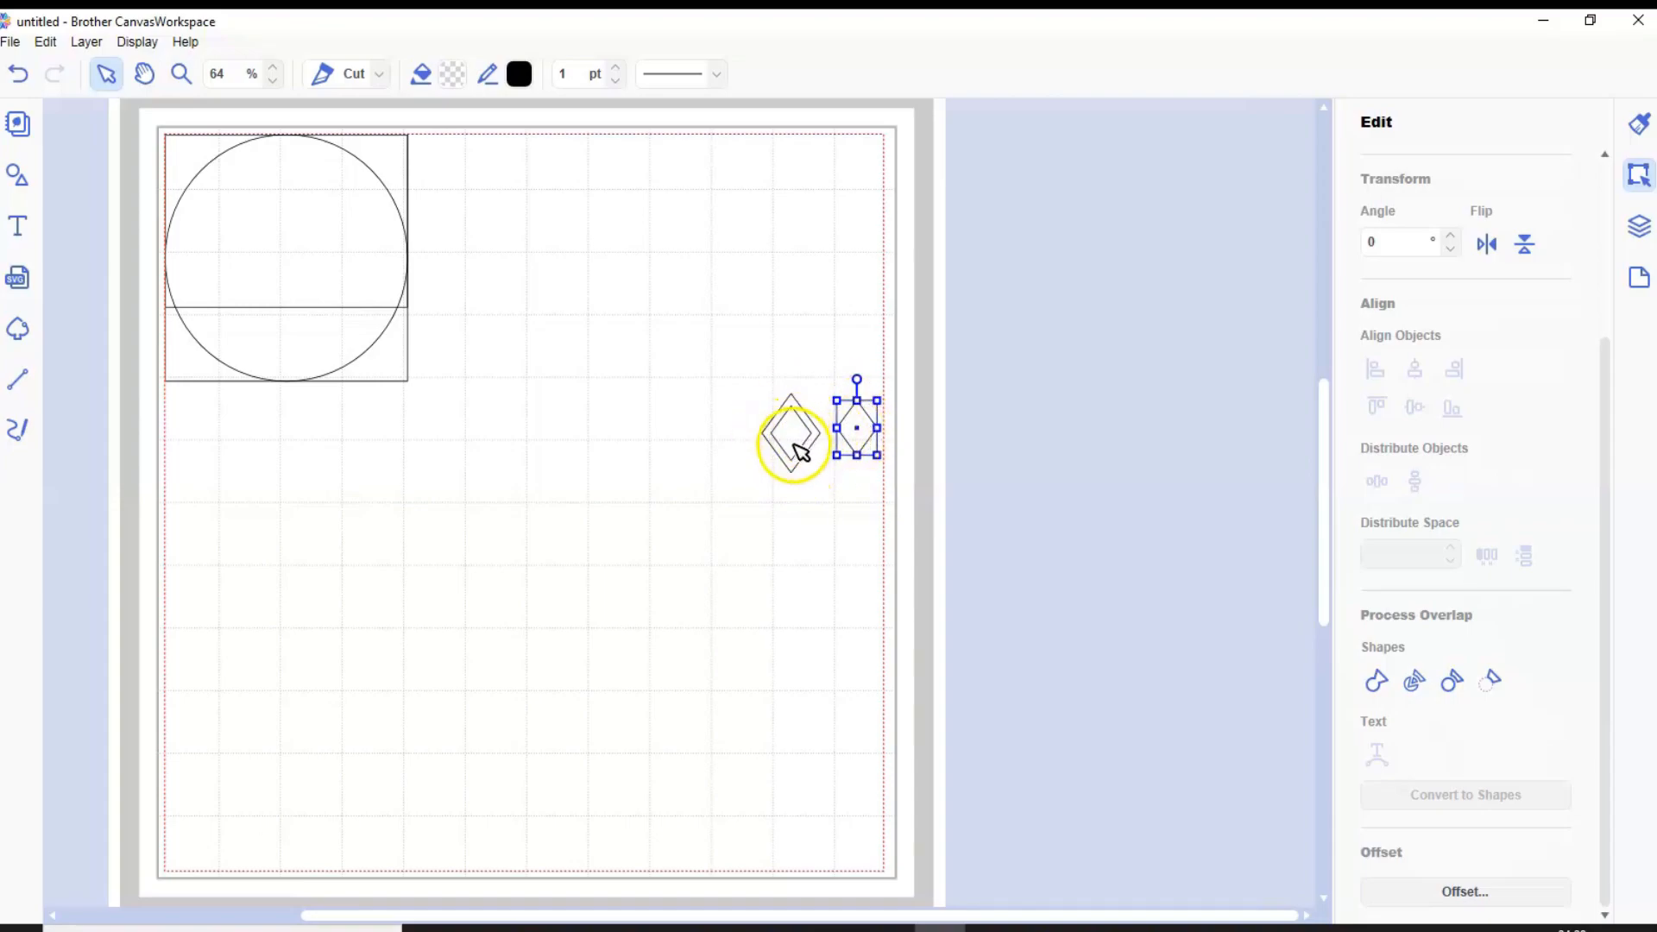
Duplicate the circle and move the copy to the empty area below the diamonds
drag(415, 386, 506, 490)
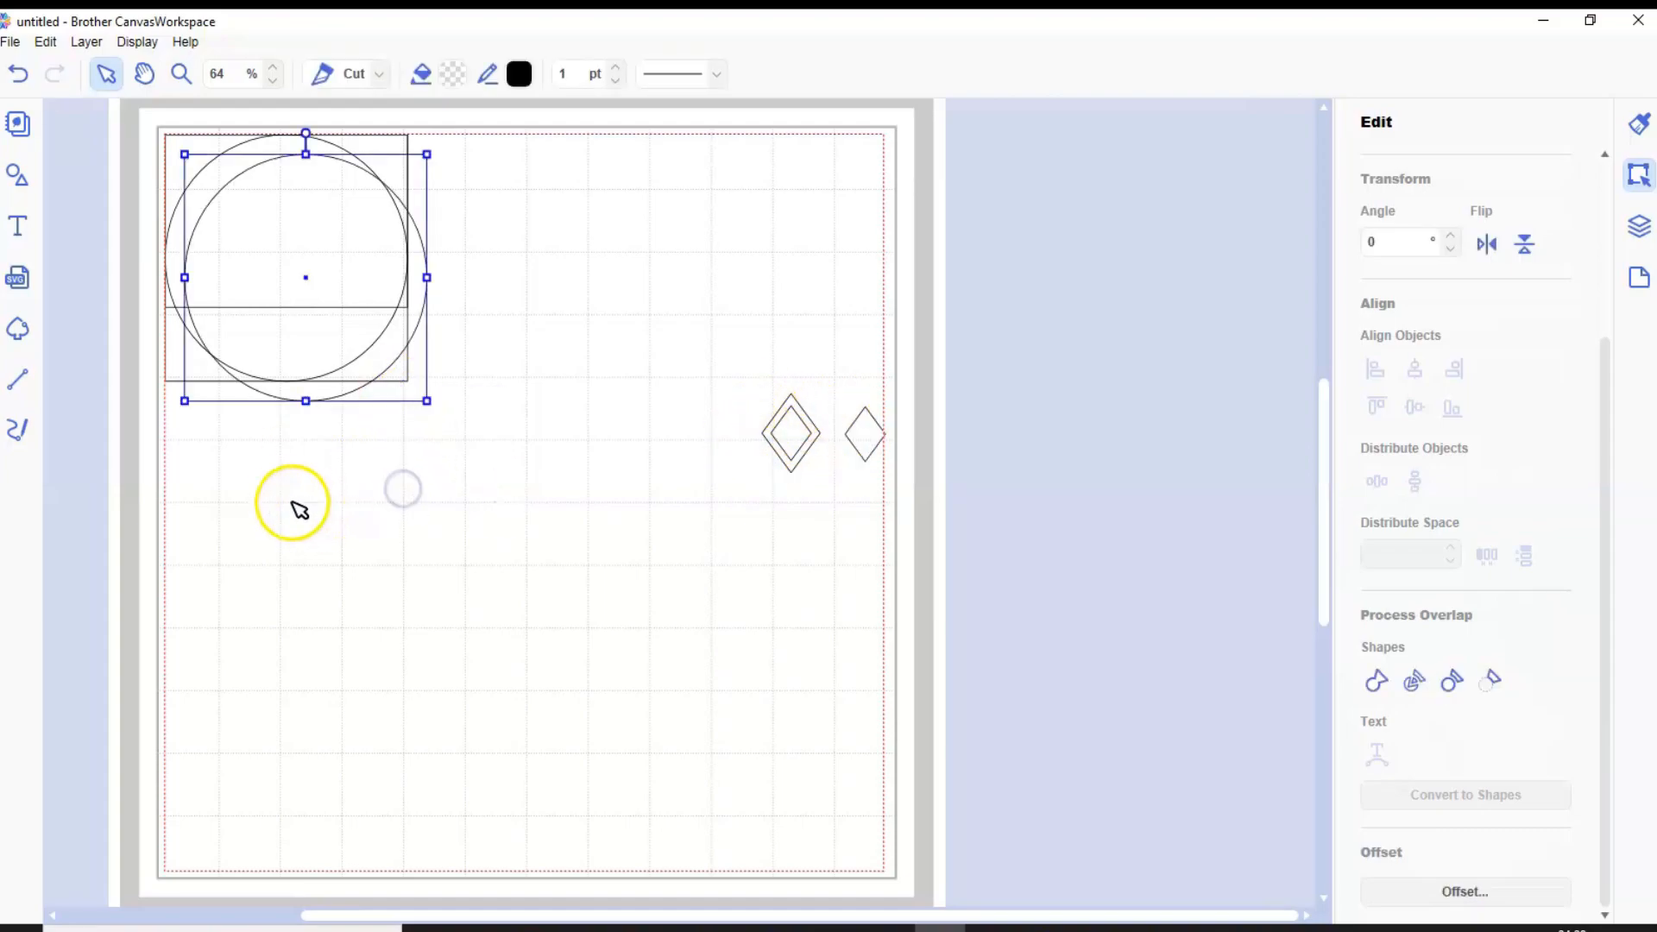
drag(335, 268, 748, 604)
Enlarge the leftover small diamond and create an inward offset line for it with 0.12" spacing
click(876, 429)
drag(880, 435, 992, 345)
click(1455, 893)
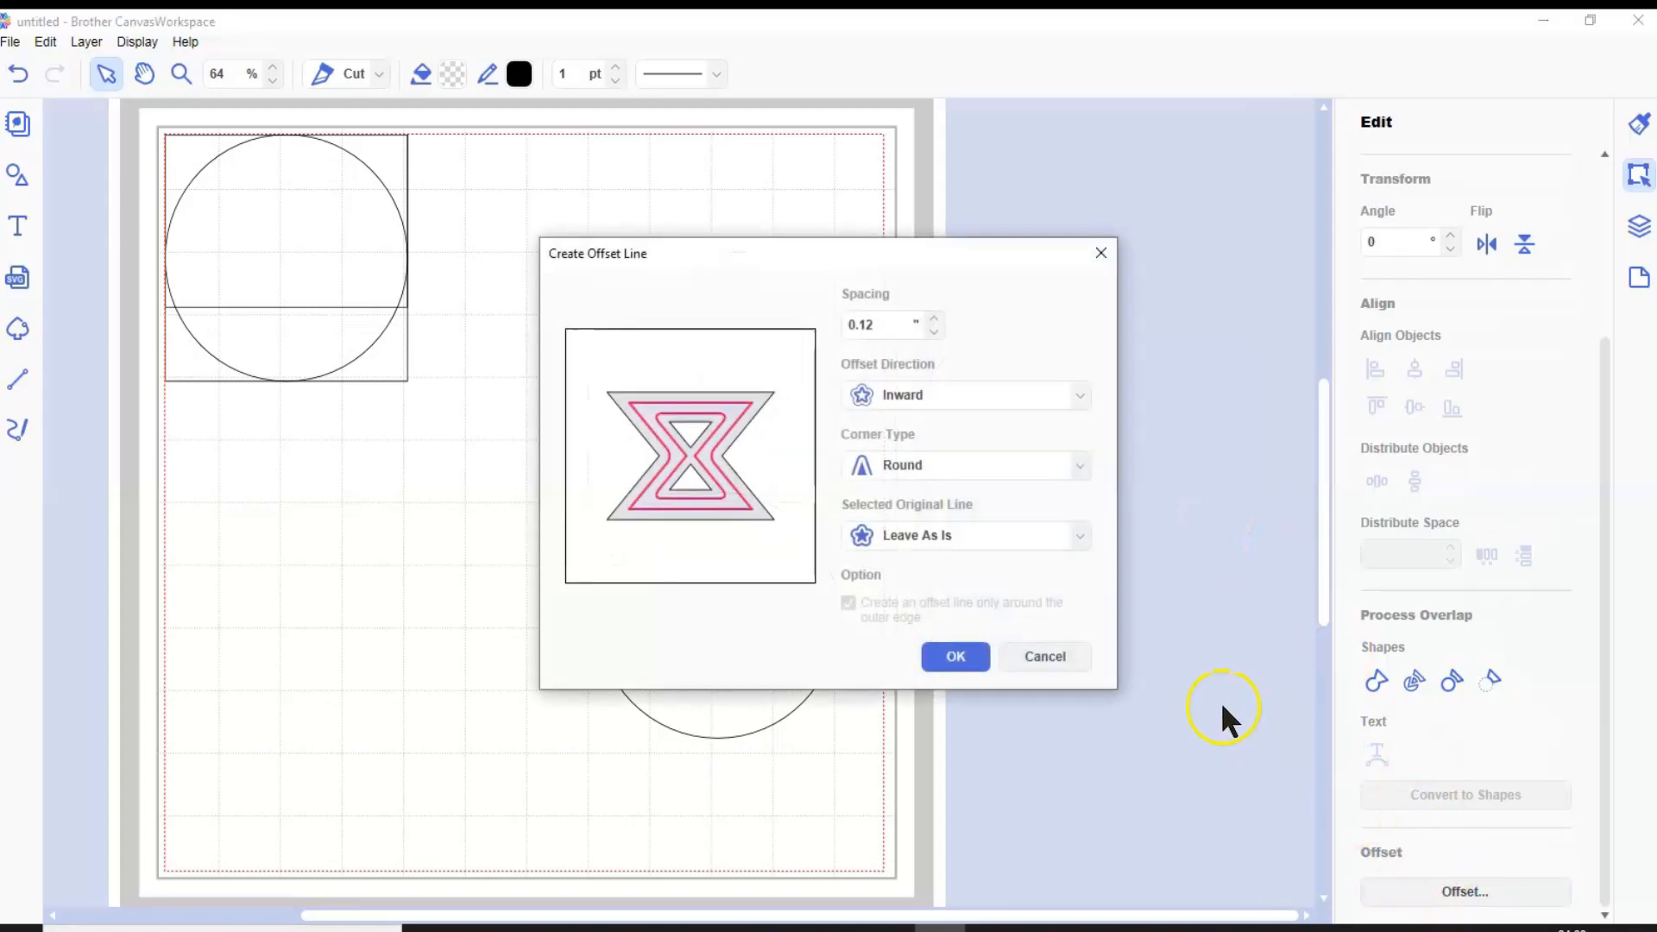
click(956, 656)
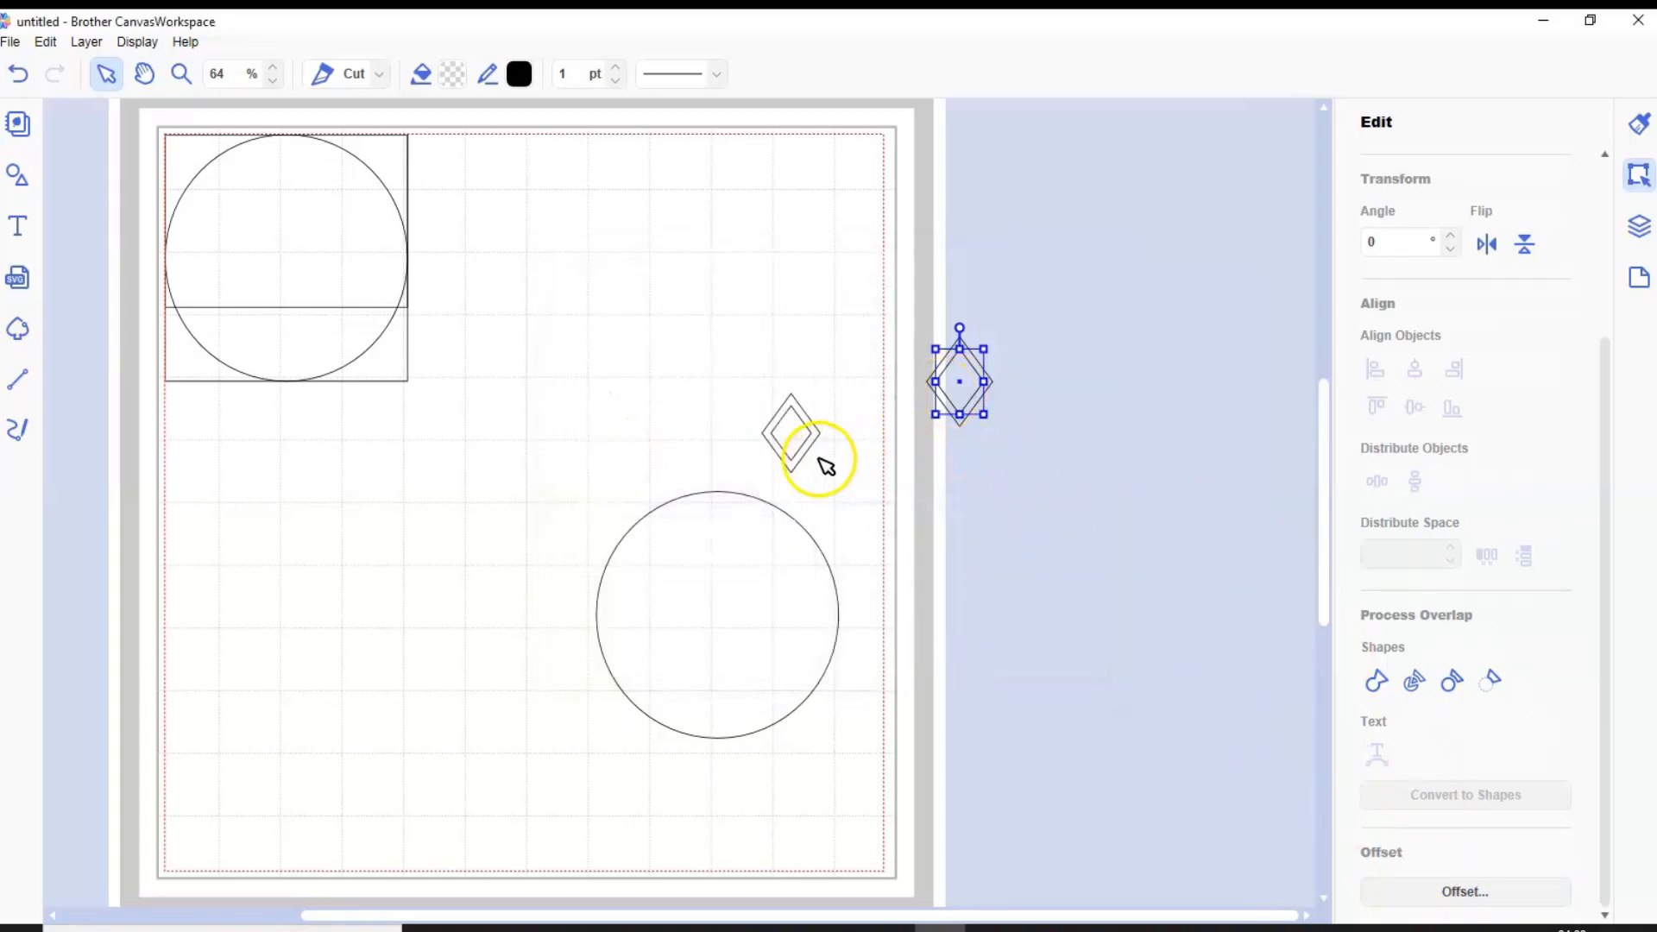
Create an inward offset line for the circle copy with 0.12" spacing and round corners
click(916, 502)
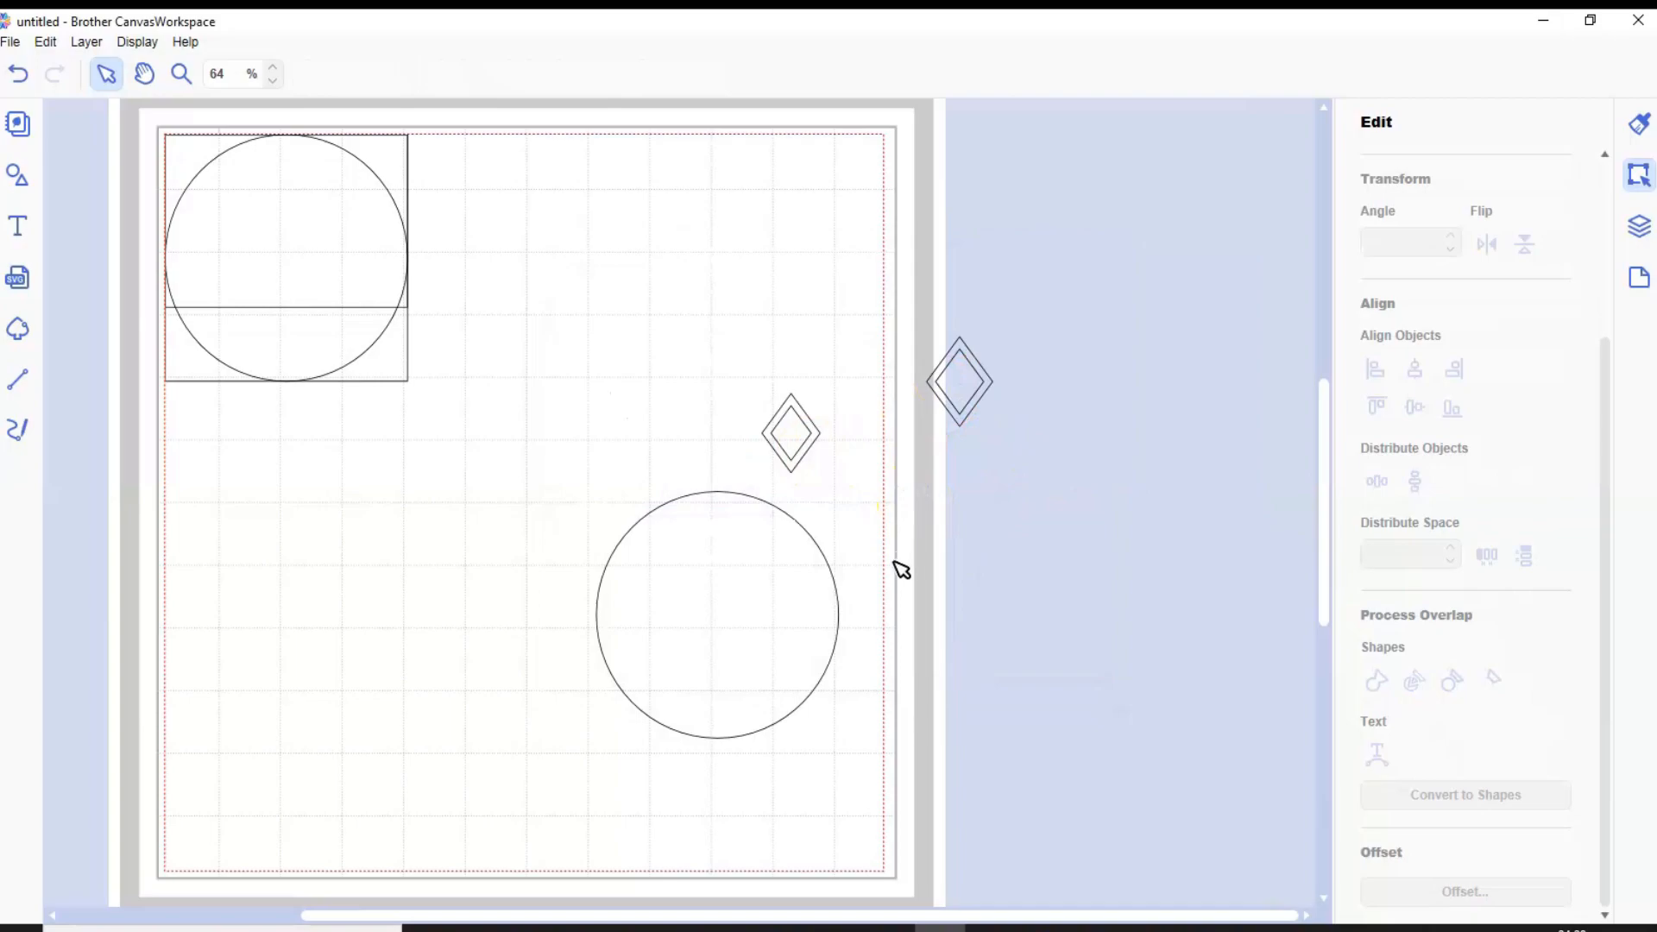
click(814, 429)
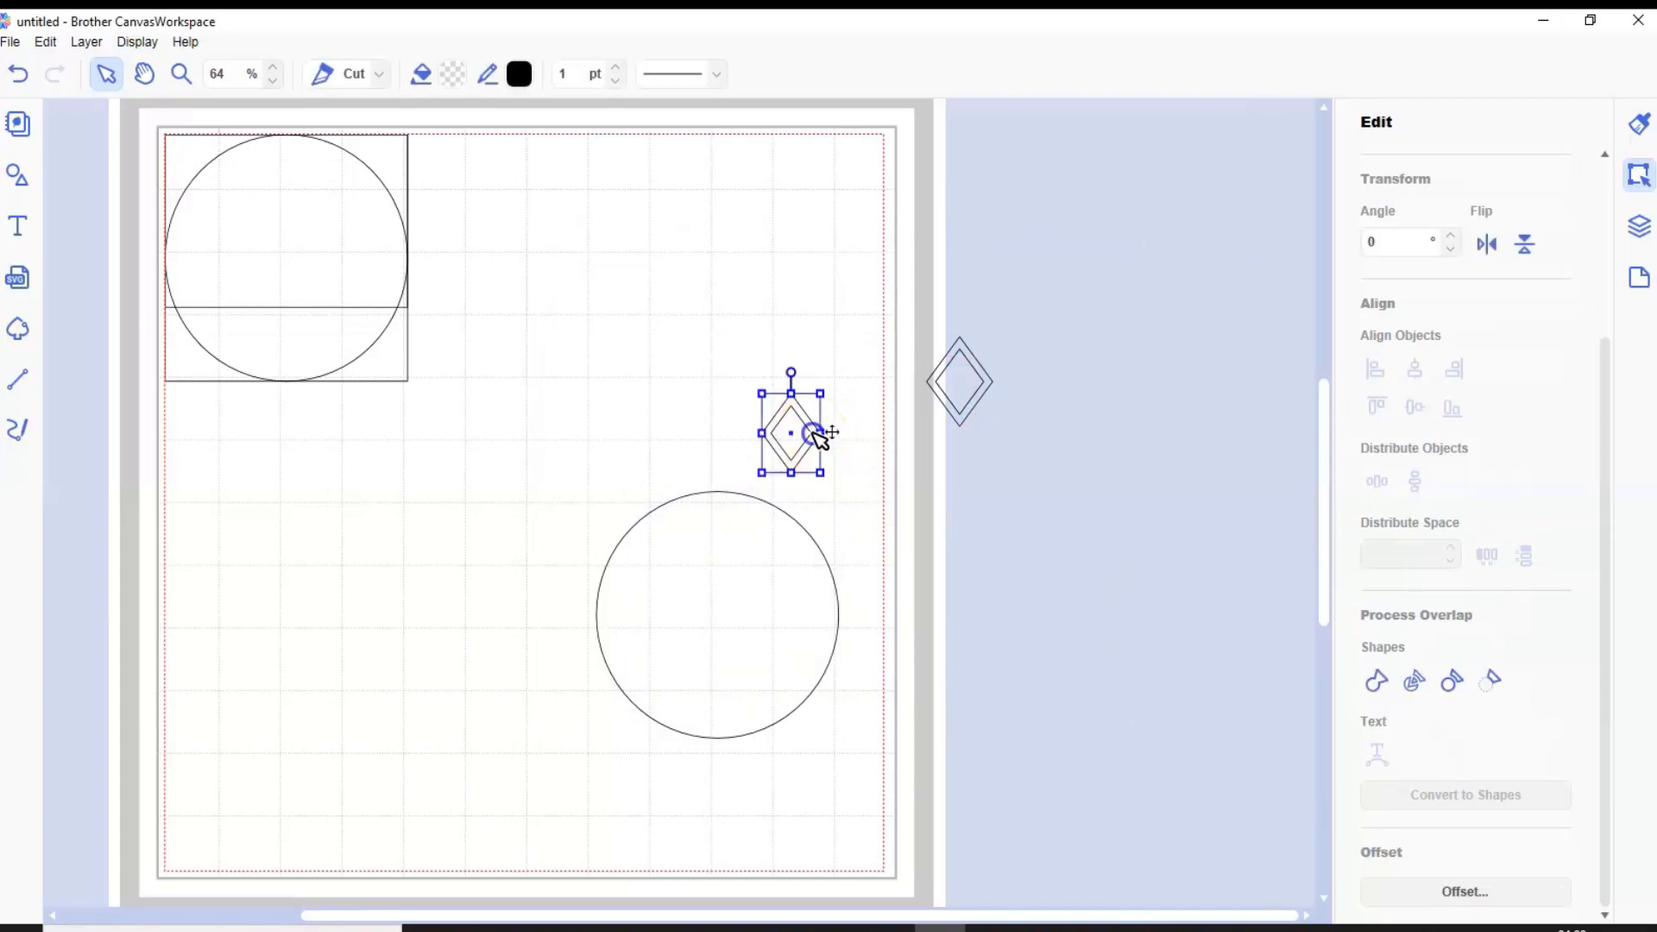
click(710, 633)
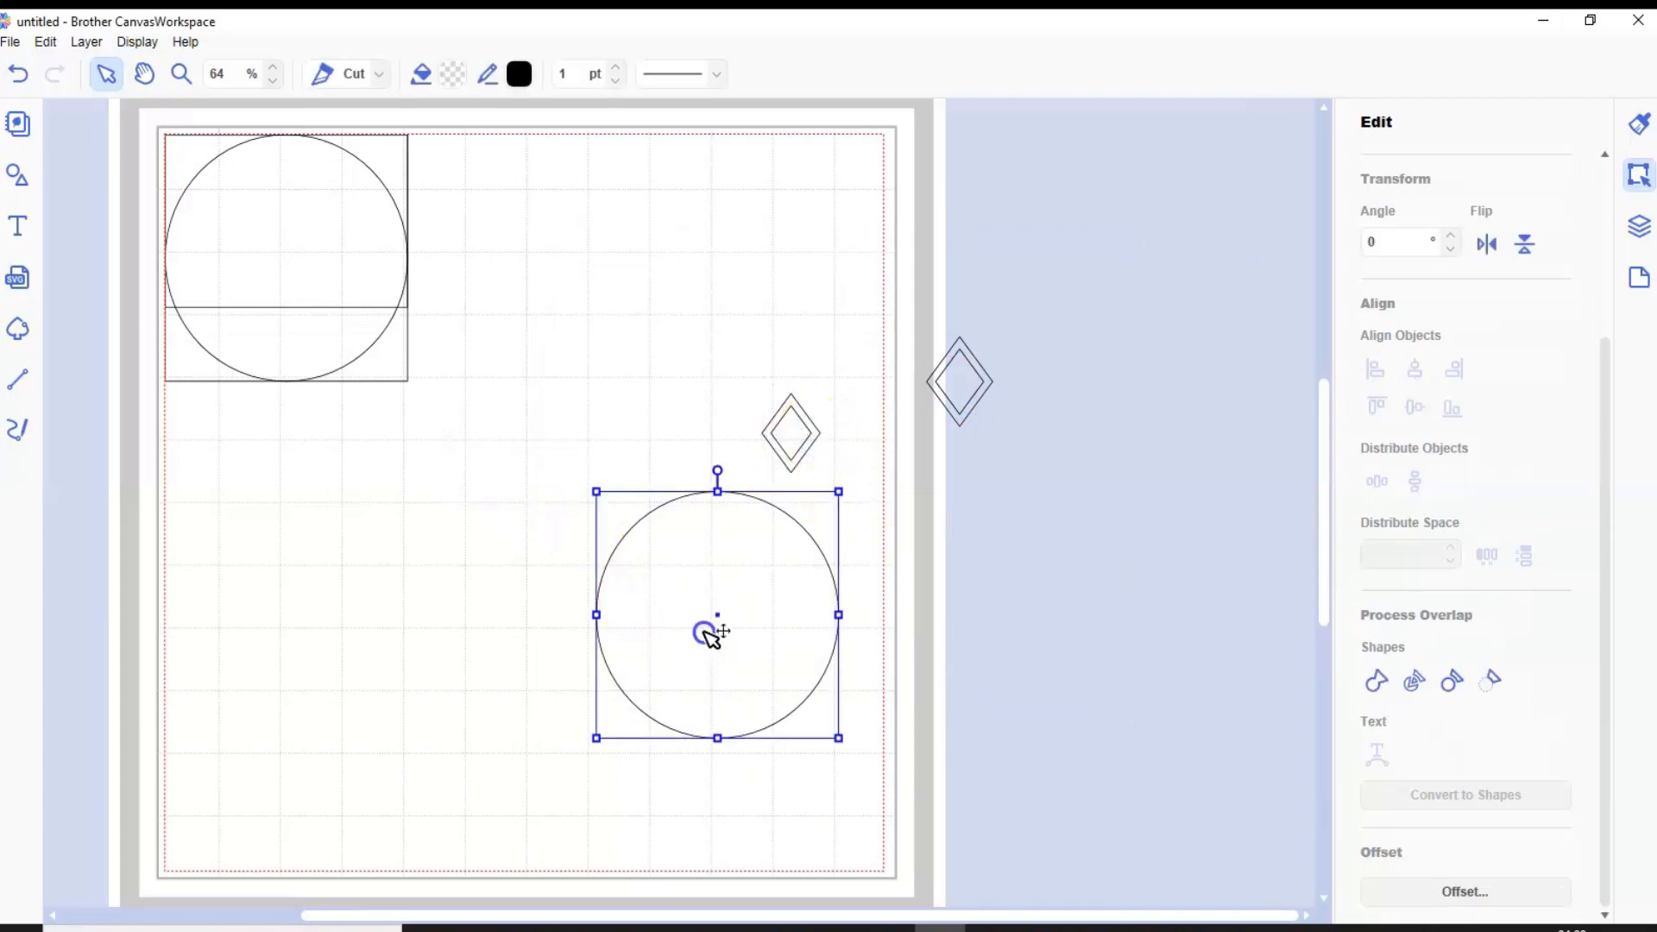
click(1458, 887)
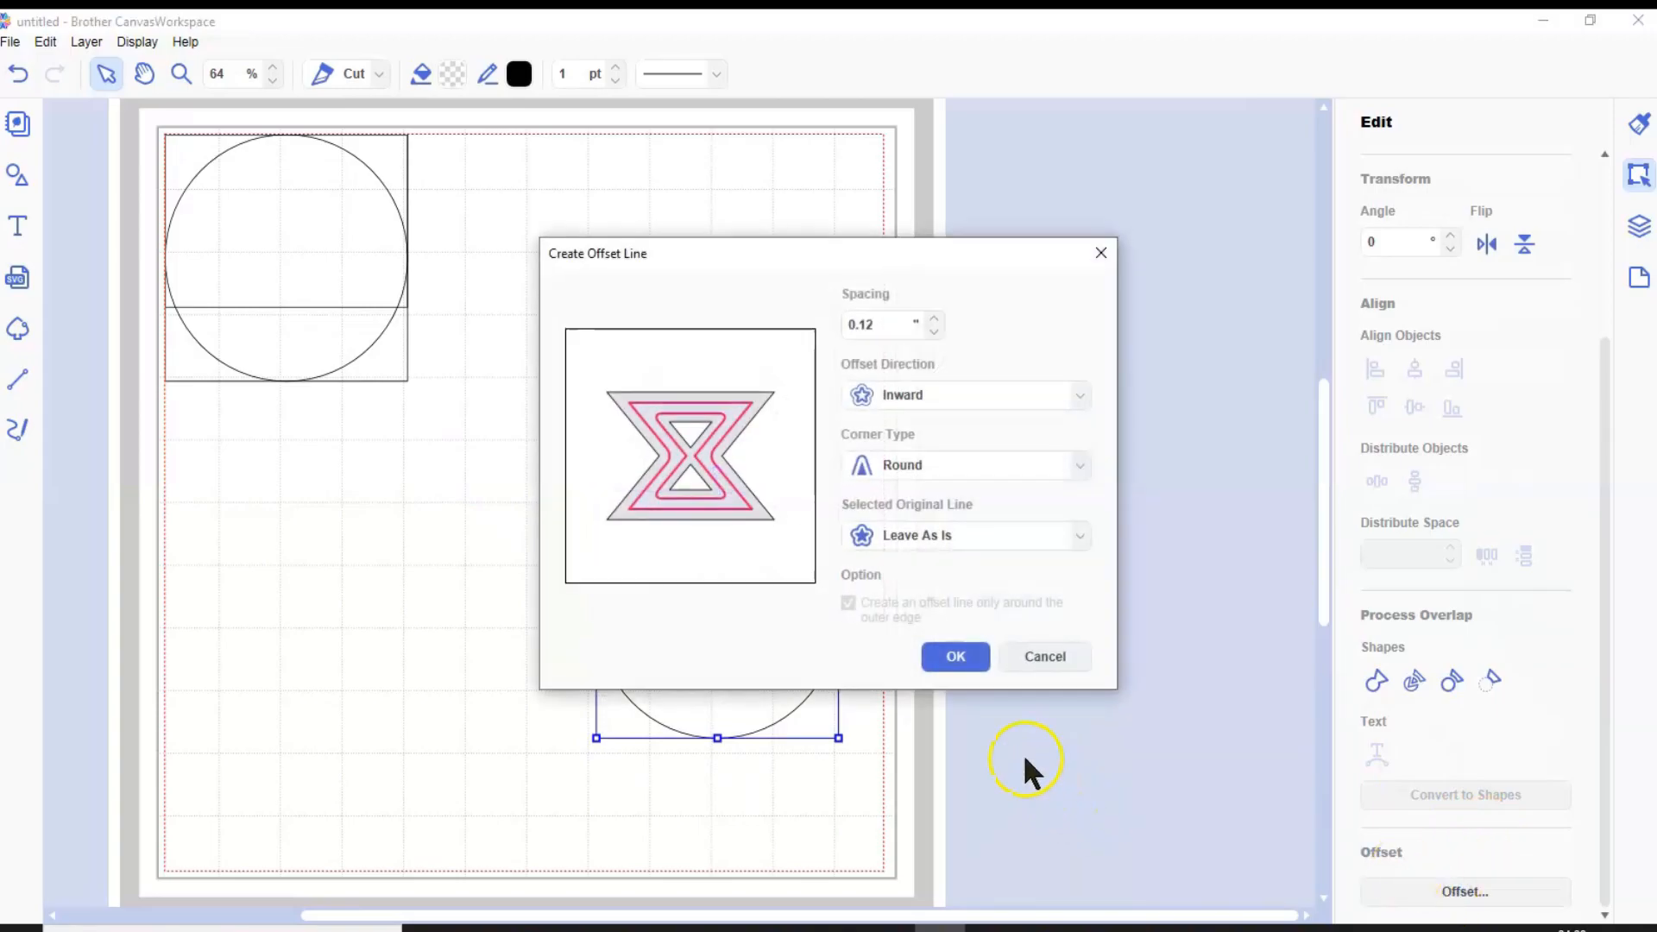
click(969, 657)
click(879, 549)
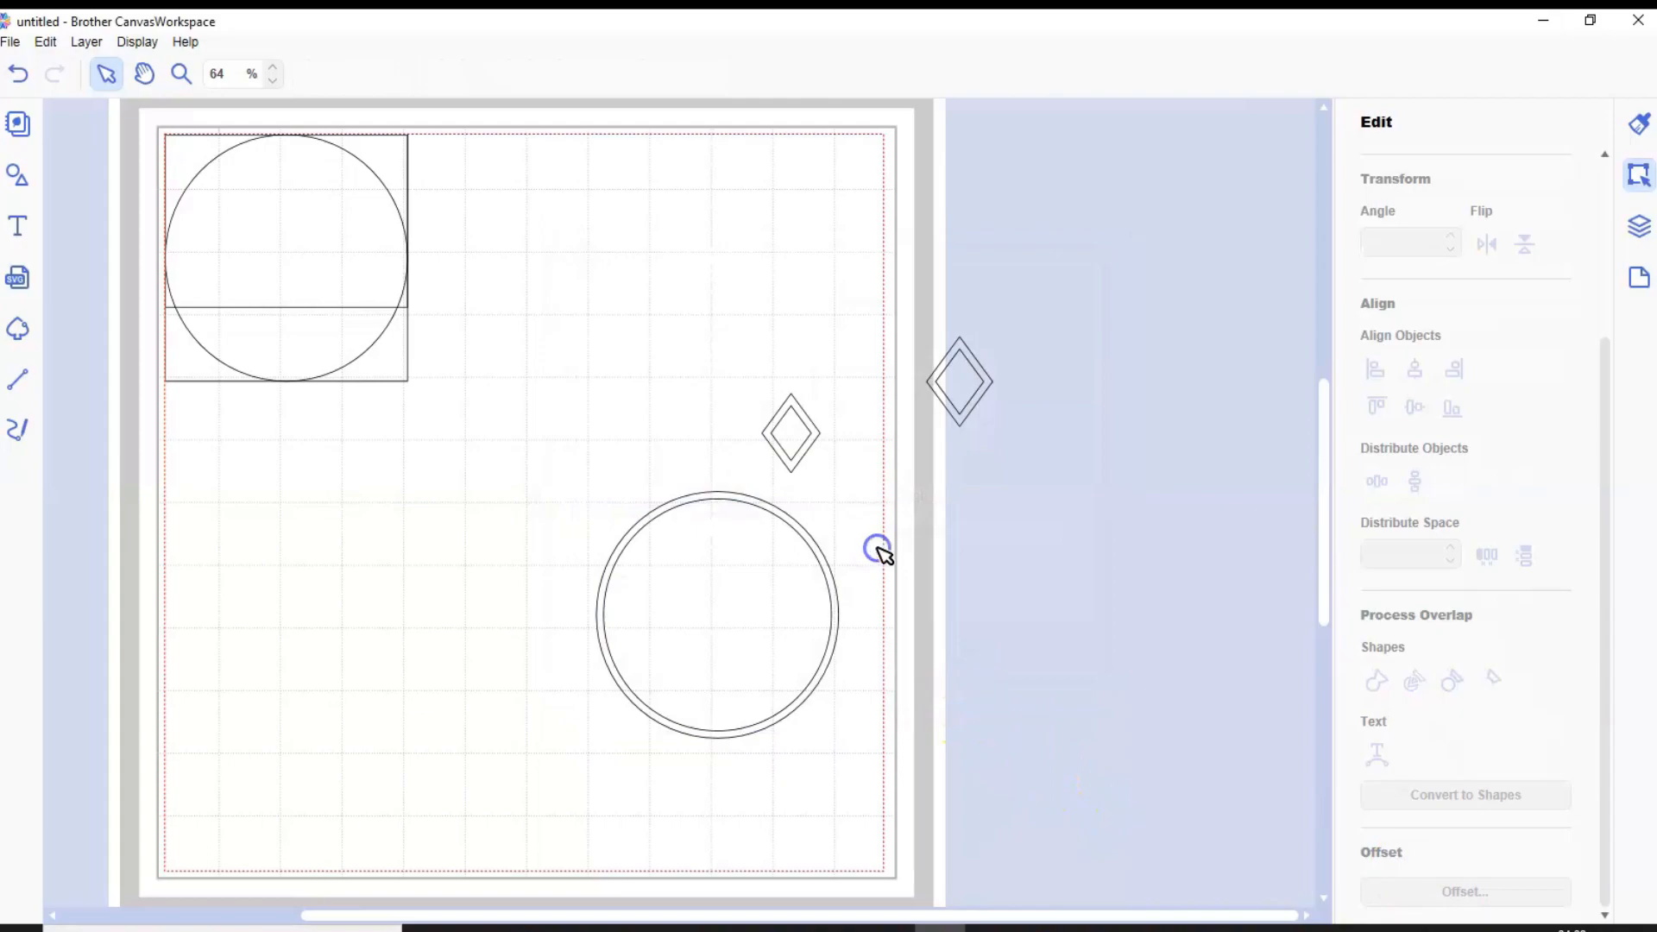
Move the diamond ring onto the upper edge of the double circle
click(815, 432)
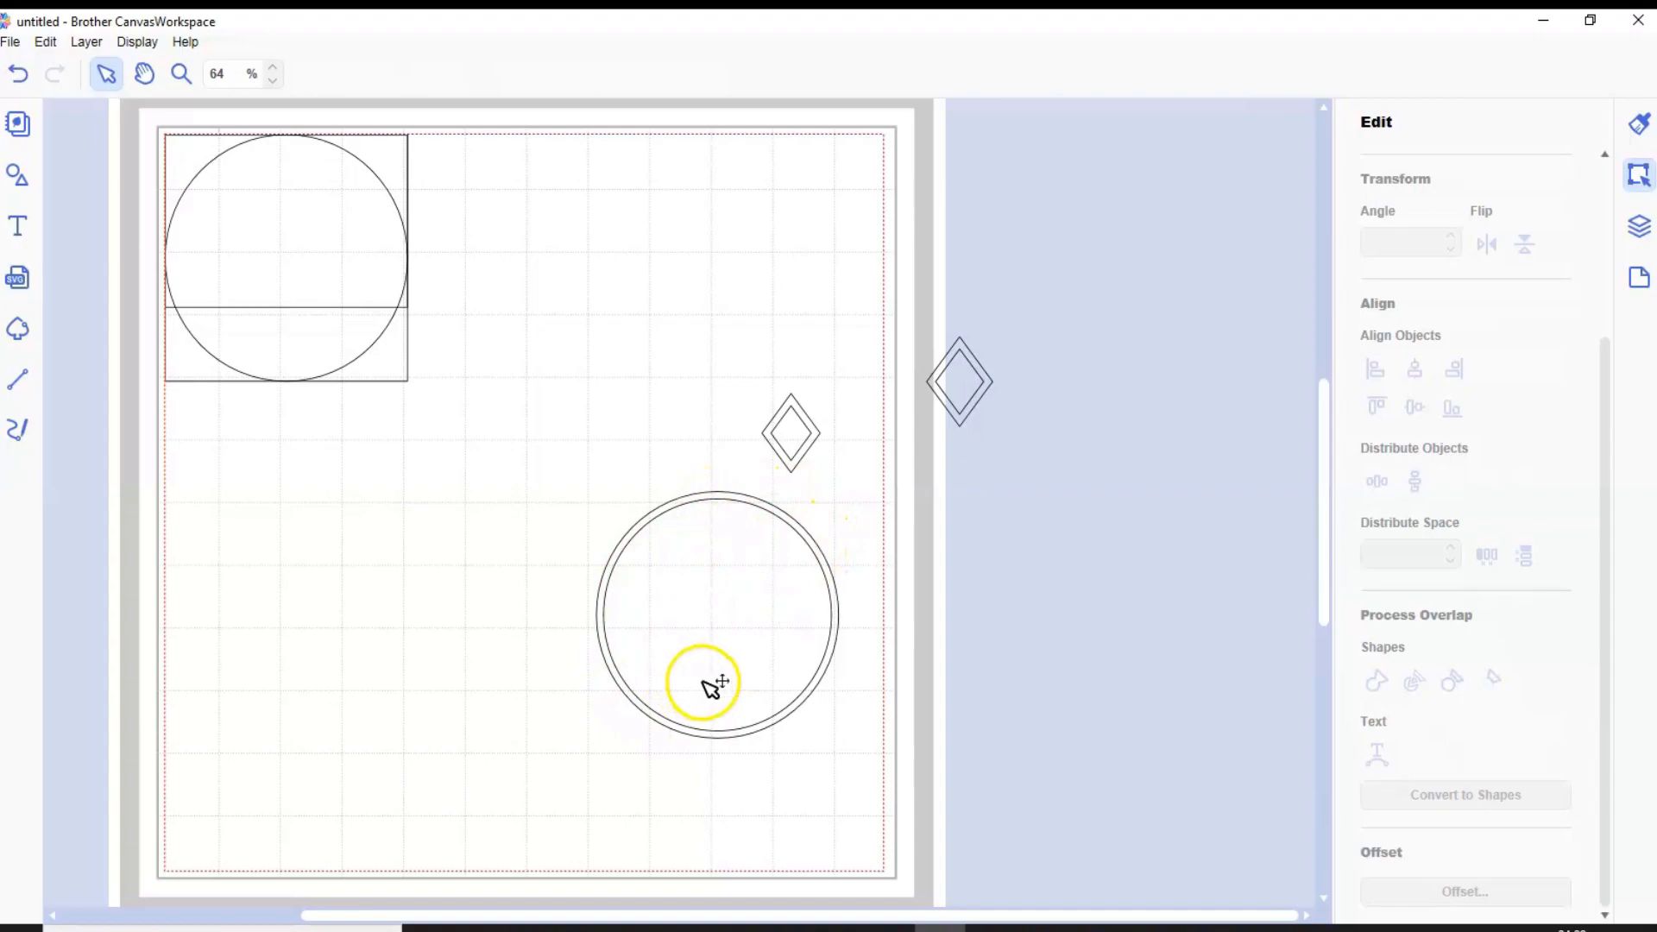
click(814, 433)
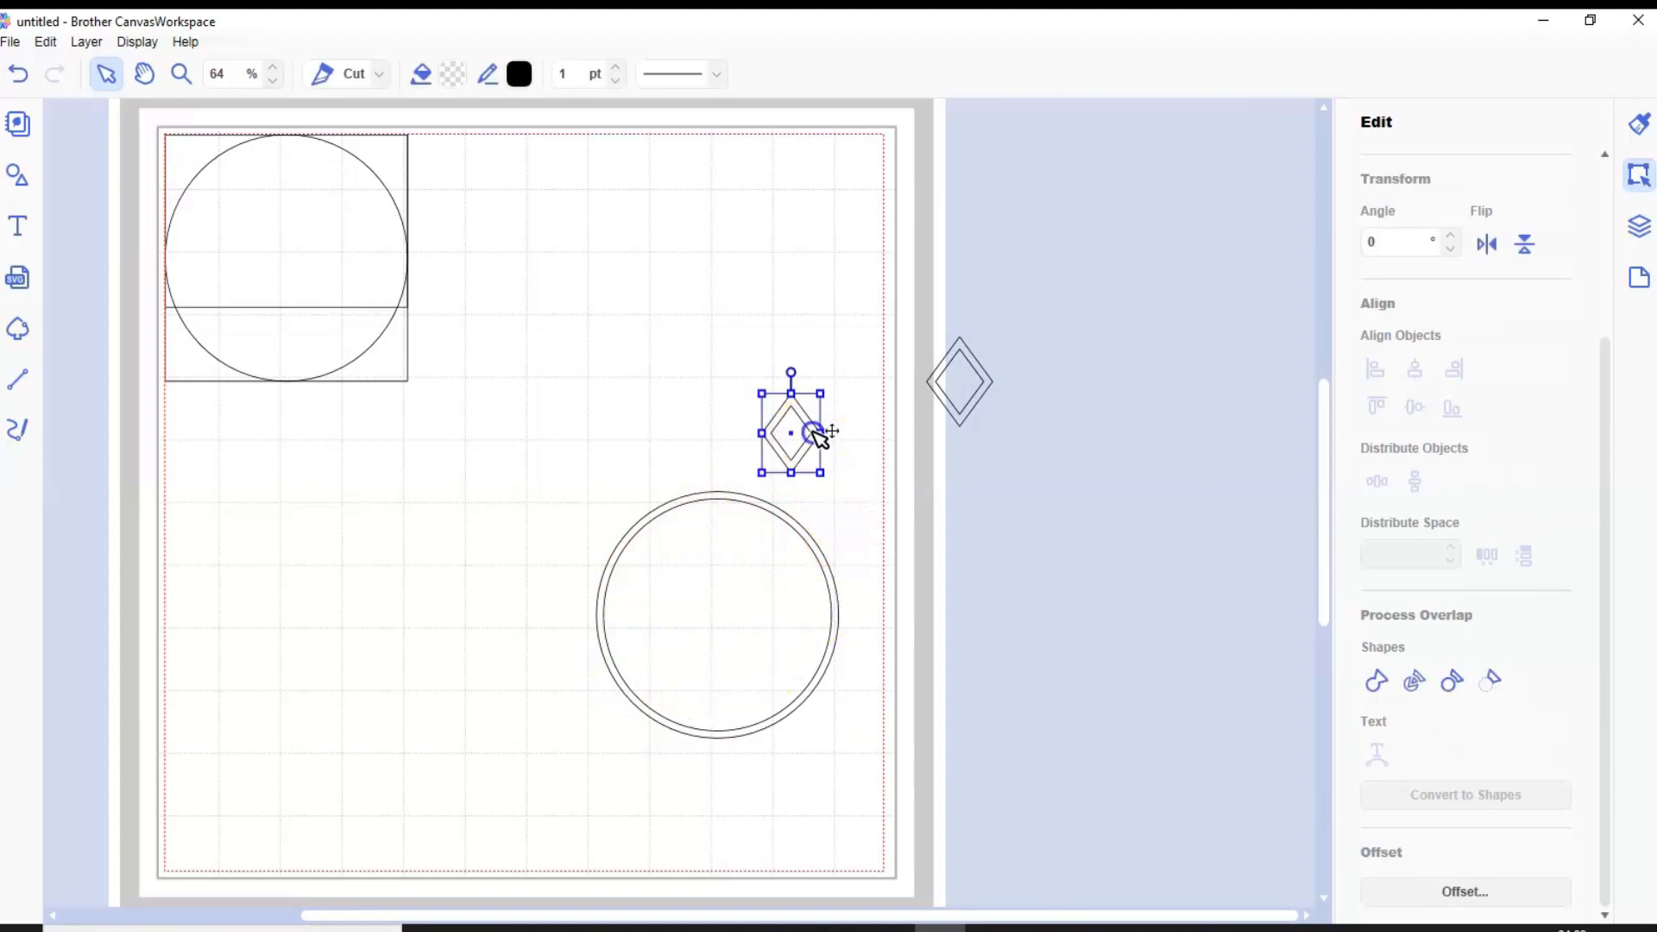
drag(815, 434, 755, 531)
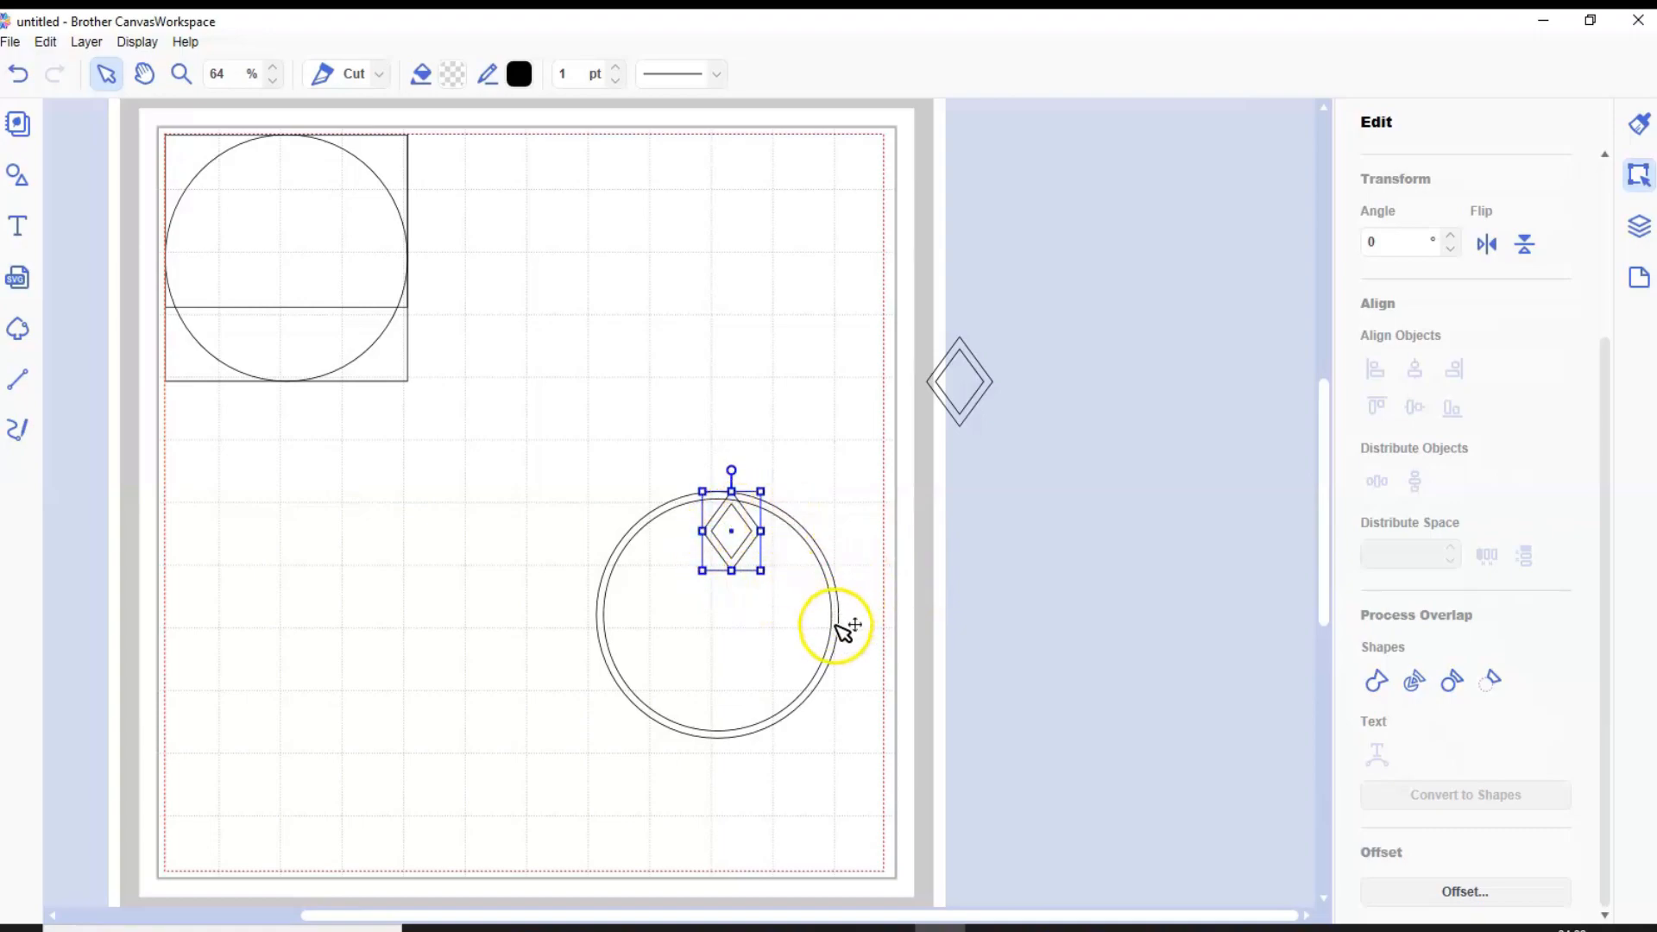
Try to merge the diamond ring with the two overlapping concentric circles
shift+click(777, 501)
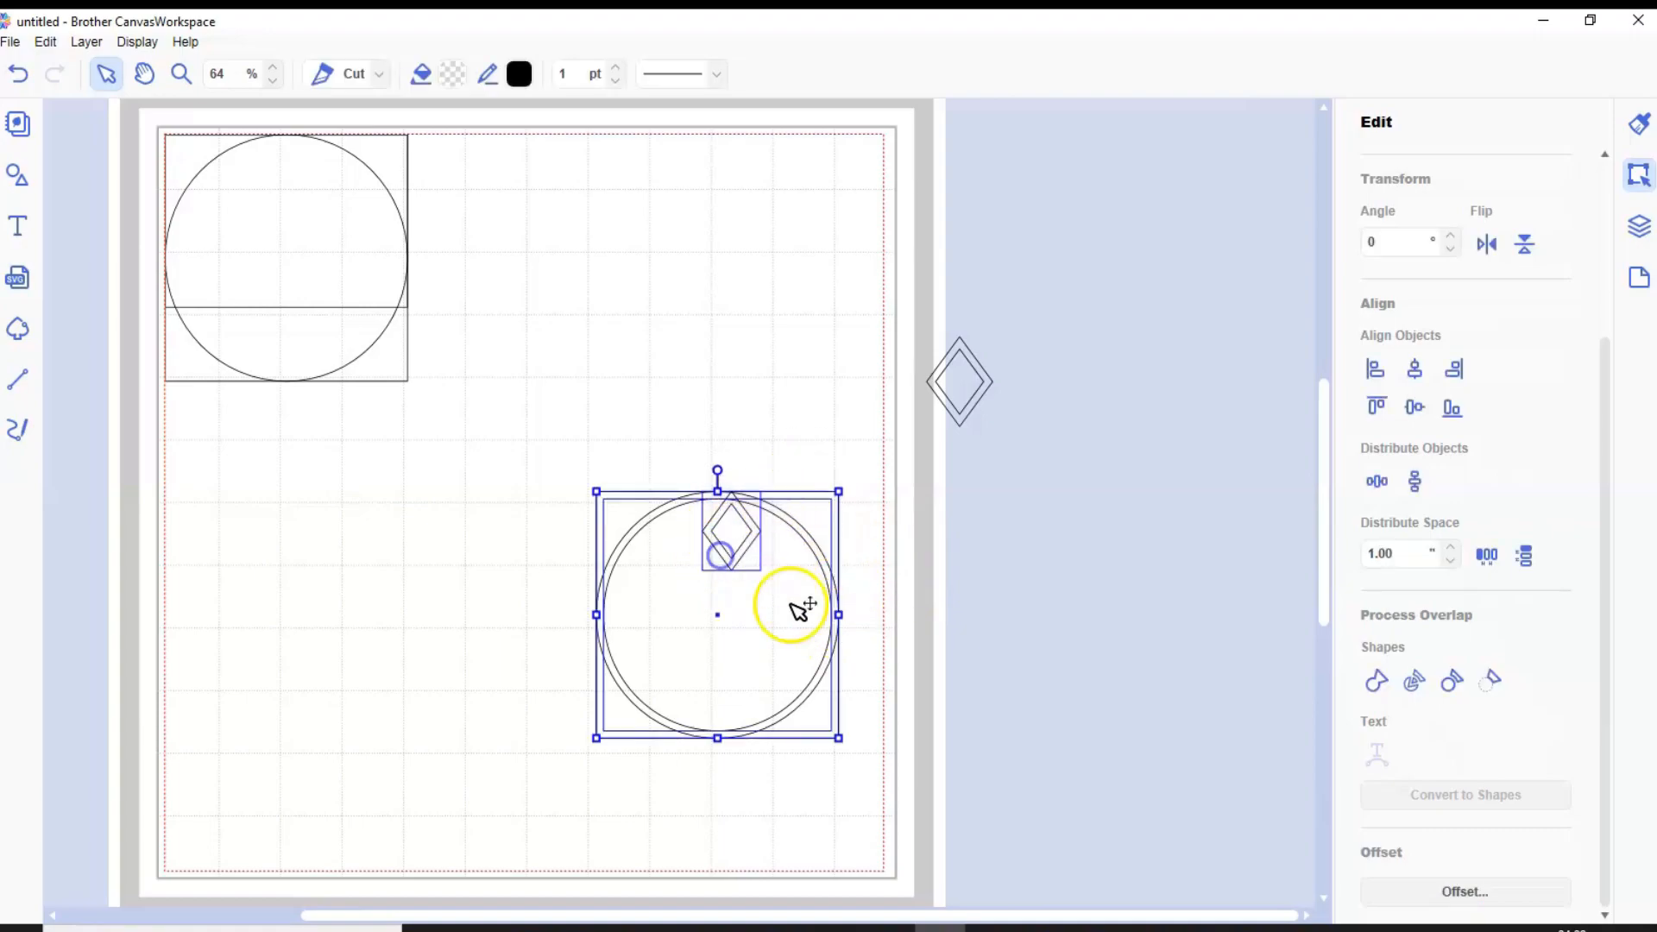
click(1375, 678)
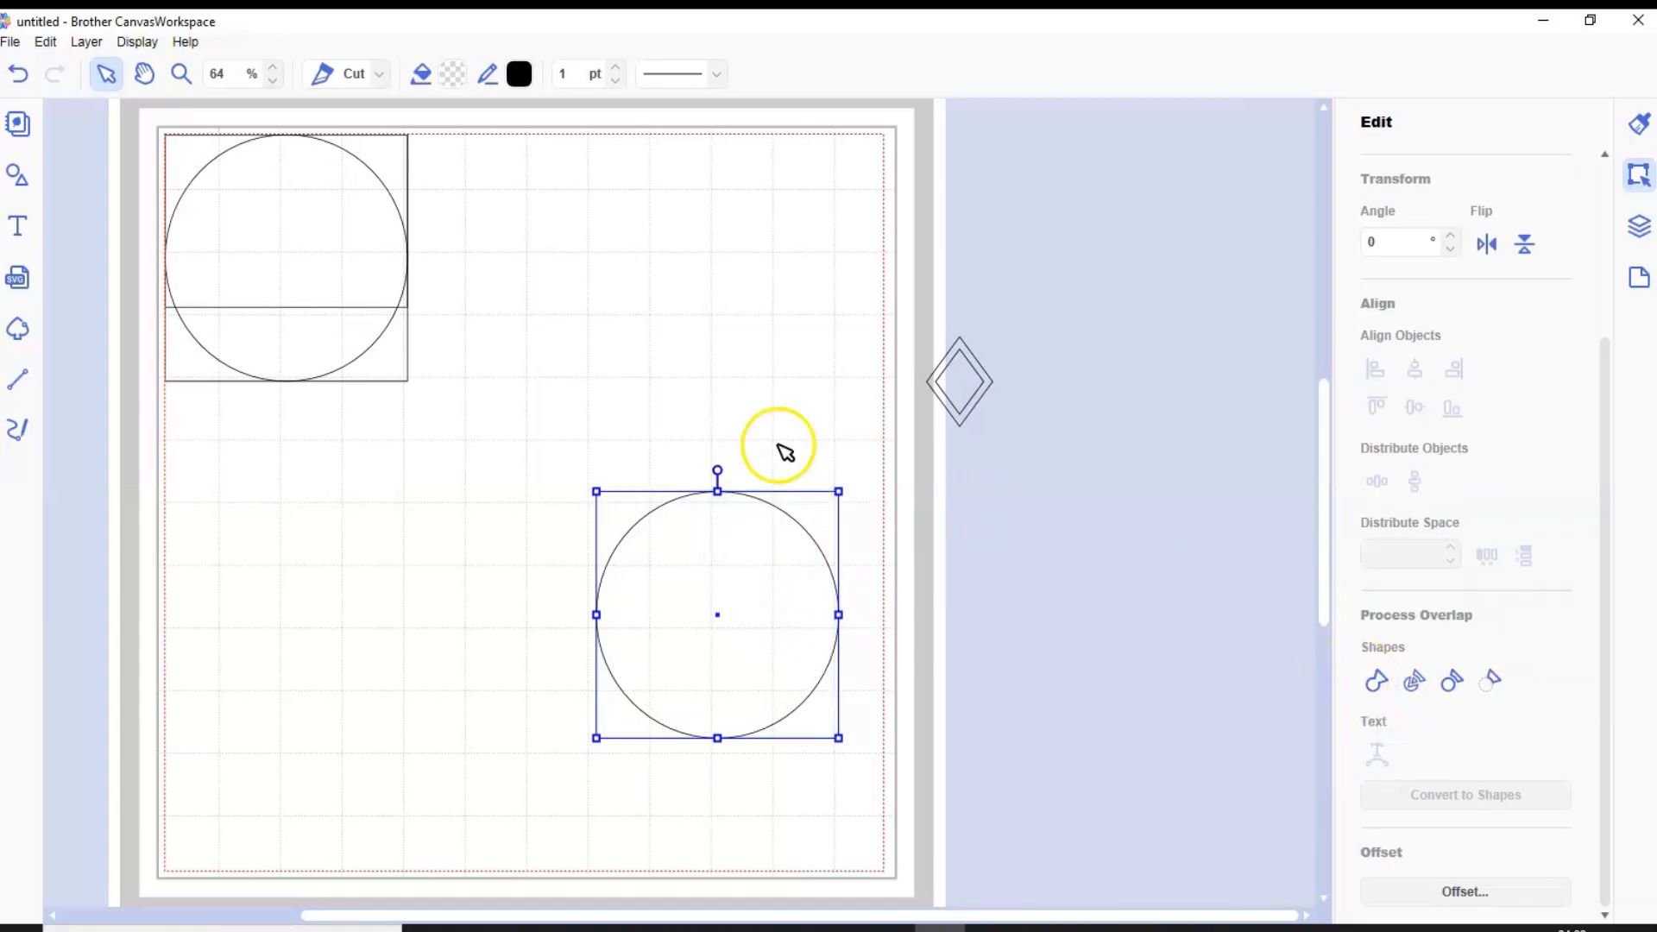
click(18, 75)
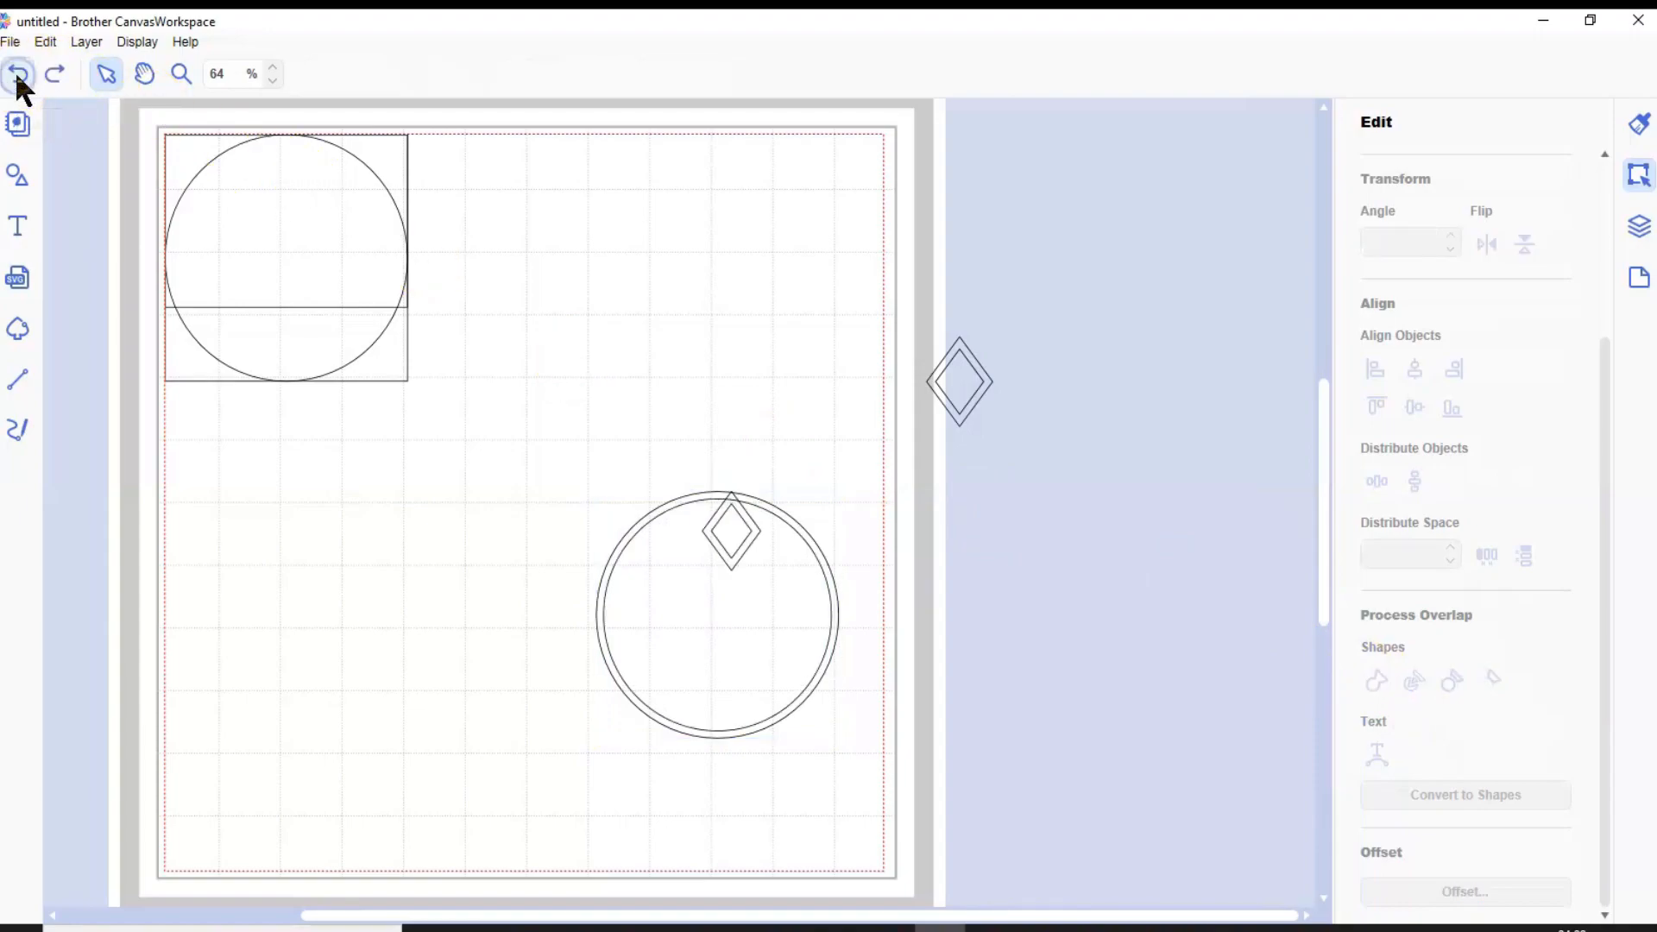
Subtract the inner circle from the outer one to form a ring, and move the leftover inner circle off the mat
click(832, 645)
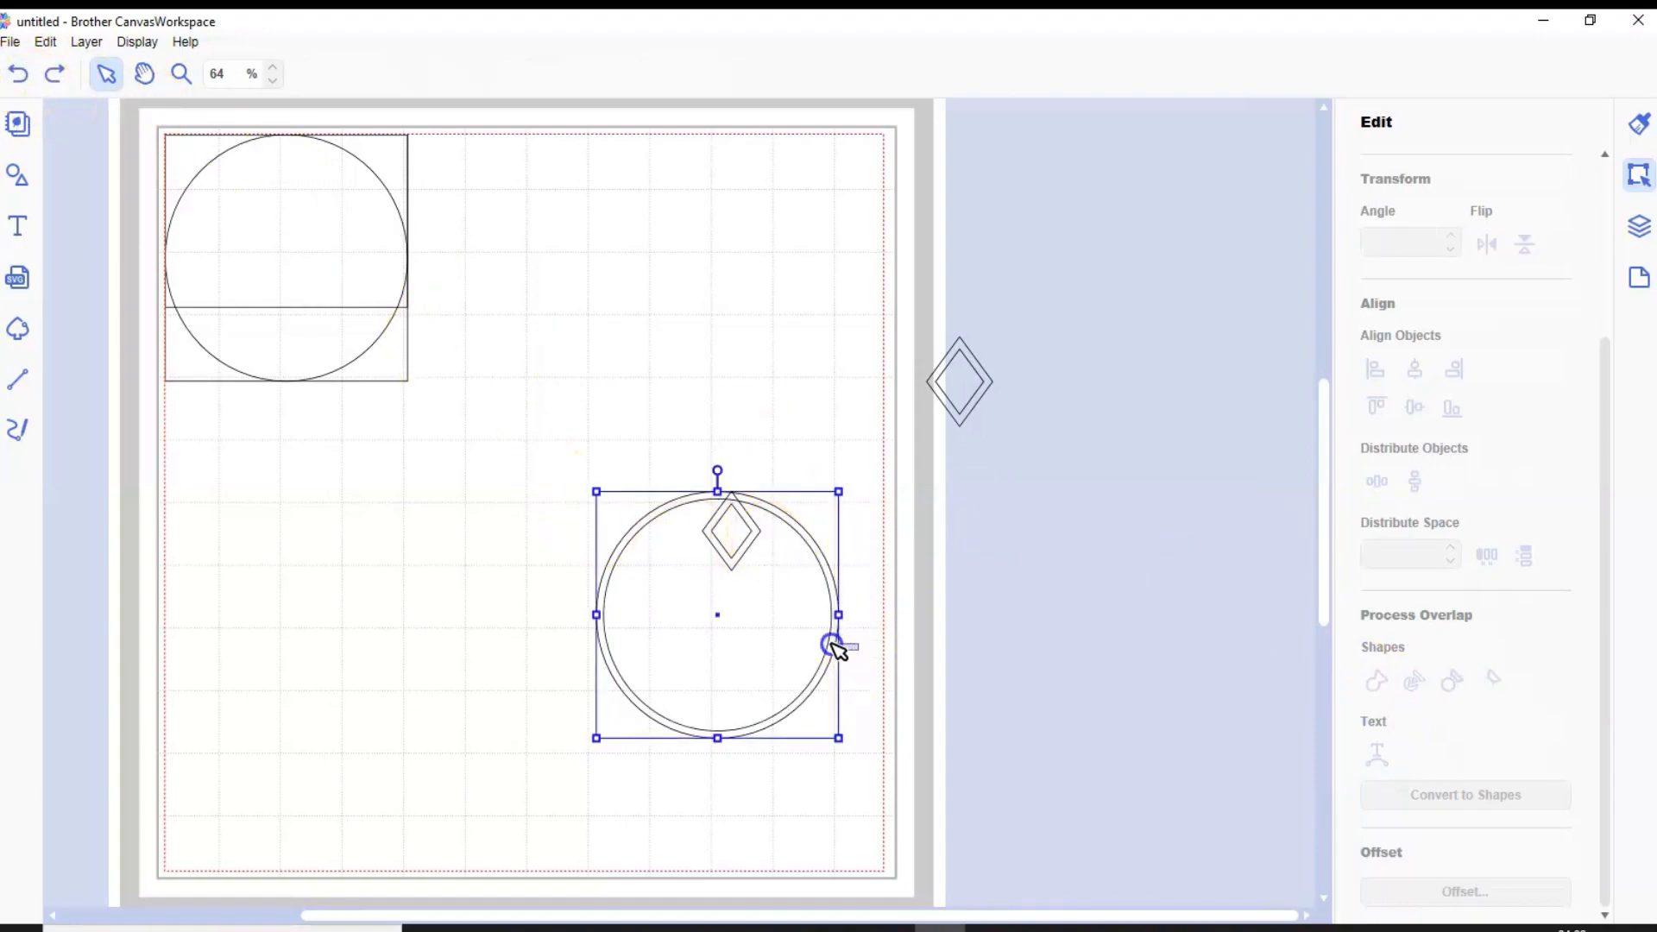
click(1455, 681)
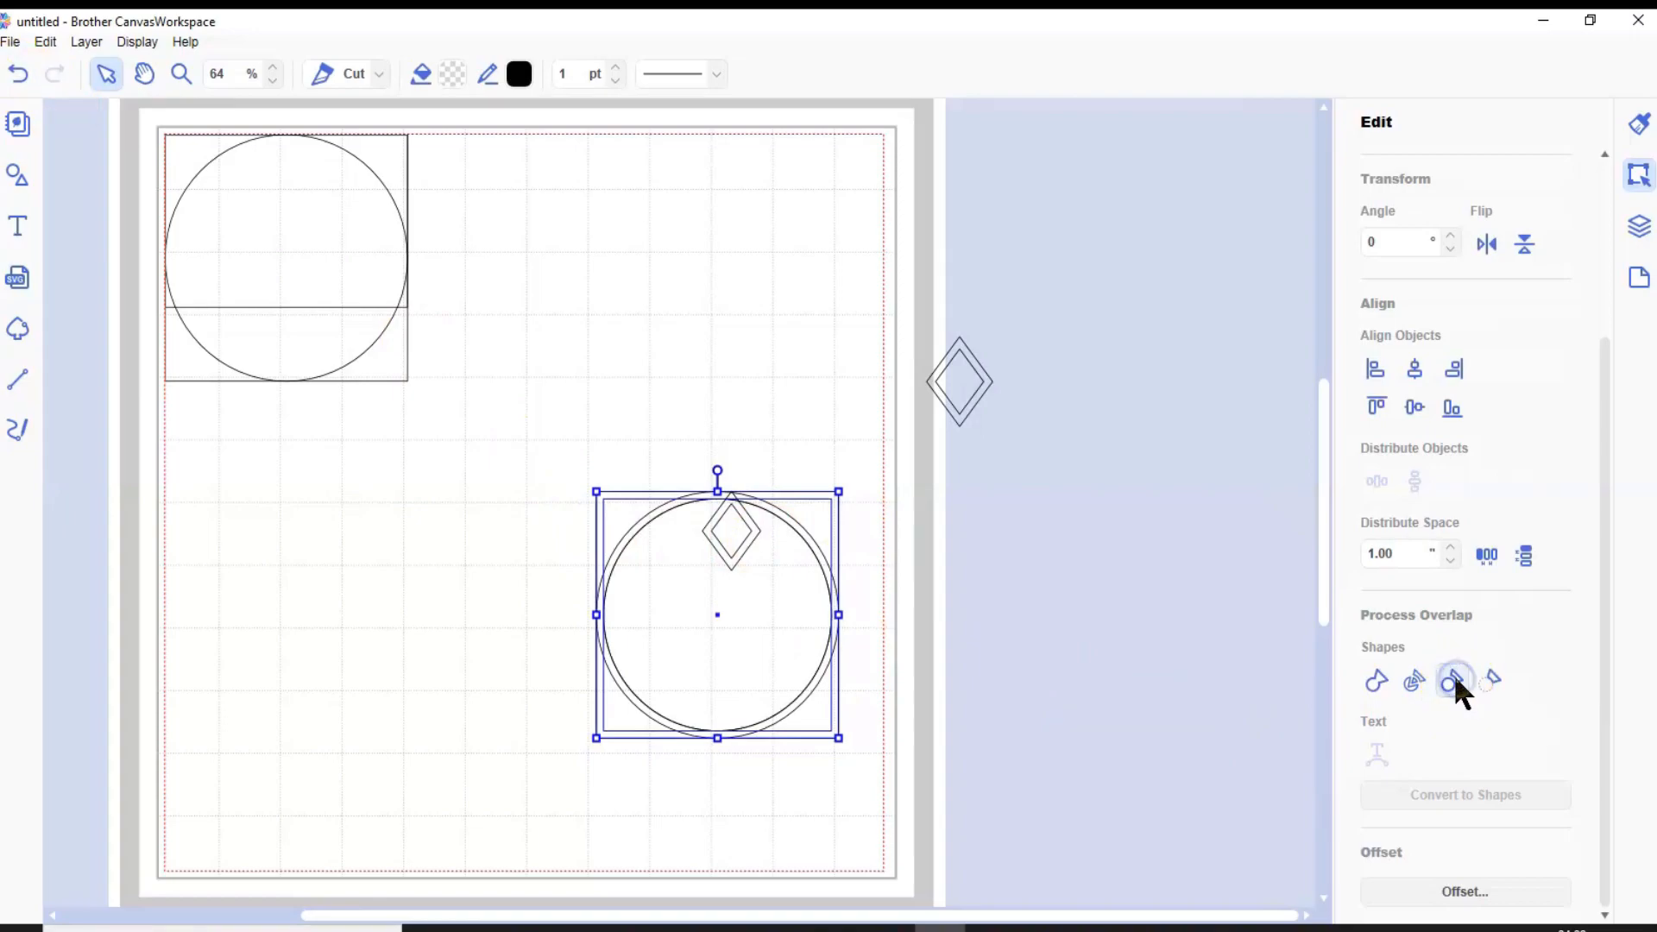
click(890, 735)
drag(758, 647, 1174, 592)
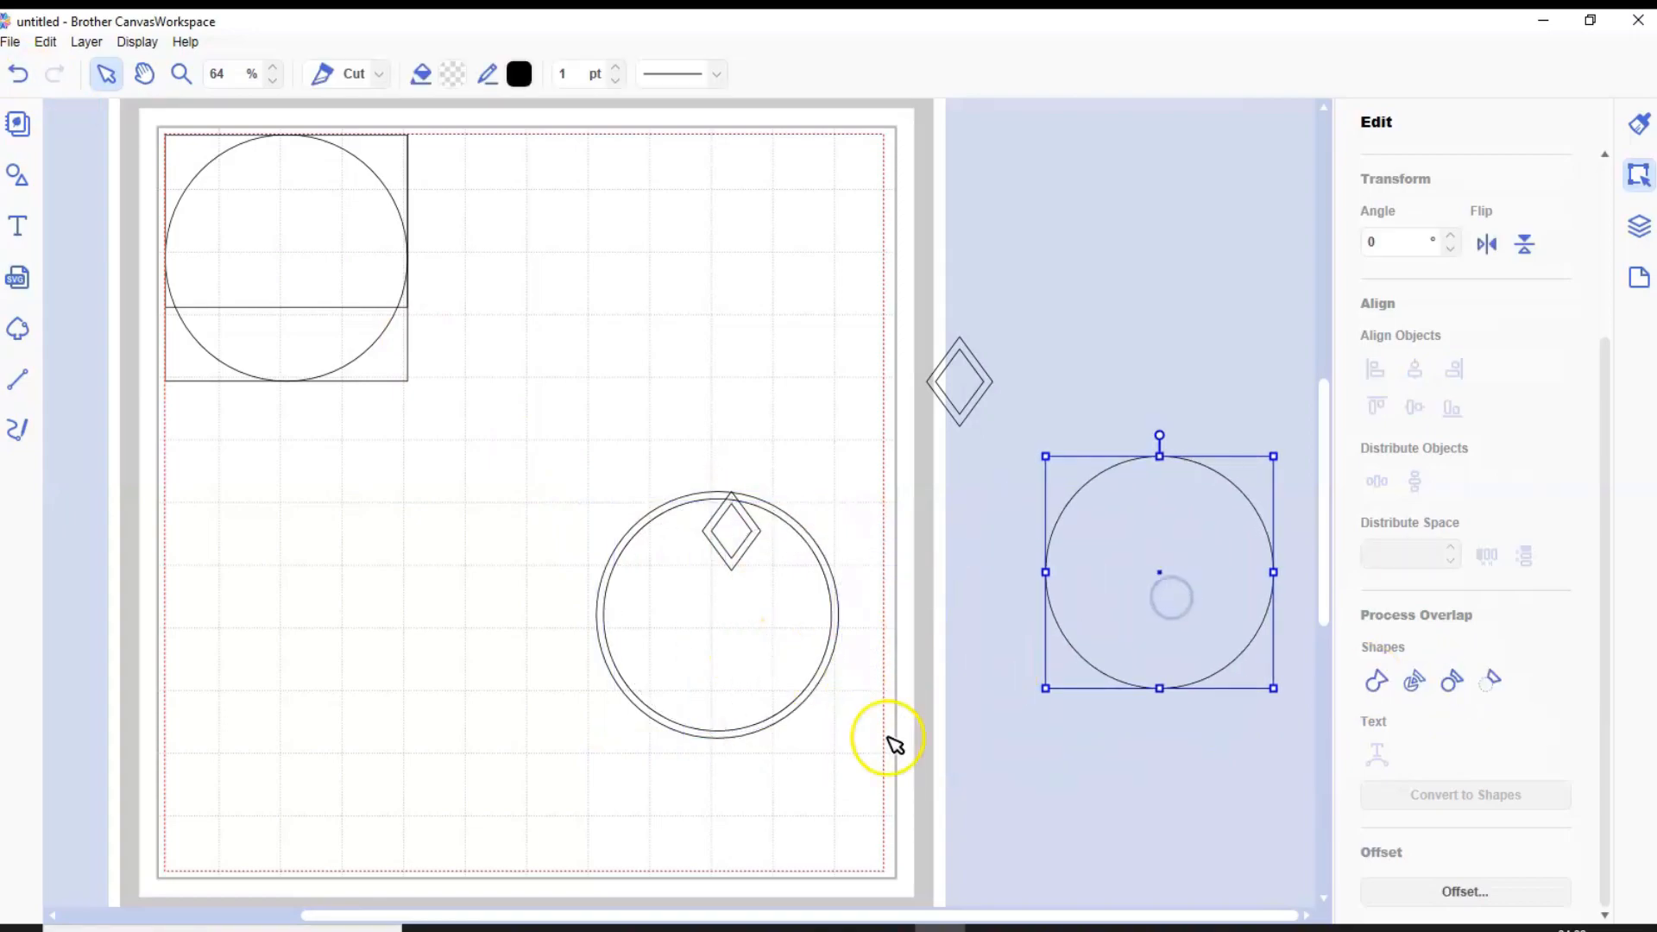
Try to merge the circle ring with the overlapping diamond ring
drag(773, 474, 733, 532)
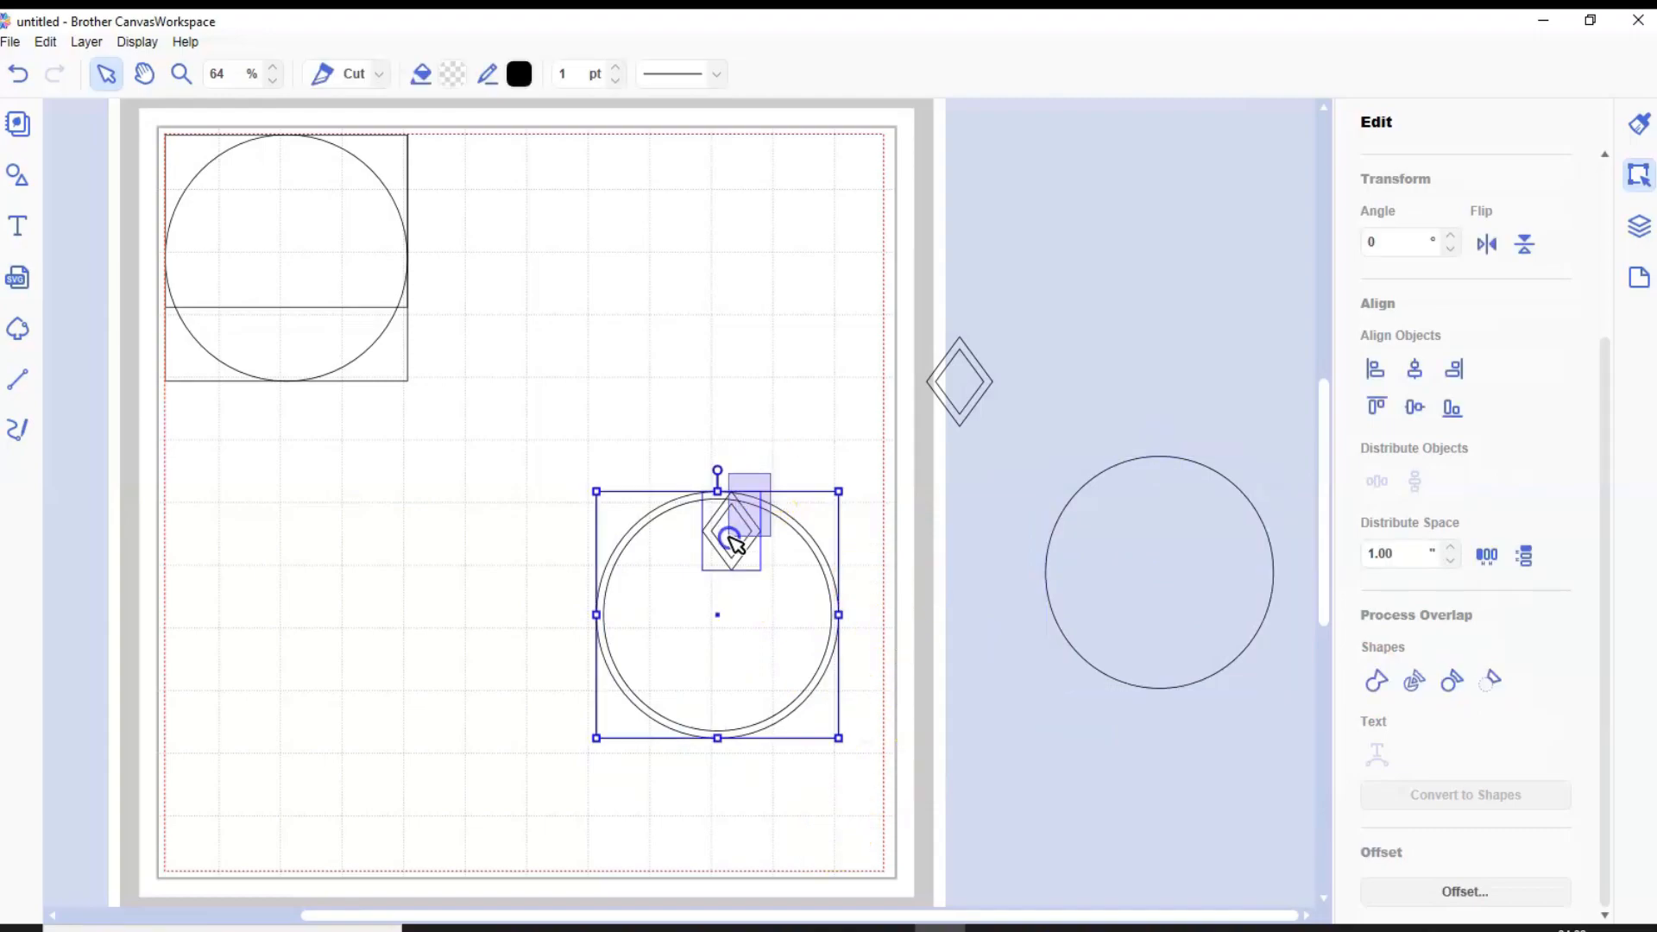
click(1370, 676)
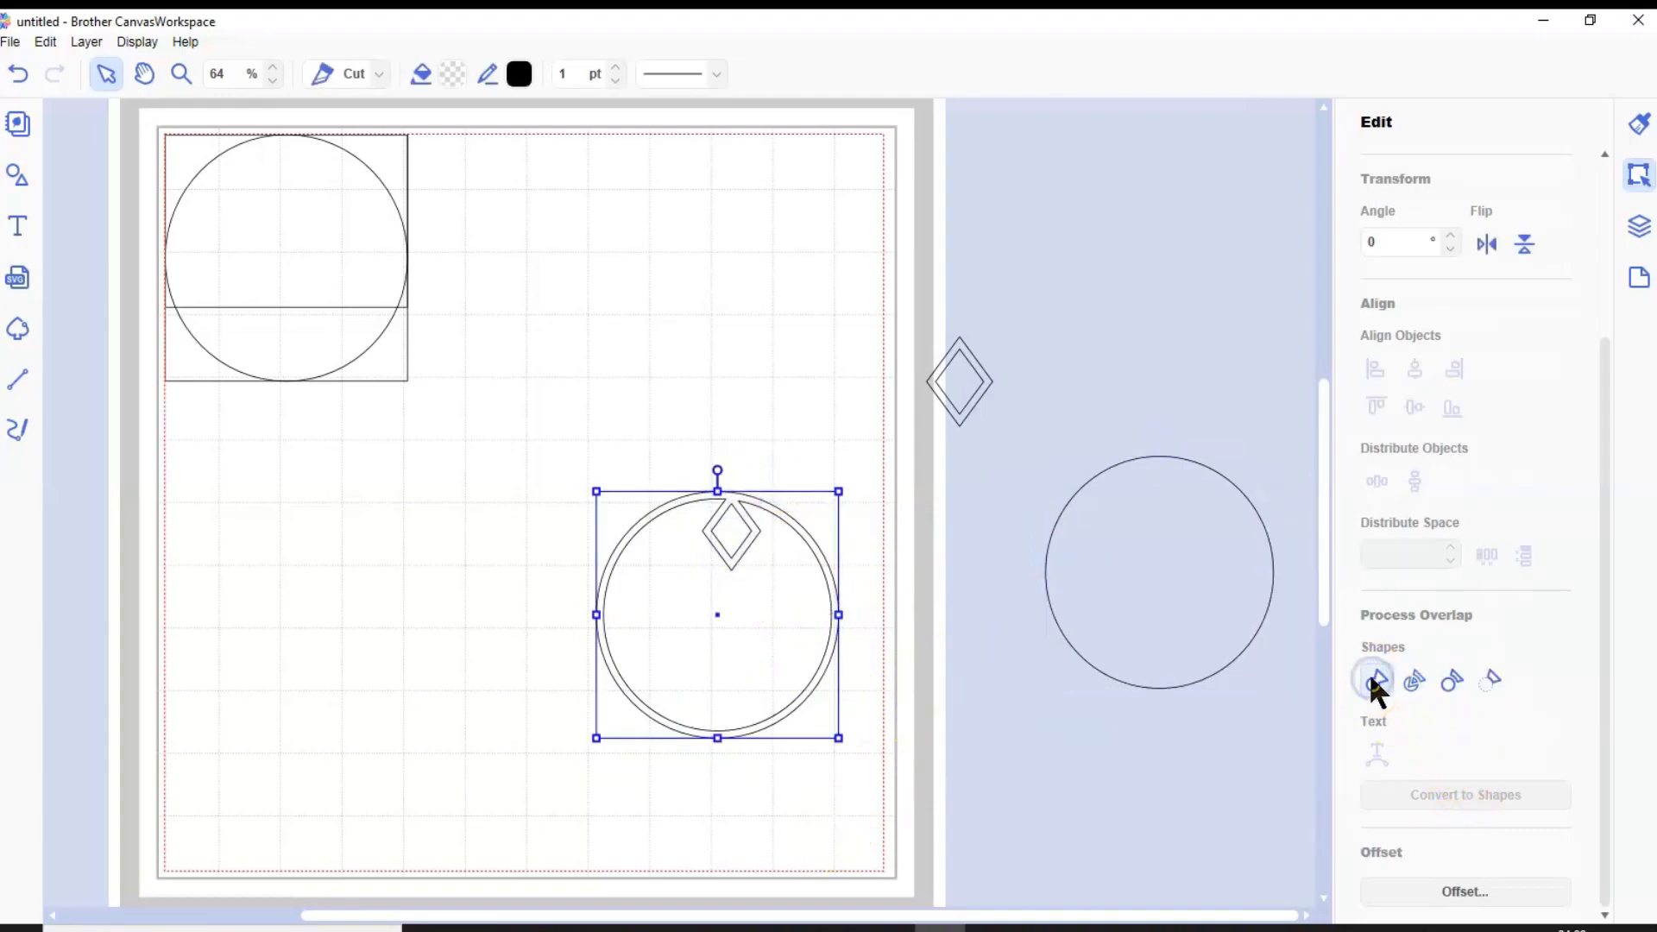
click(19, 75)
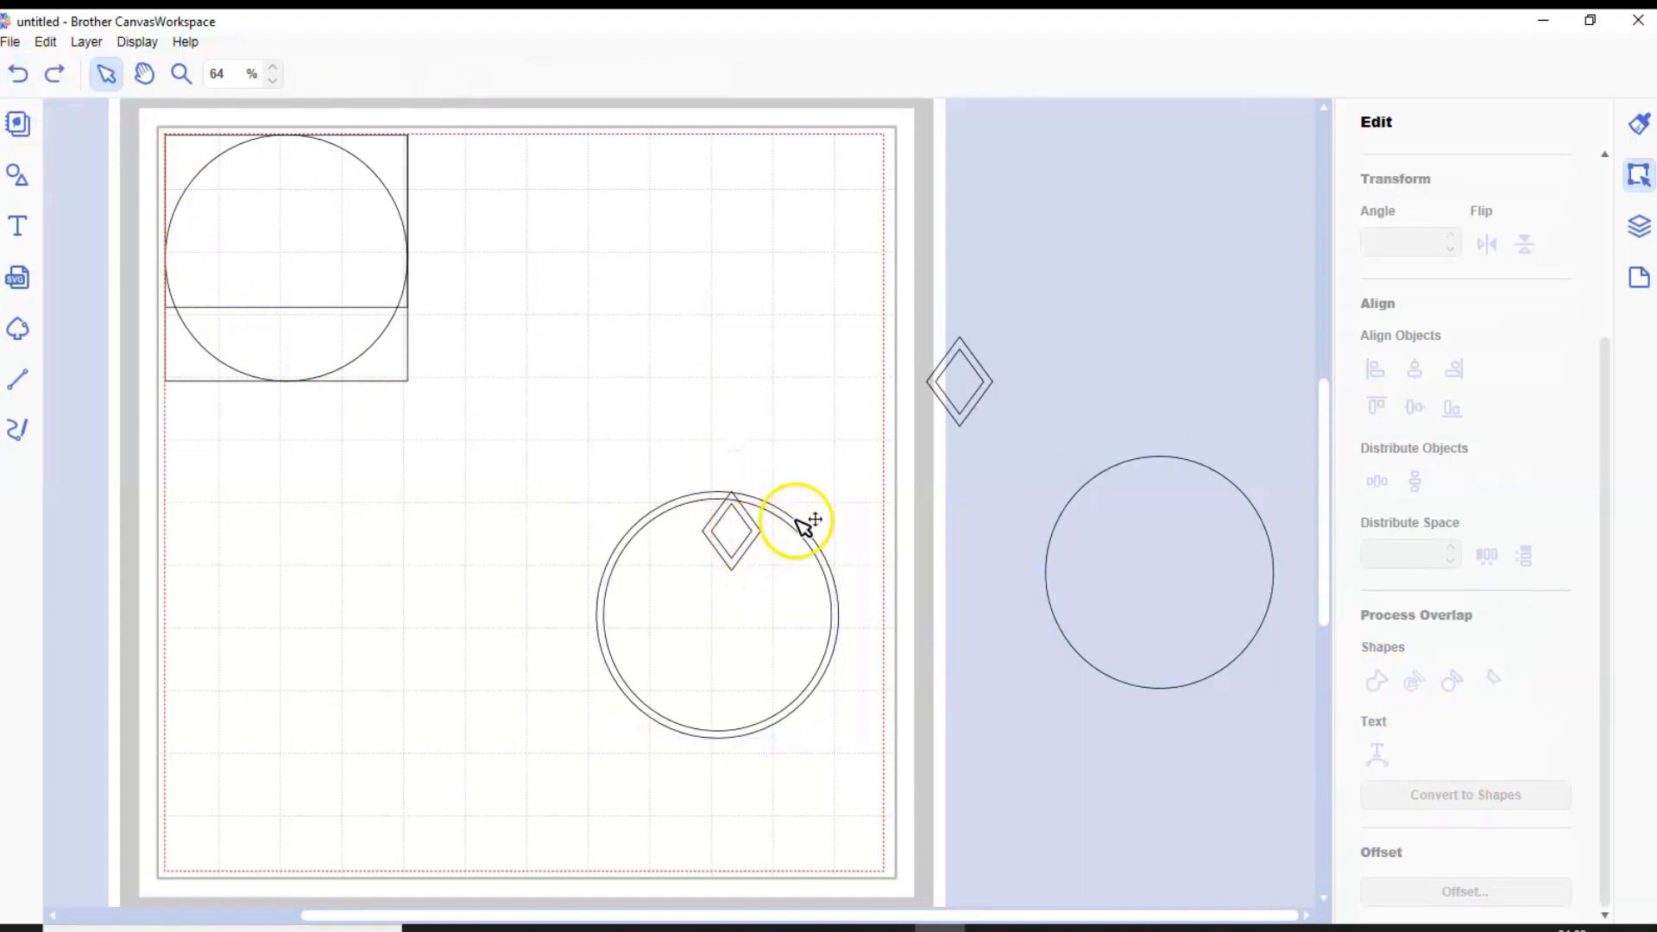
Select the second pair of diamonds and move it onto the lower part of the circle ring
click(964, 375)
drag(968, 349, 674, 649)
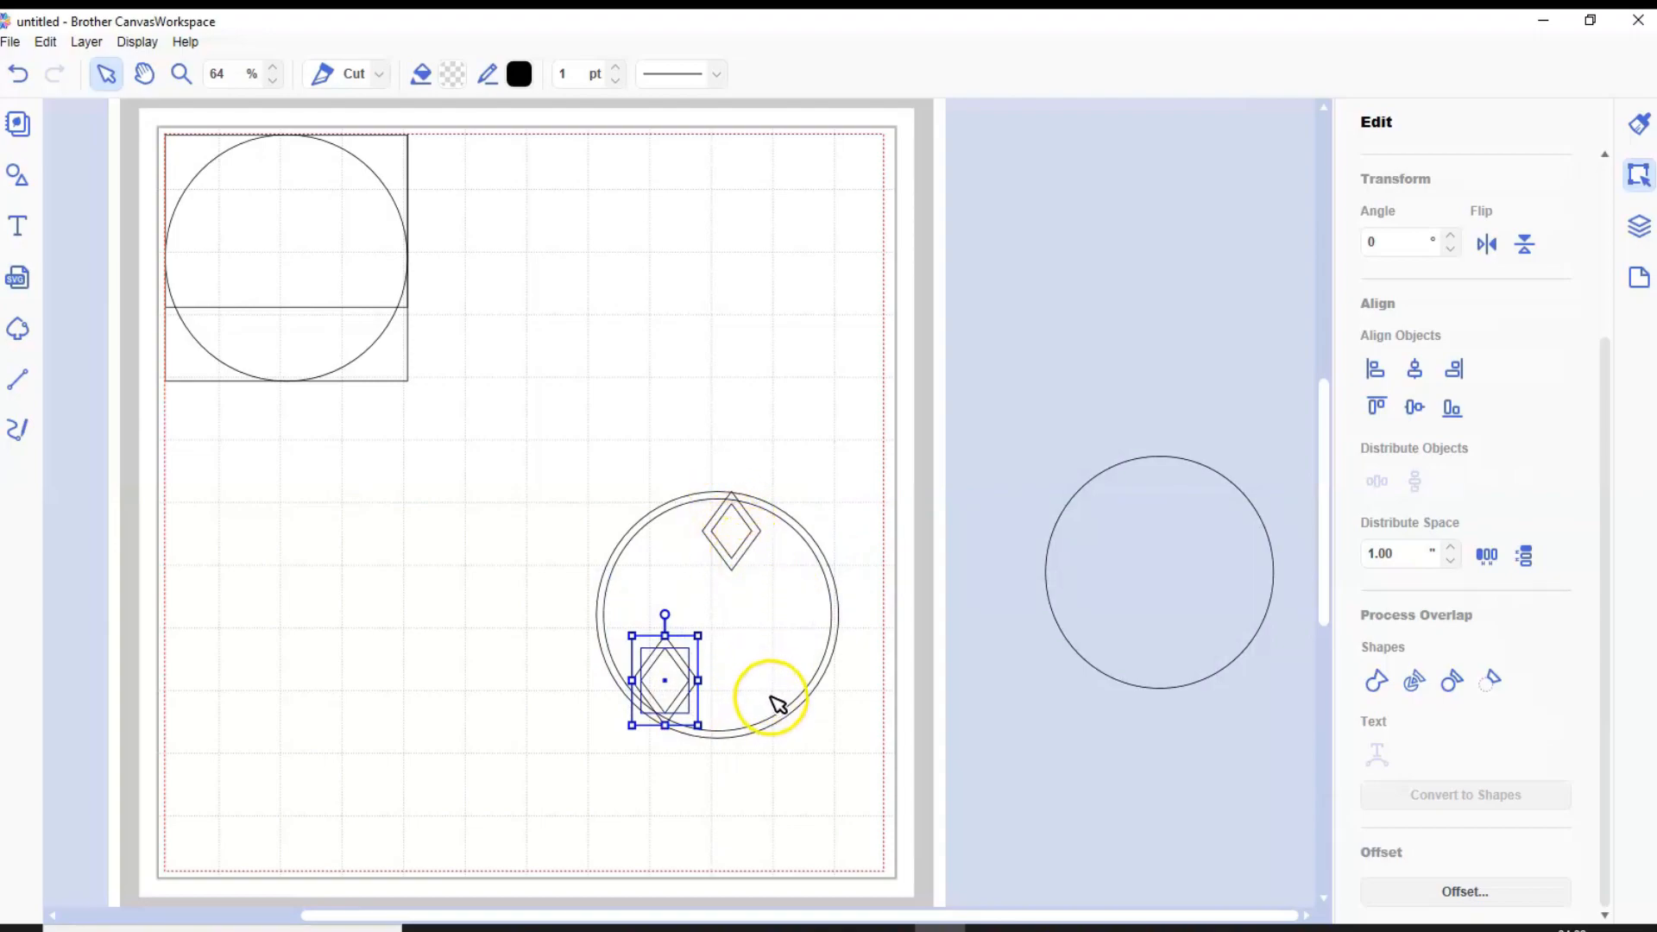
Try to weld the circle ring with the diamond ring and the second pair of diamonds
drag(586, 473, 816, 741)
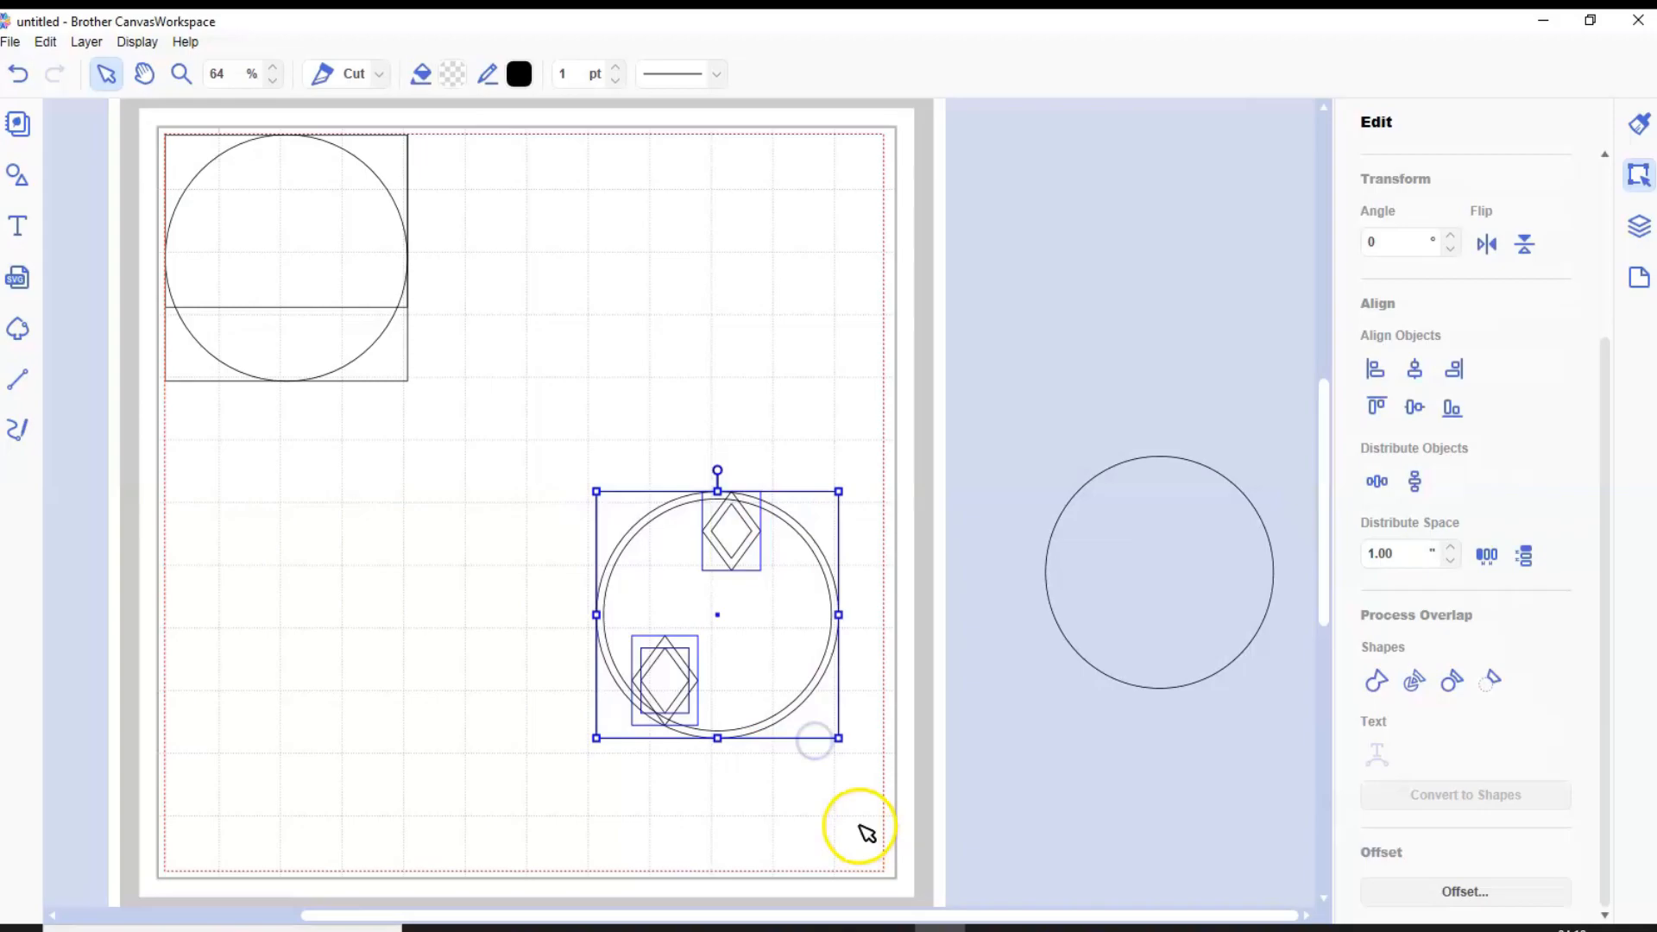
click(1375, 679)
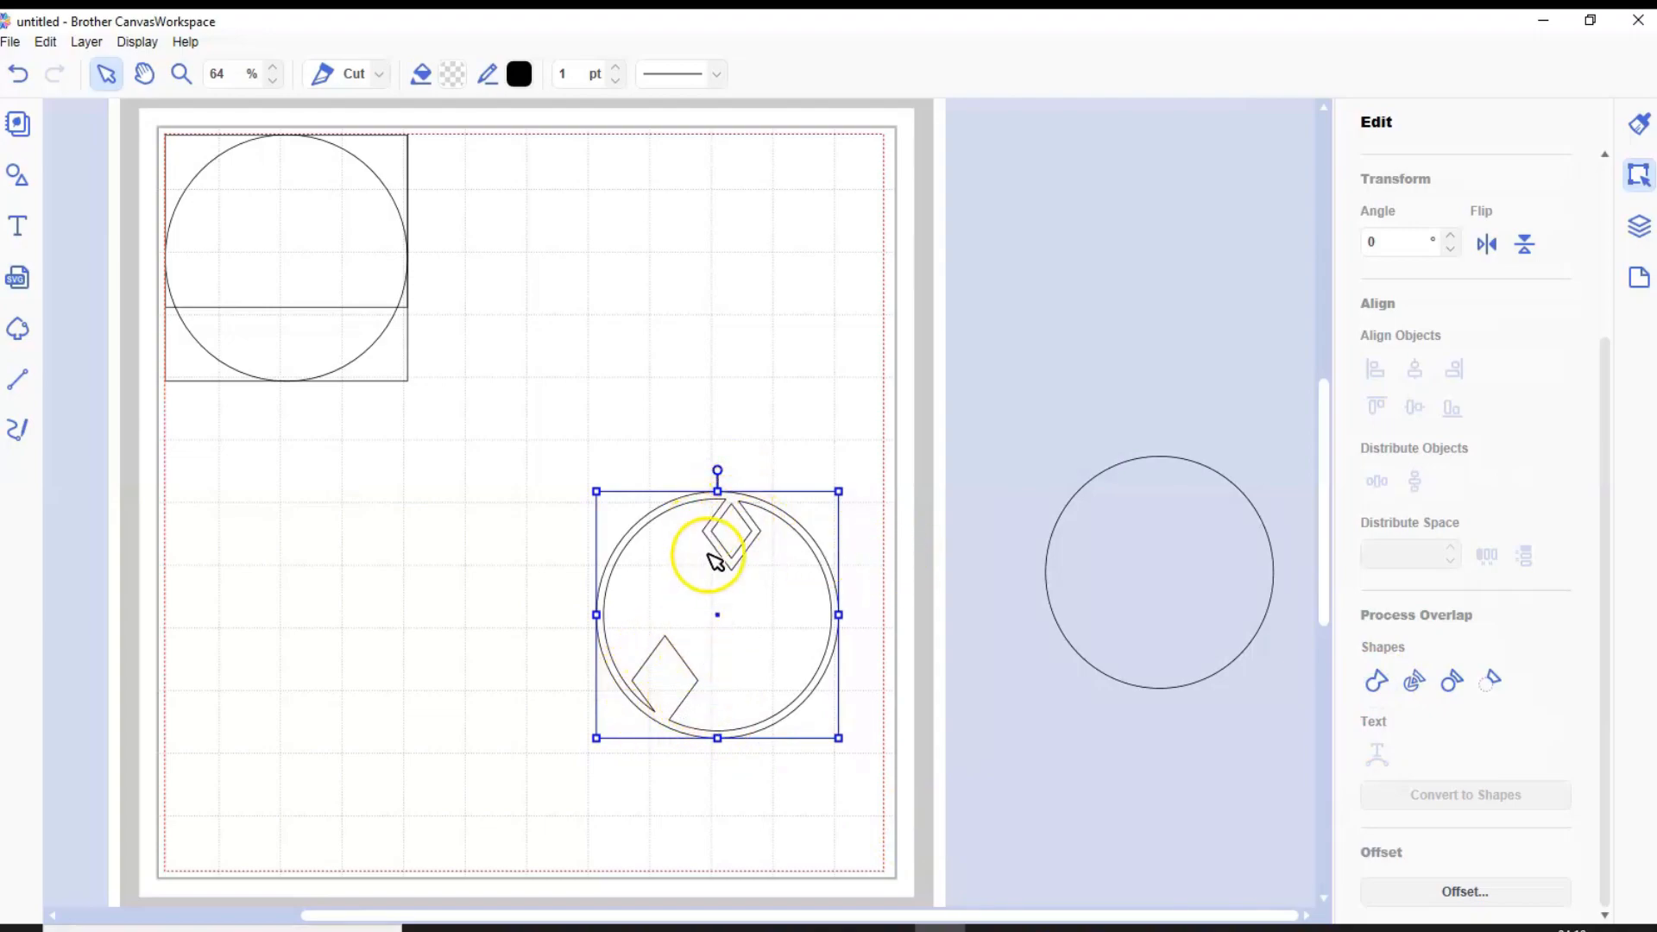
click(17, 74)
Move the diamond ring up into empty mat space, and delete the circle ring, the other diamonds and the circle off the mat
drag(751, 518, 744, 322)
drag(582, 494, 918, 774)
key(Delete)
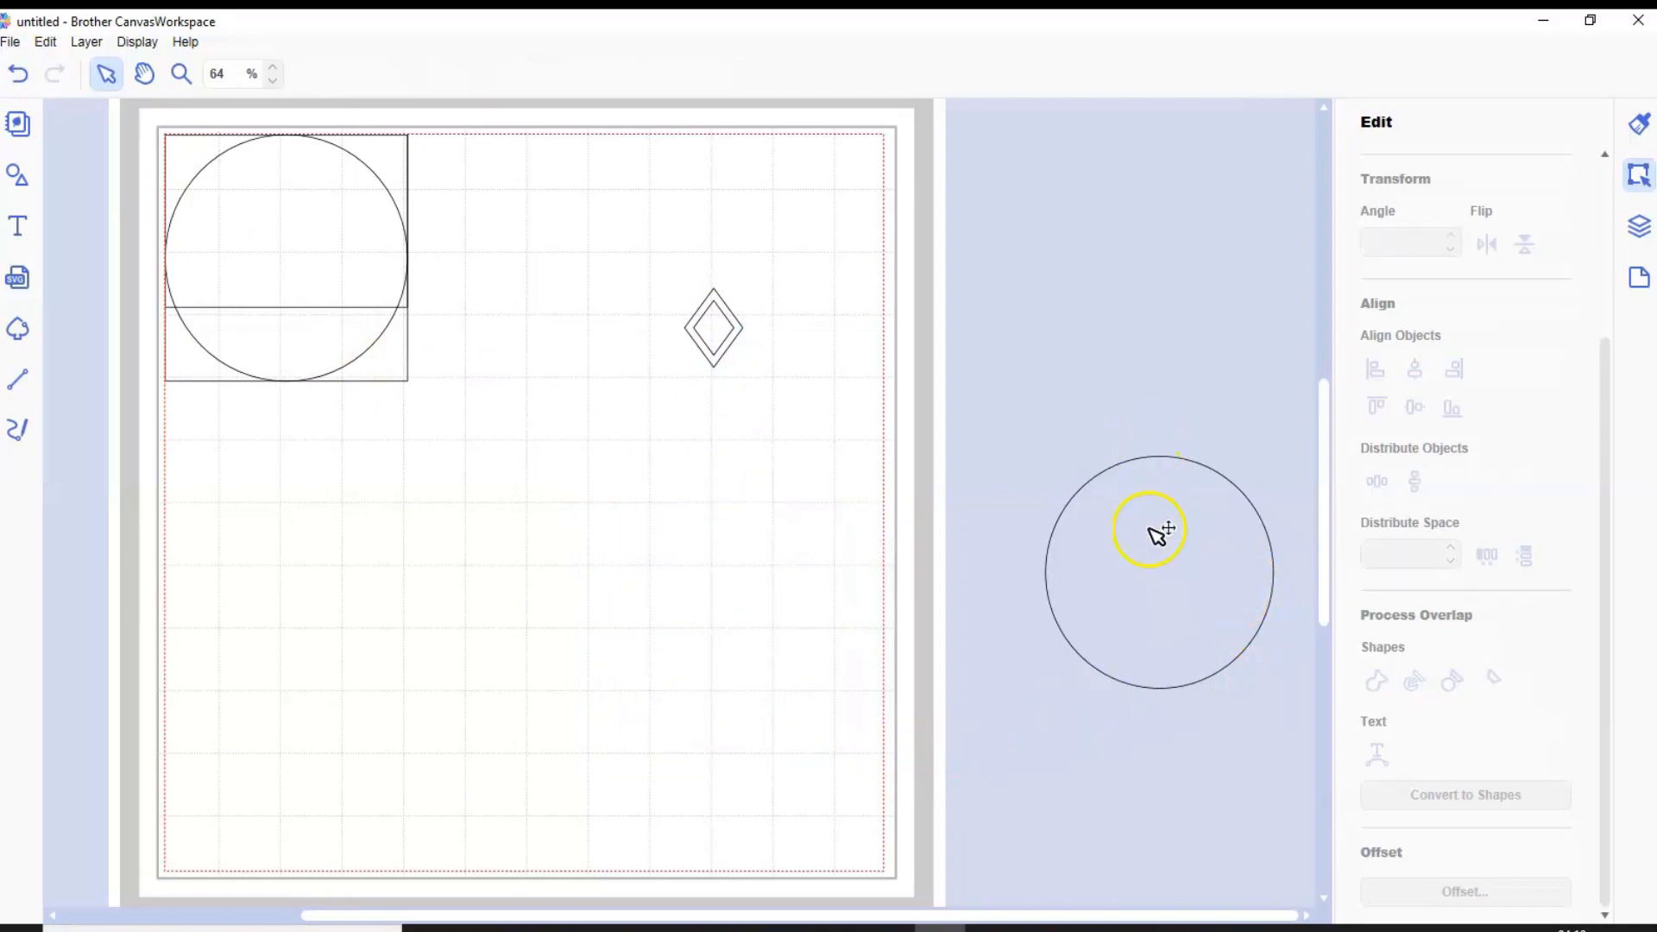
click(1157, 533)
key(Delete)
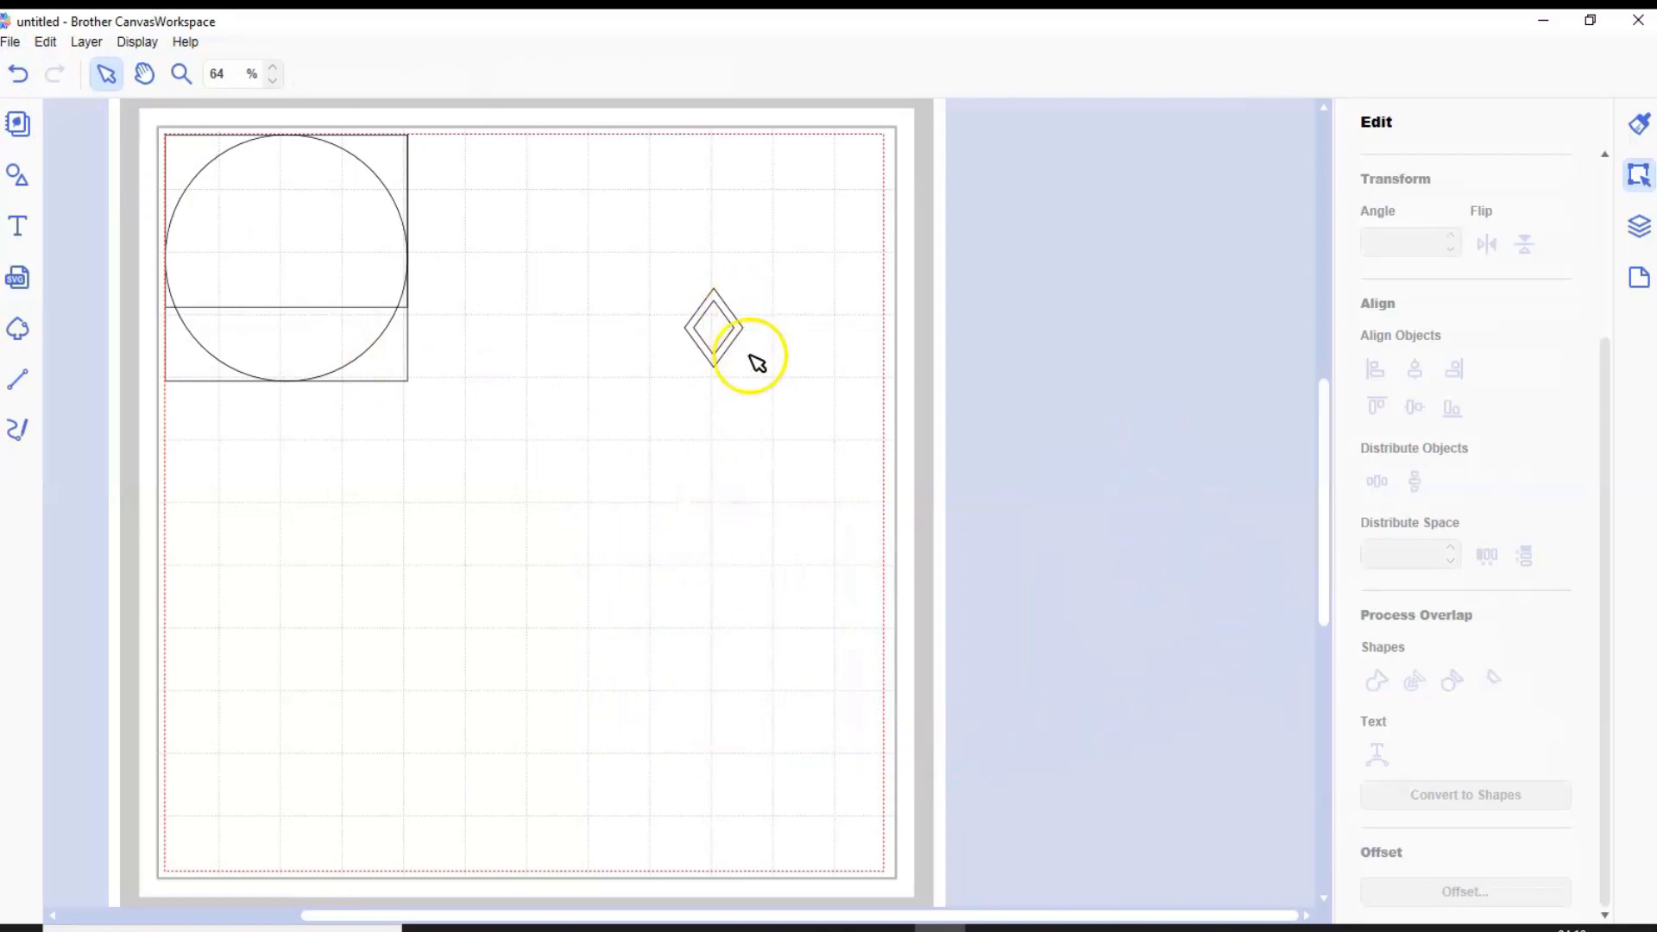
Duplicate the diamond ring repeatedly, doubling the selected set each time, to make eight rings in total
click(751, 332)
click(86, 42)
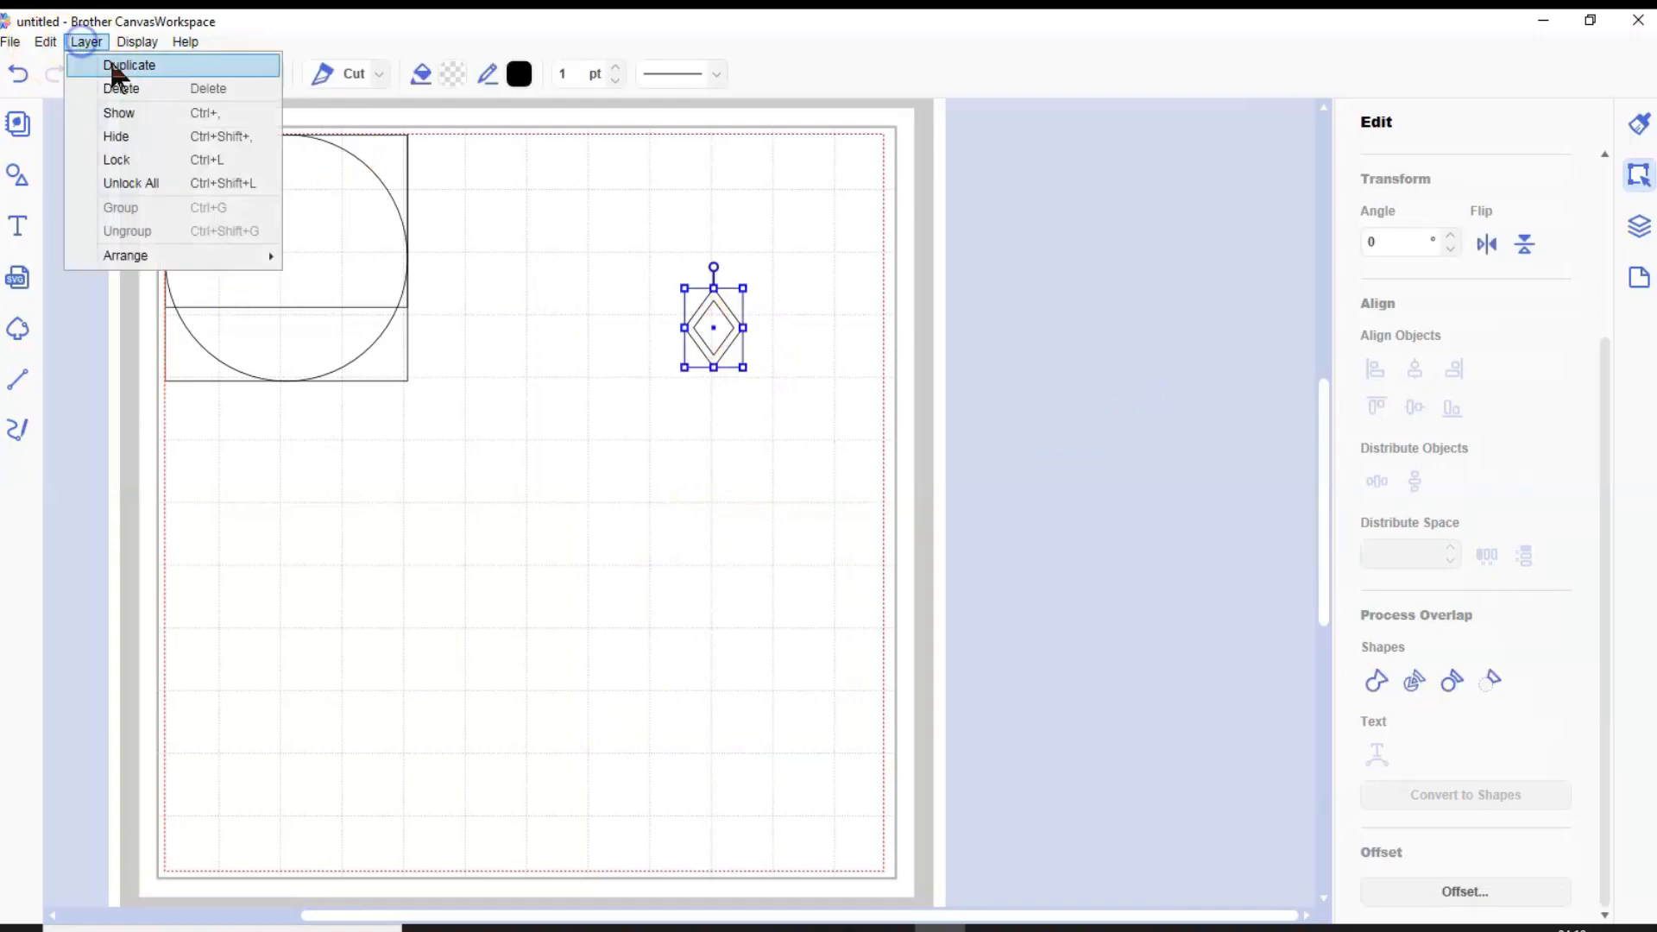
click(112, 64)
drag(707, 275, 749, 383)
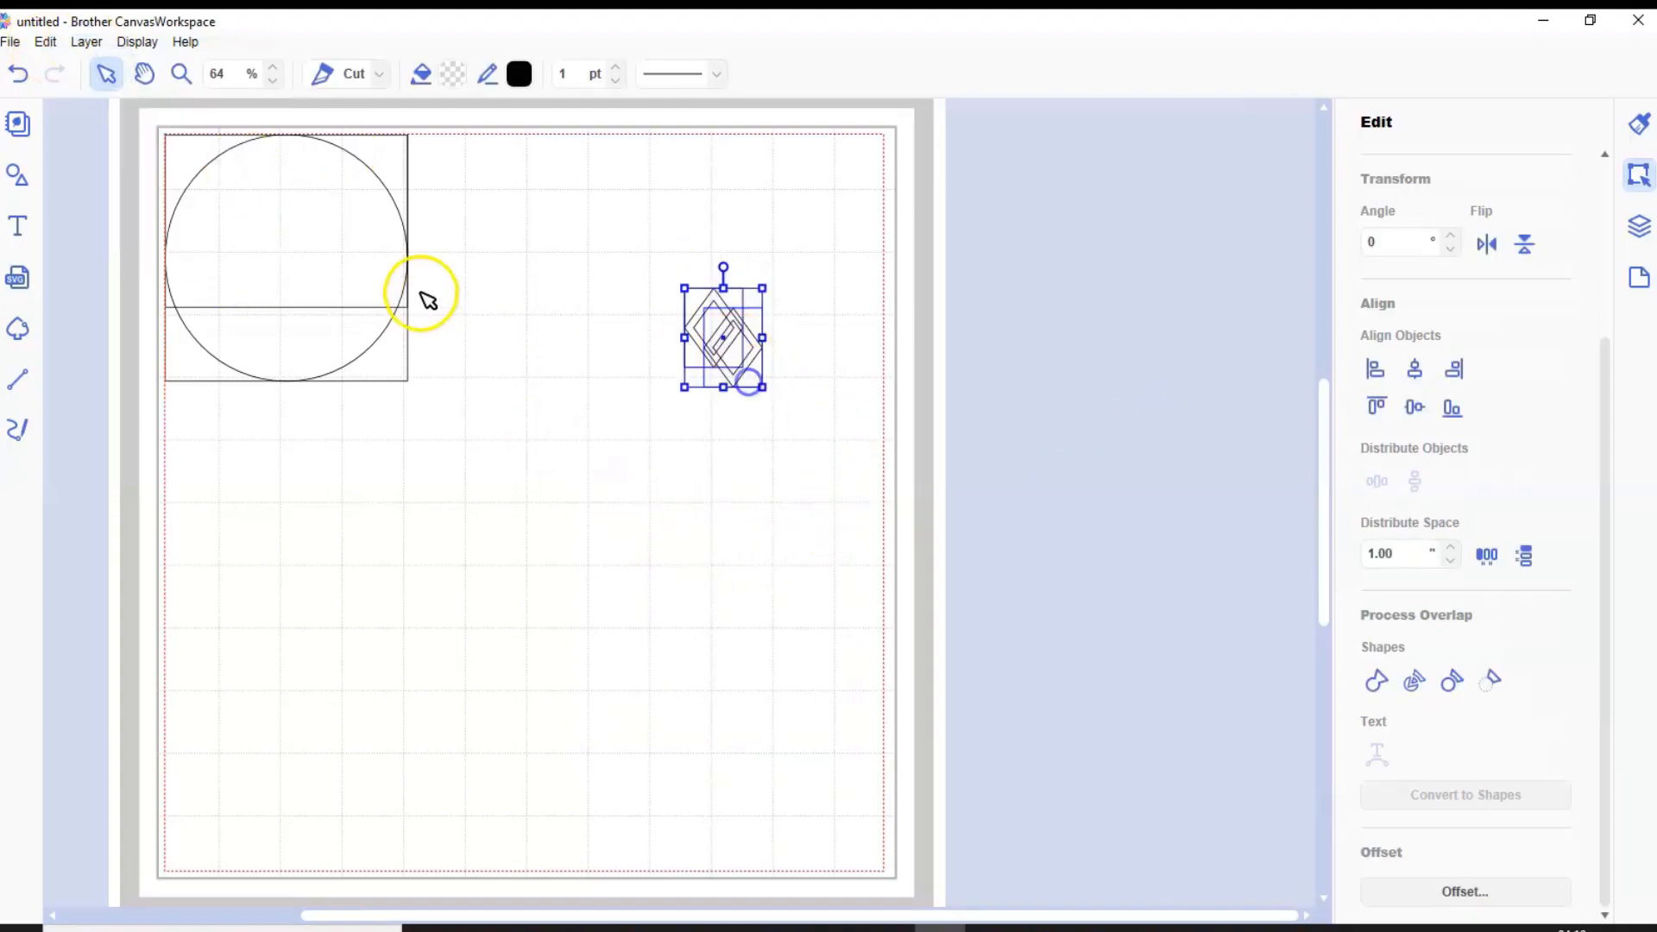
click(86, 41)
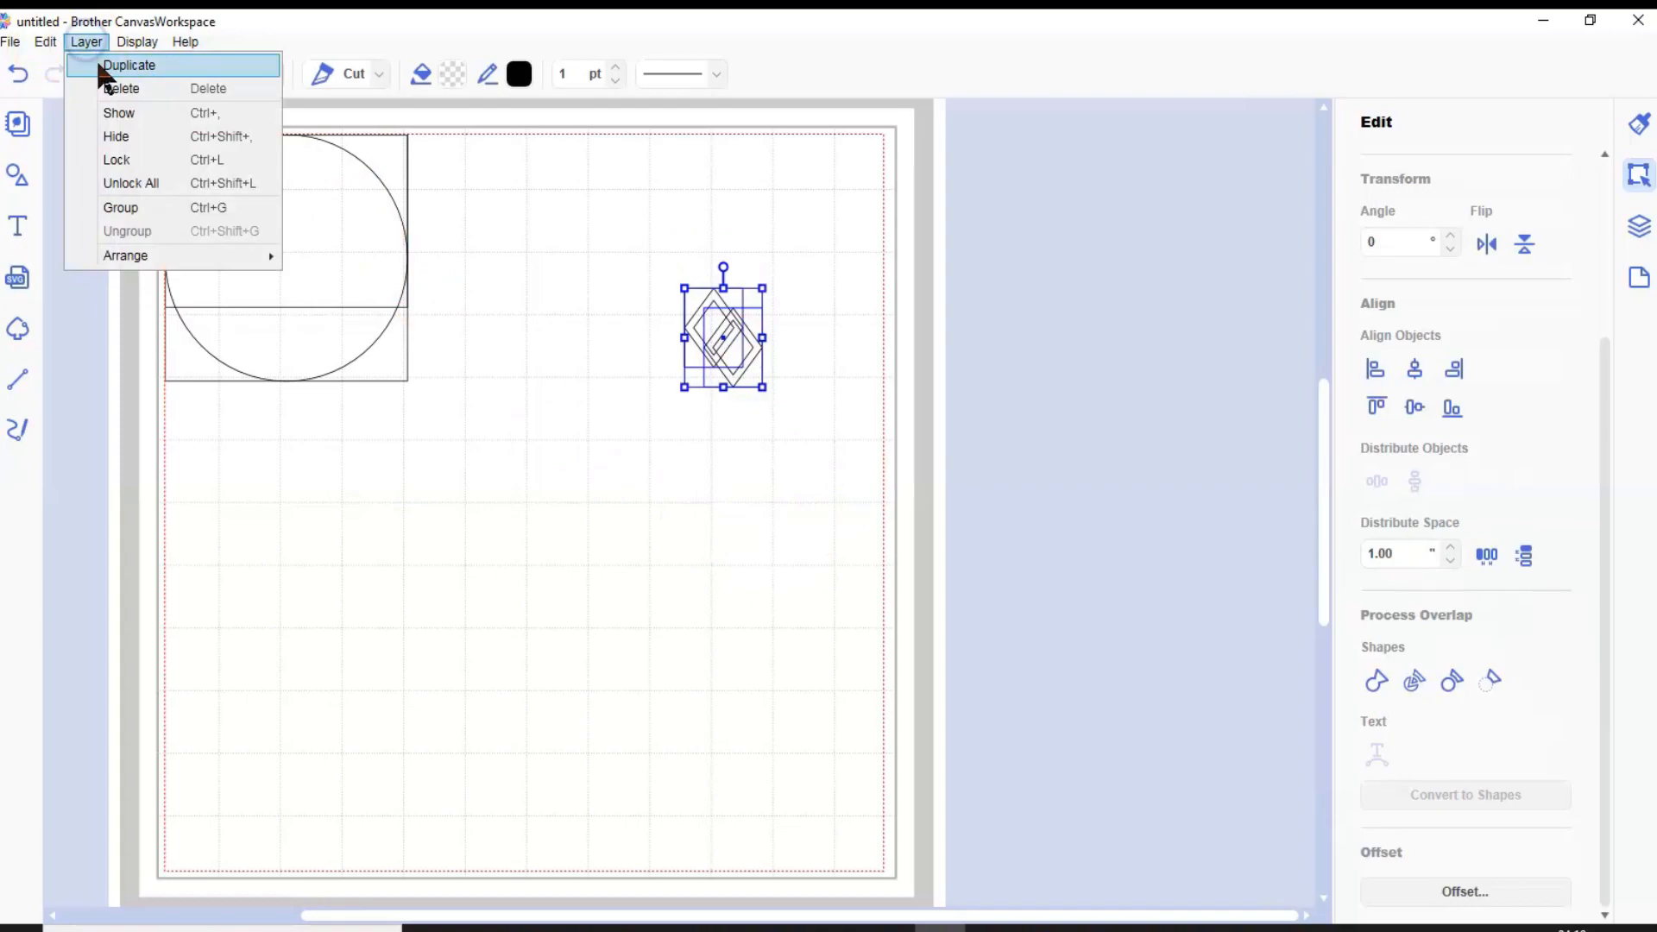
click(100, 63)
drag(673, 292, 772, 432)
click(78, 37)
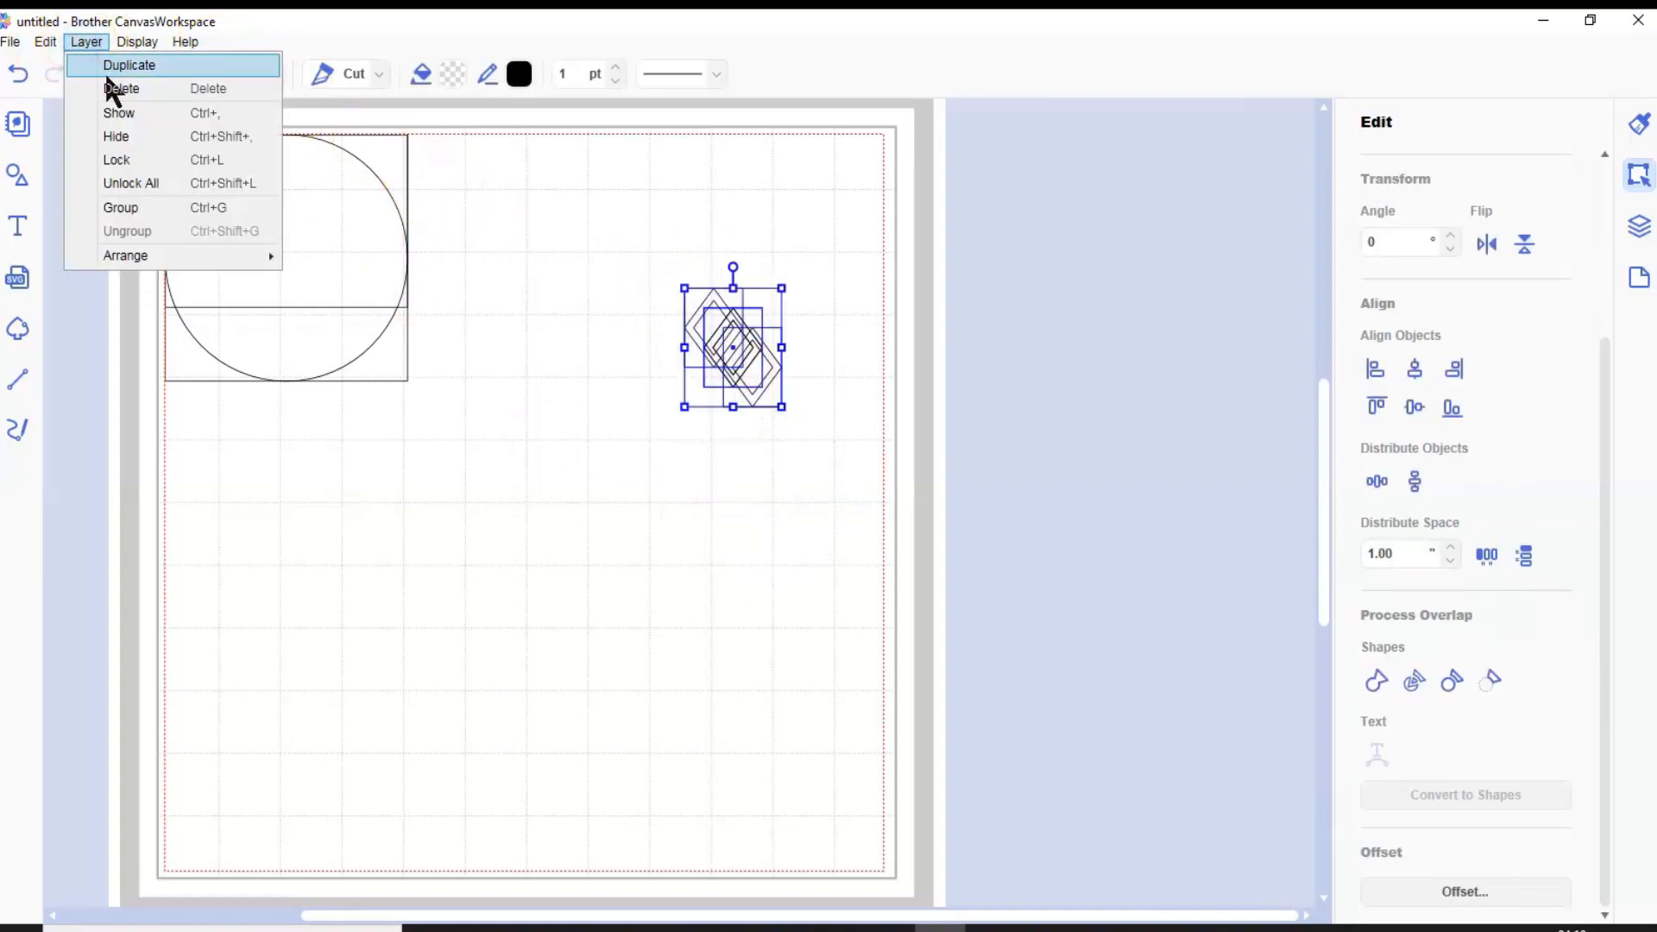
click(106, 63)
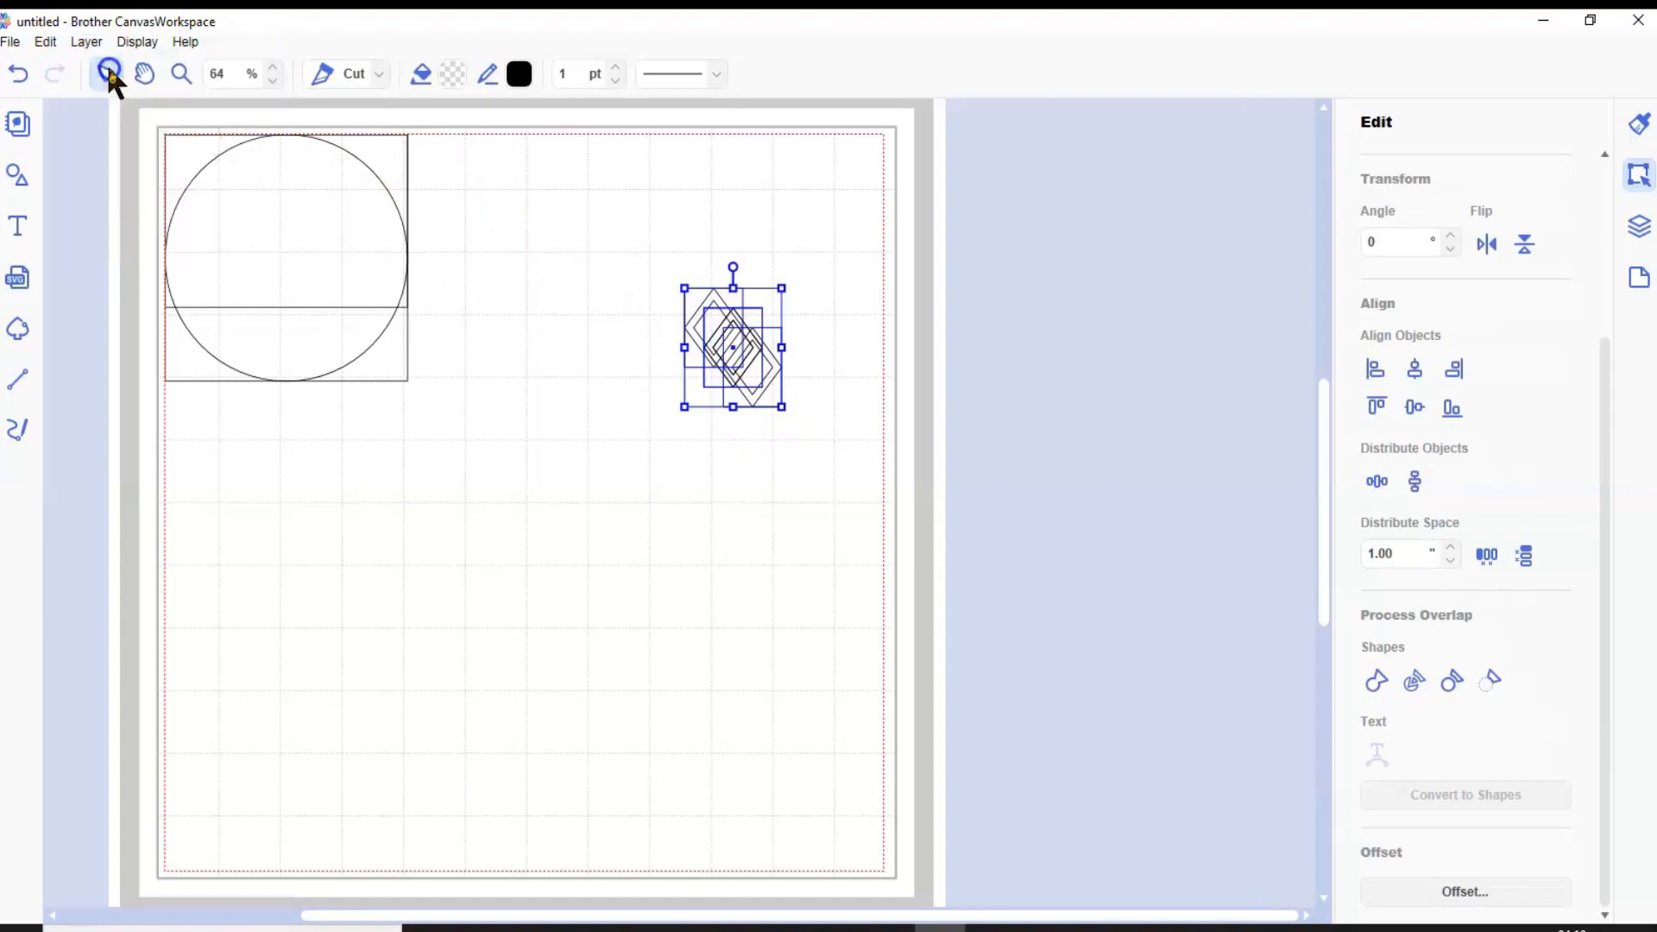
Move one diamond ring right past the mat's edge, then distribute all eight rings horizontally and align their tops
click(787, 491)
drag(812, 393, 1076, 338)
drag(618, 296, 1162, 386)
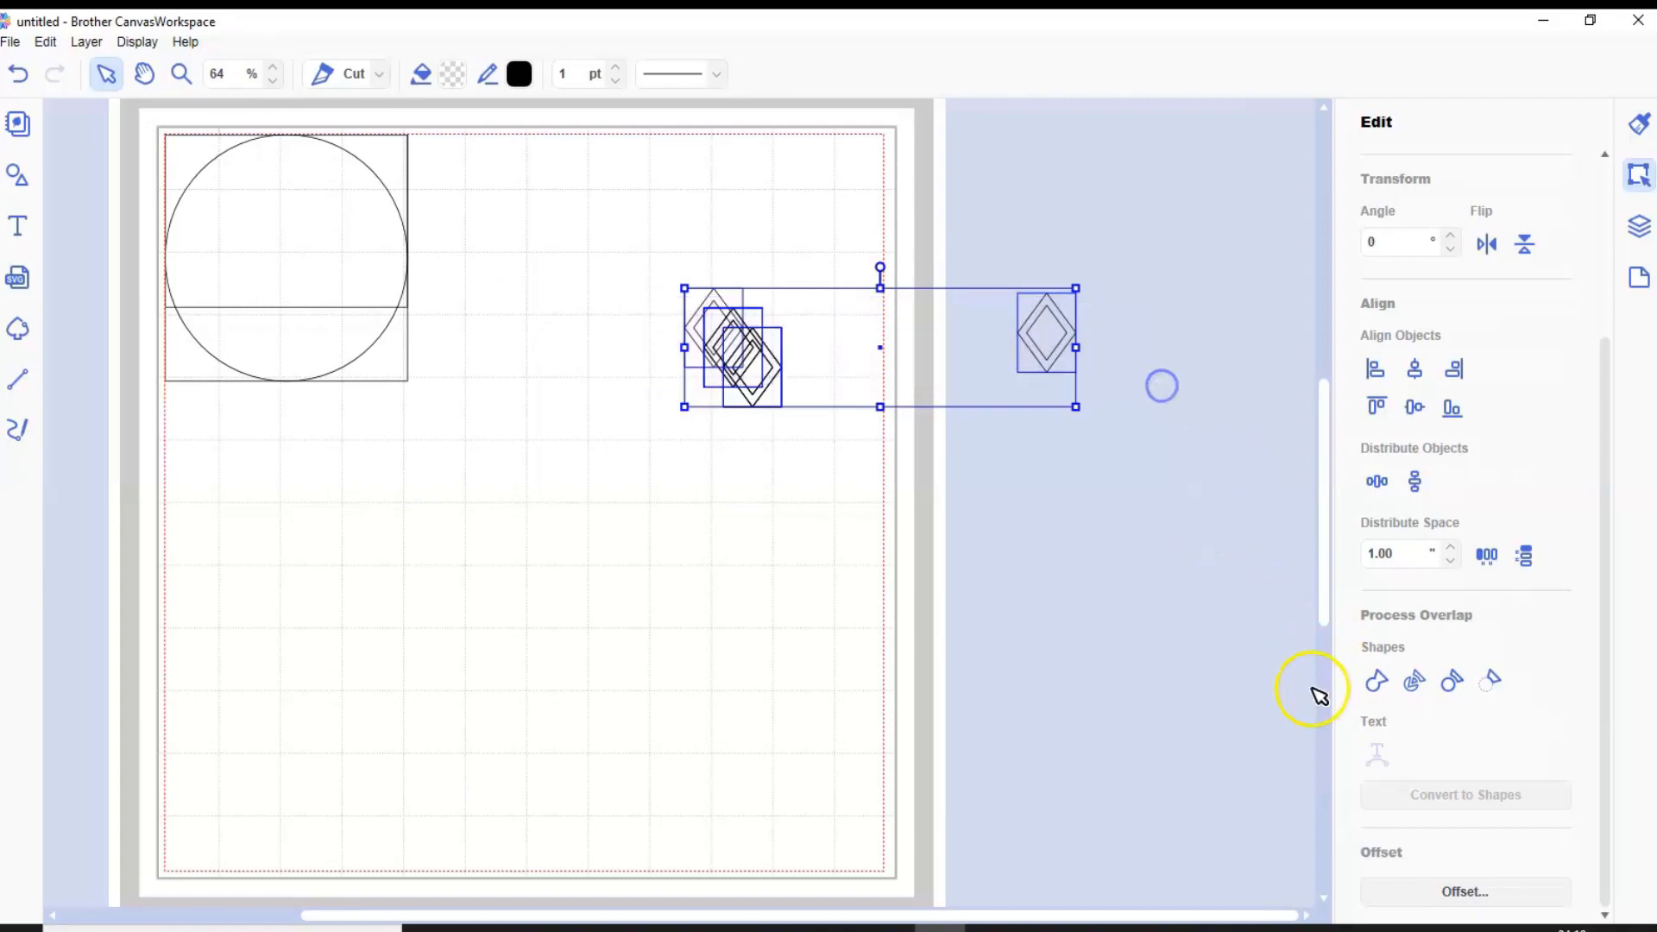
click(1377, 481)
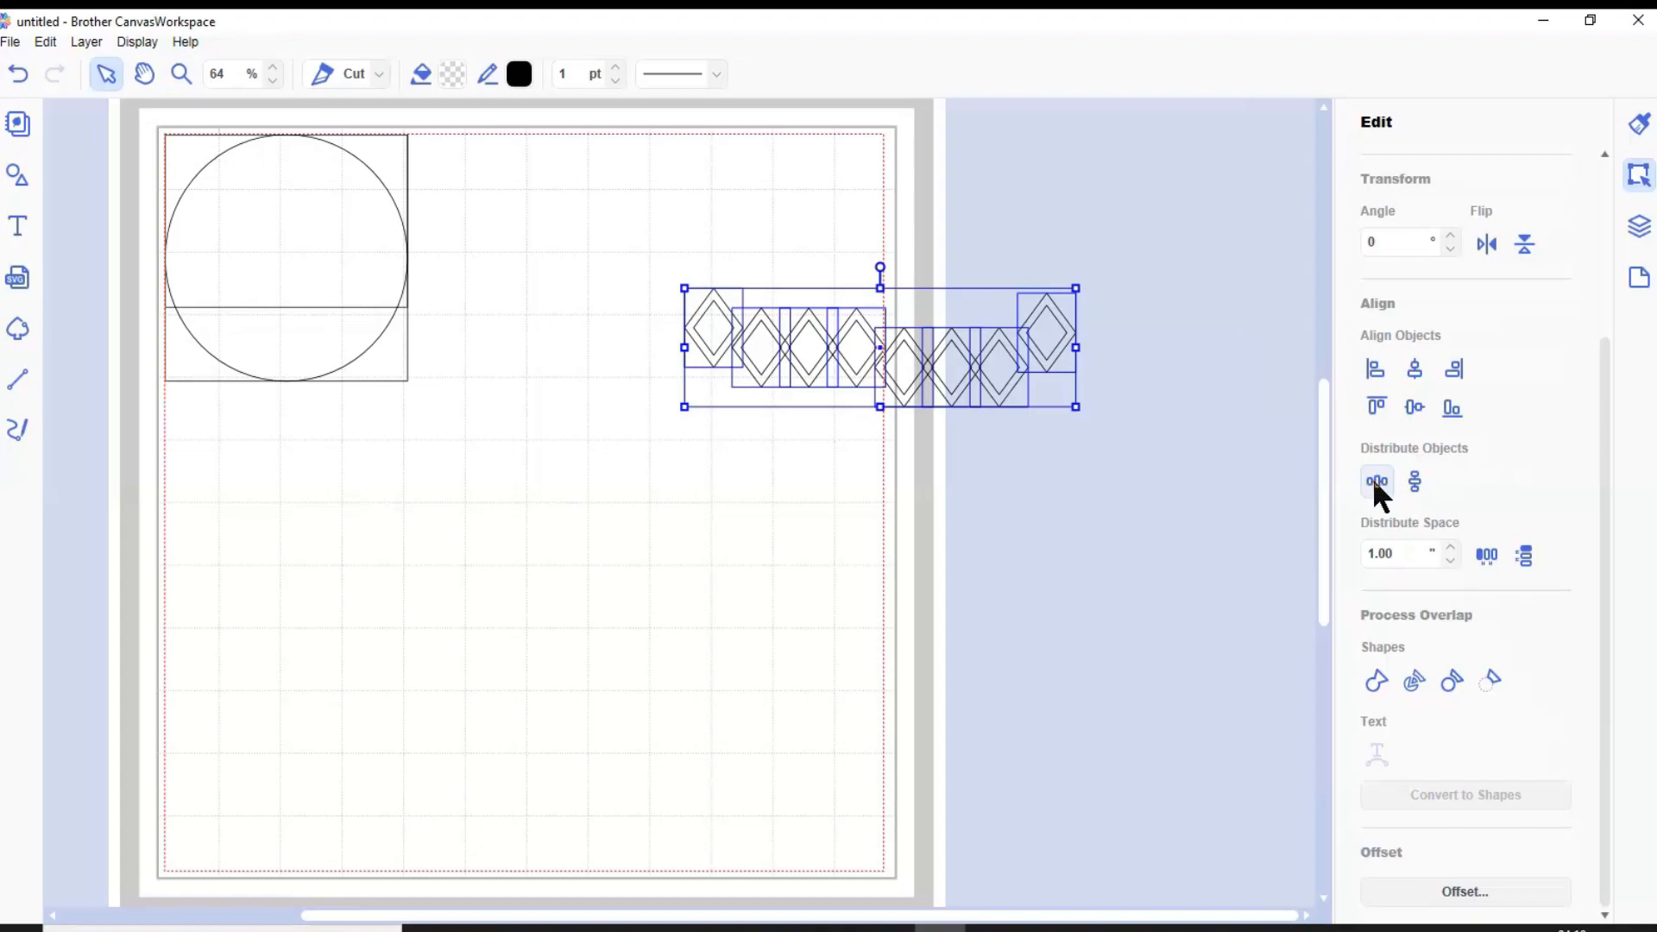
click(1378, 408)
click(1376, 404)
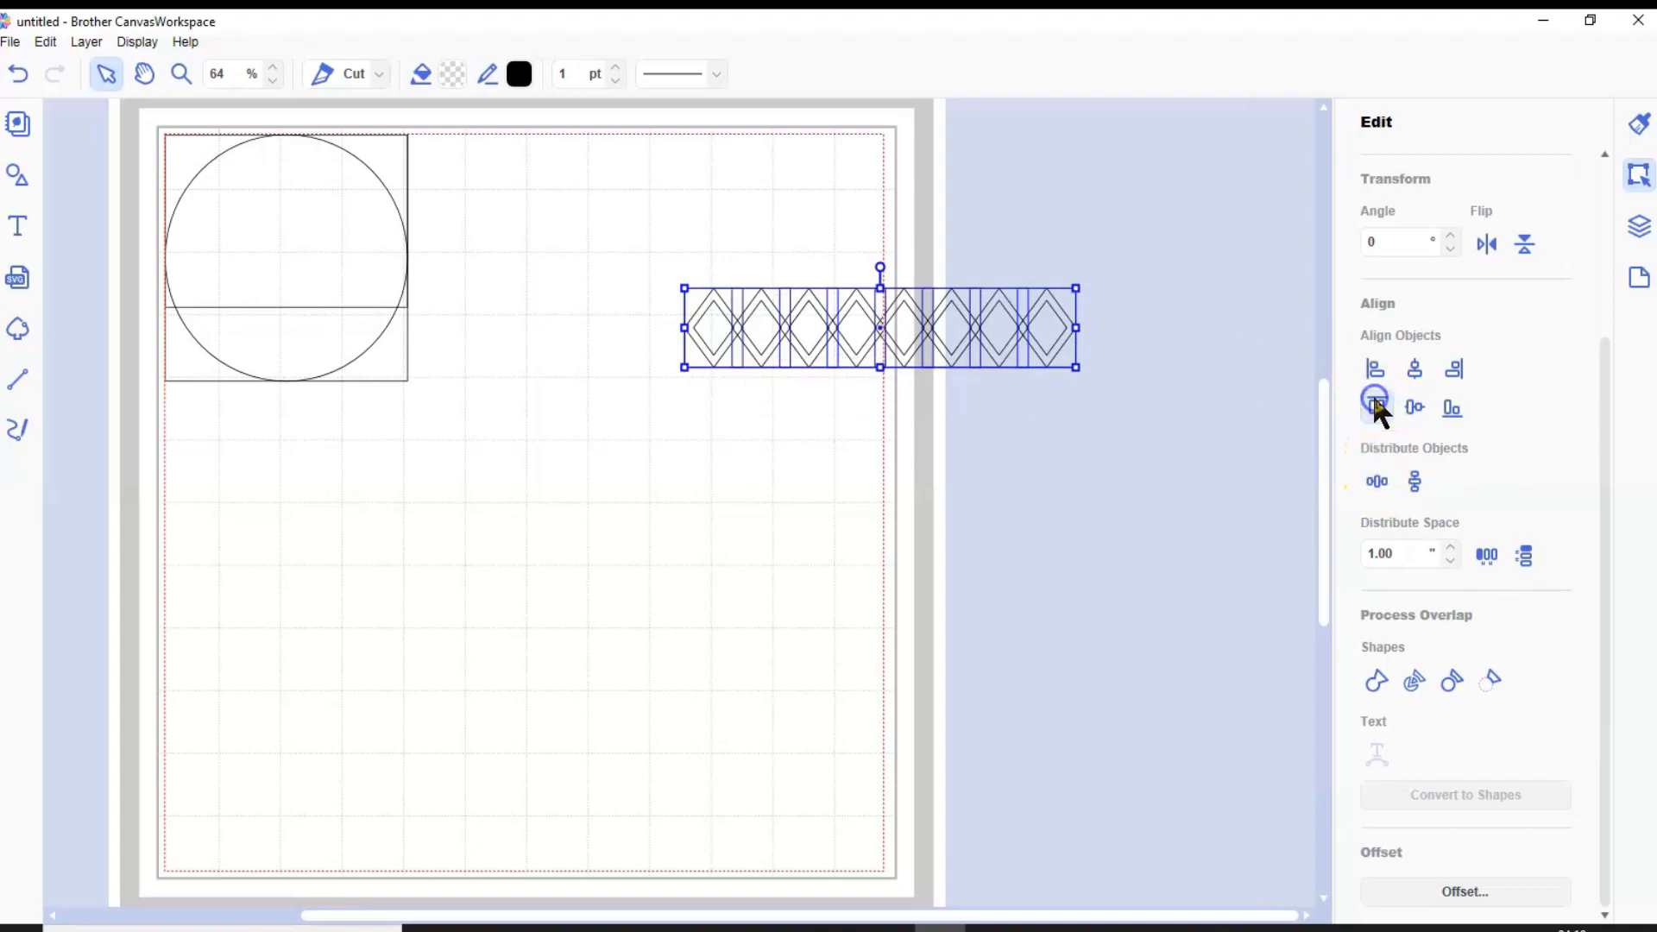
Move the rightmost diamond ring farther right so it stands apart from the rest of the row
click(834, 423)
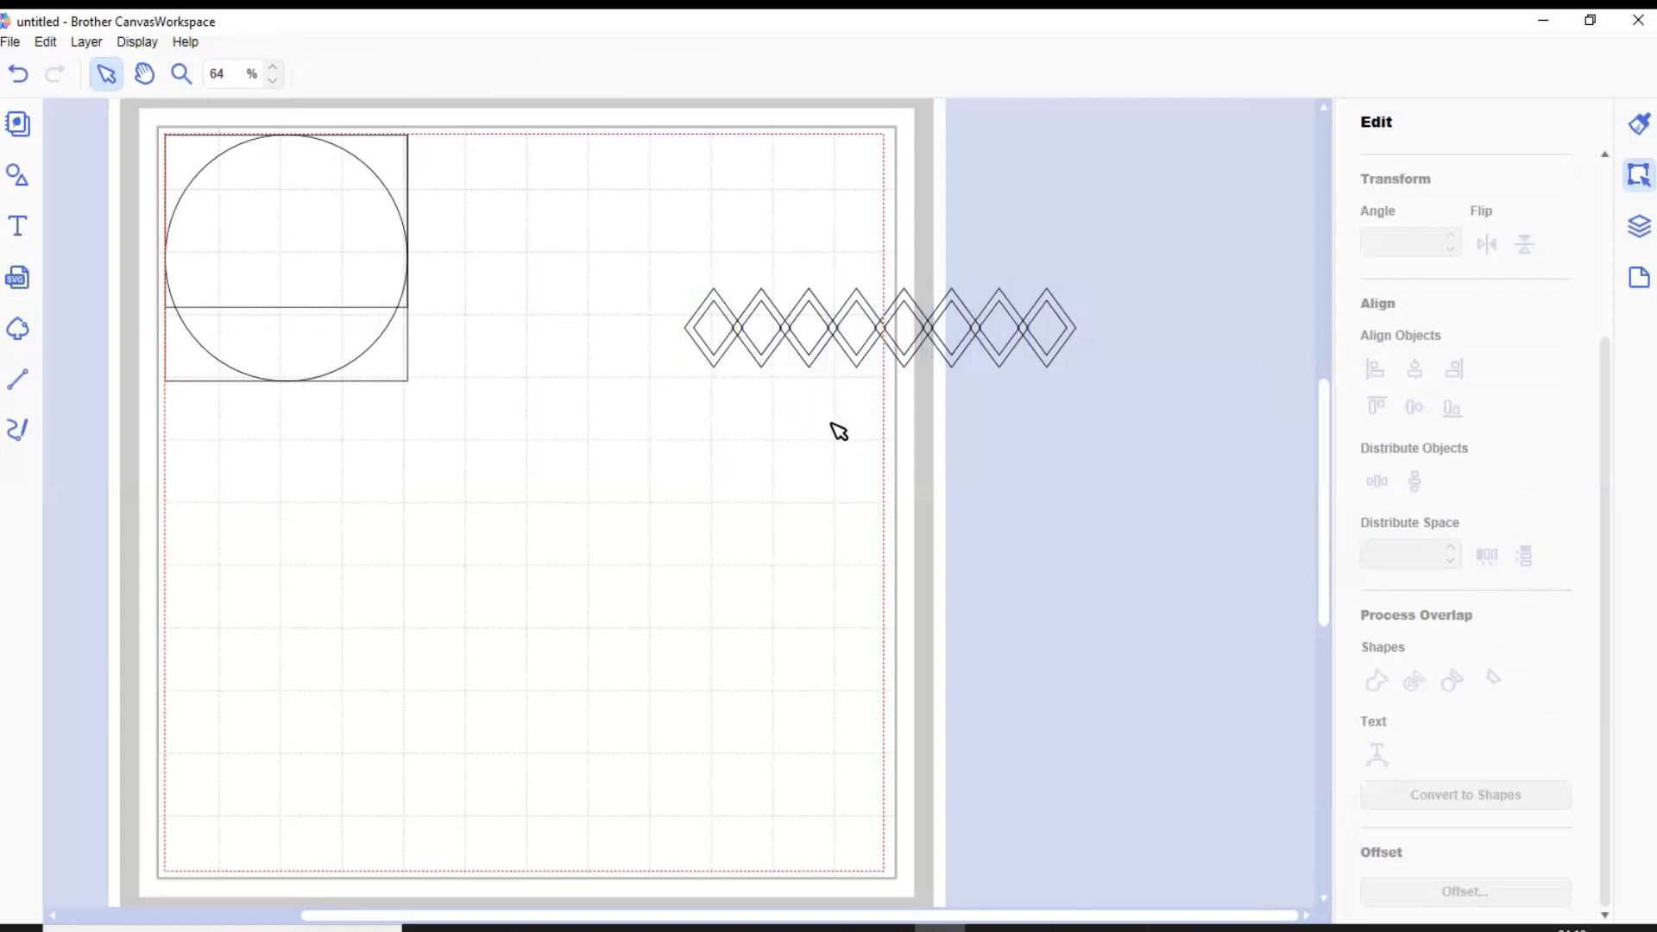
click(181, 74)
drag(725, 282, 932, 383)
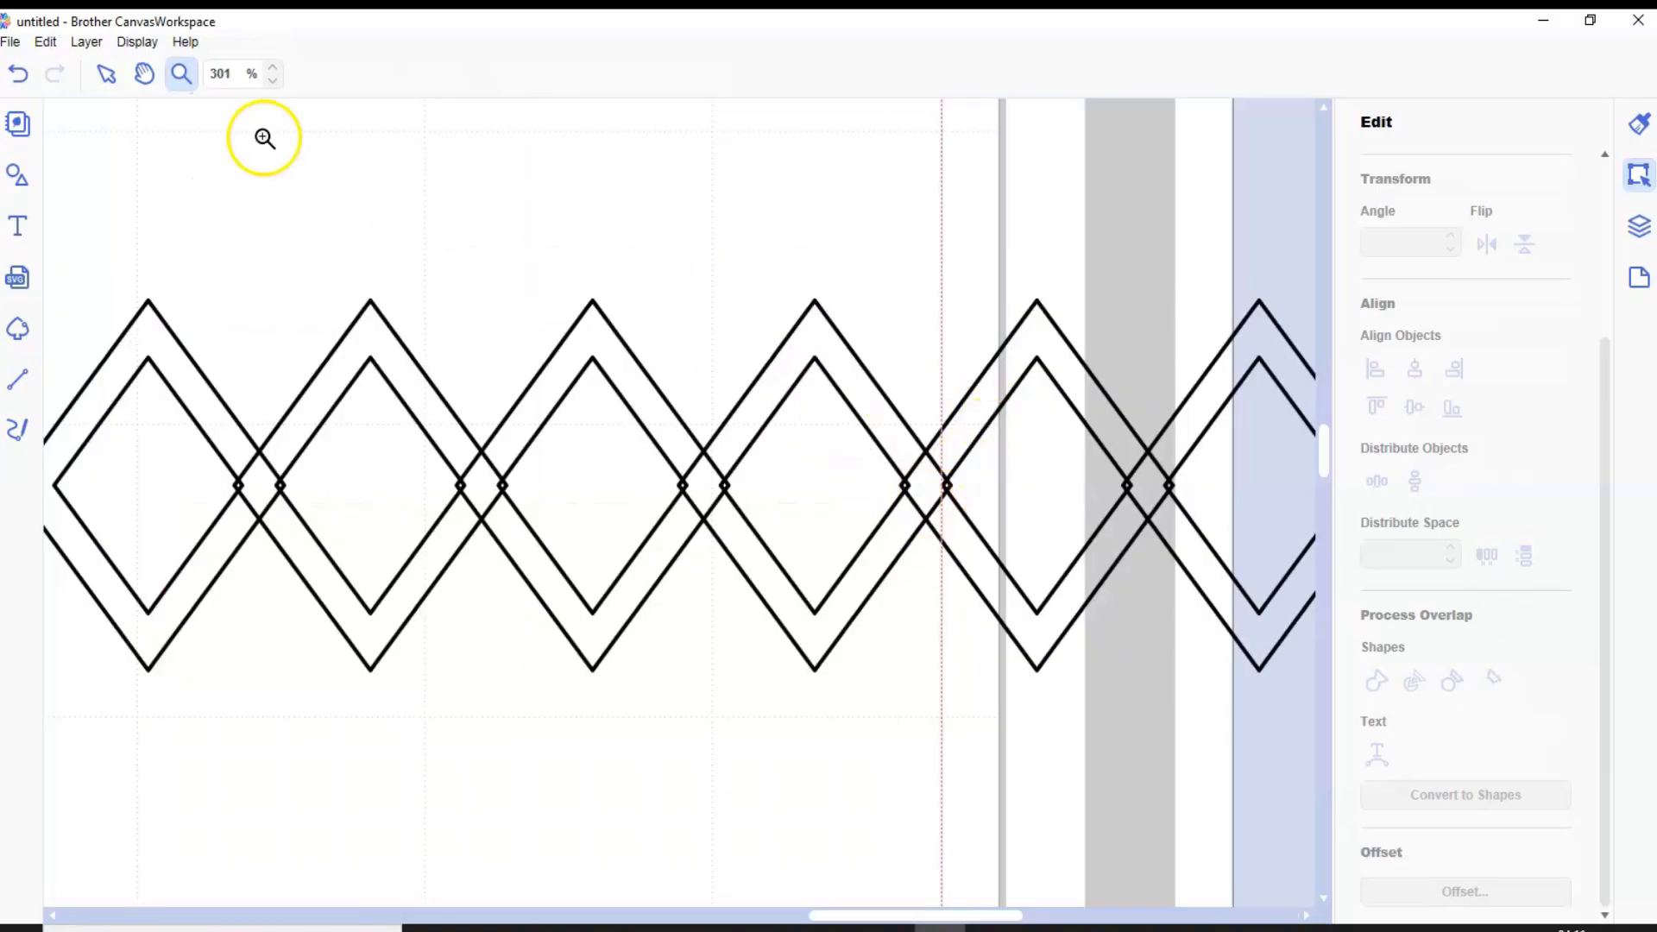
click(106, 74)
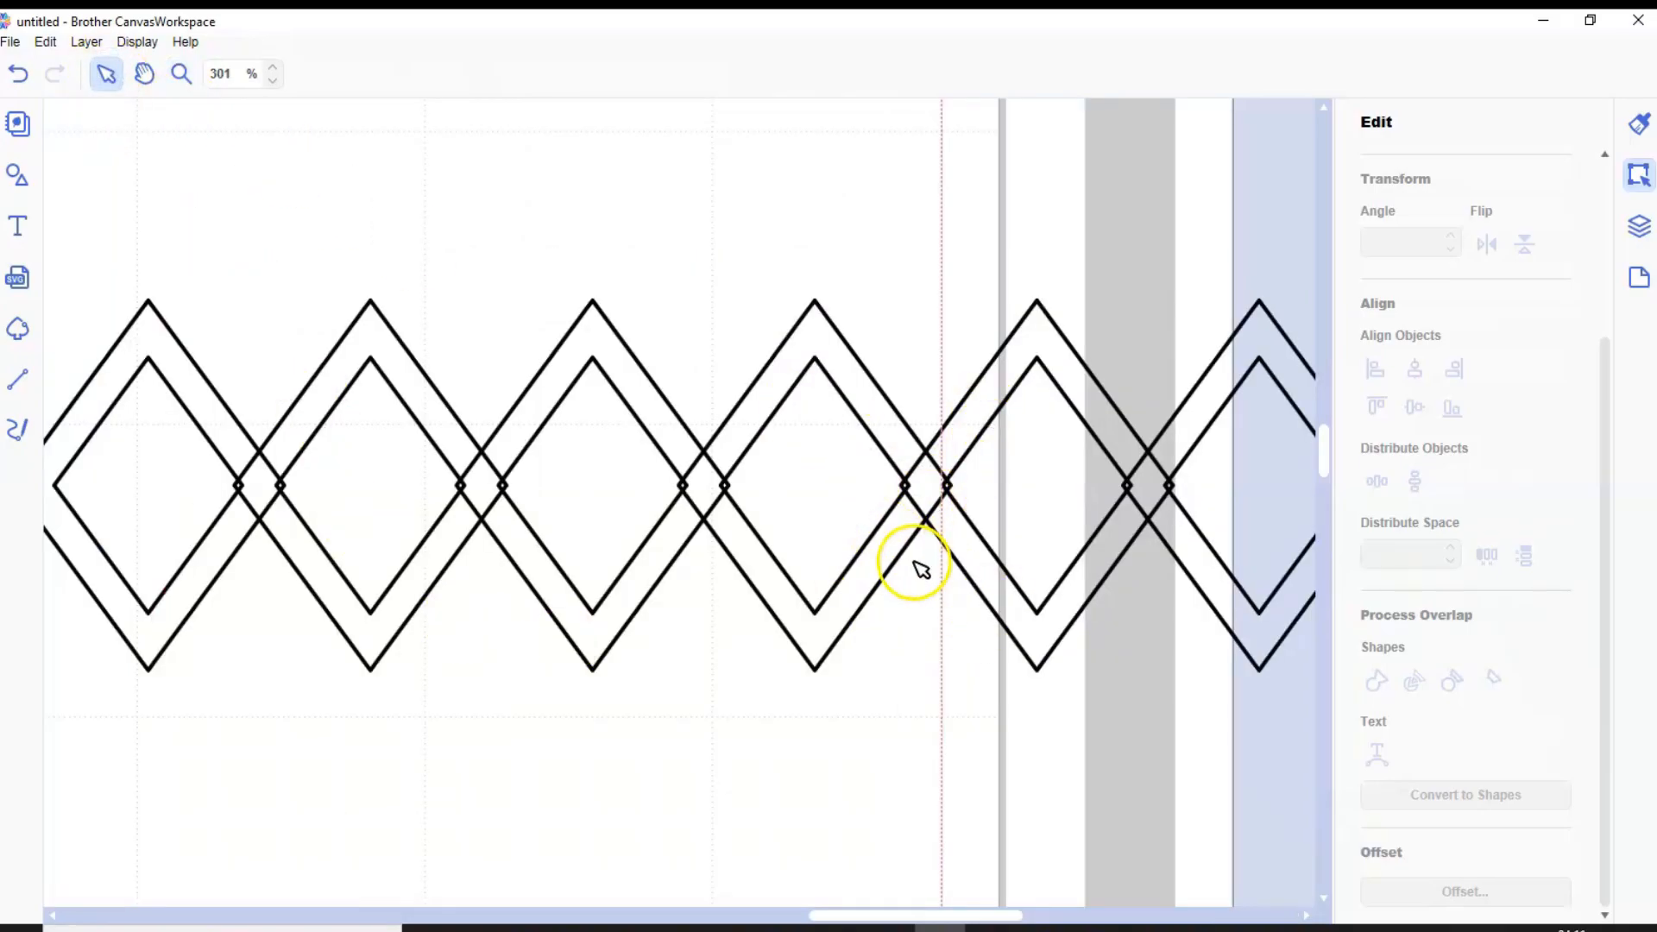
drag(829, 917, 879, 917)
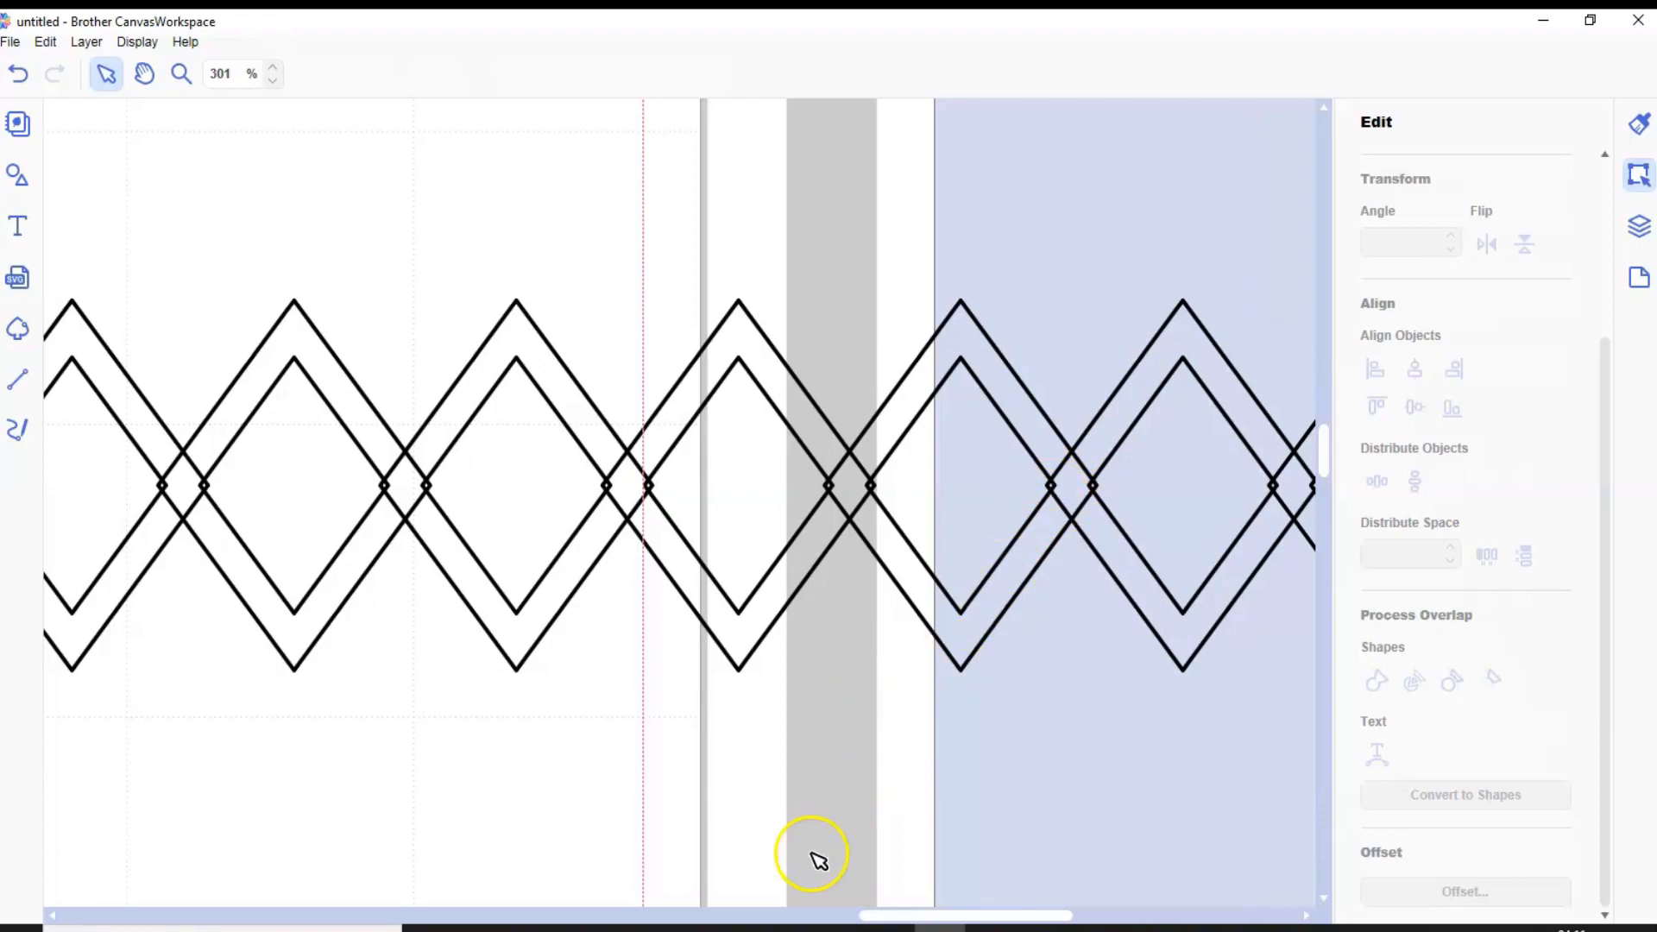
drag(895, 915, 958, 915)
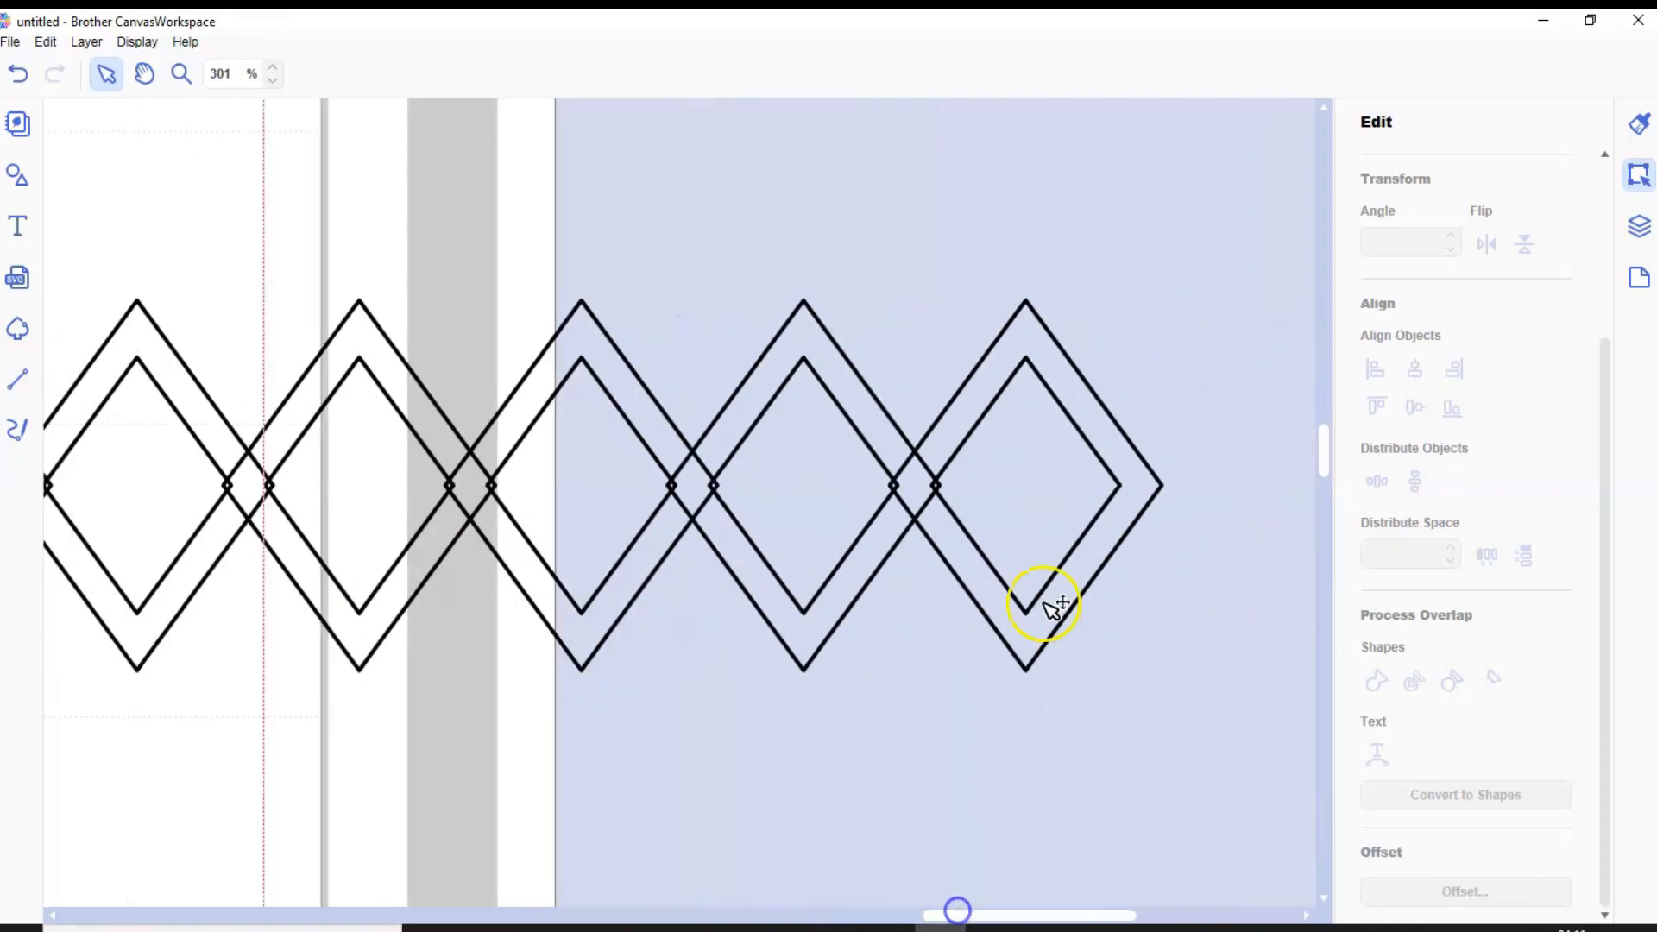
drag(1004, 598, 1106, 601)
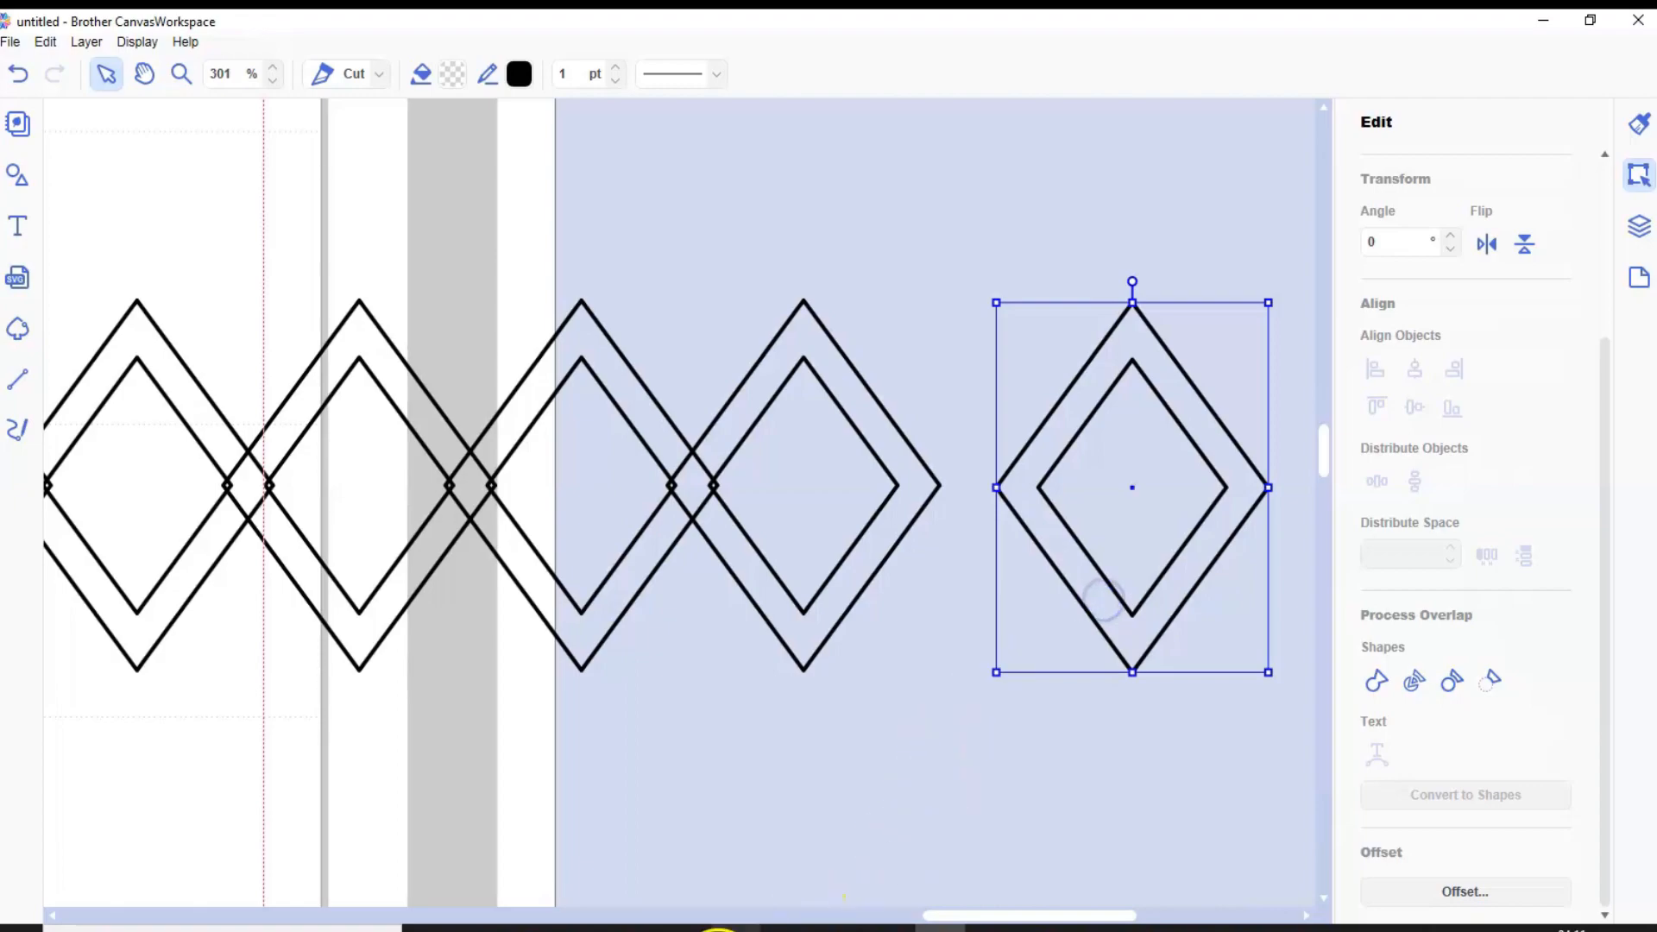
Distribute all eight diamond rings horizontally again to widen the spacing between their overlapping points
drag(944, 915, 930, 915)
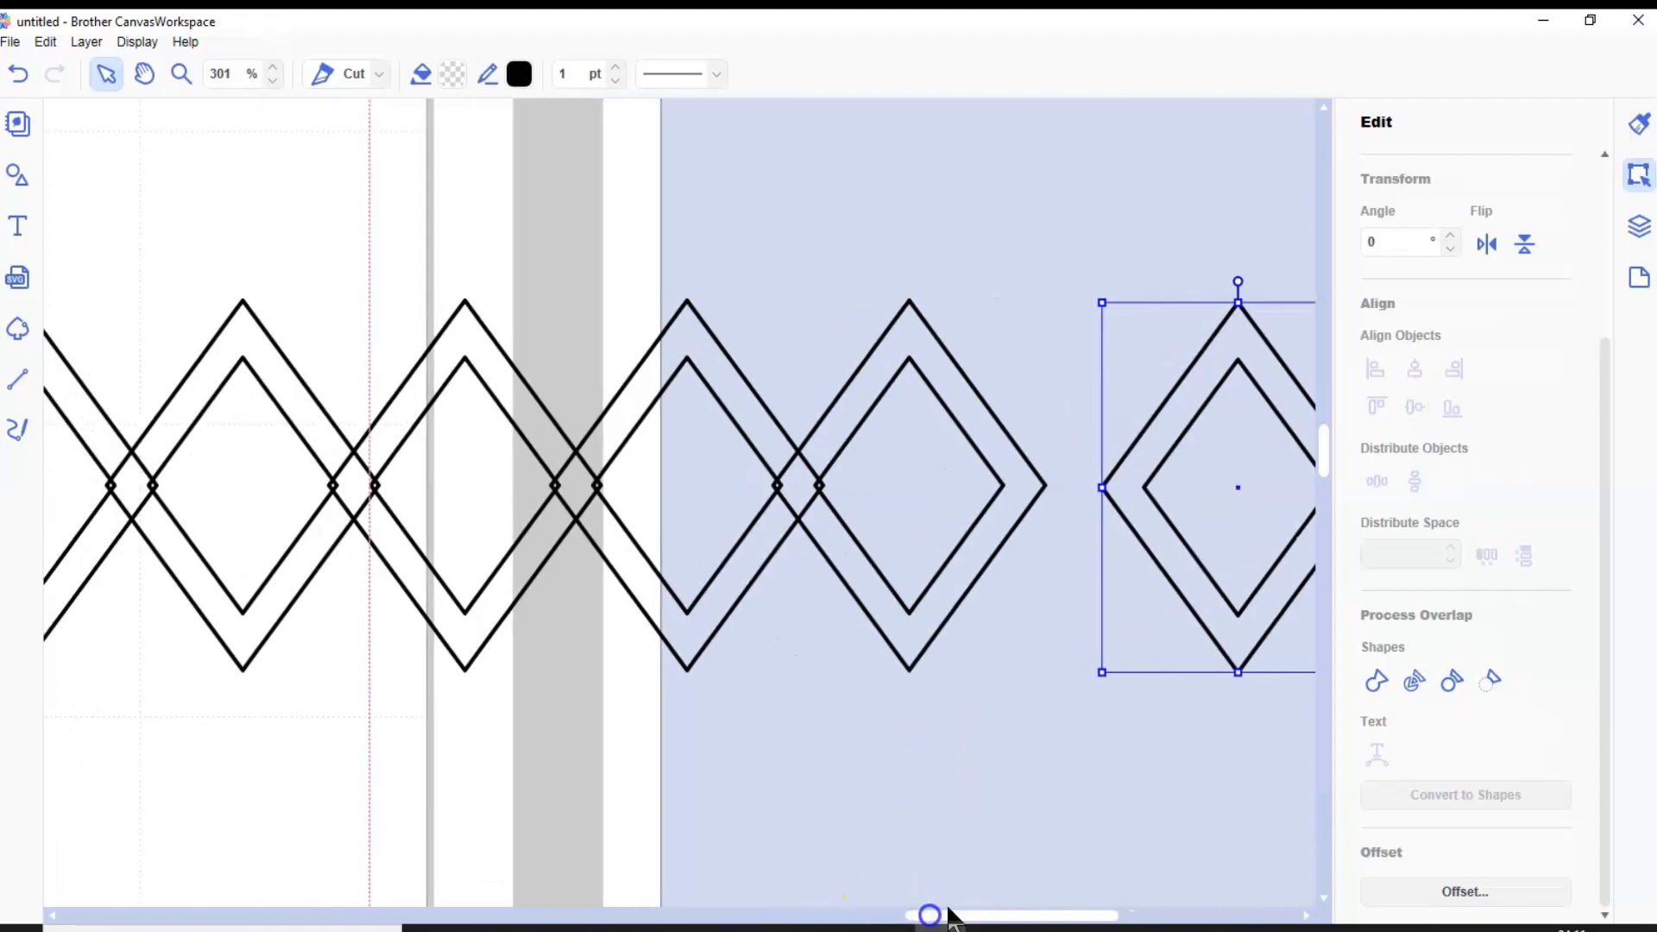
click(273, 80)
click(273, 80)
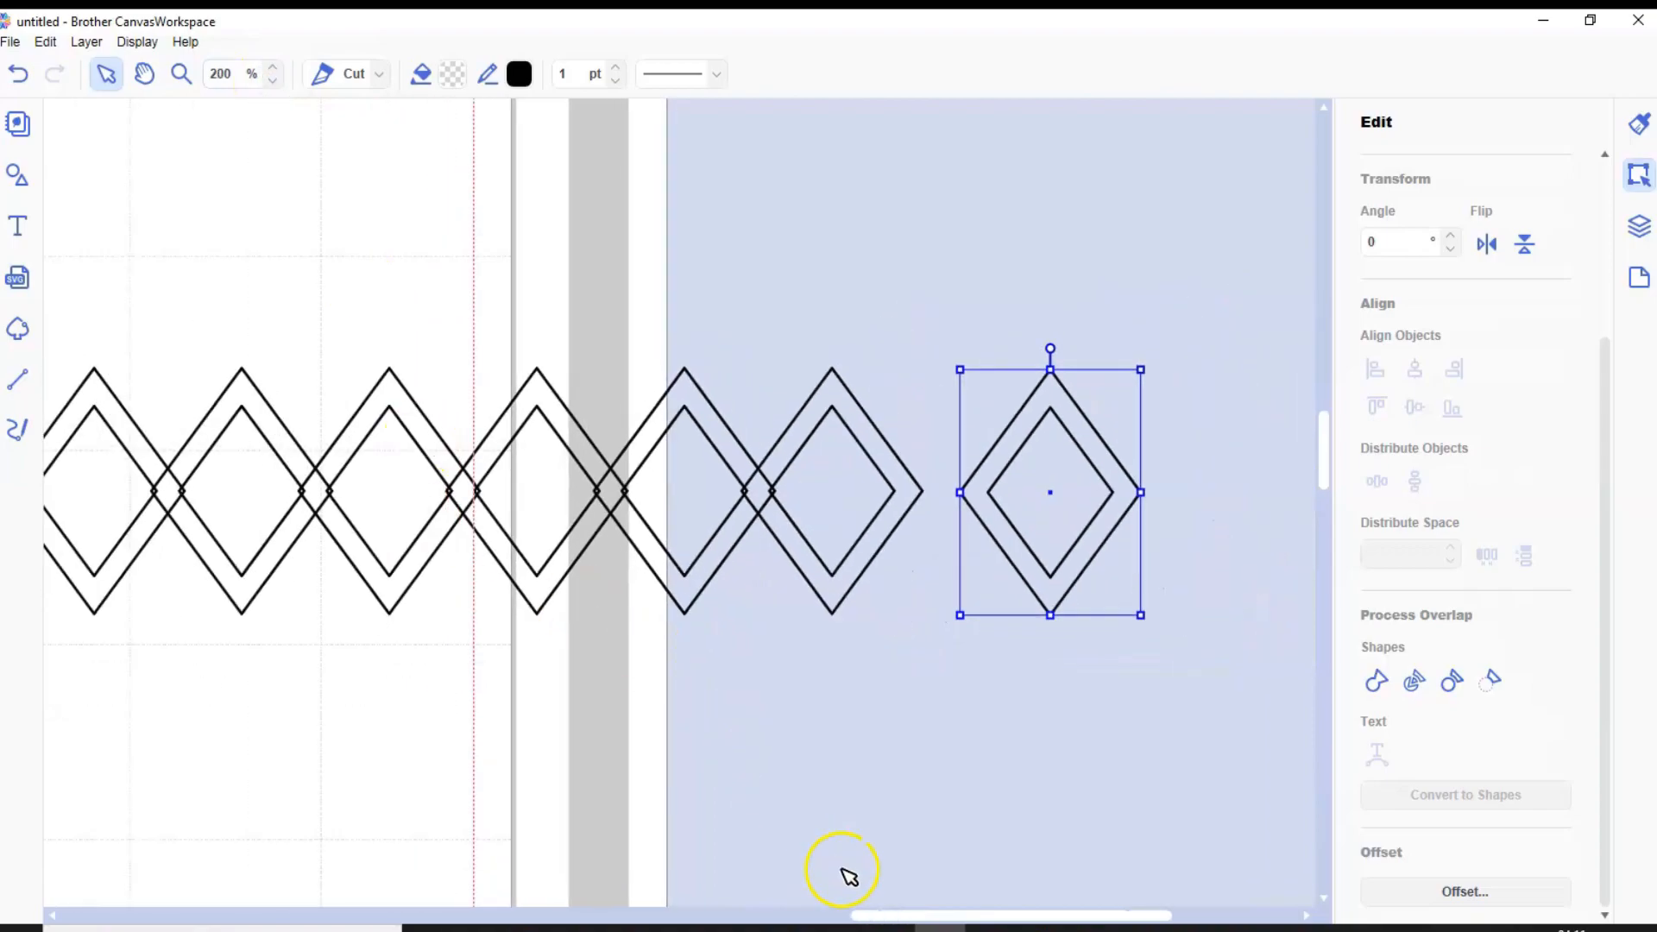
drag(898, 915, 852, 918)
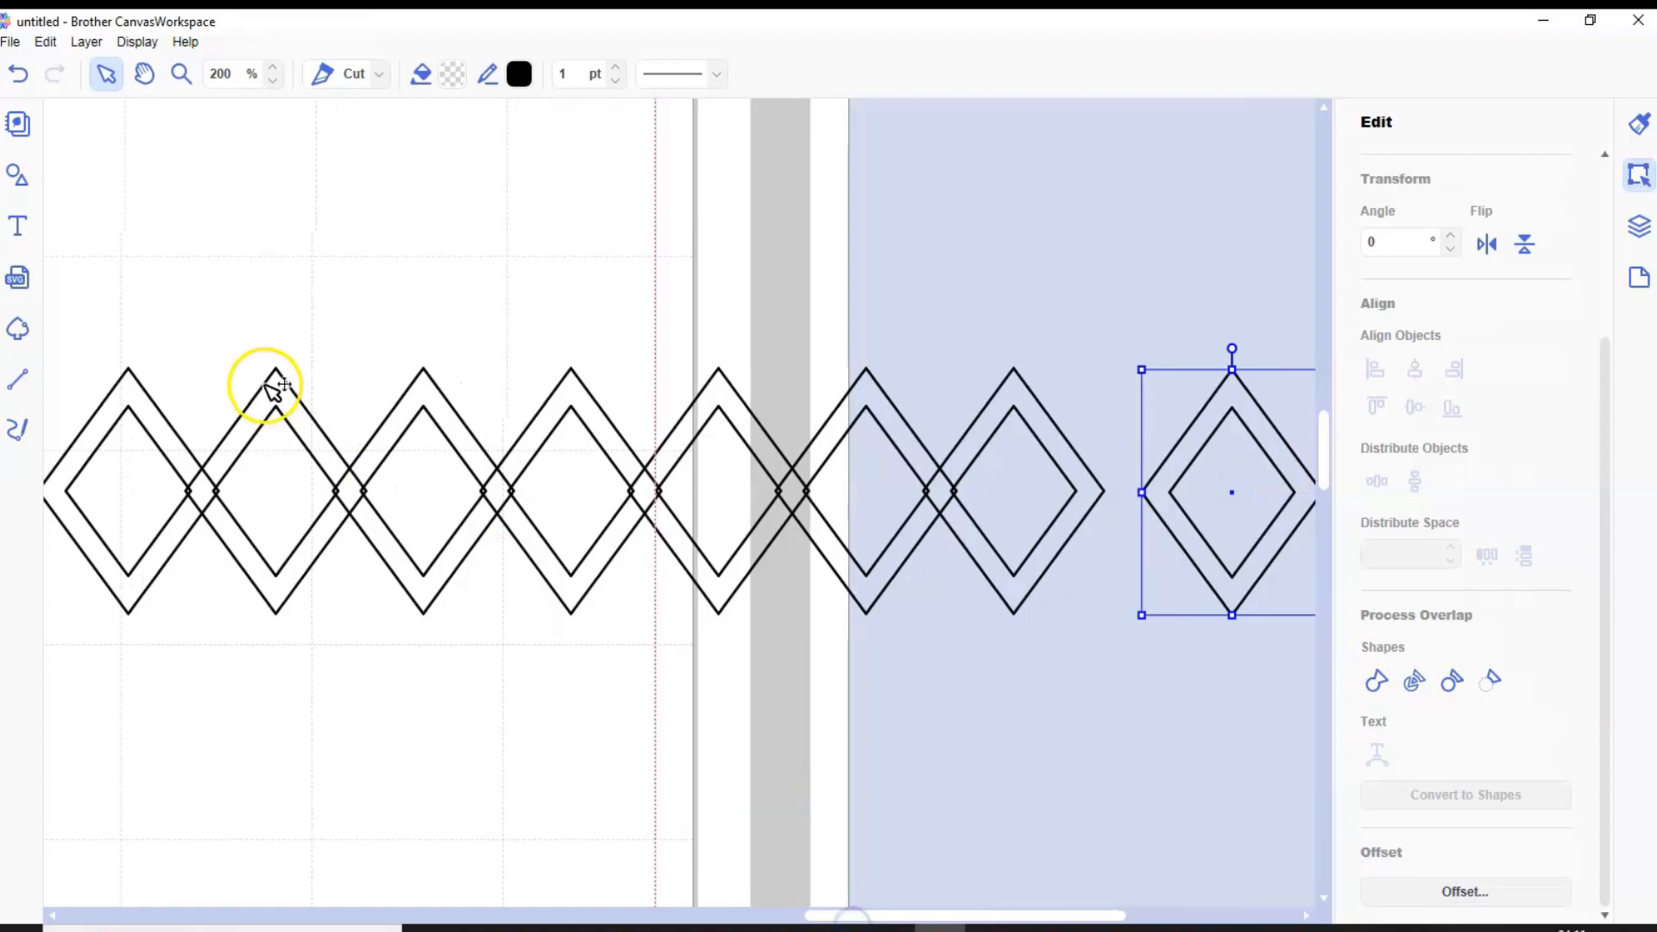
drag(86, 356, 1220, 553)
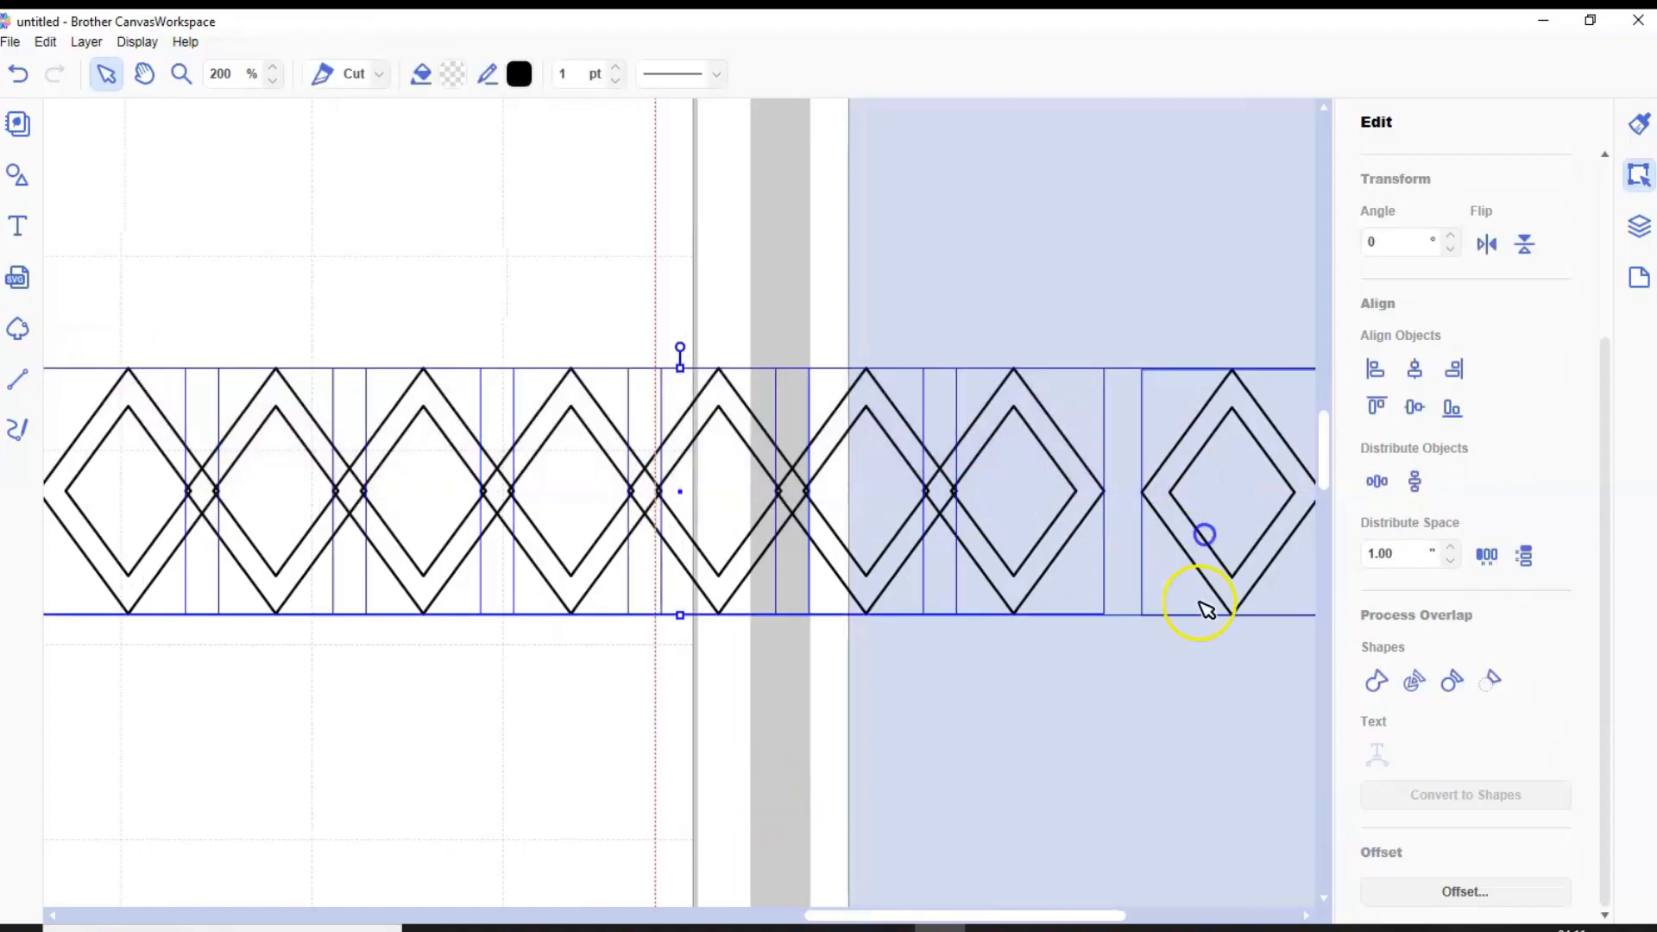
click(1369, 483)
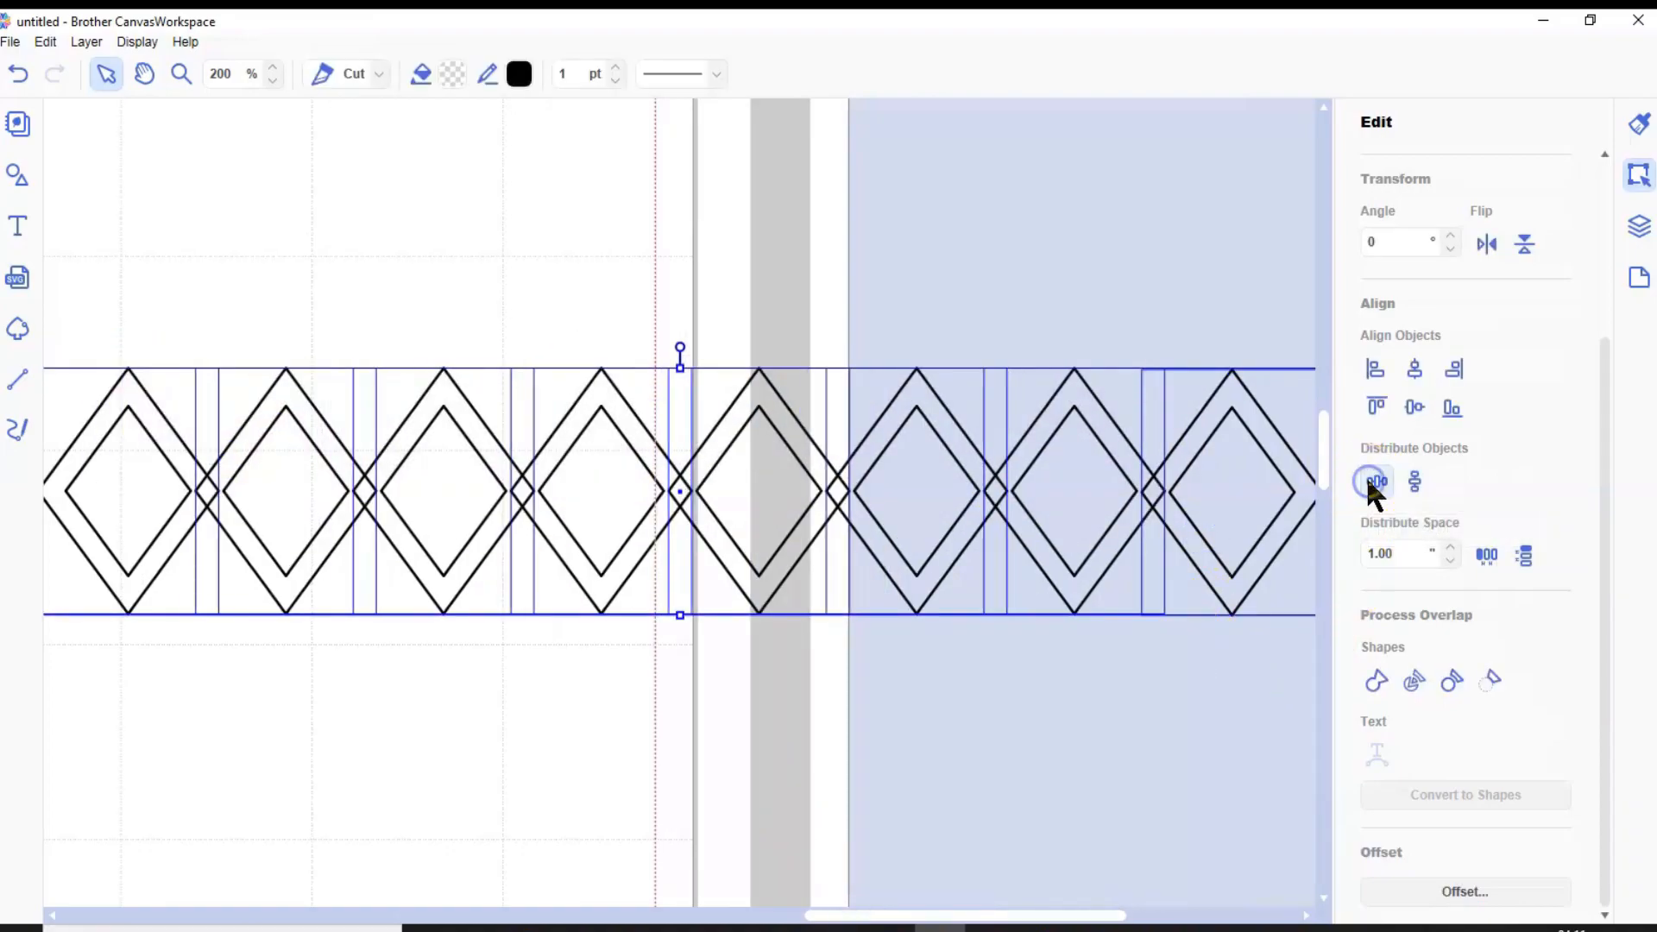
click(1162, 642)
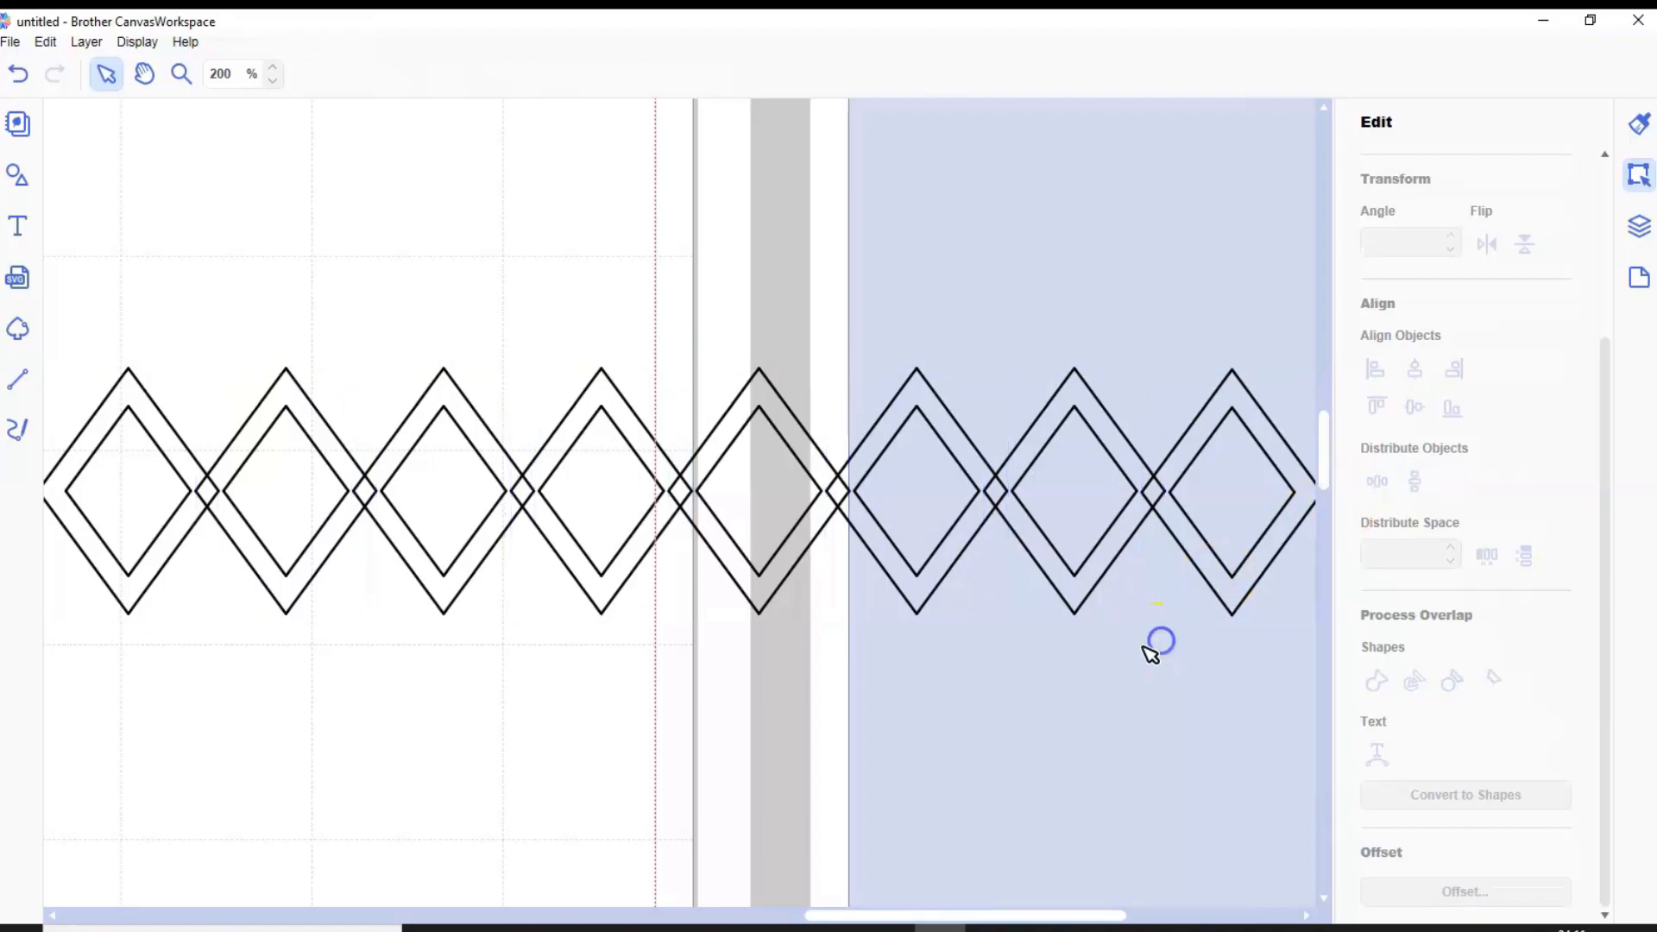
Move the rightmost diamond ring slightly back toward the row and redistribute the eight rings horizontally
click(1174, 524)
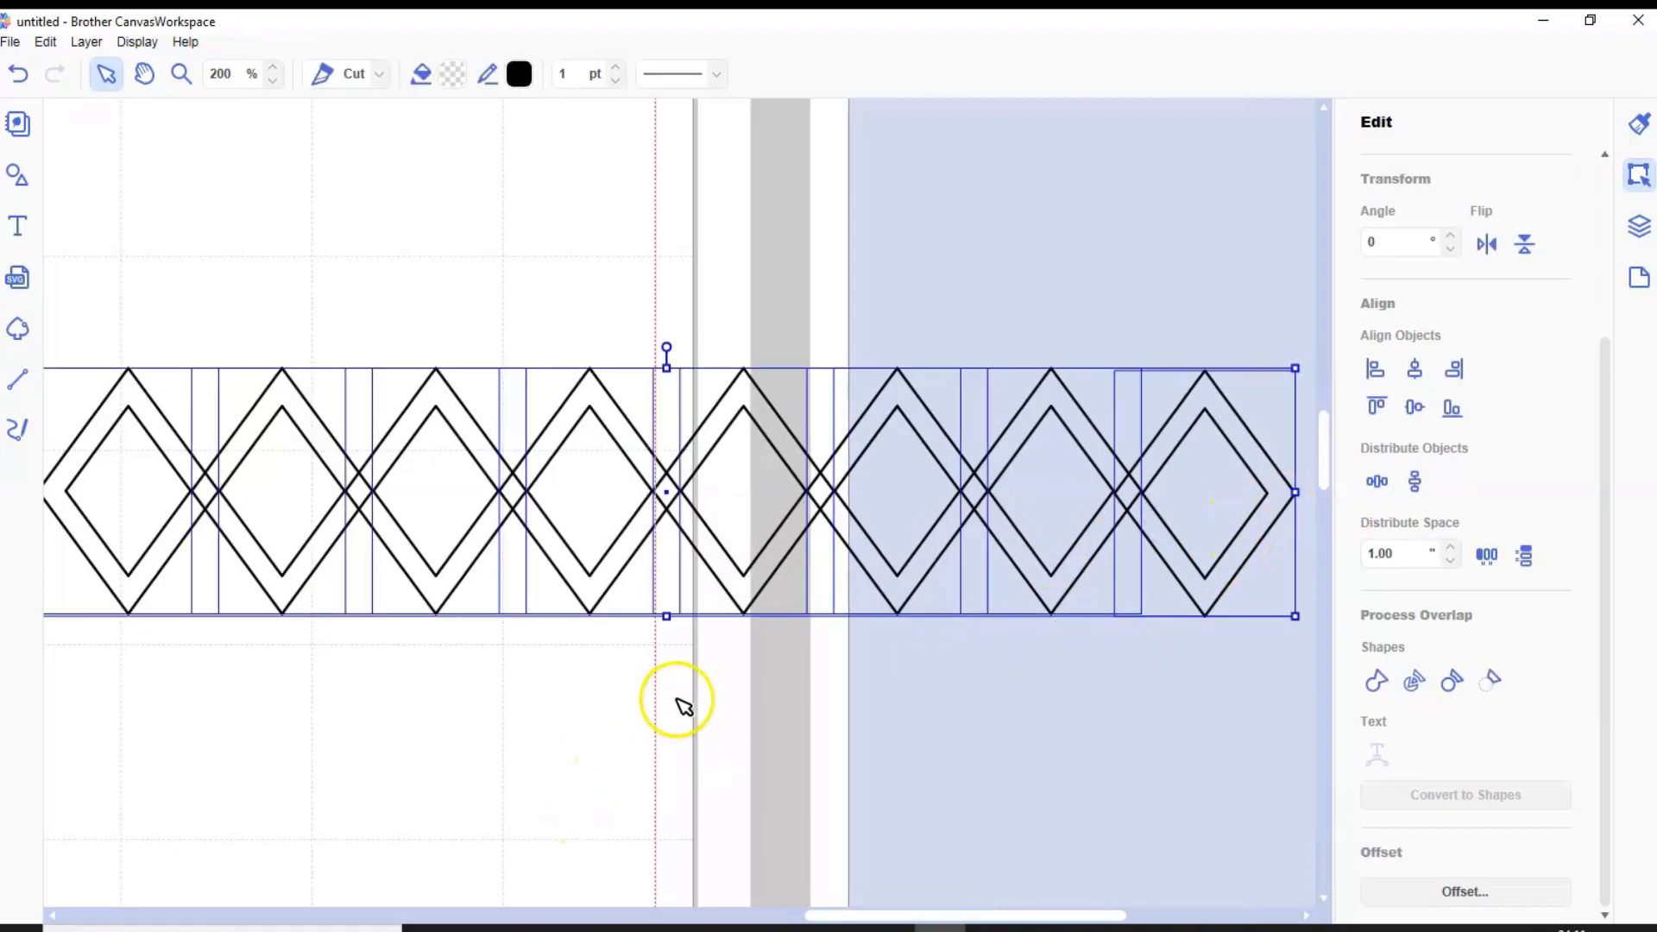
click(678, 700)
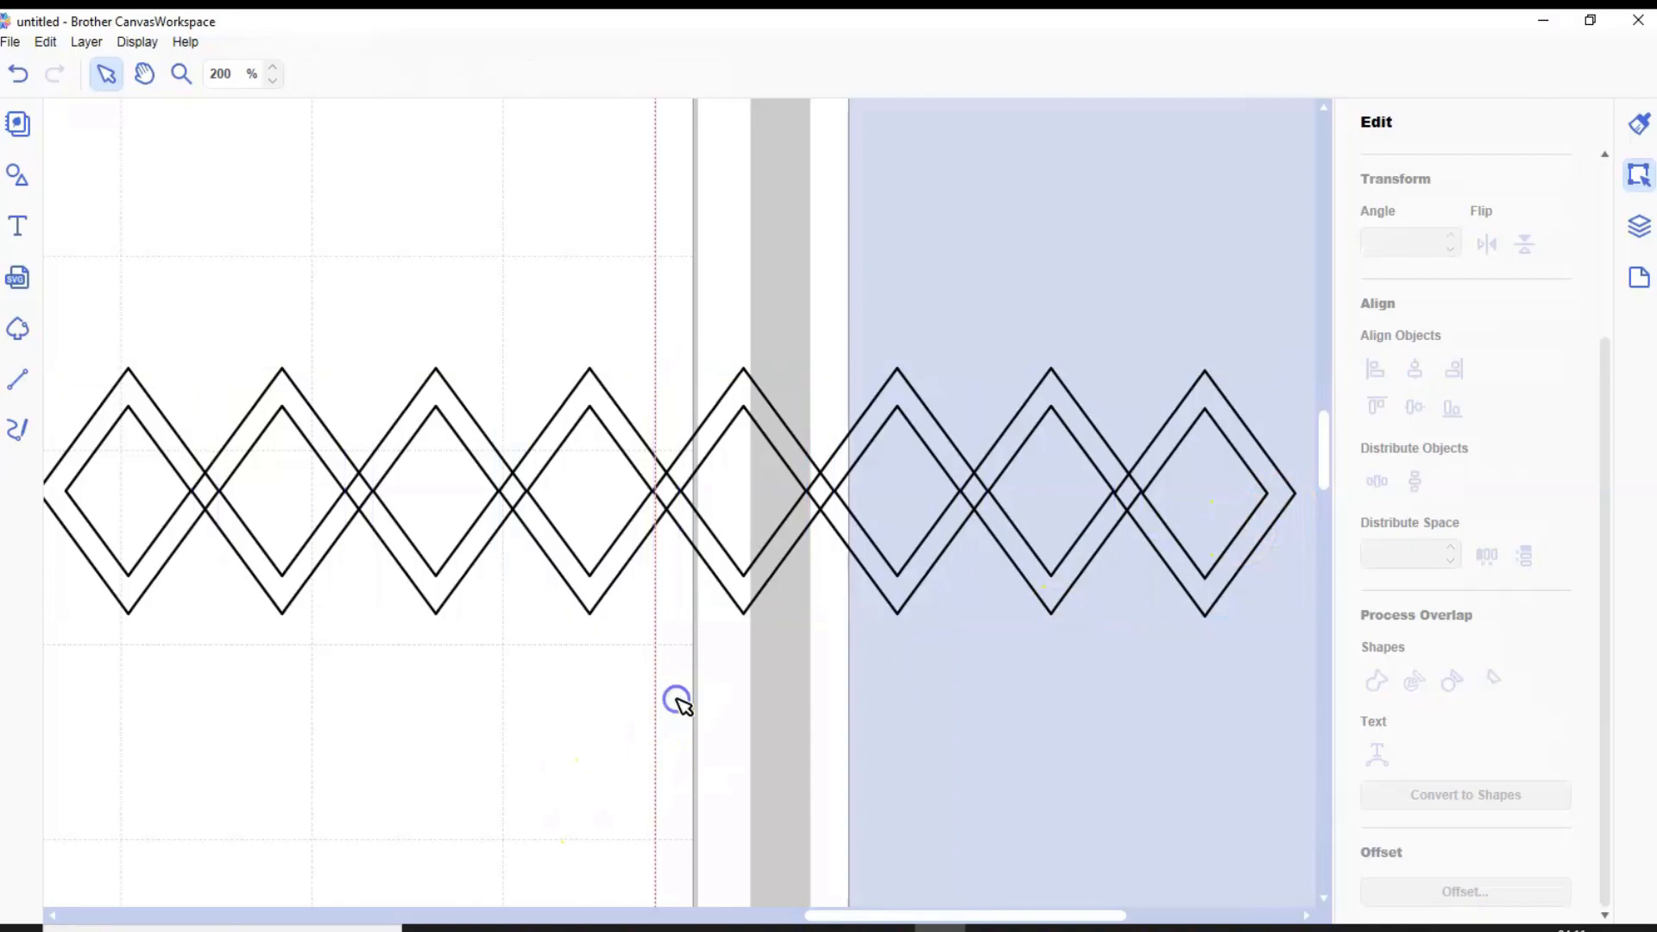
Align the top edges of all eight diamond rings and weld them into one continuous strip
drag(49, 398, 1226, 540)
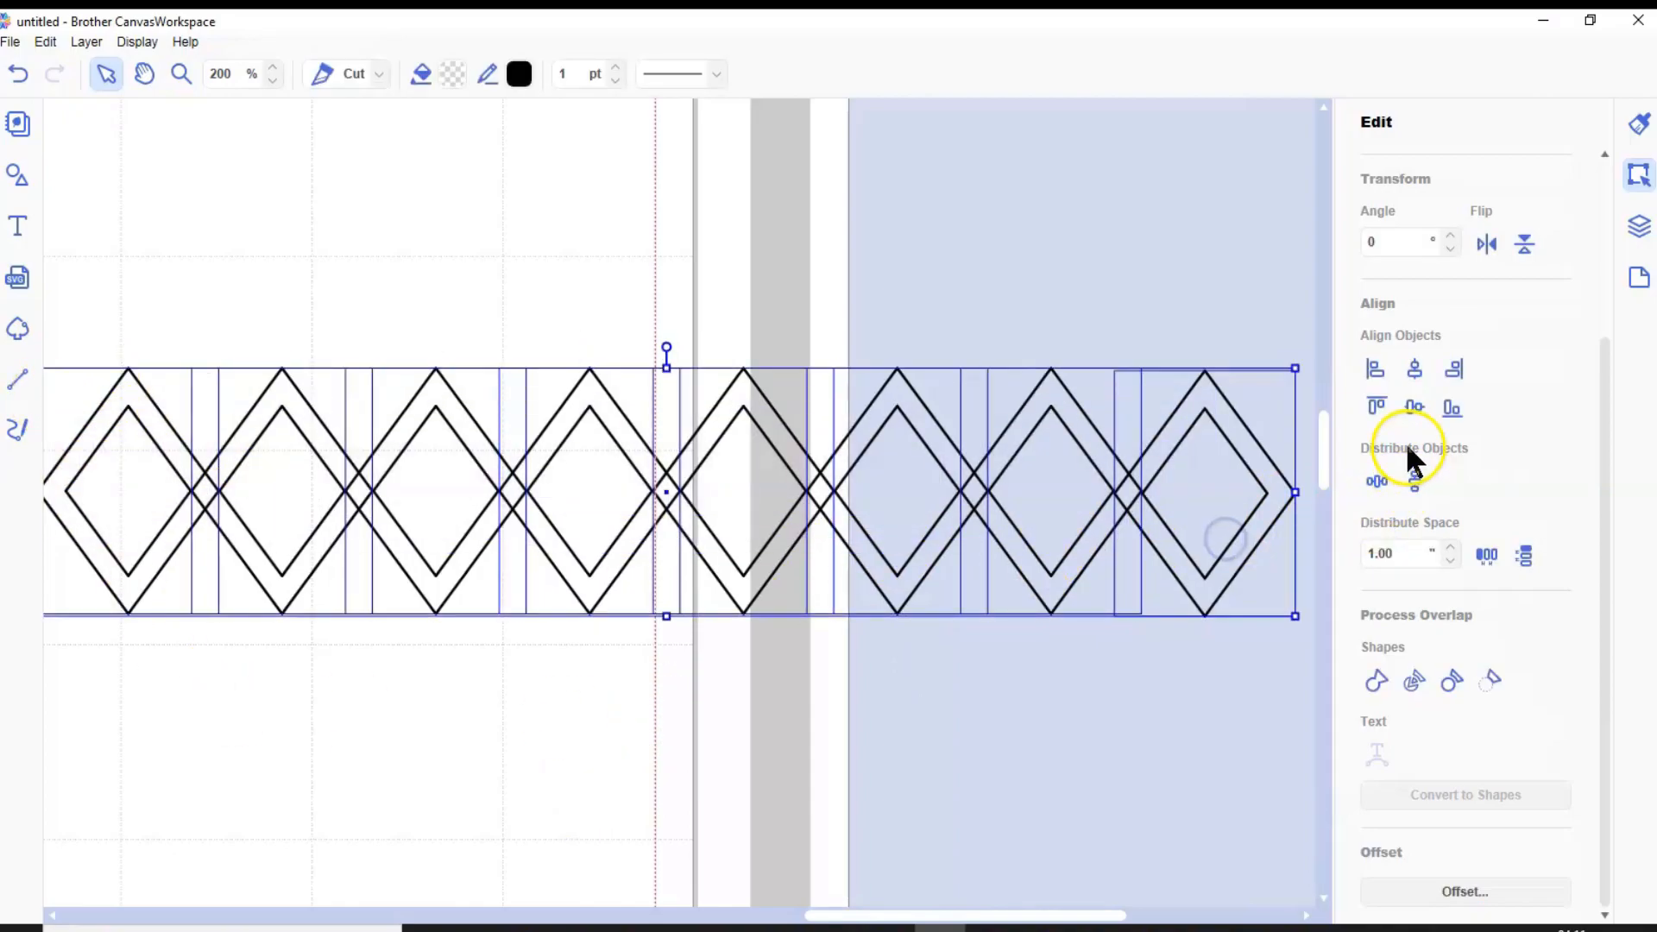
click(1378, 405)
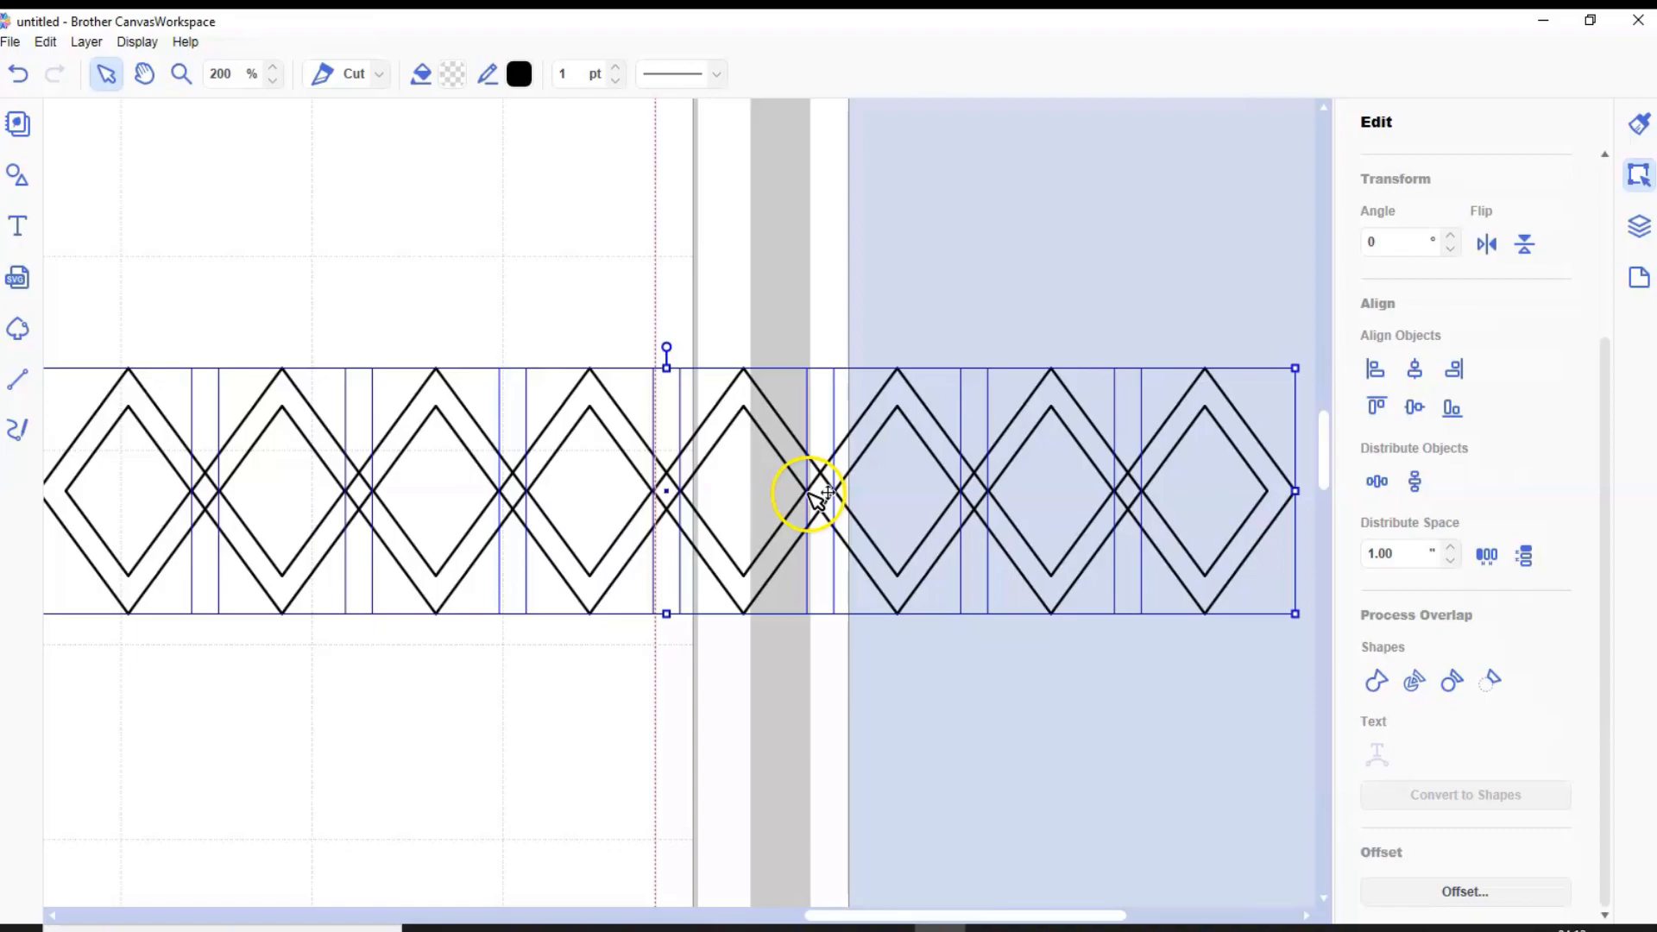
click(1376, 681)
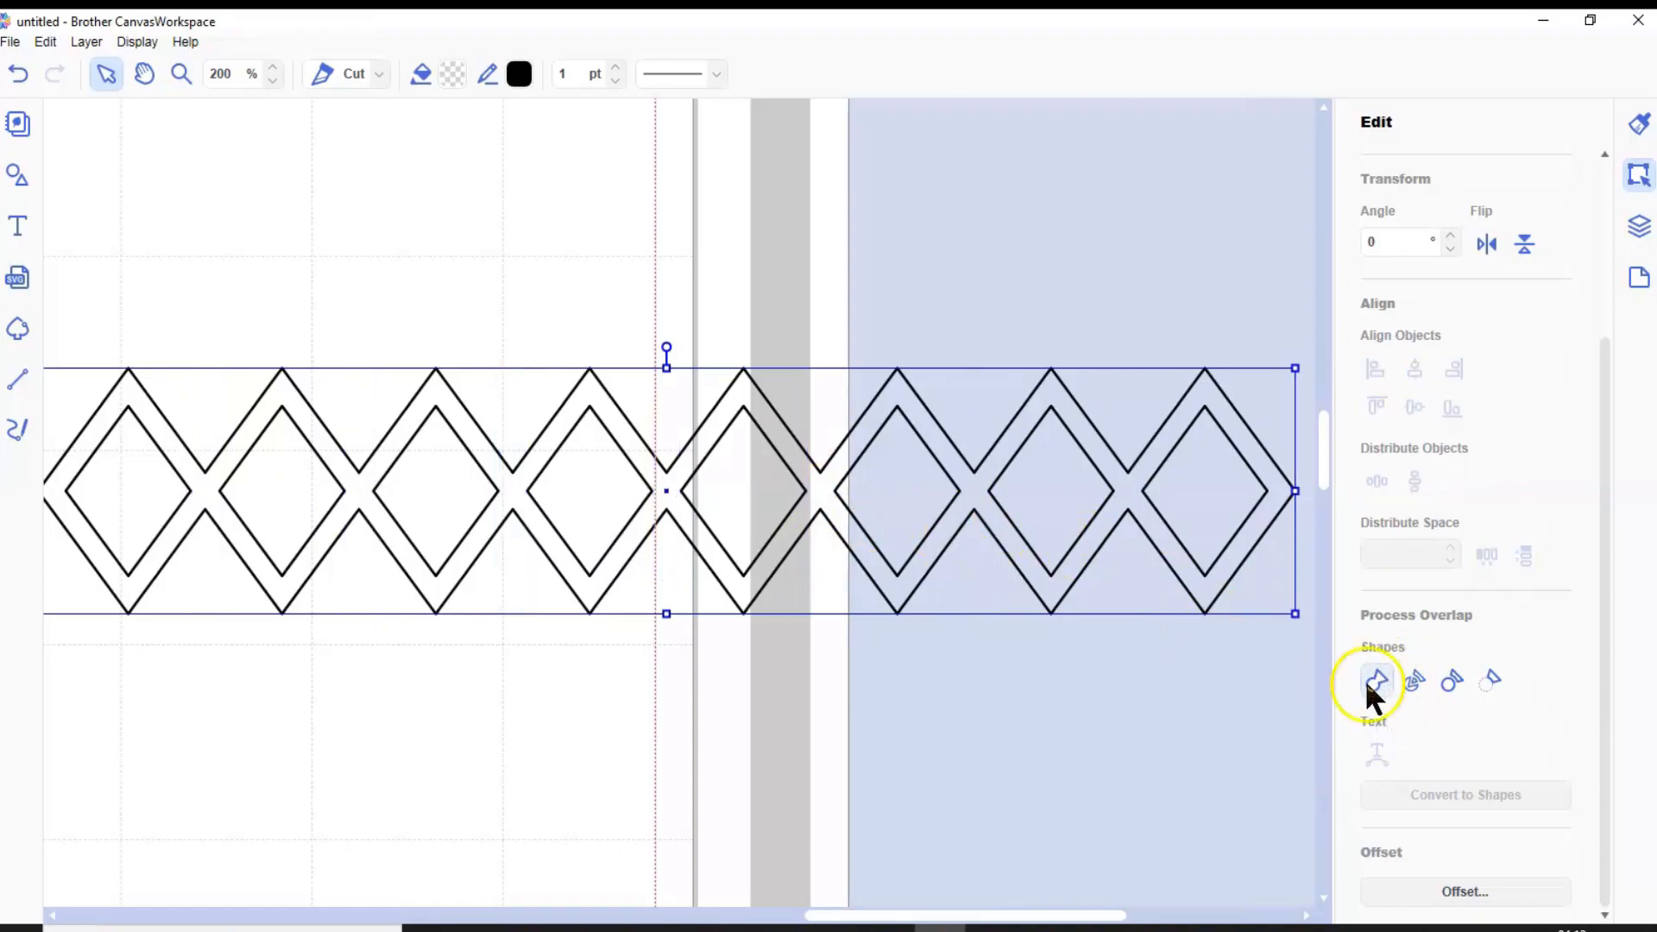
Duplicate the welded diamond strip and move the copy half a diamond down and sideways so it overlaps the original's lower points
click(85, 42)
click(108, 63)
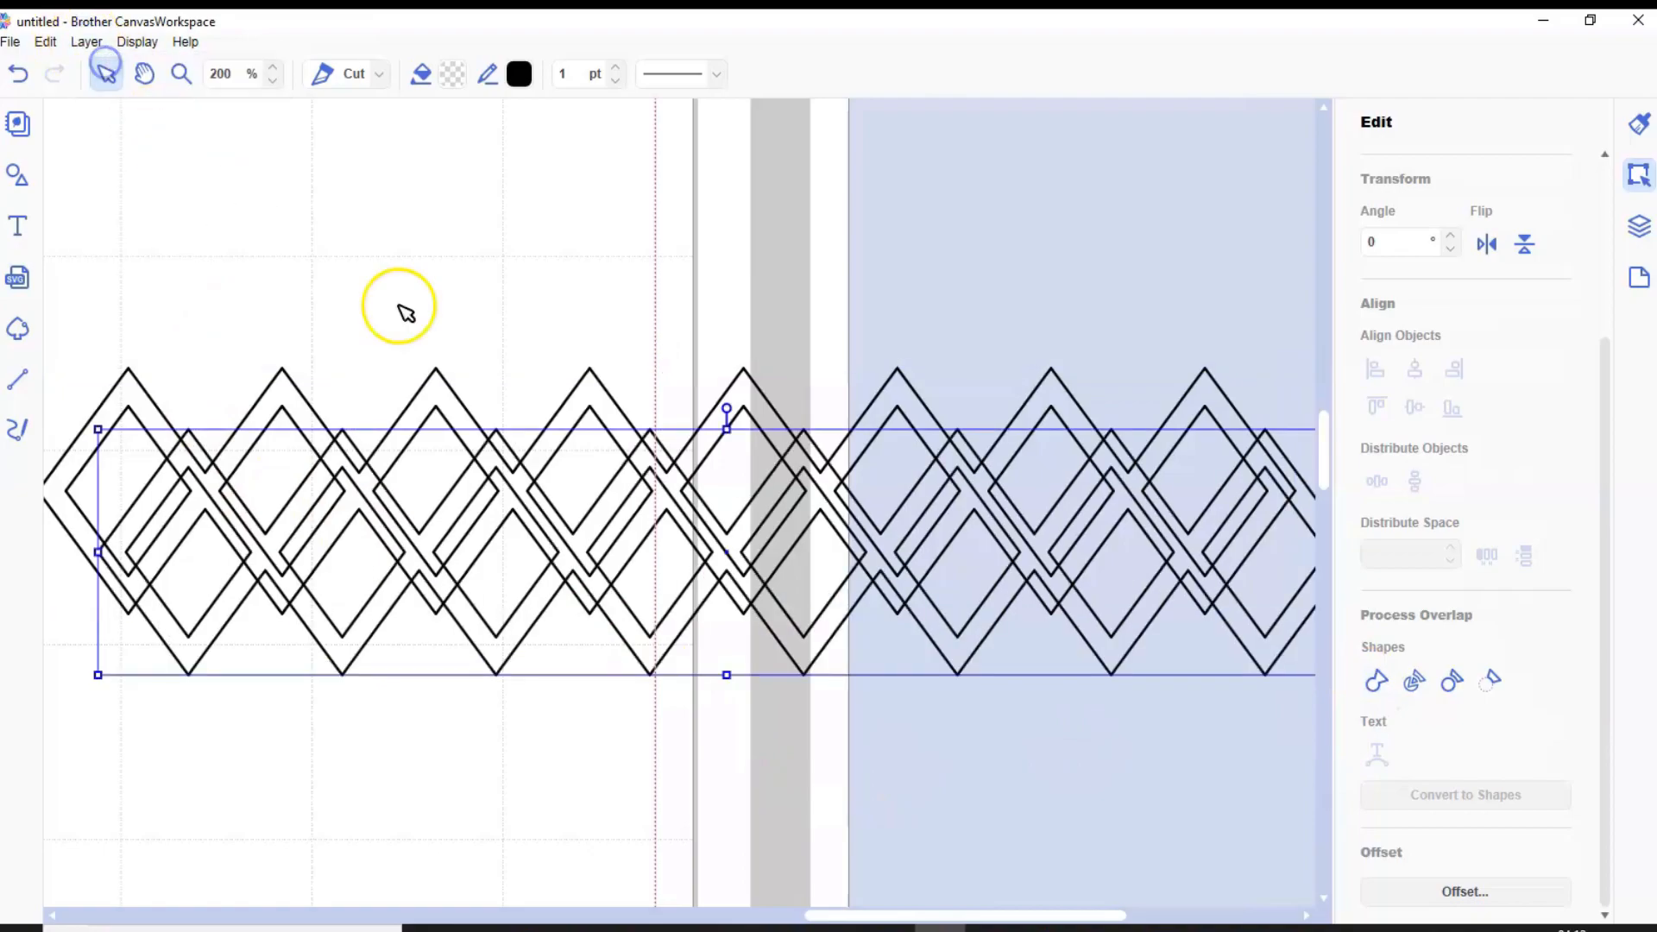
drag(808, 657, 827, 697)
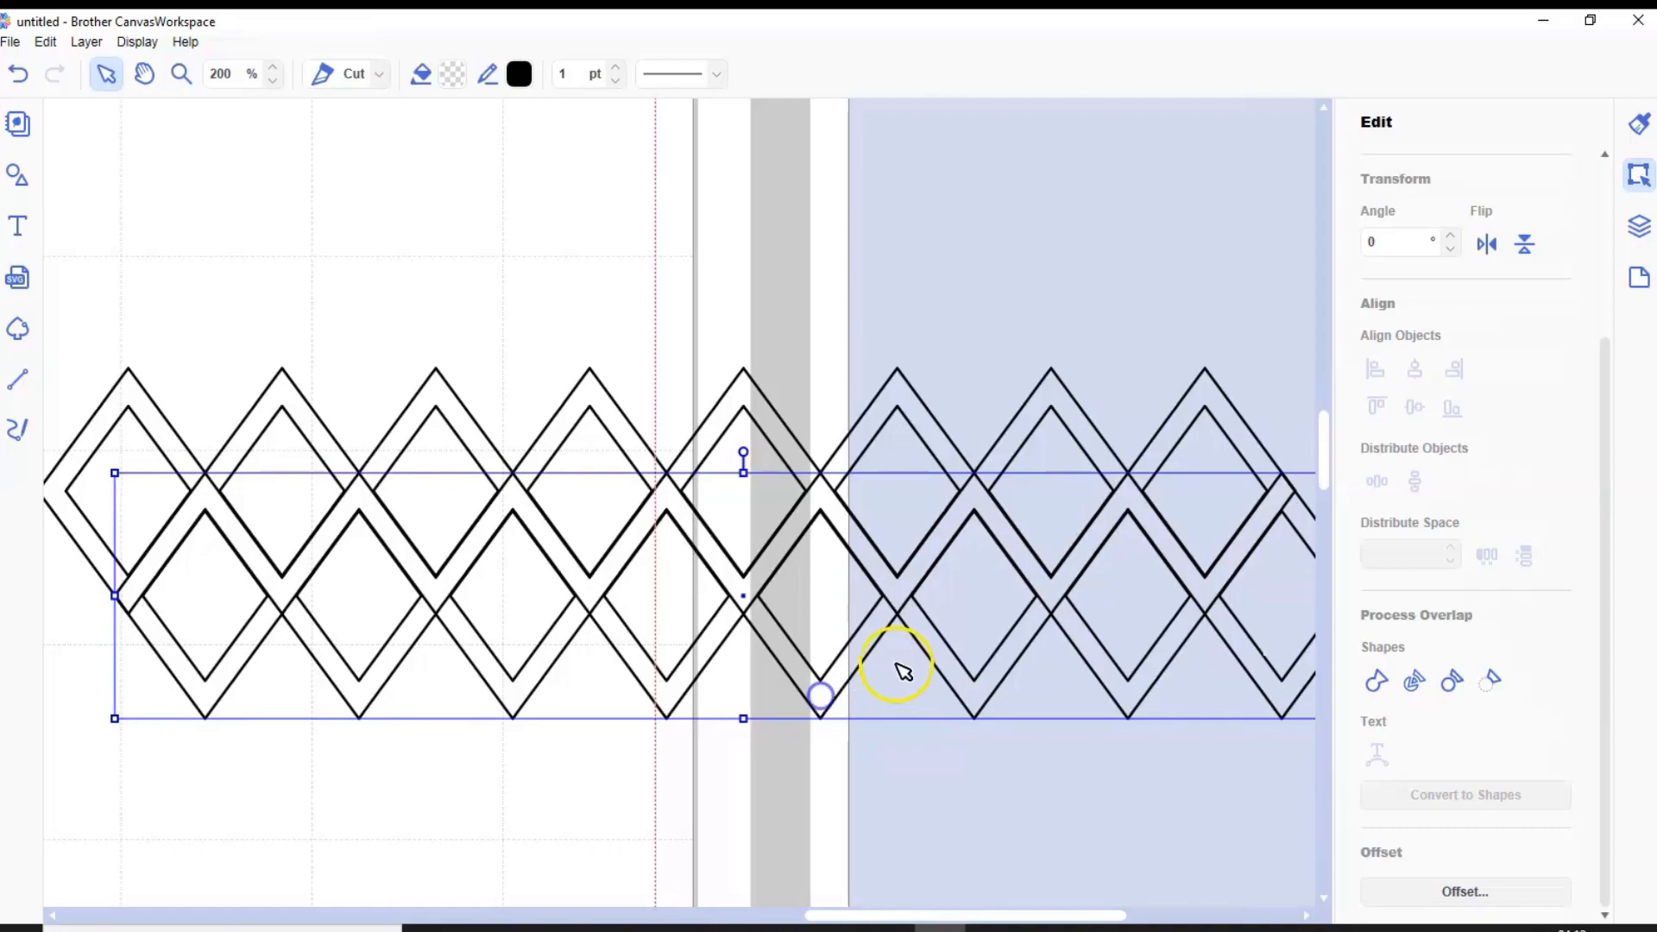
drag(915, 636, 918, 645)
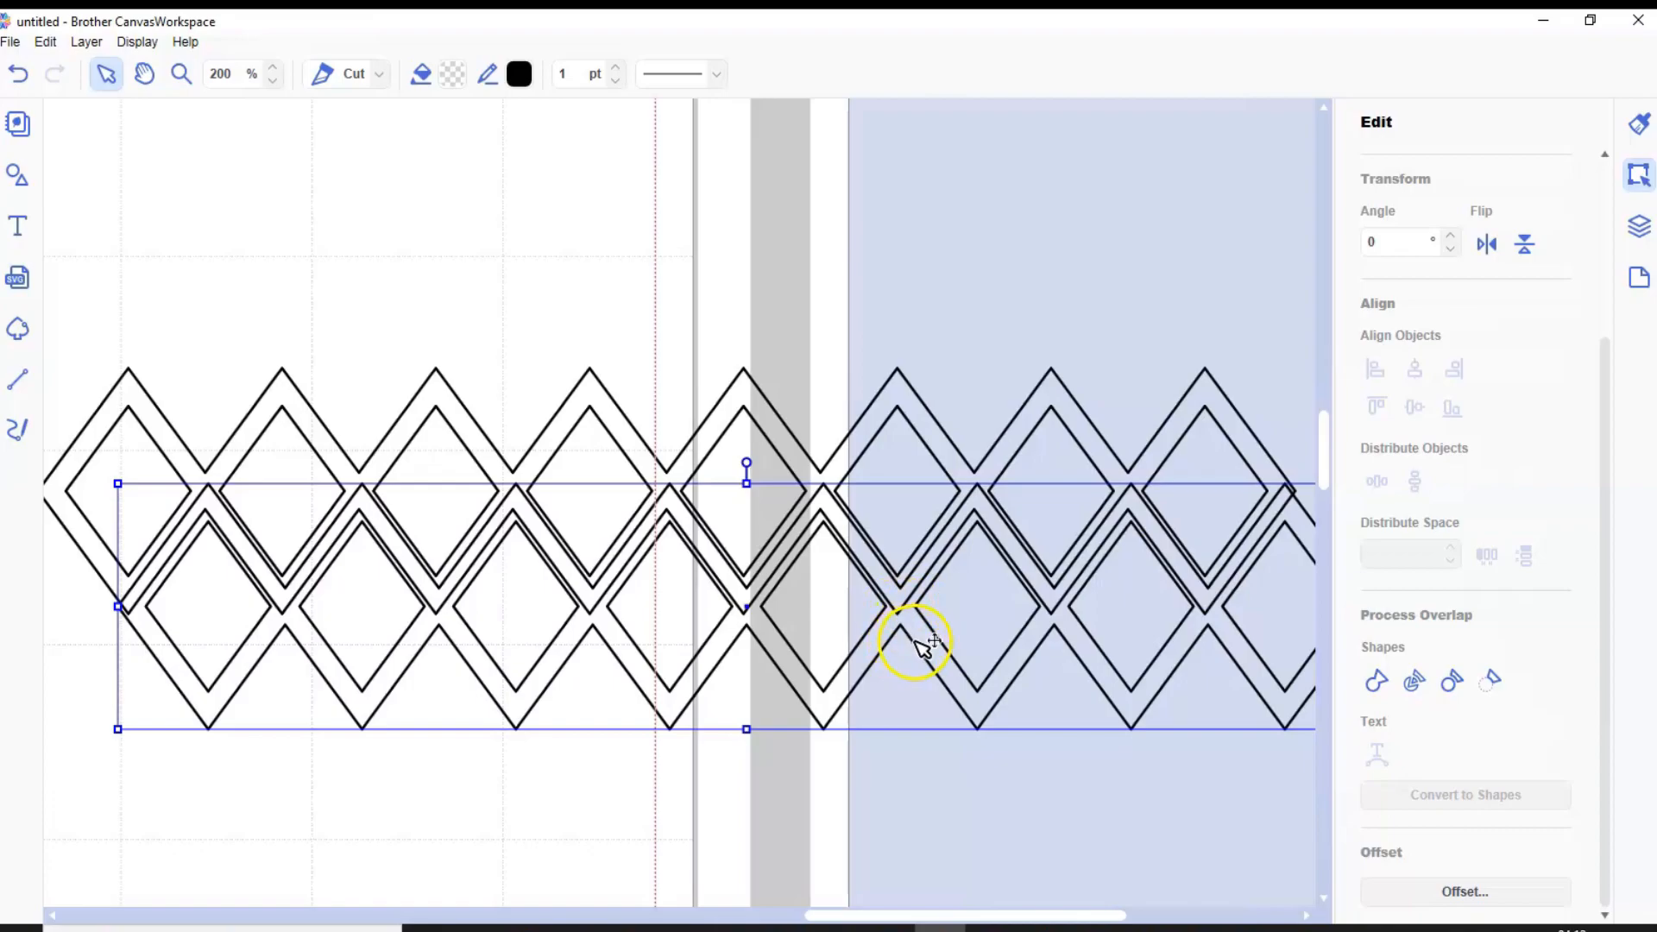
drag(920, 642, 918, 630)
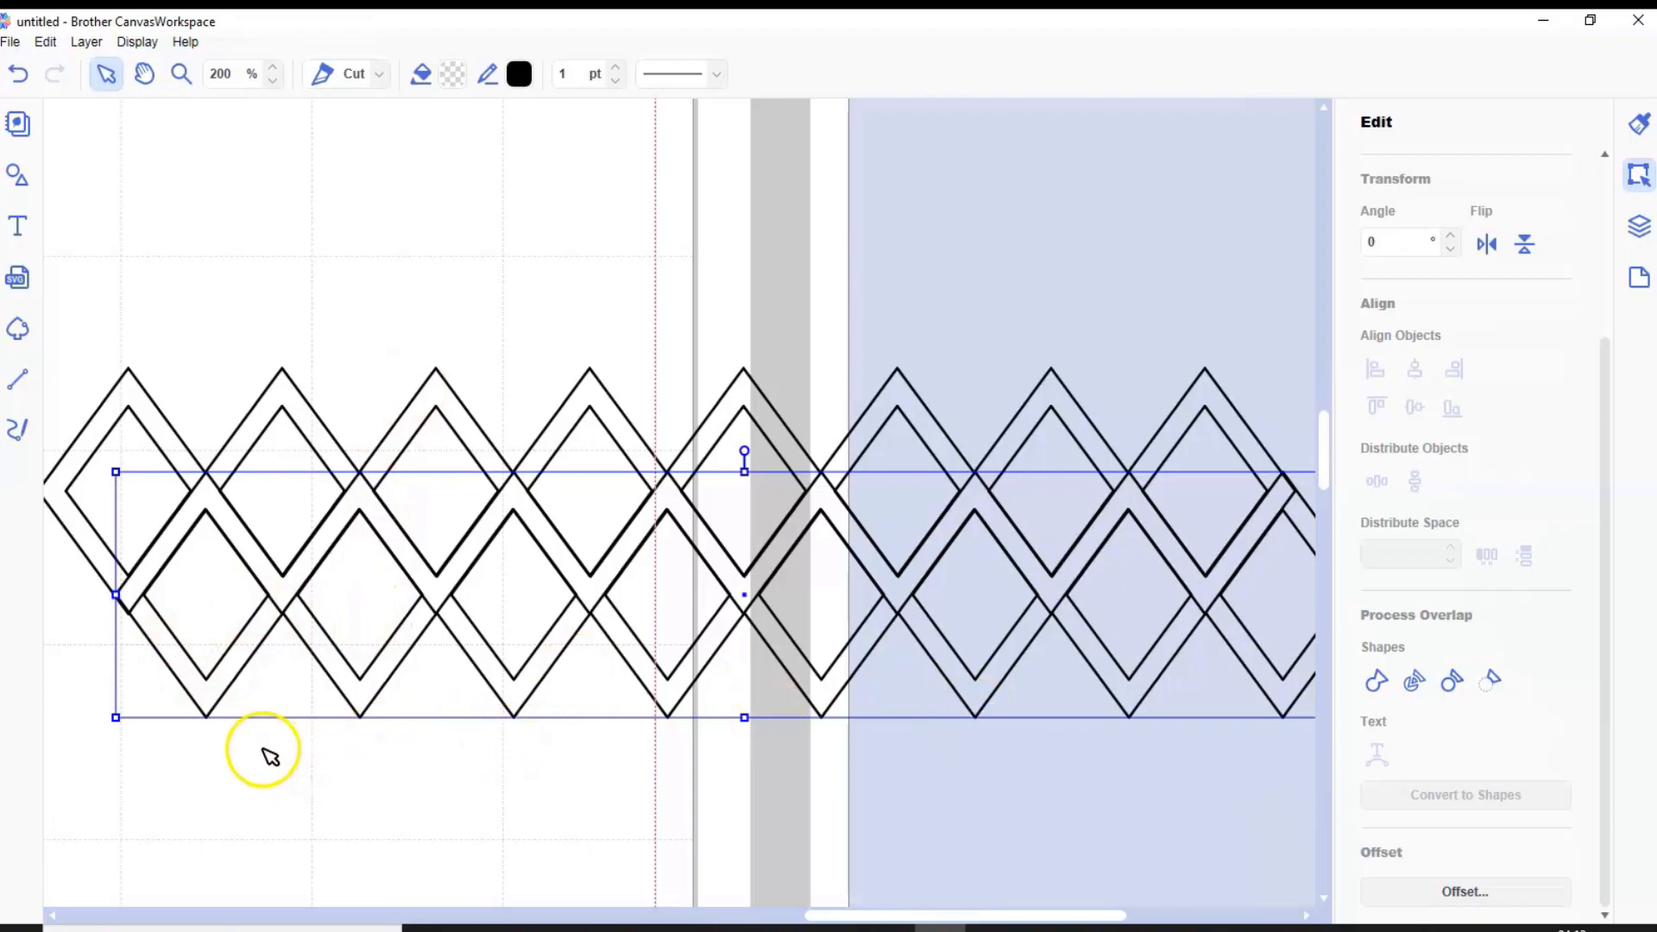
Nudge the copied strip slightly left so its overlapping edges line up more closely with the original strip
click(181, 74)
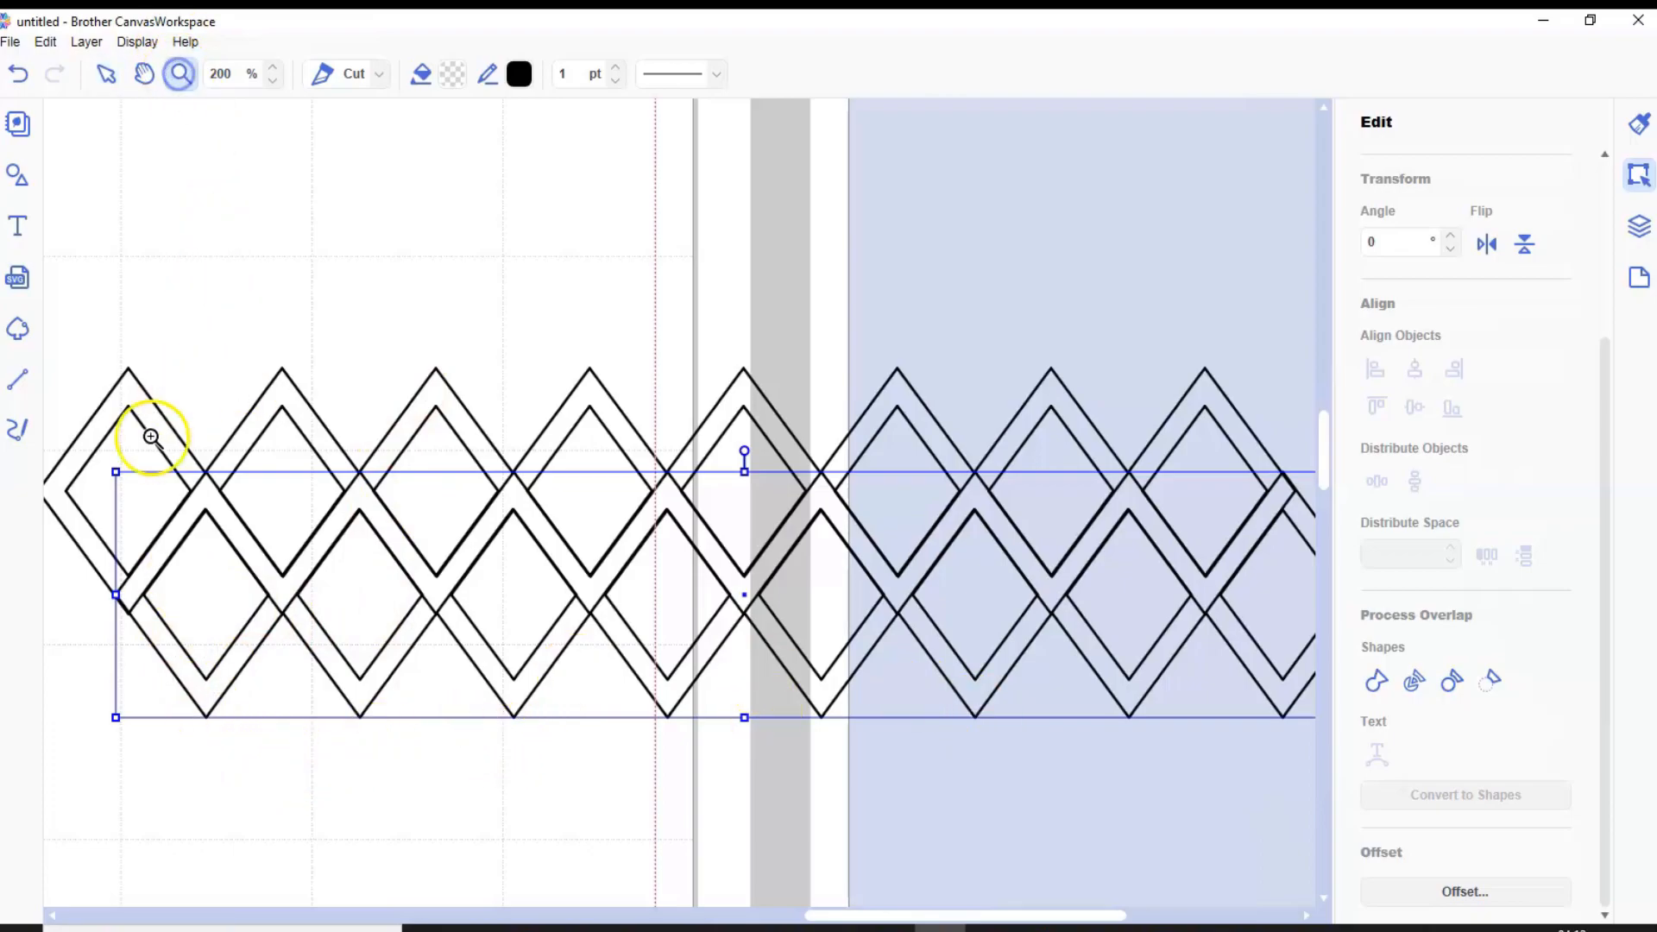
drag(170, 396, 632, 588)
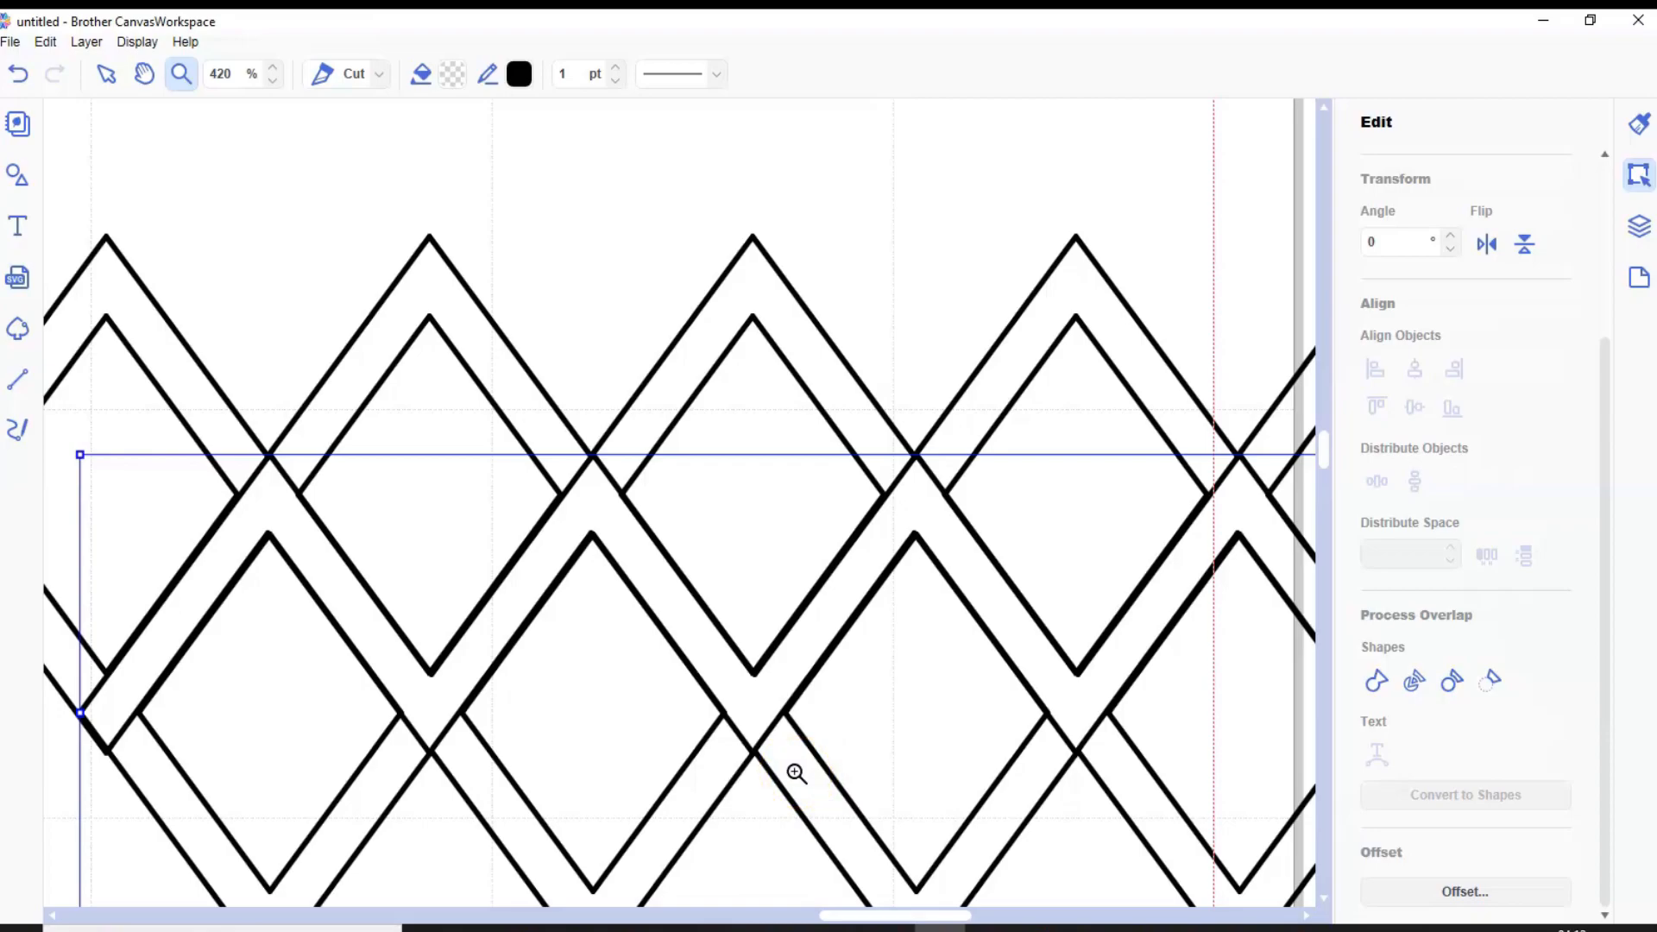
click(104, 73)
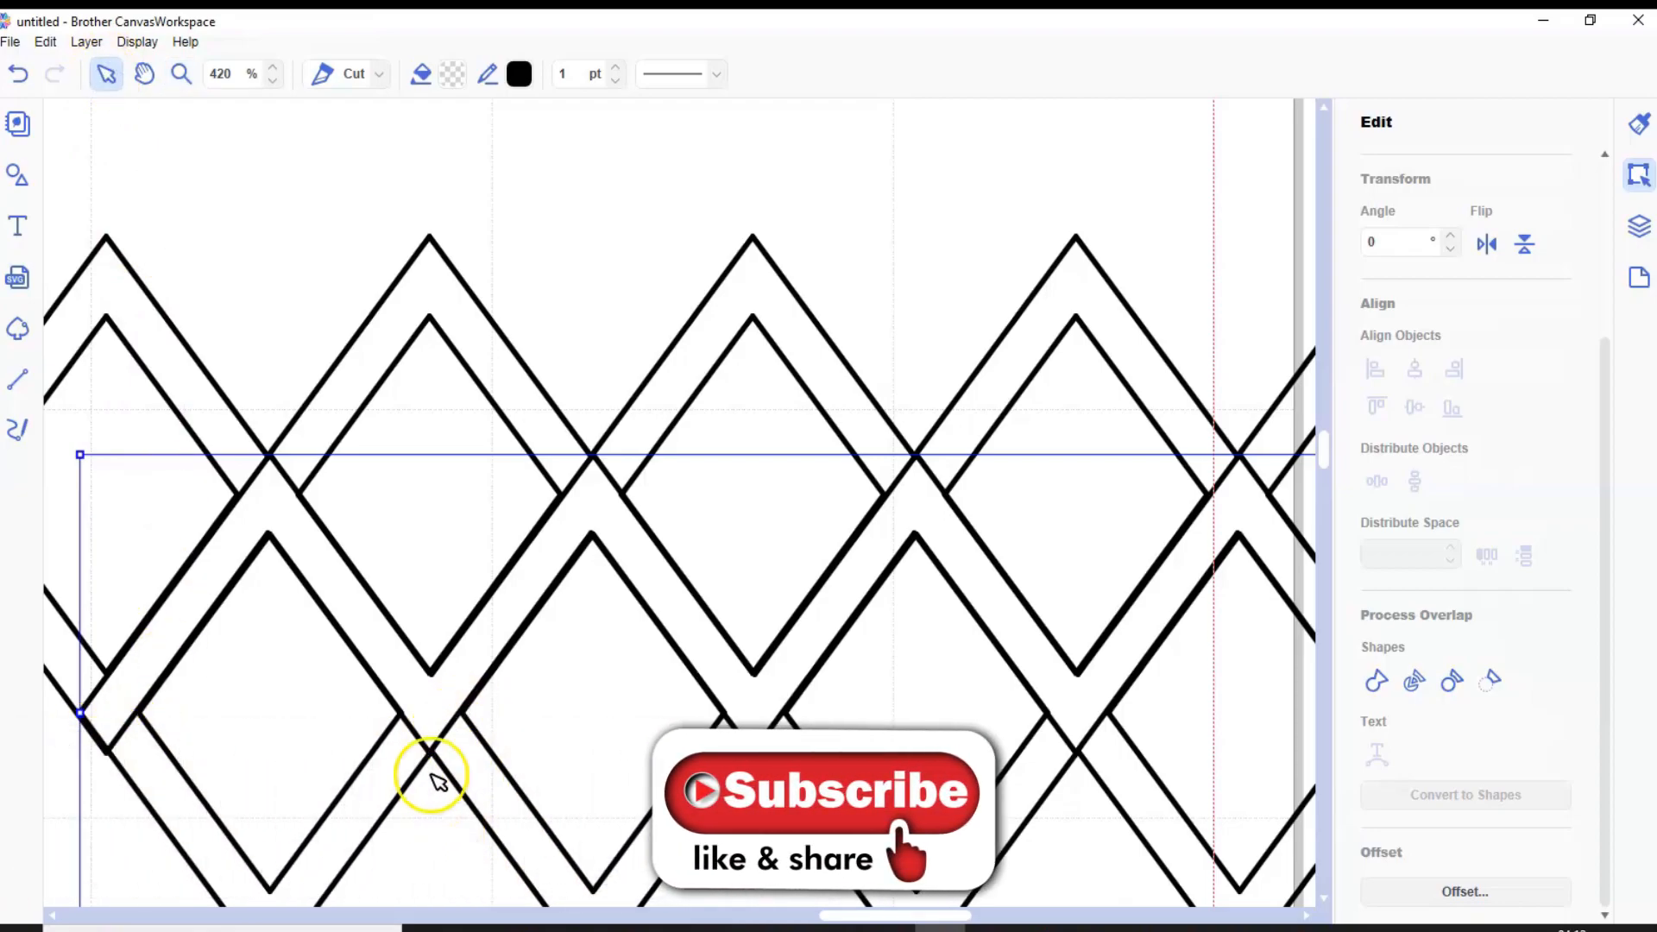
drag(434, 715, 429, 714)
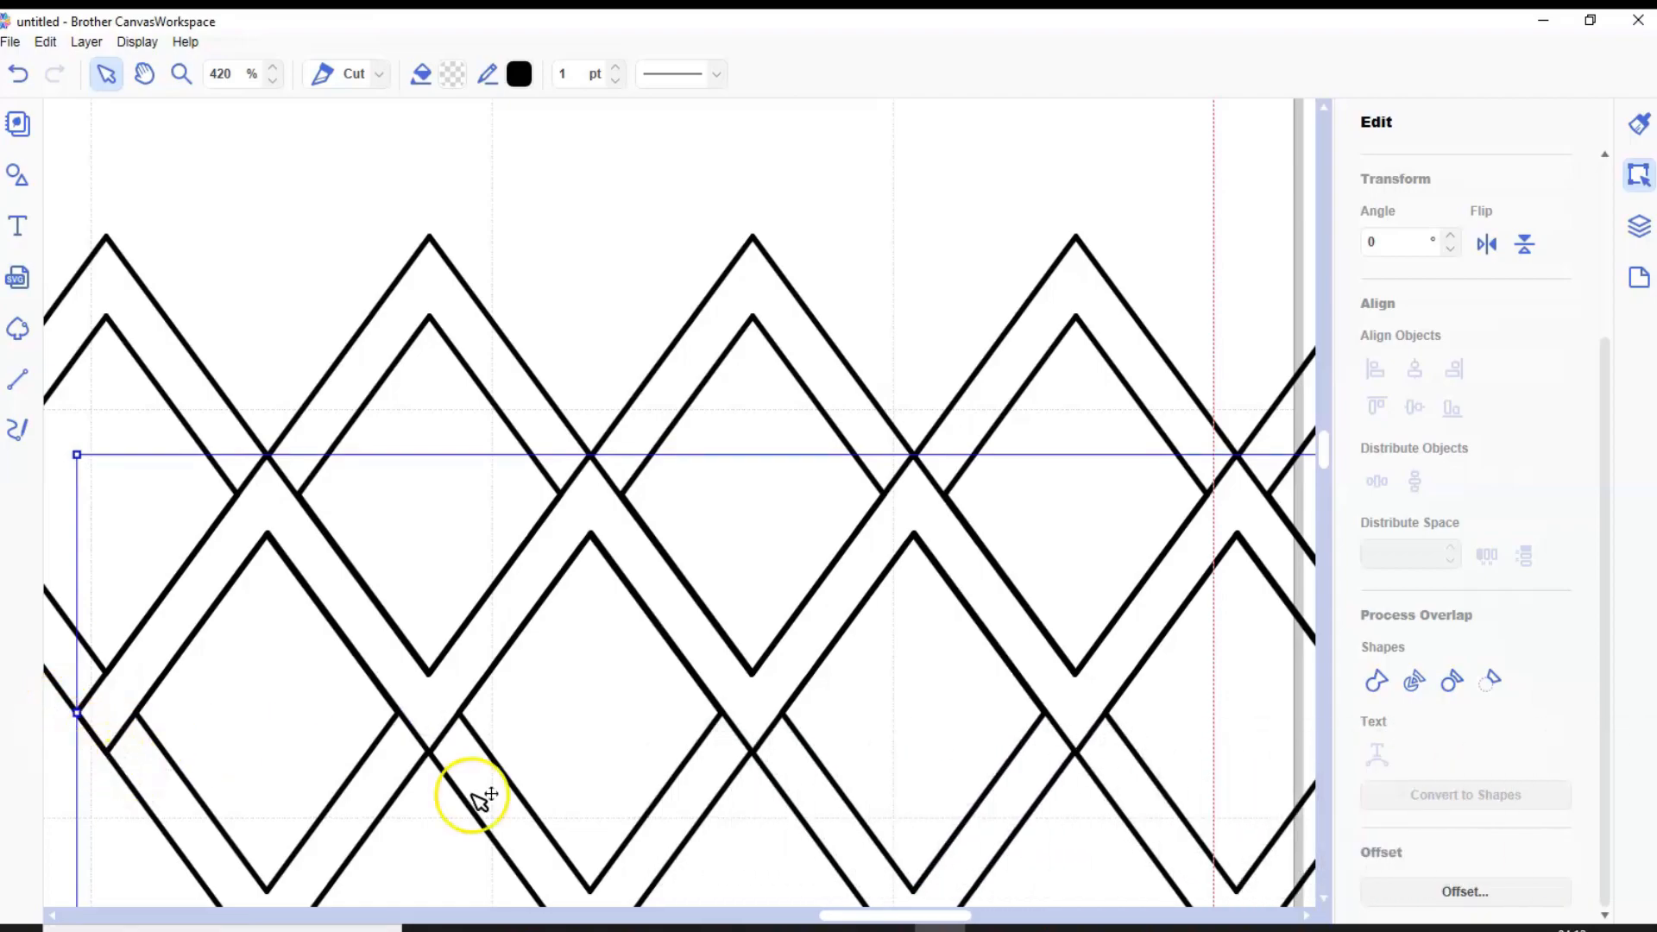
Try to weld the two overlapping diamond strips together
drag(844, 914, 926, 912)
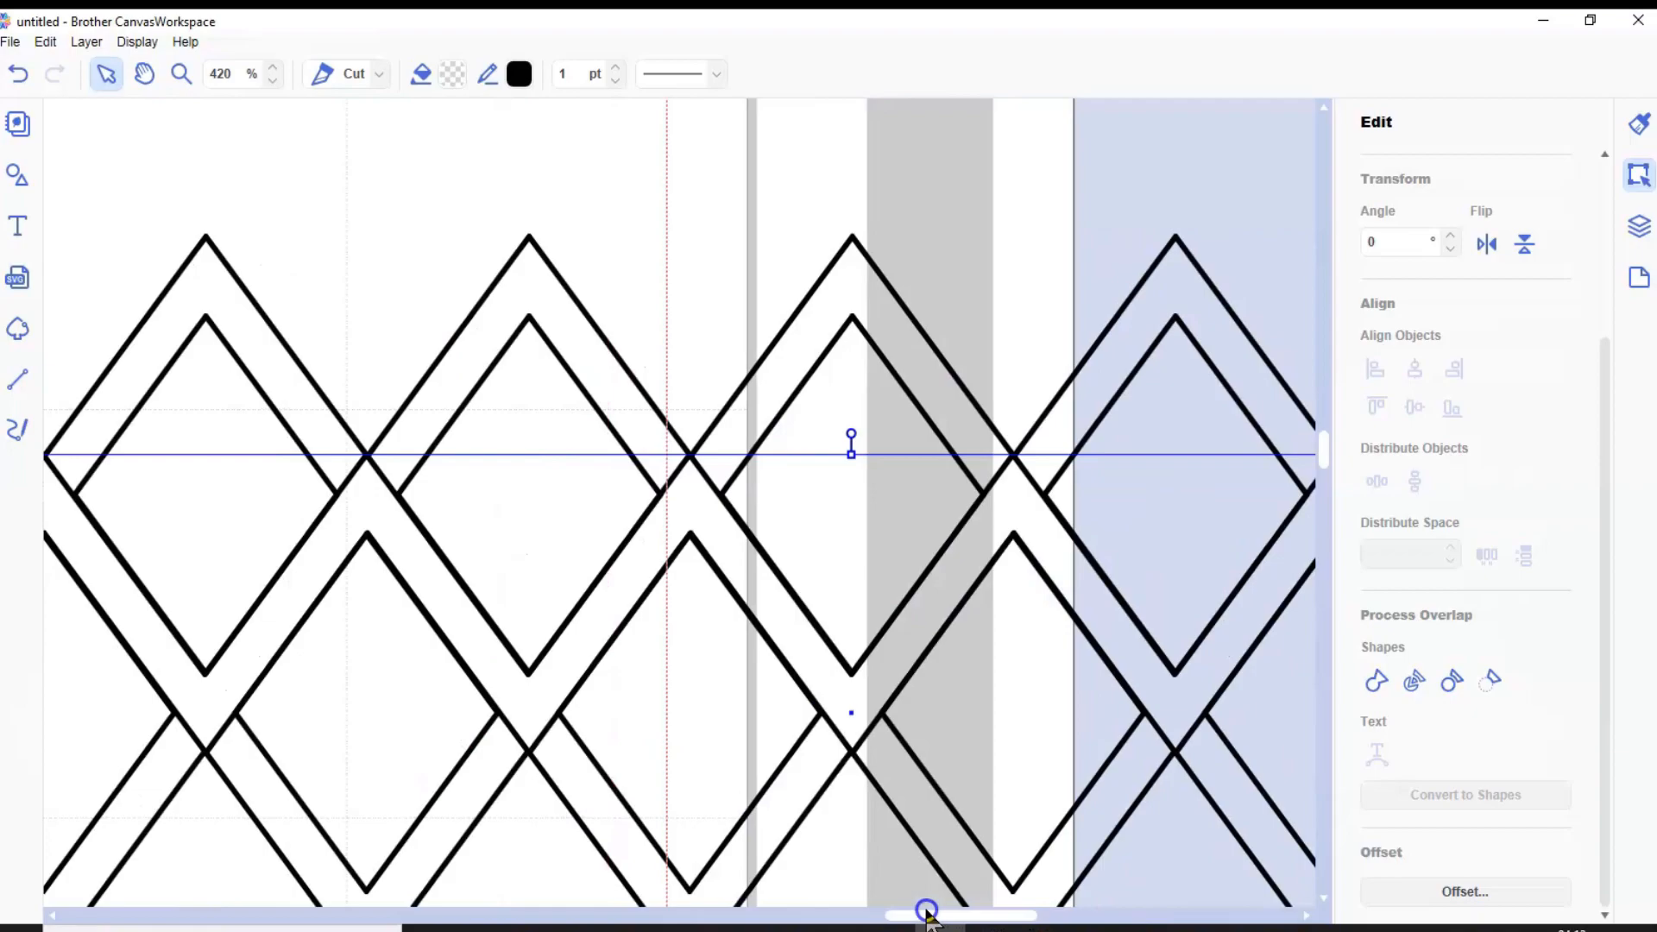
drag(396, 254, 896, 755)
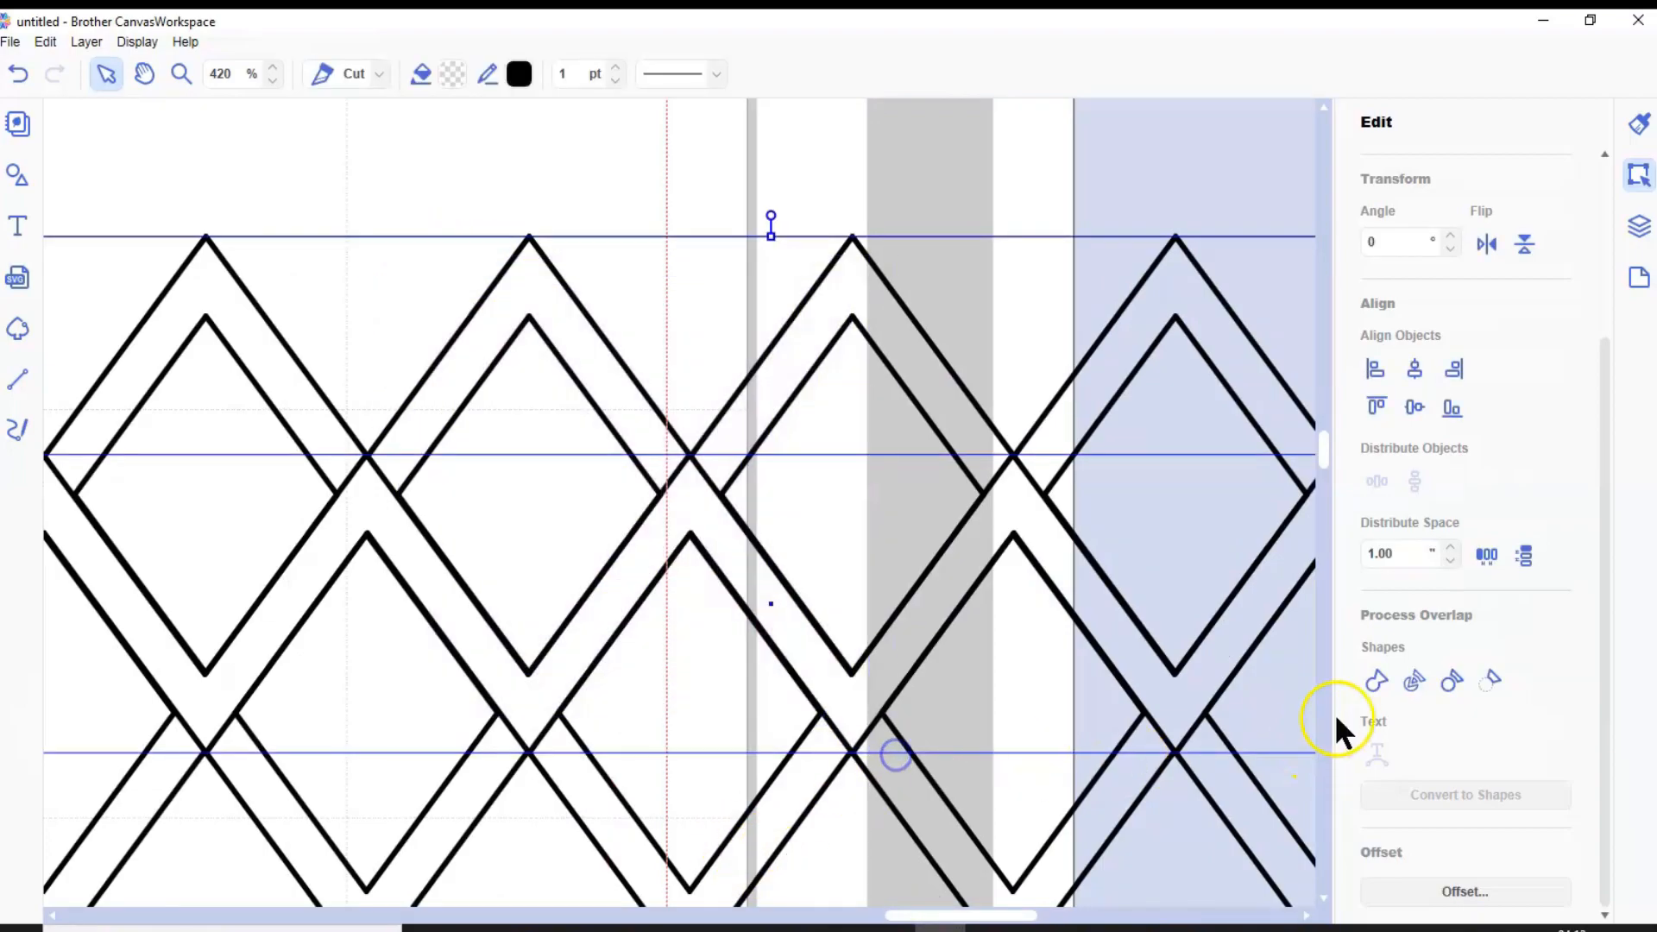
click(1371, 681)
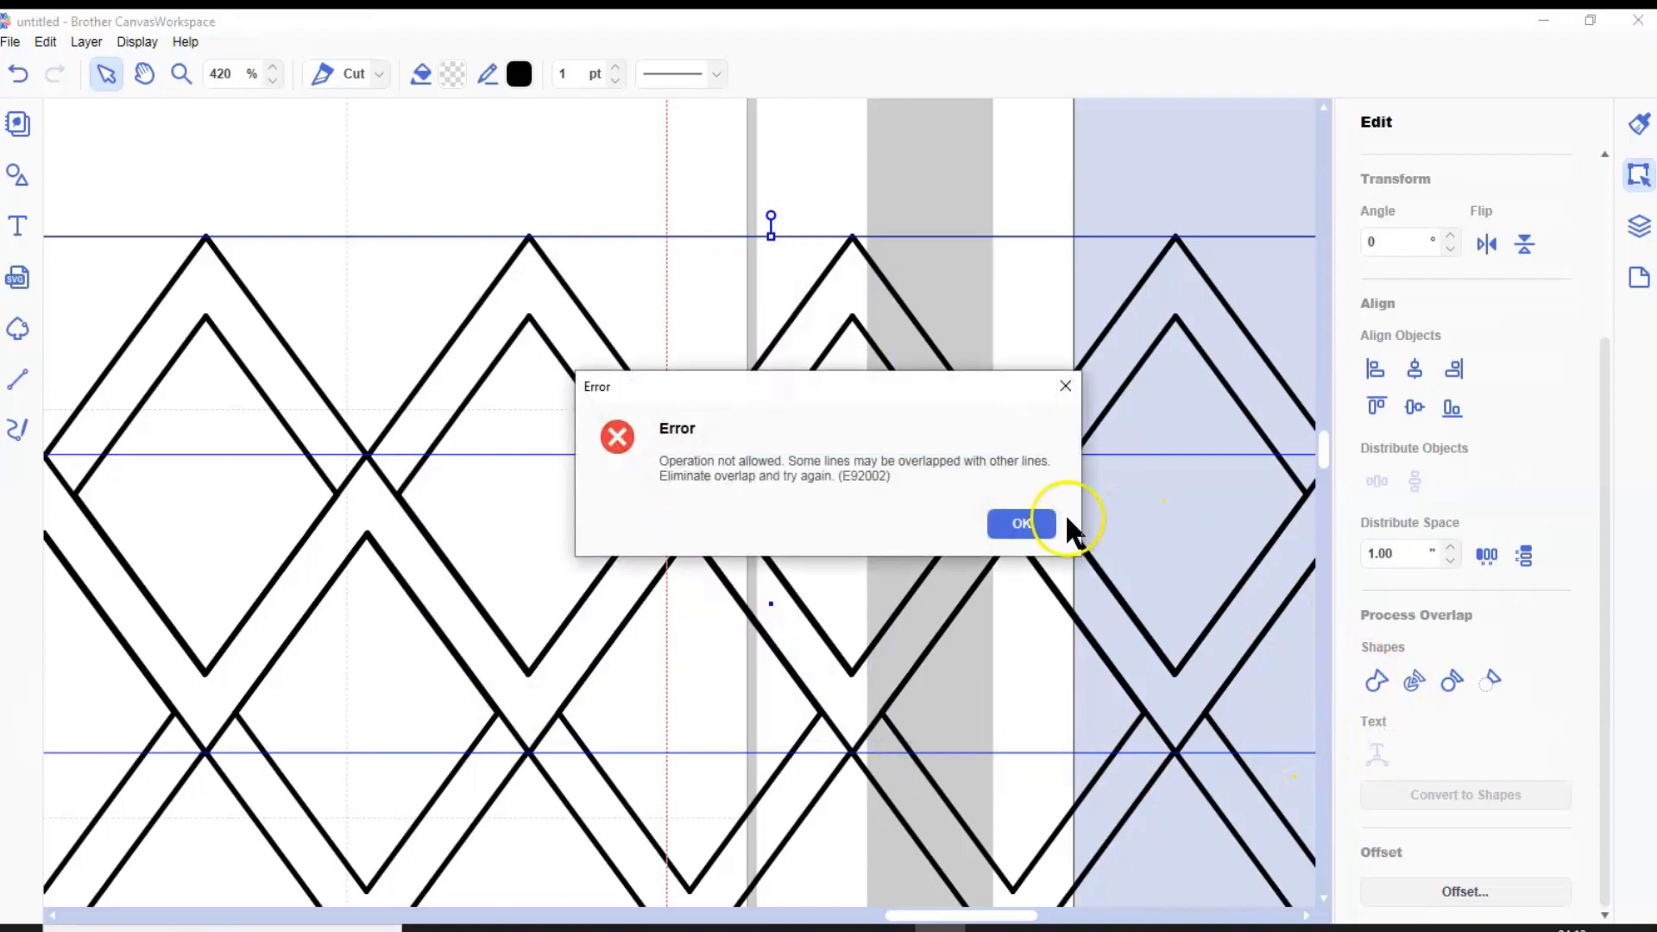
click(1044, 523)
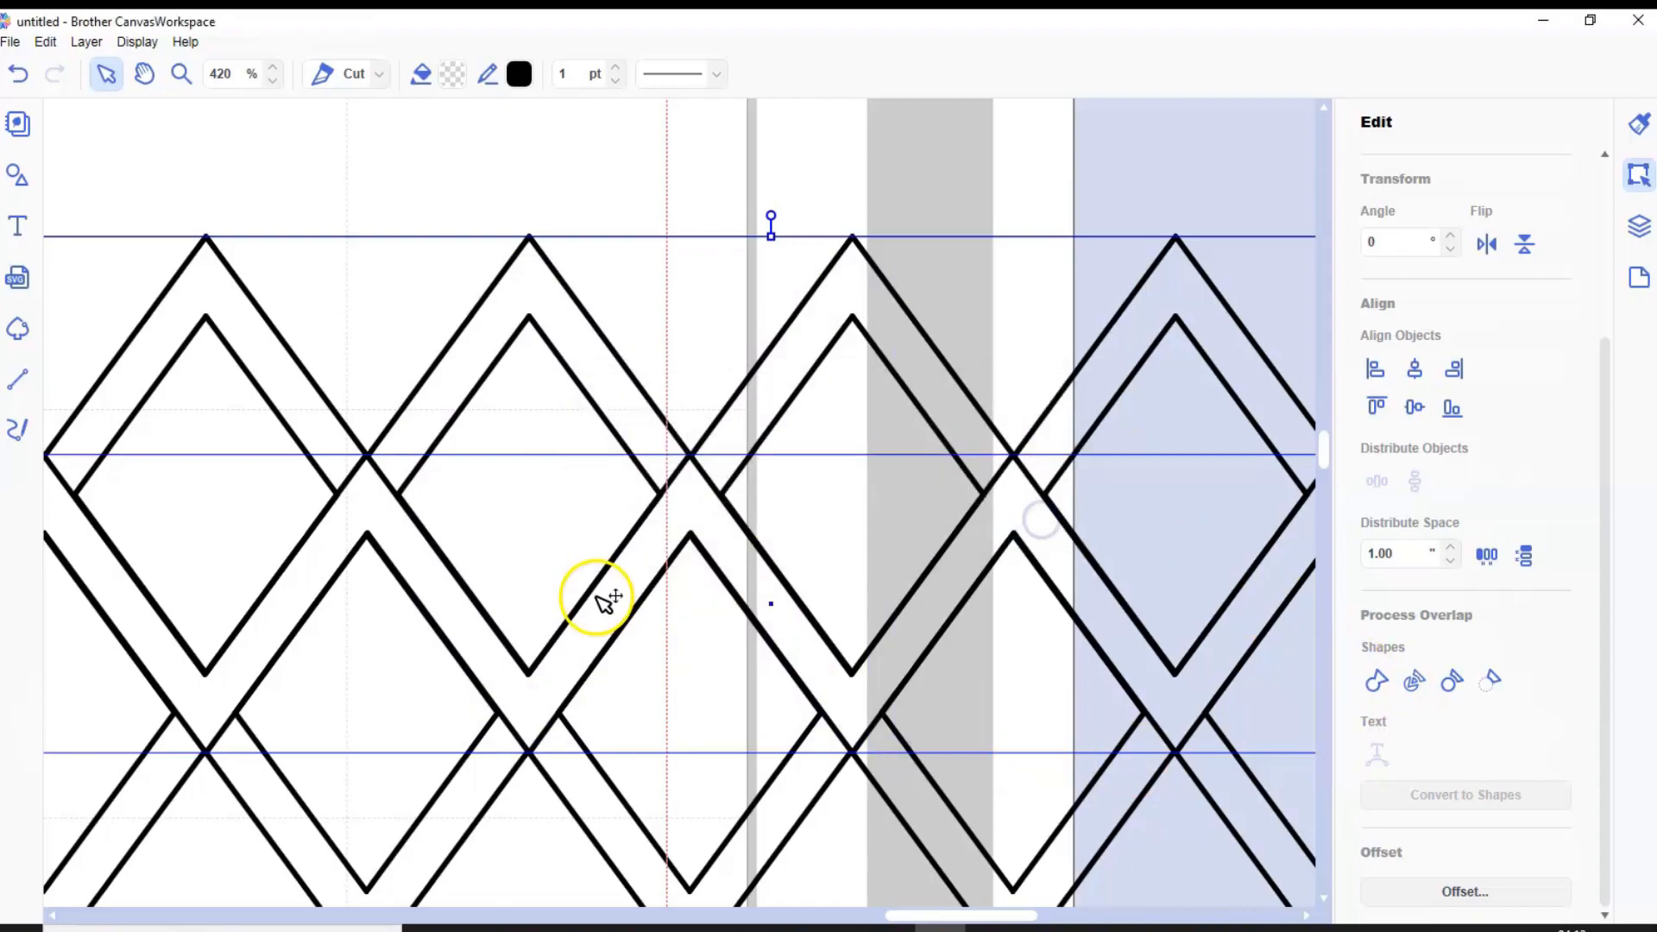
Undo the lower strip's last shift and nudge it slightly down and right, welding both strips into a two-row lattice
scroll(606, 603, down, 1)
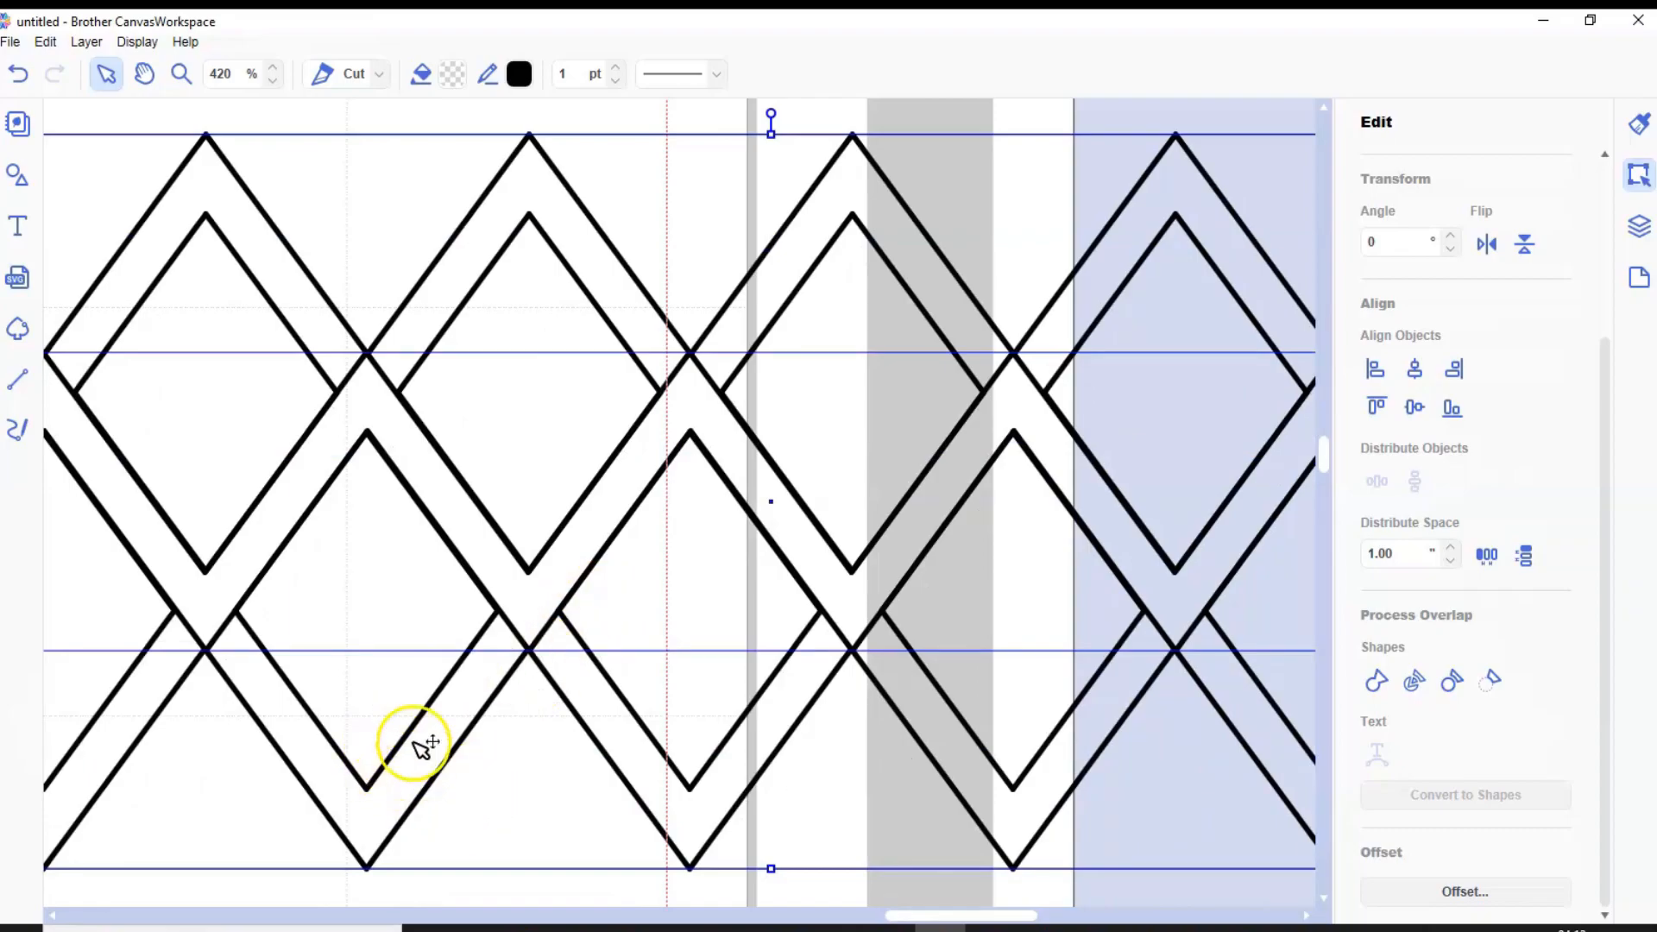
key(ctrl+z)
click(800, 759)
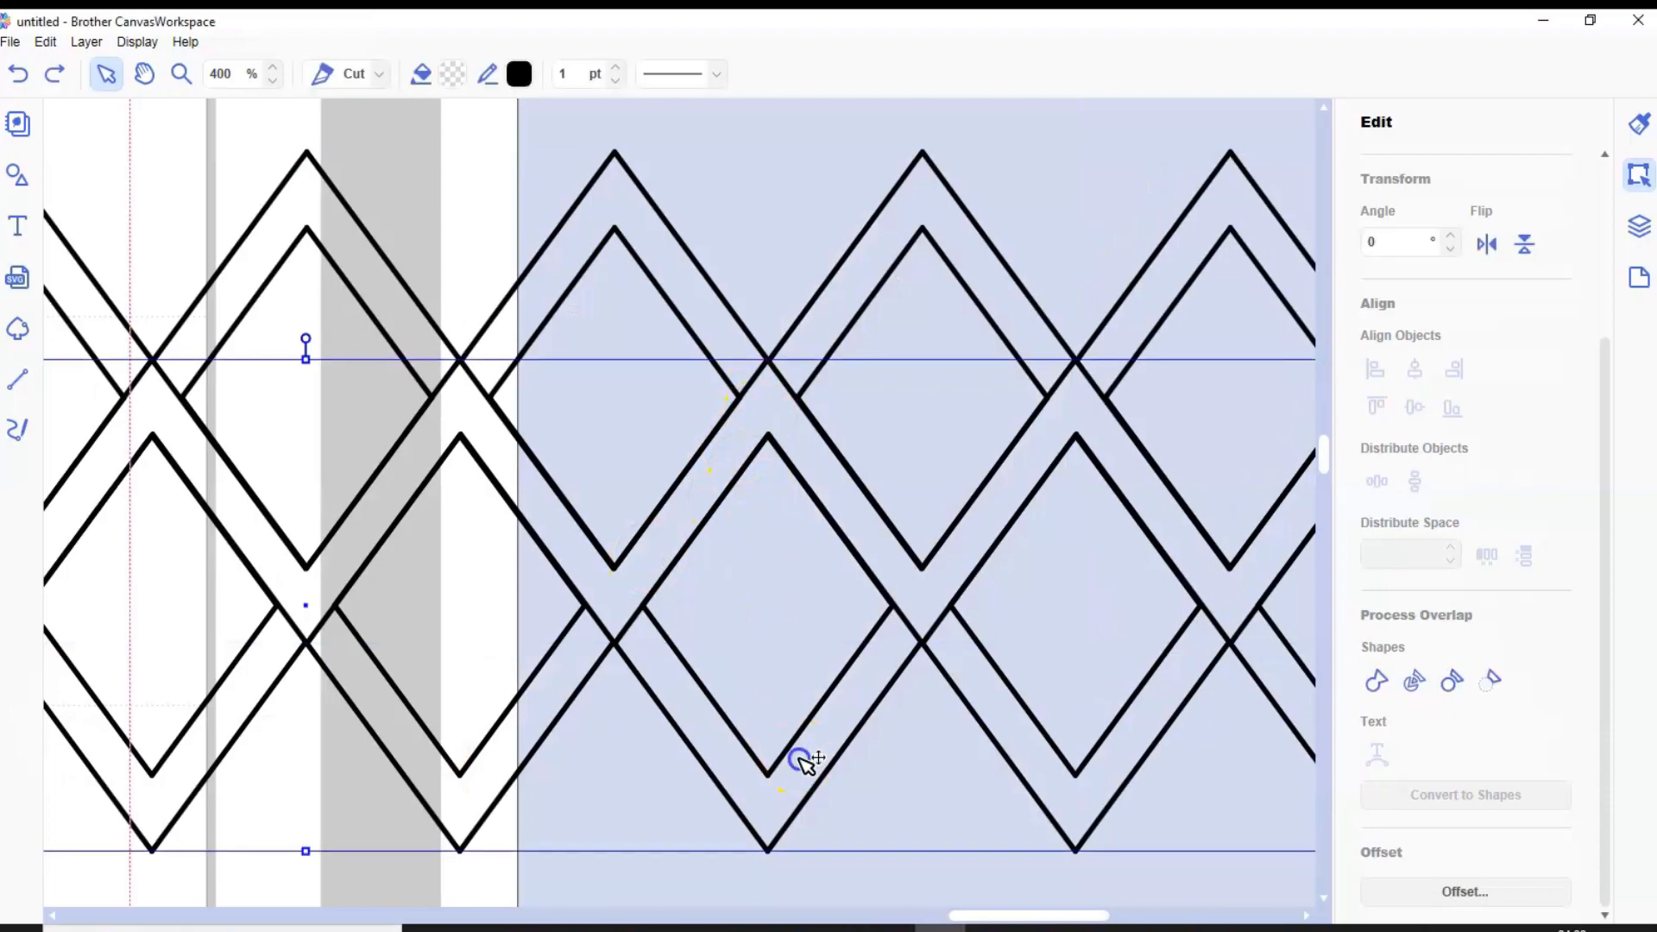
drag(803, 759, 800, 761)
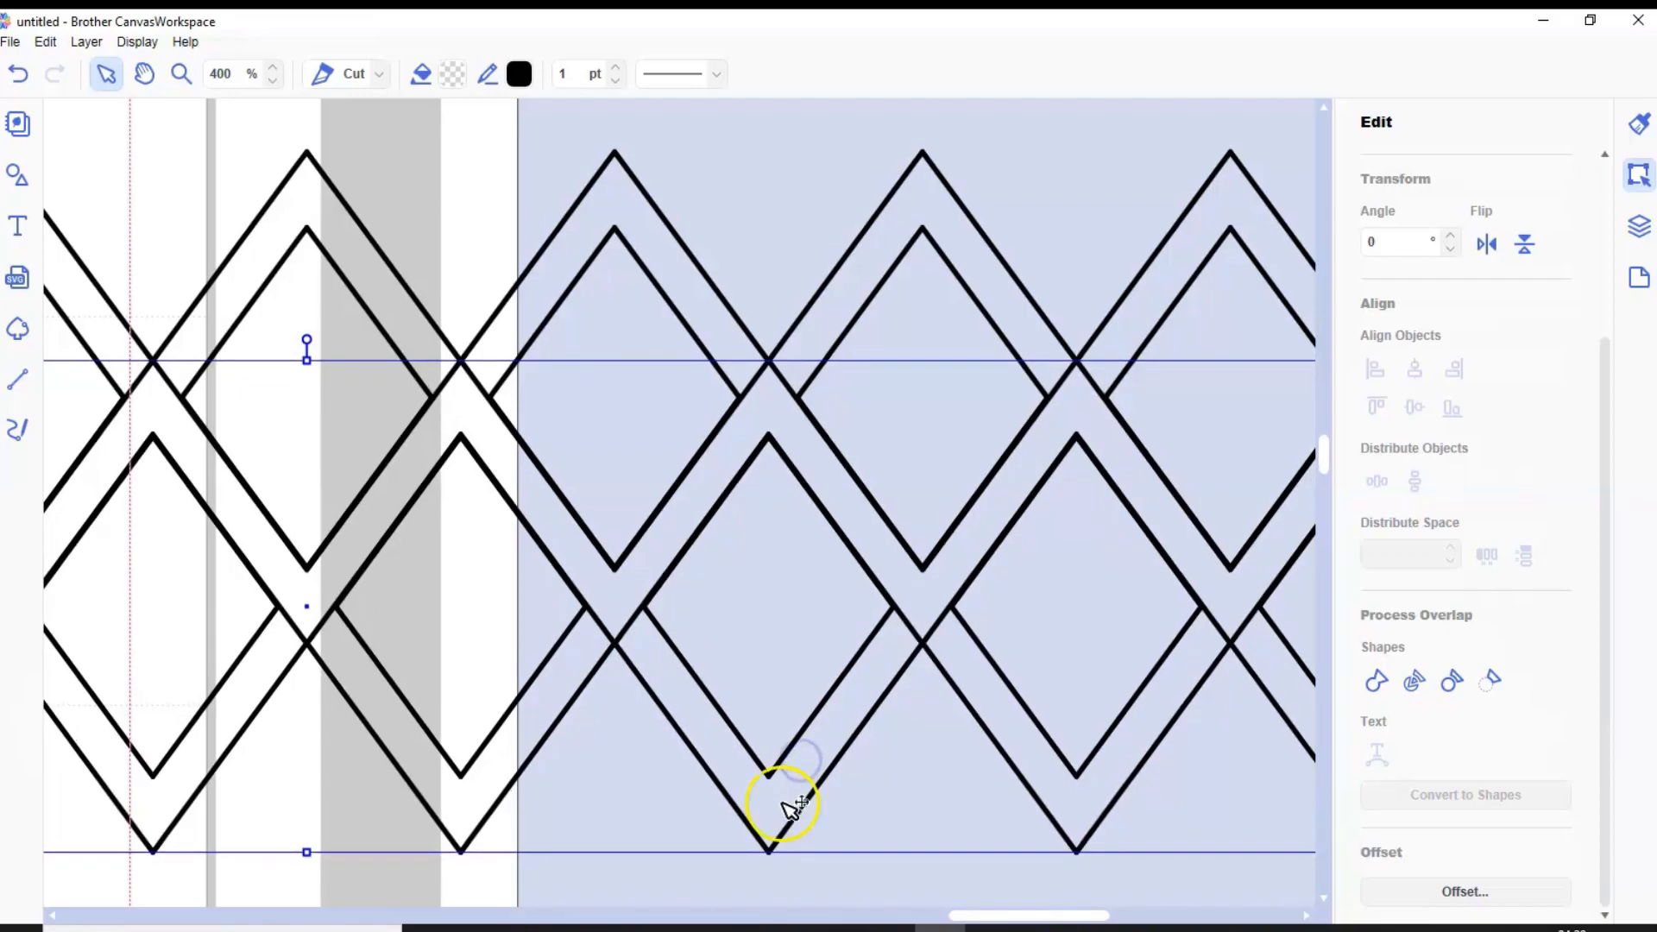
drag(470, 148, 713, 650)
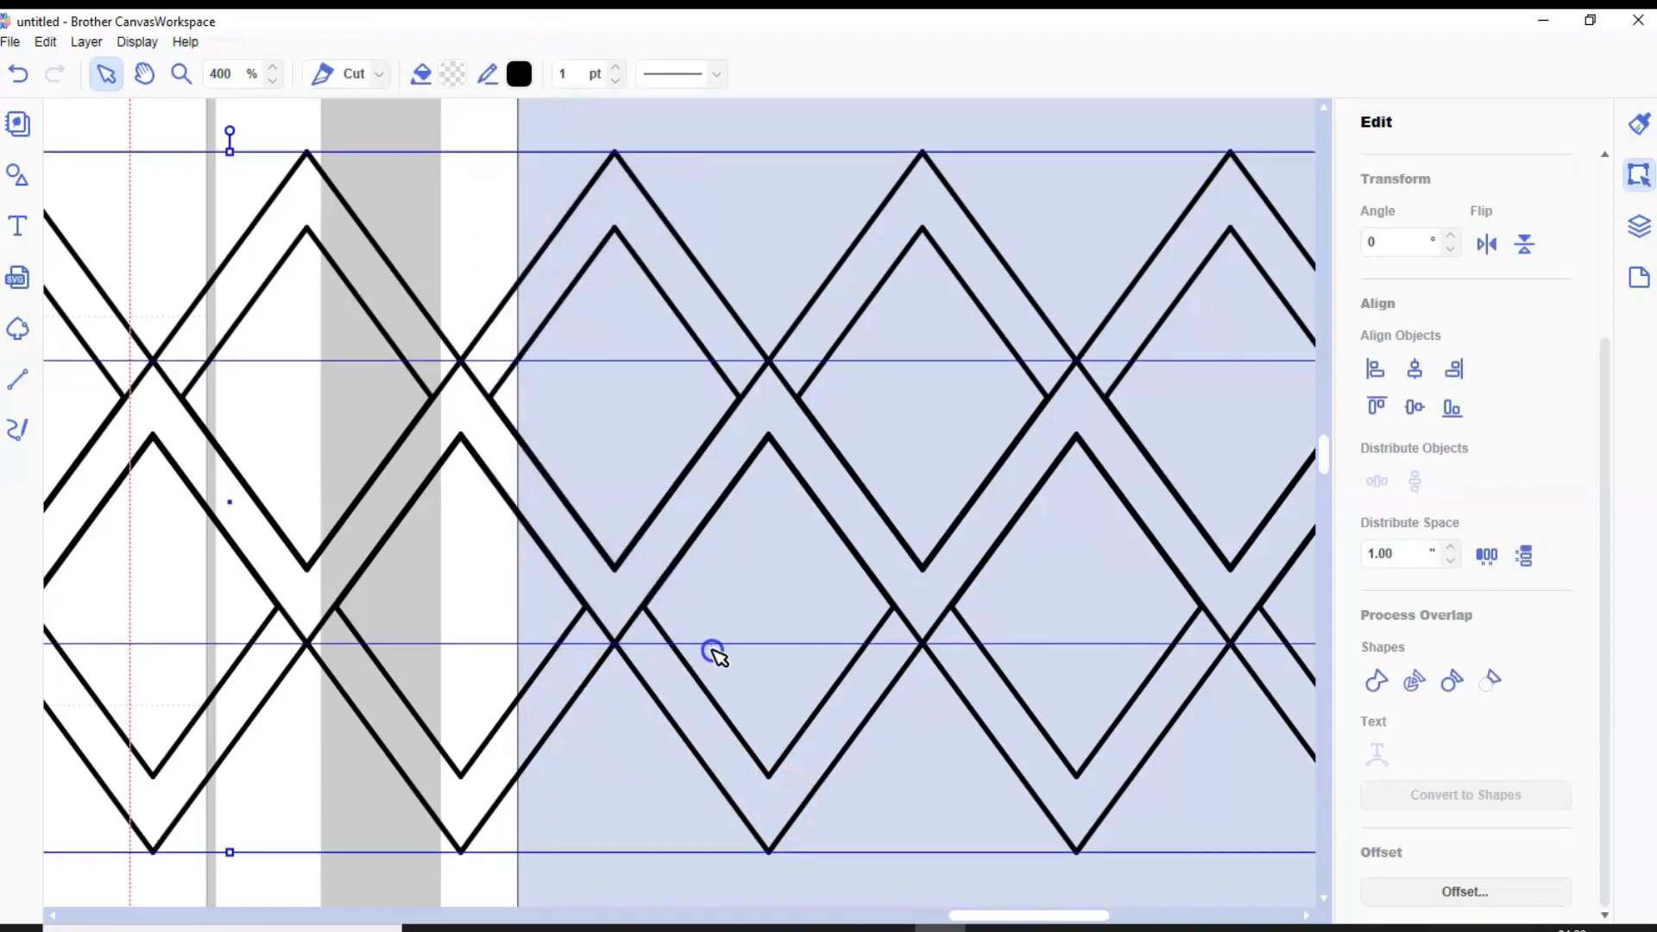
click(1375, 677)
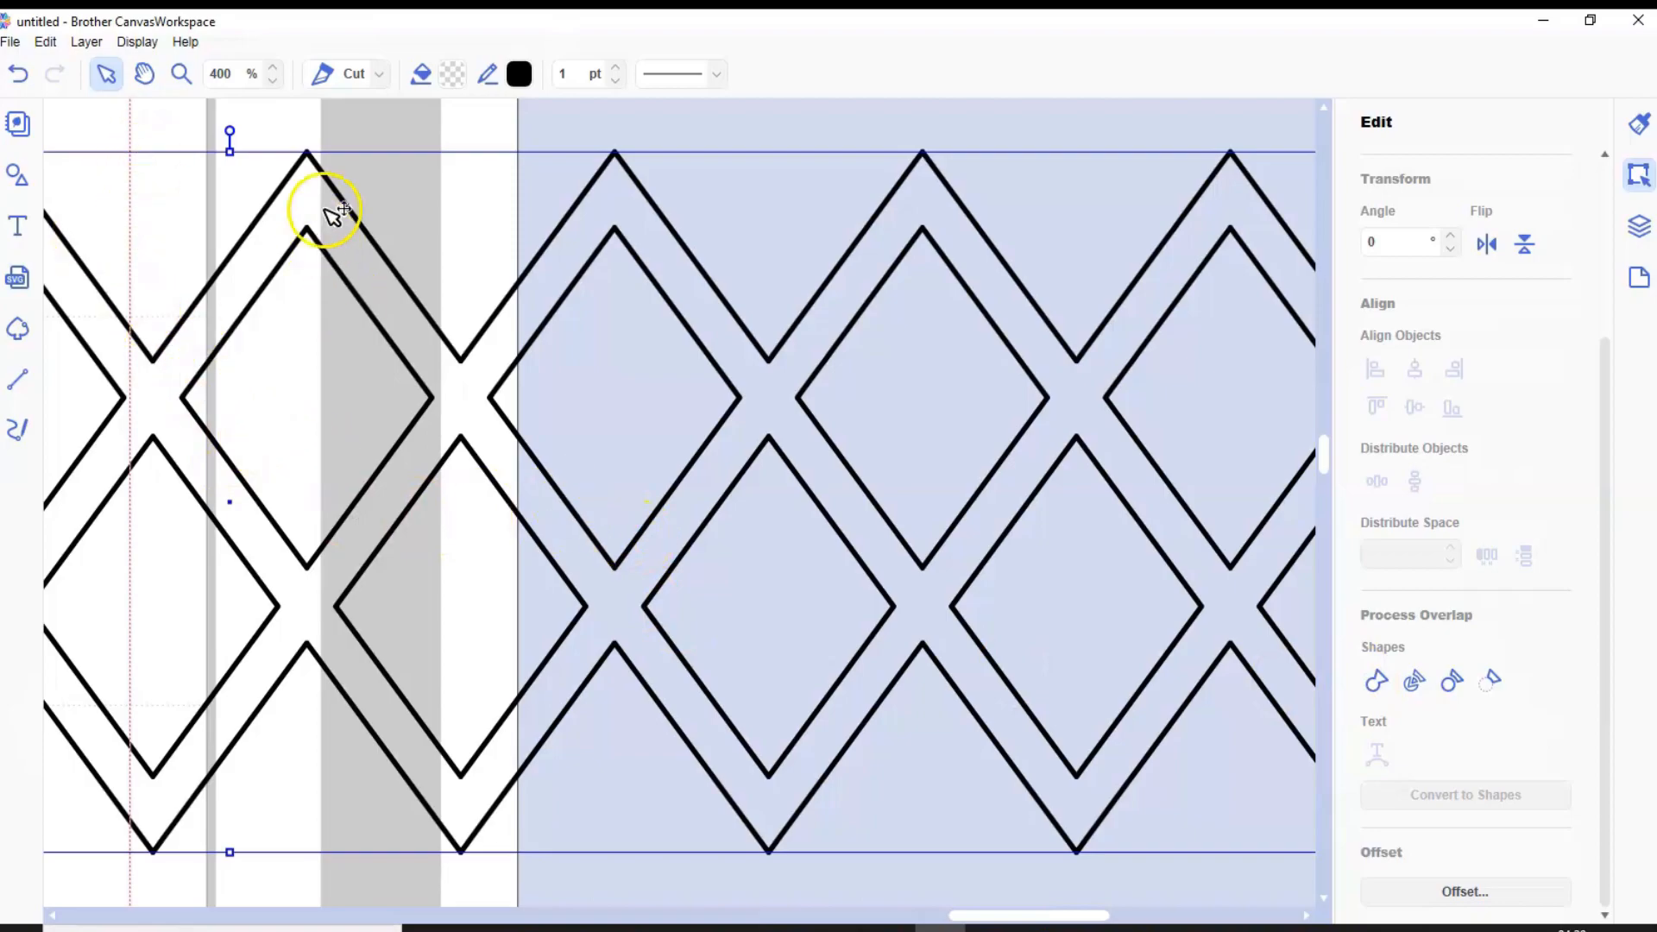
Move the welded two-row diamond lattice up and to the right on the canvas
click(273, 80)
click(273, 81)
click(273, 80)
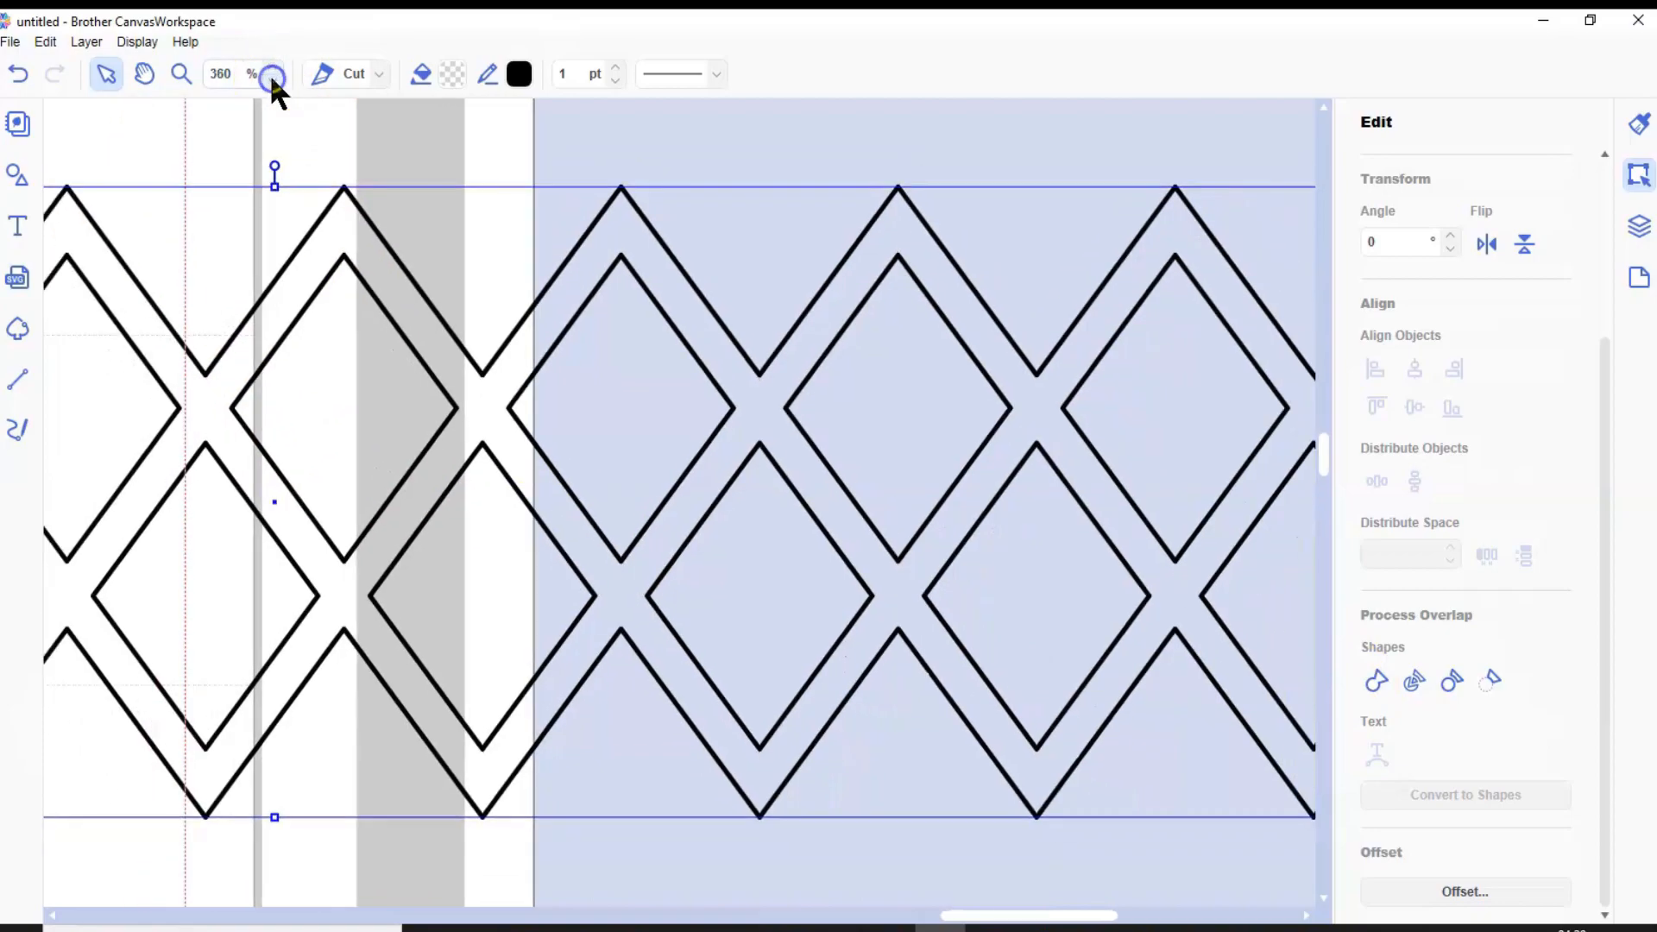
click(272, 81)
click(272, 80)
click(273, 80)
click(273, 80)
click(272, 80)
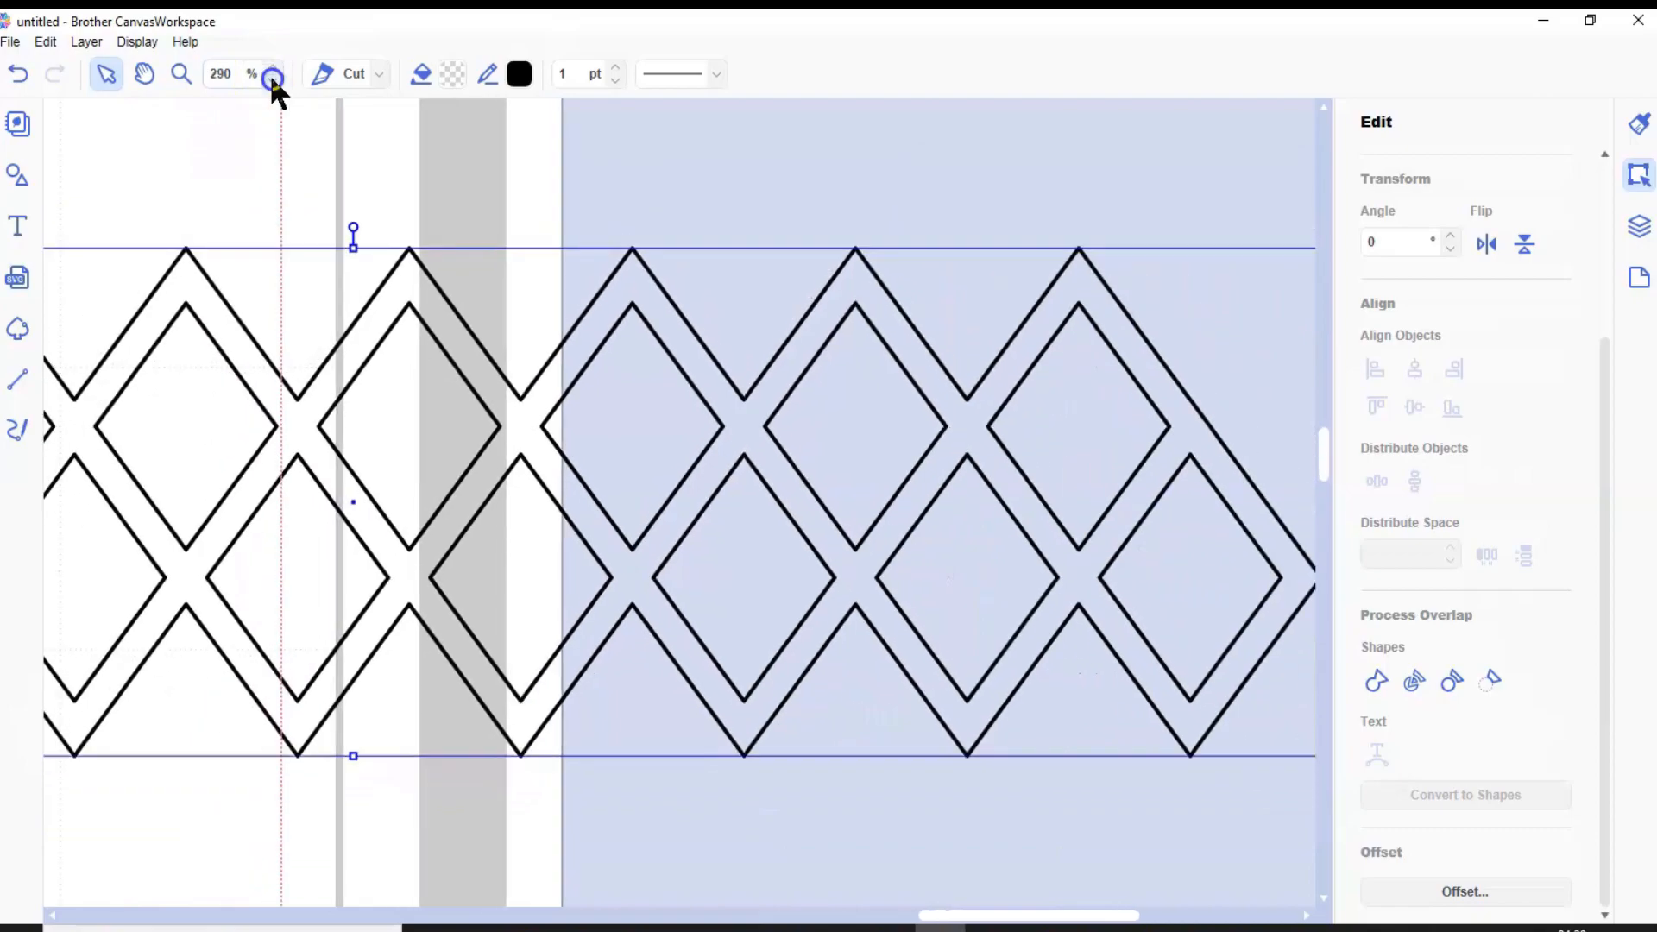
click(273, 80)
click(273, 80)
click(273, 80)
click(273, 81)
click(273, 80)
click(272, 81)
click(272, 81)
click(273, 80)
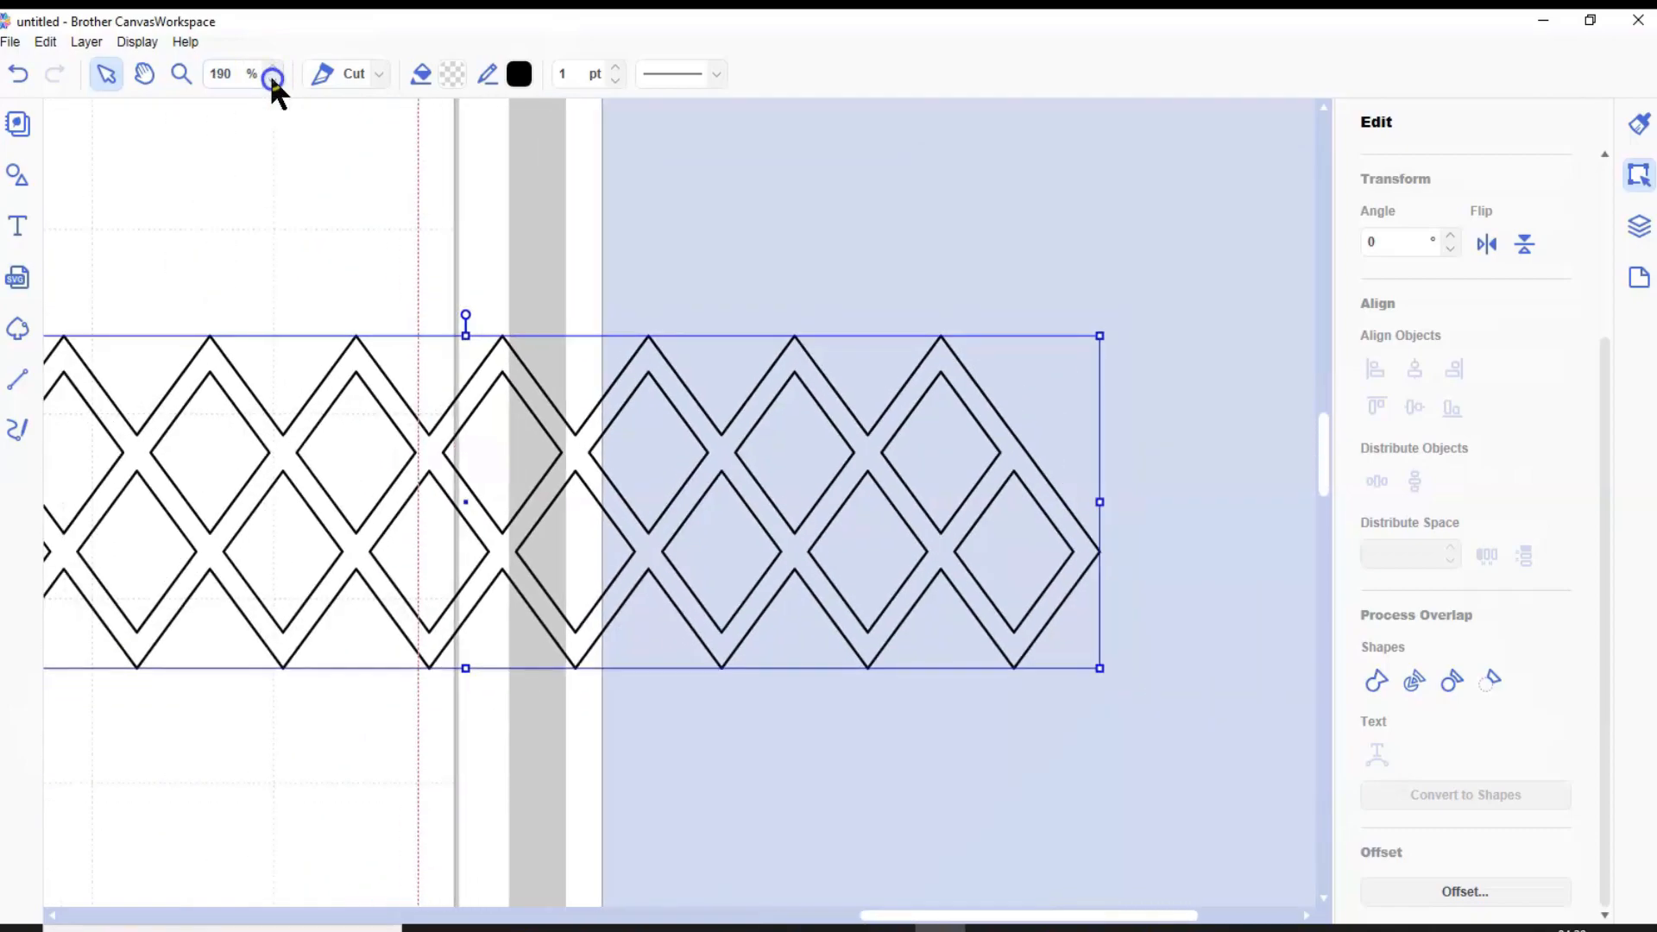
click(273, 81)
click(272, 80)
click(609, 450)
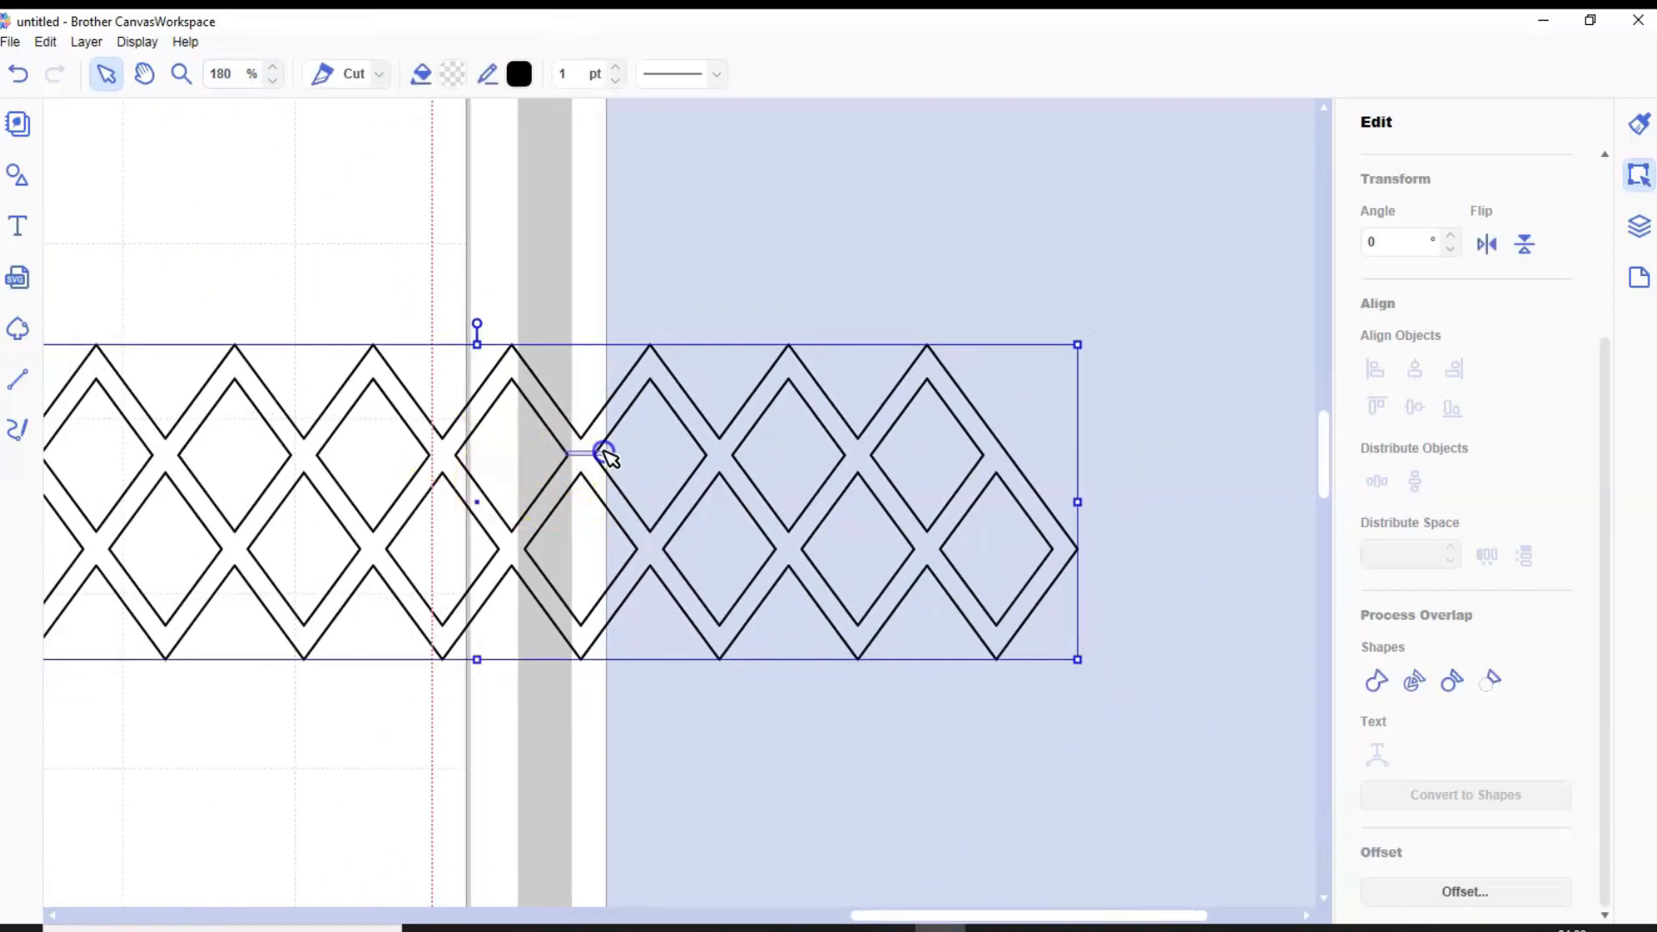
drag(587, 460, 759, 354)
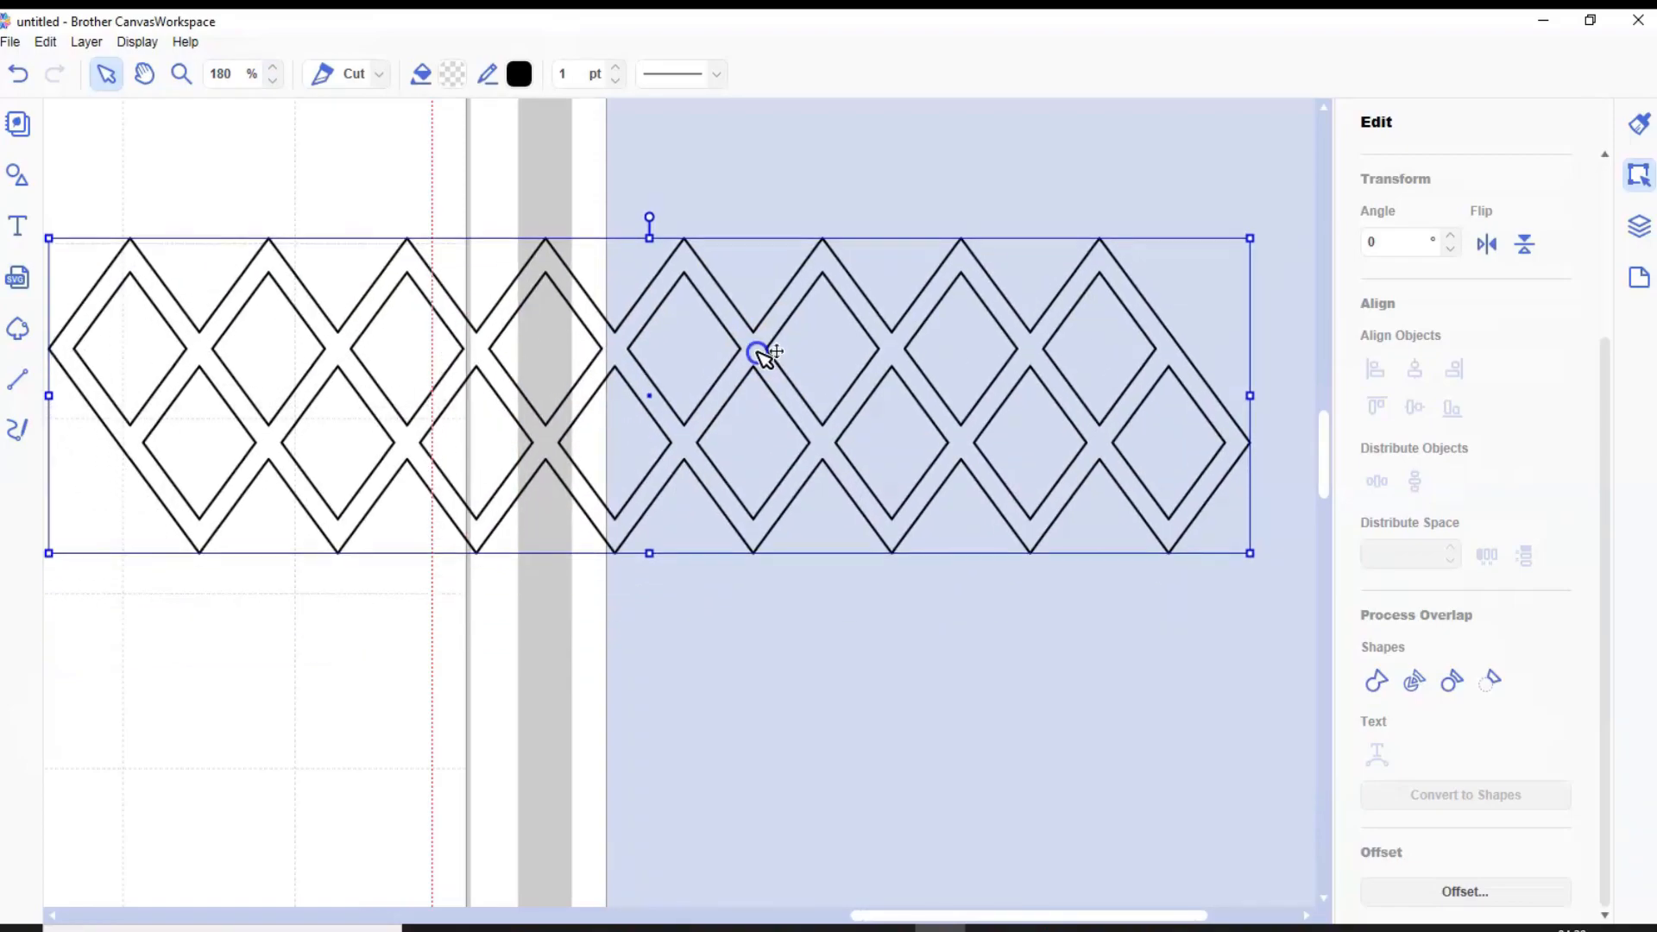
Duplicate the two-row lattice and place the copy directly below, overlapping the original's lower points
click(95, 41)
click(130, 66)
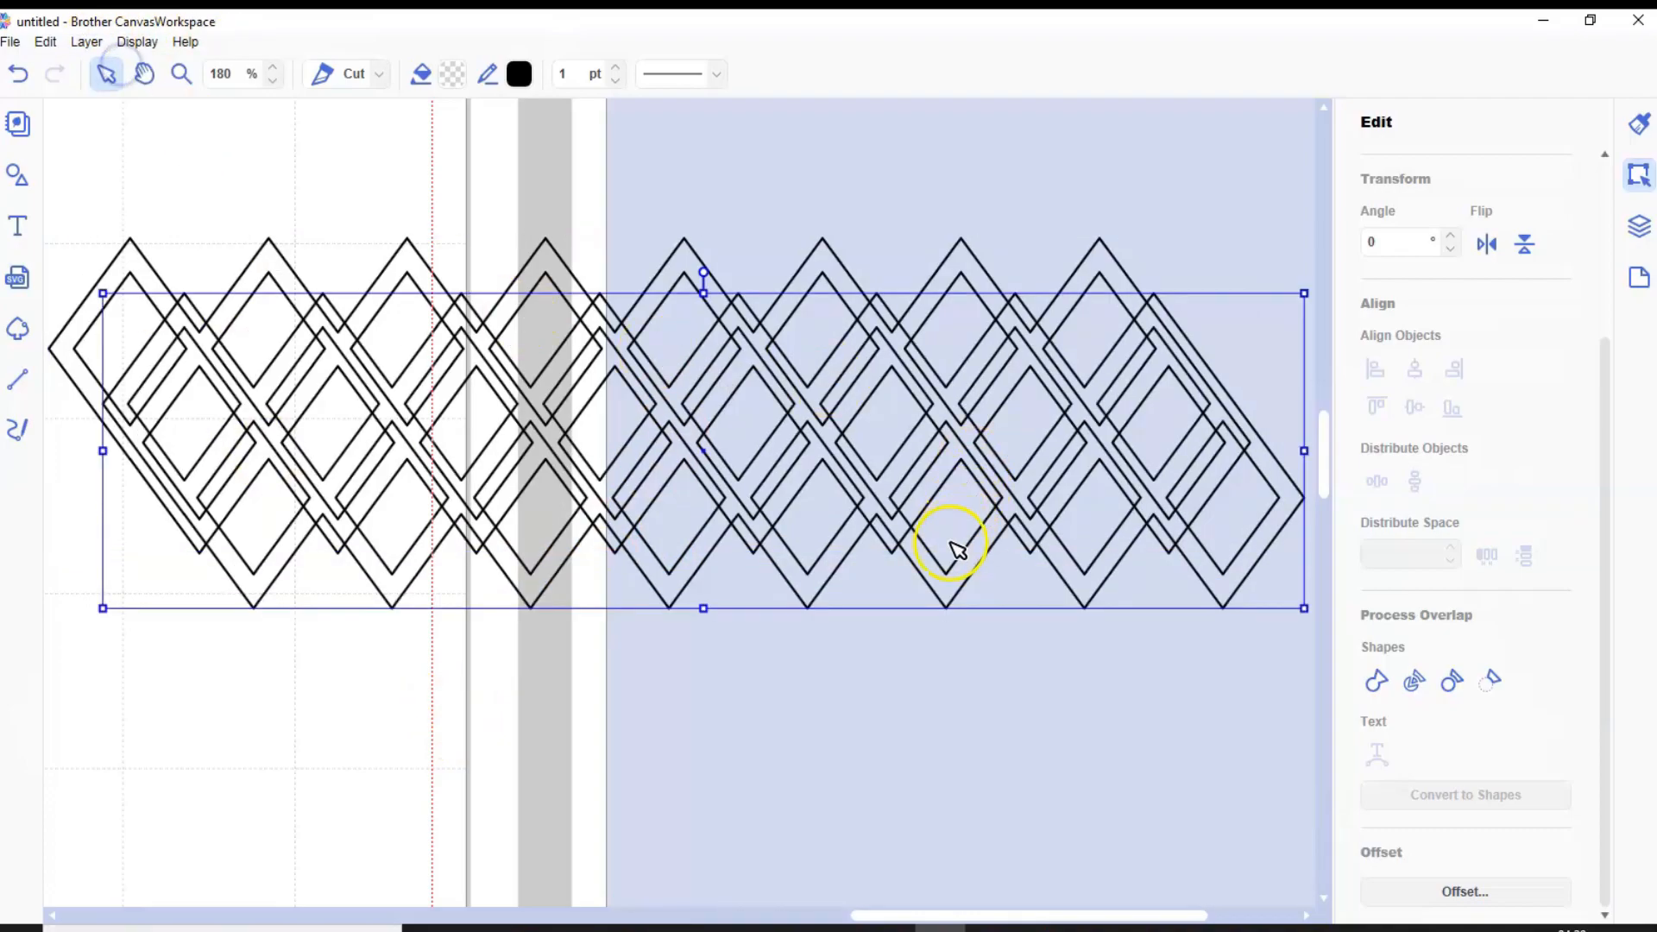
drag(949, 591, 891, 725)
Align the two lattice pieces on their horizontal centers and weld them into a four-row lattice
drag(406, 204, 482, 655)
click(1414, 370)
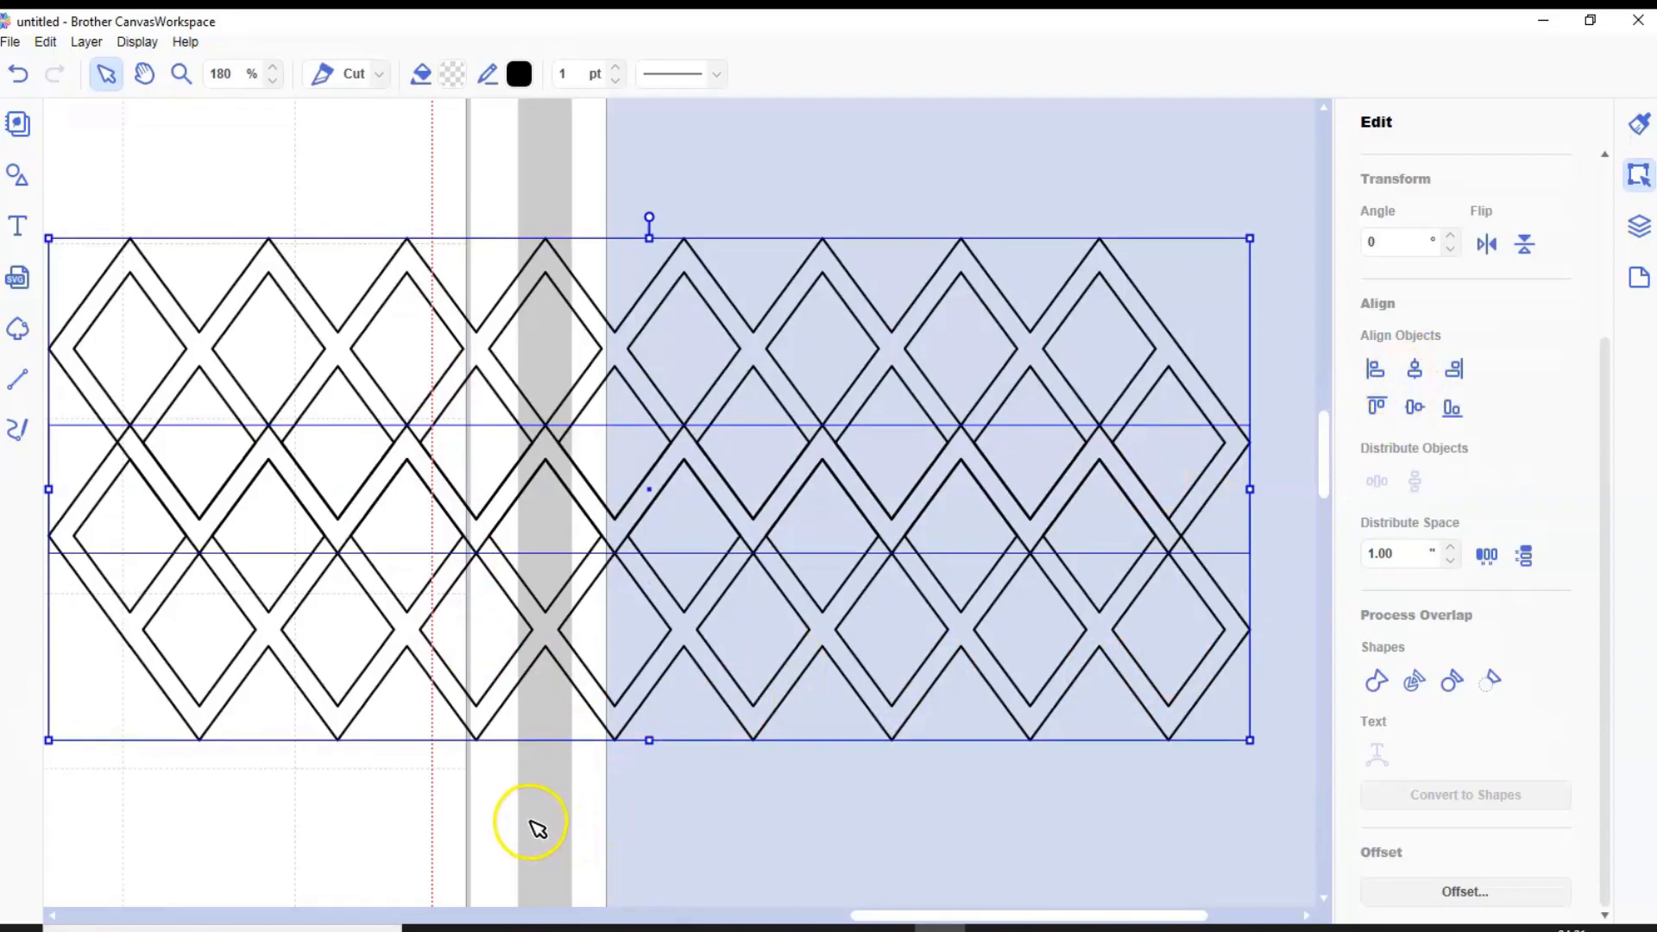
click(1374, 680)
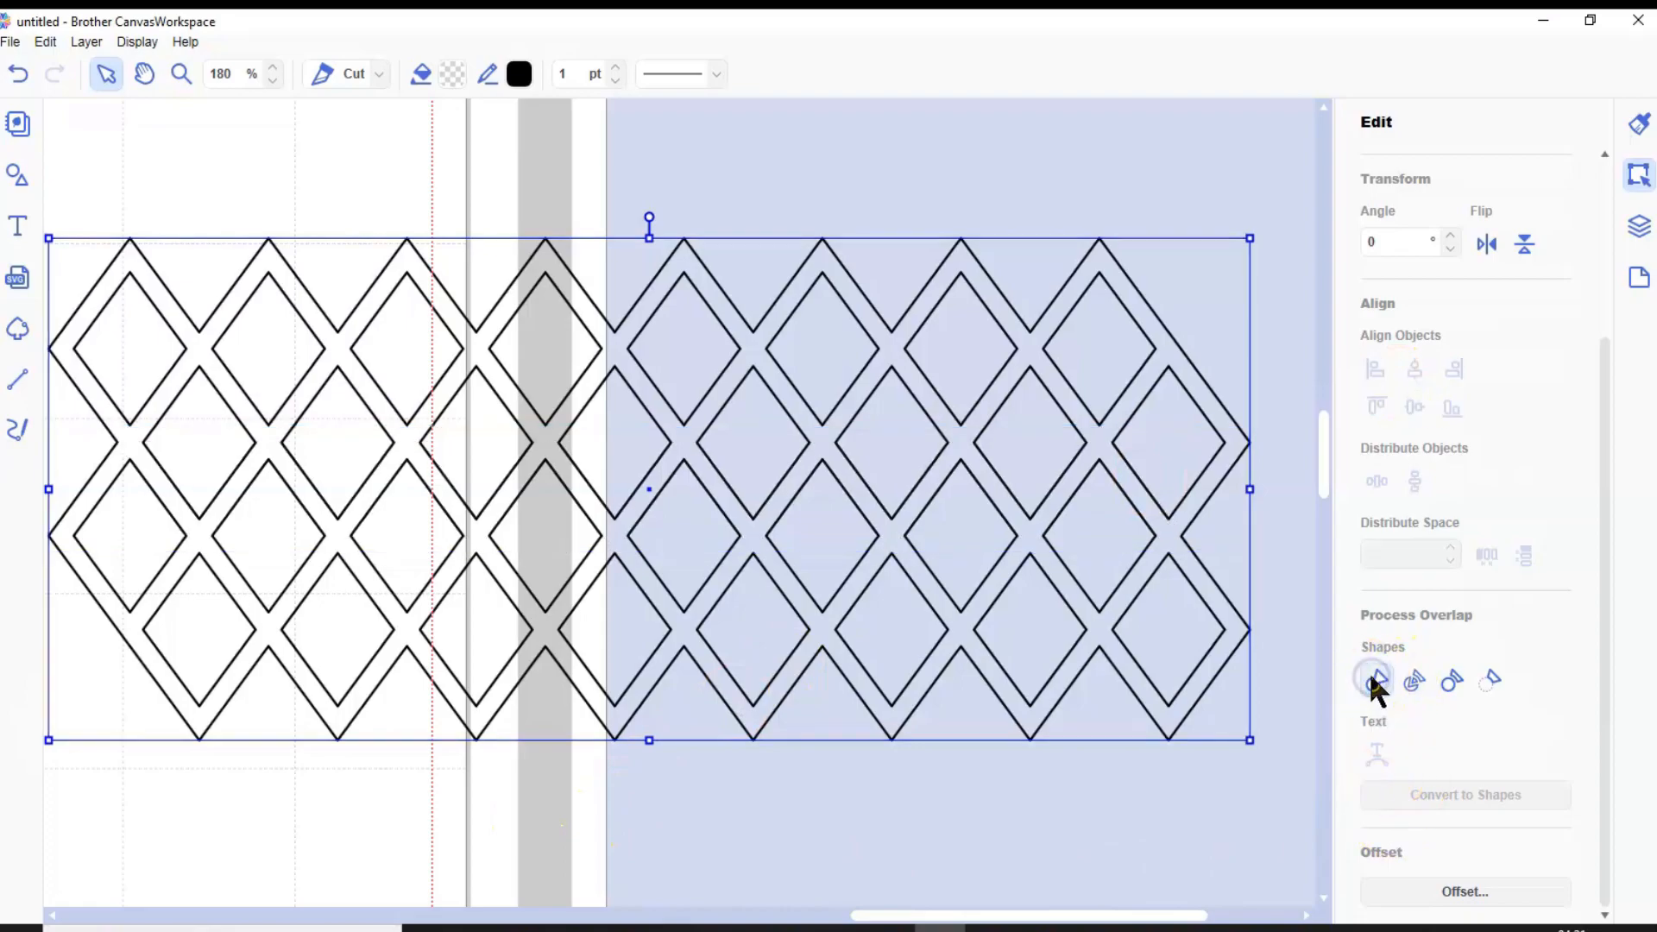
Duplicate the four-row lattice and position the copy beneath it so the copy's upper points overlap the original's lower edge
click(86, 42)
click(111, 69)
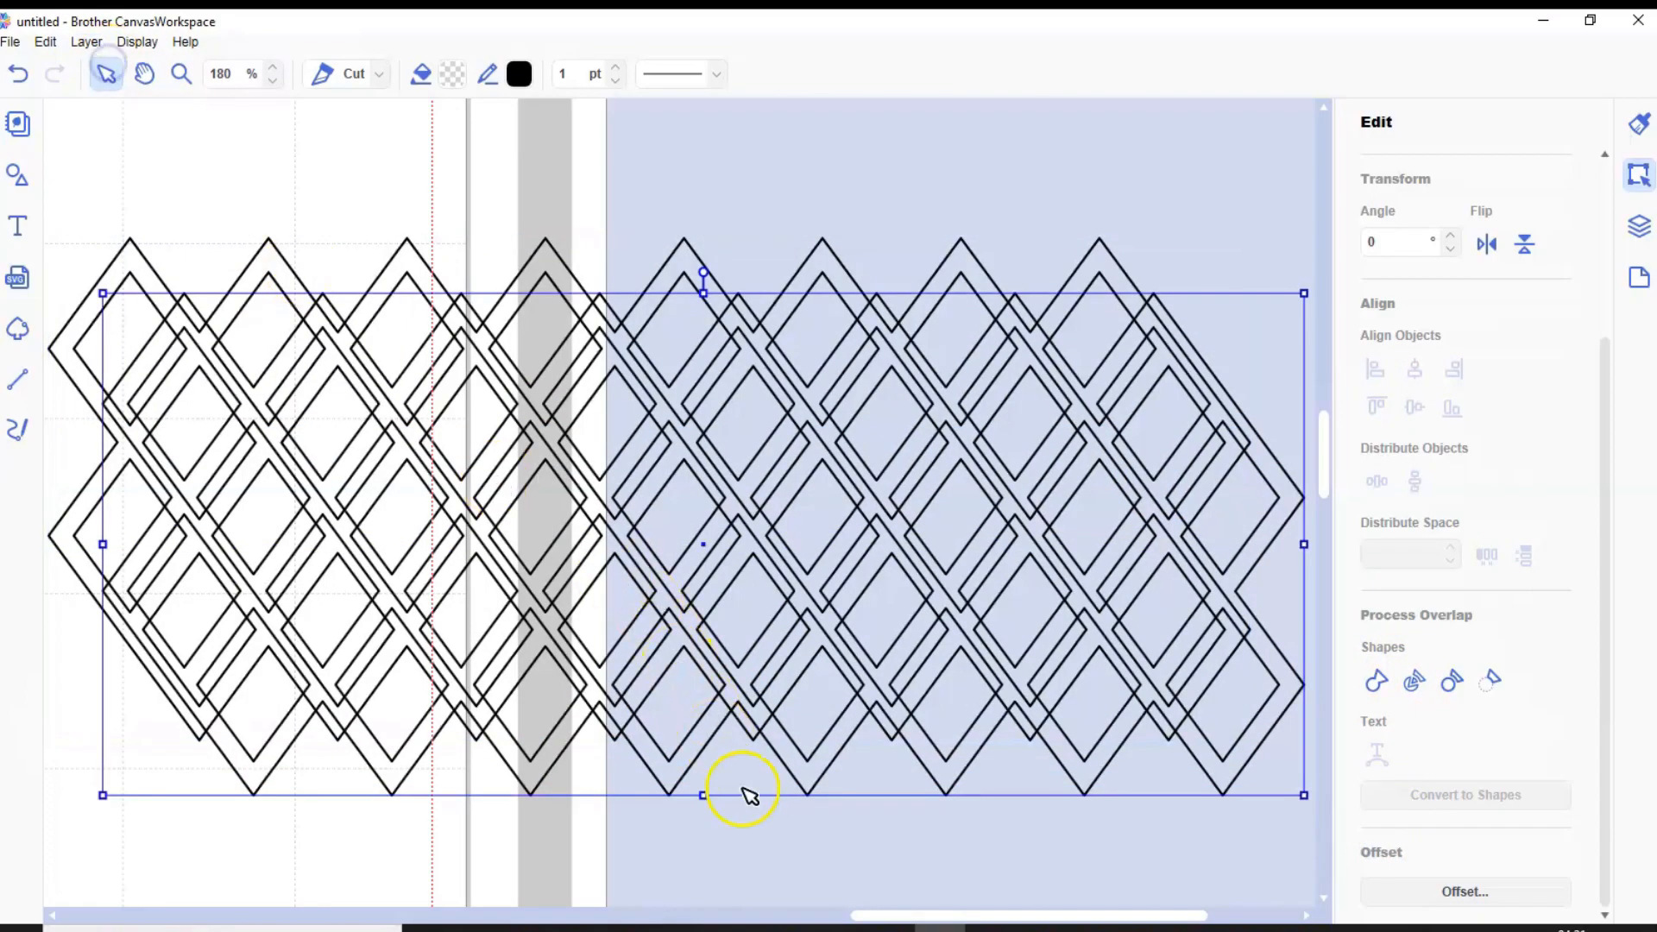
drag(811, 767, 832, 921)
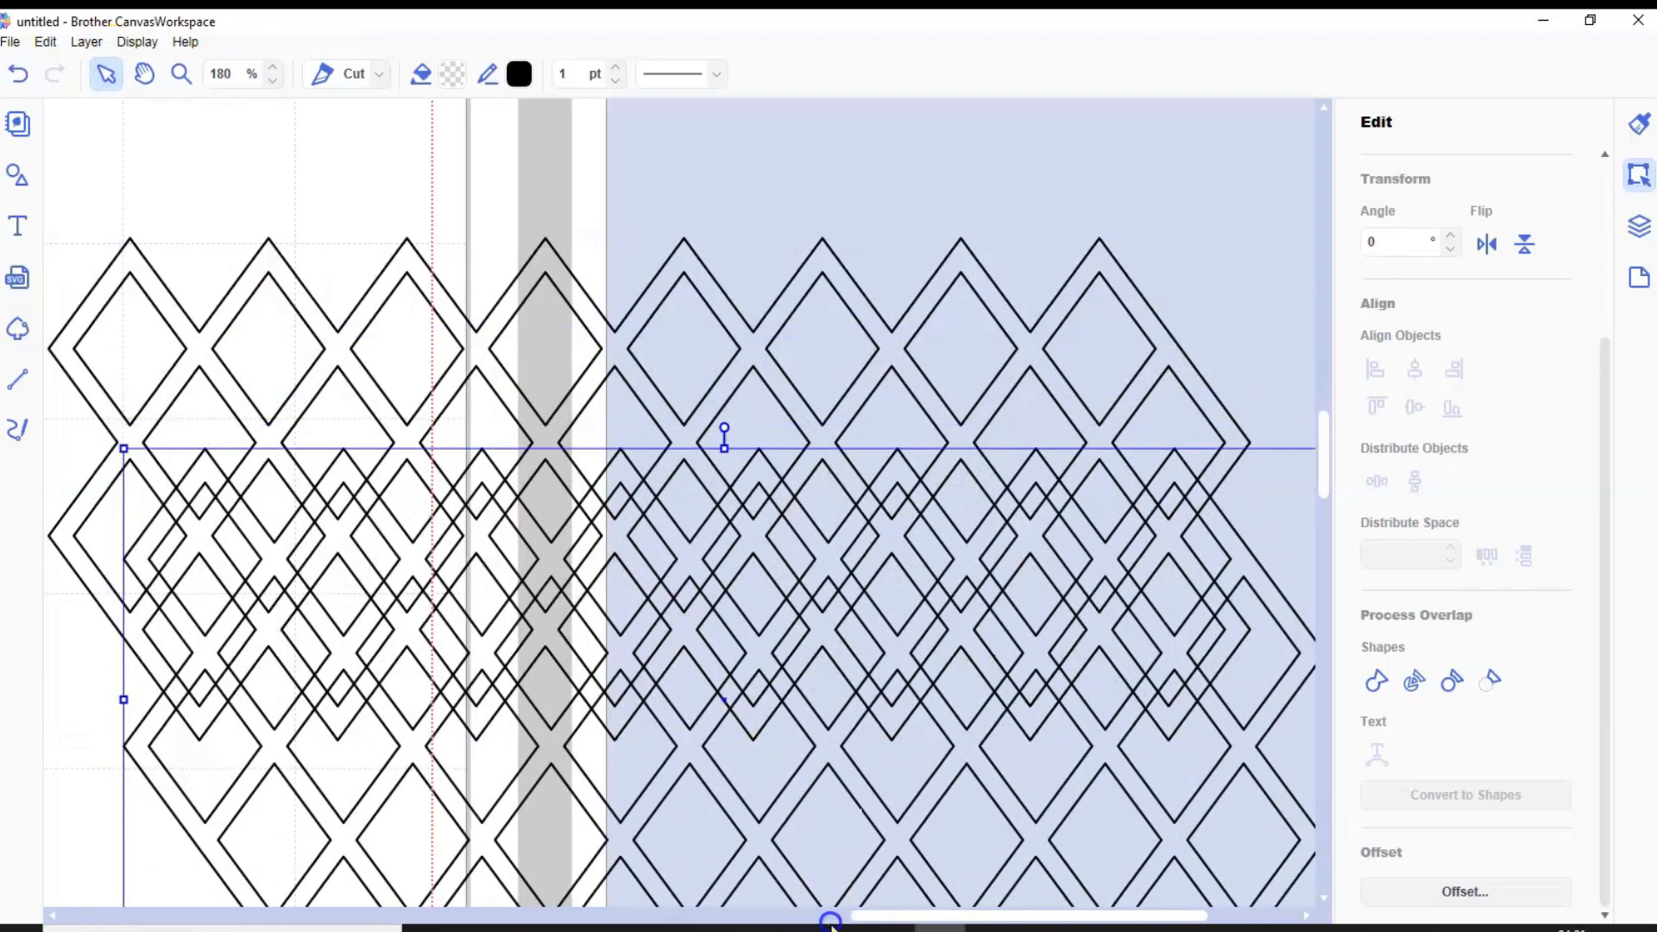
drag(803, 708, 731, 874)
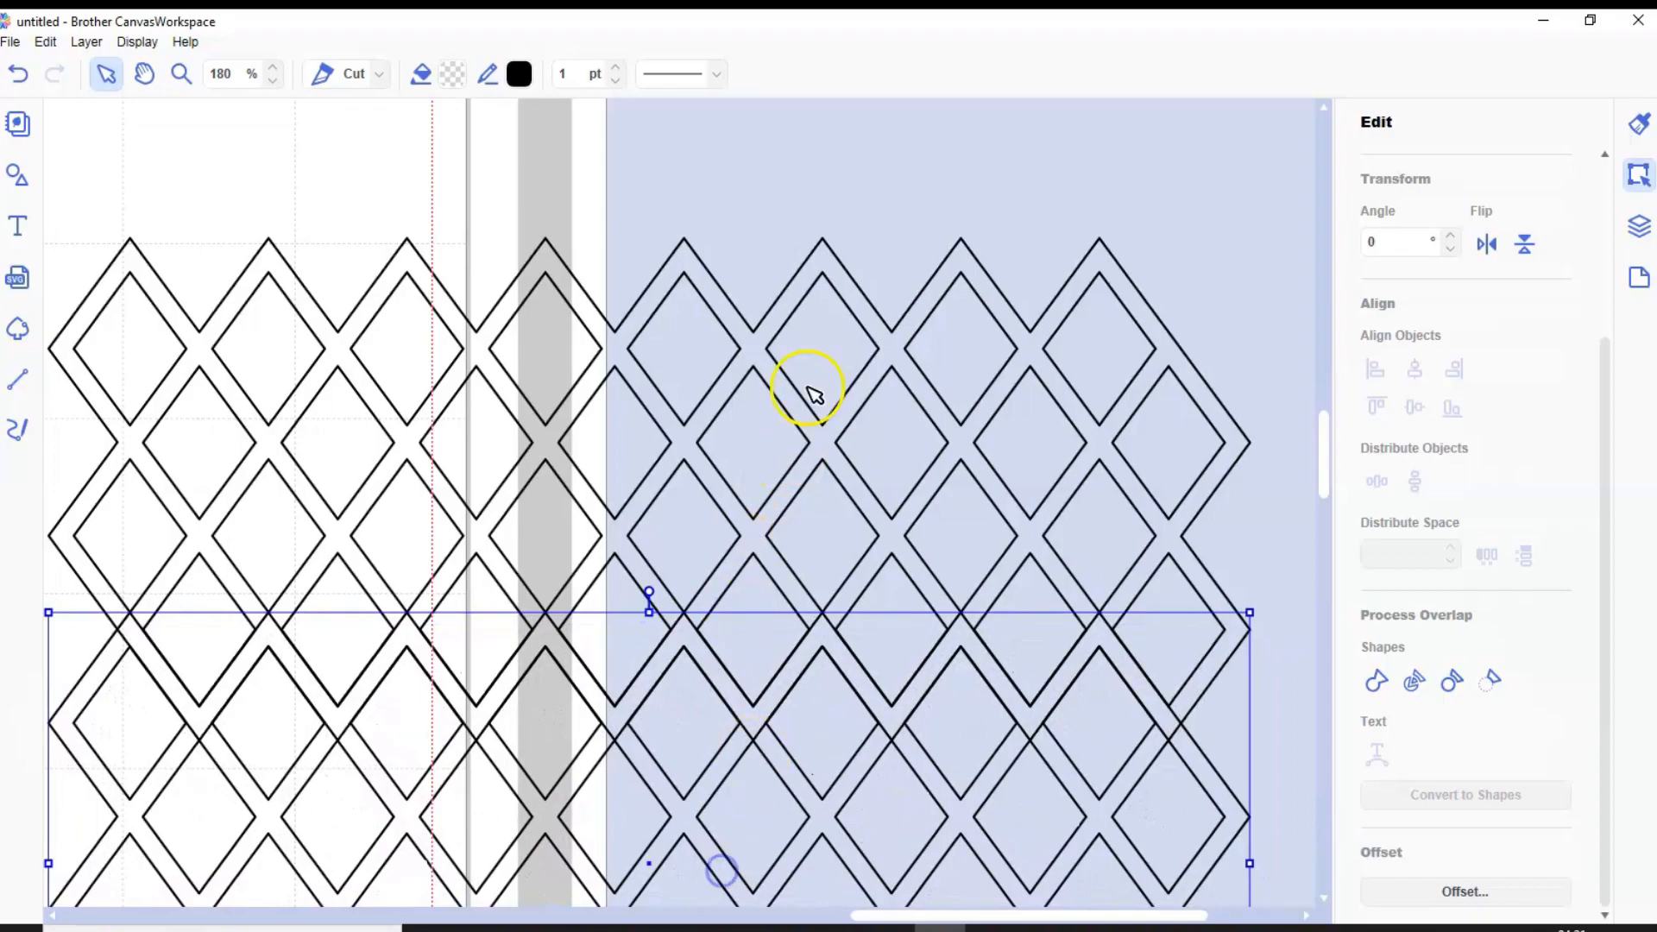
Center both four-row lattices horizontally on each other and weld them into one eight-row lattice
drag(769, 244, 773, 814)
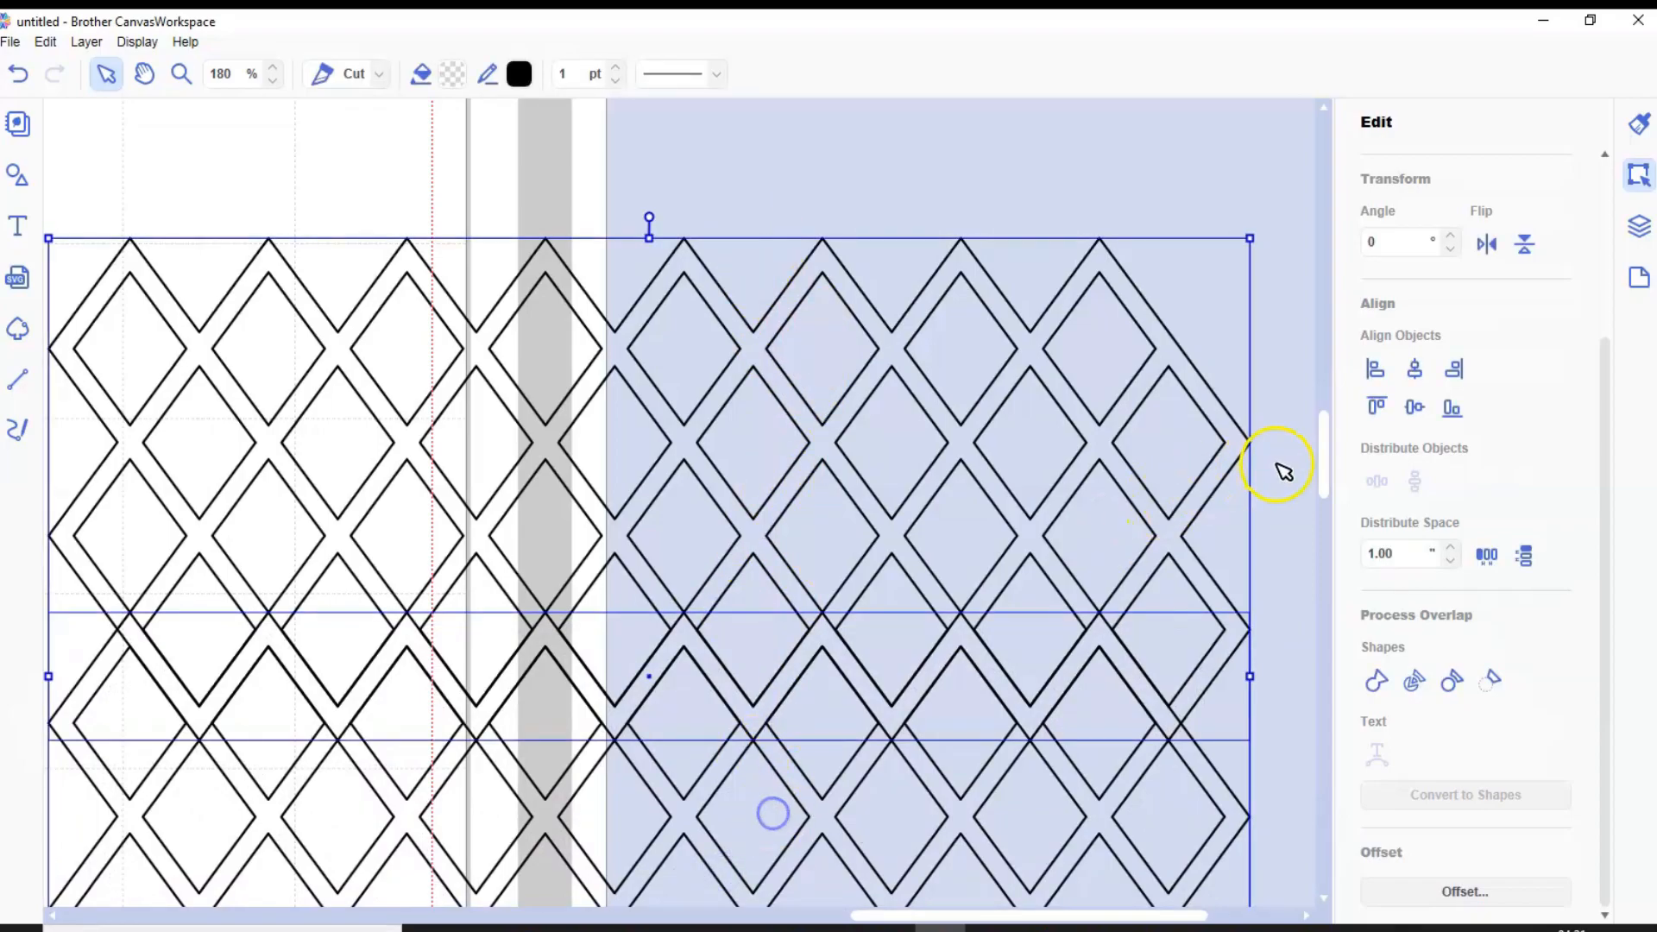
click(1413, 369)
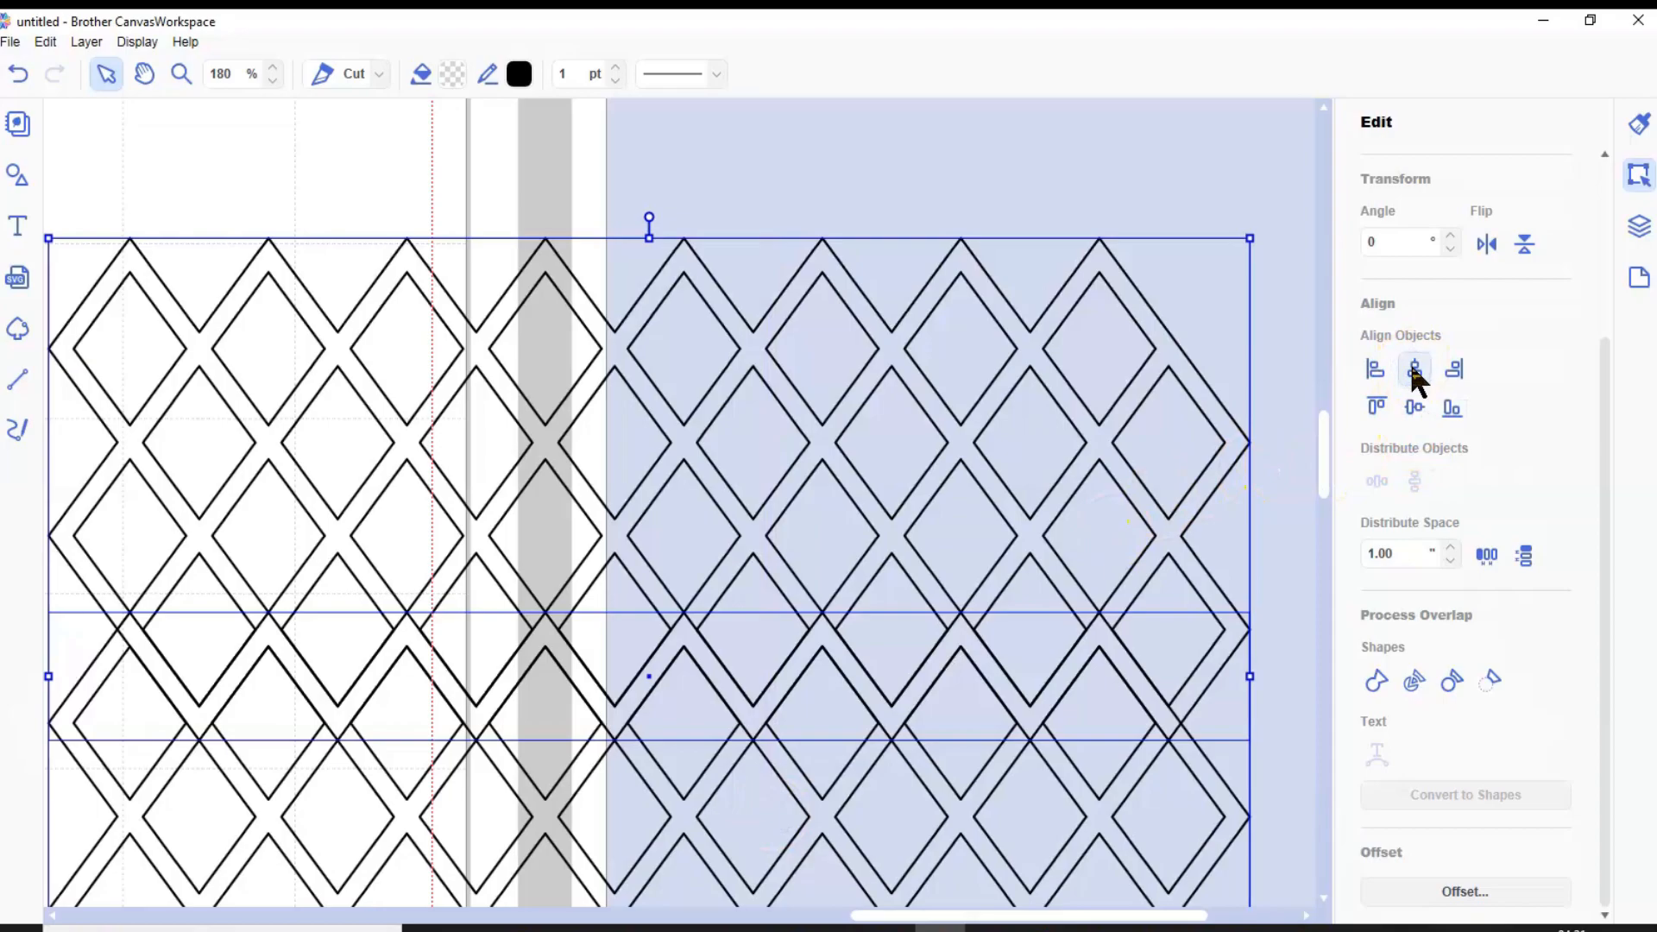
click(1374, 679)
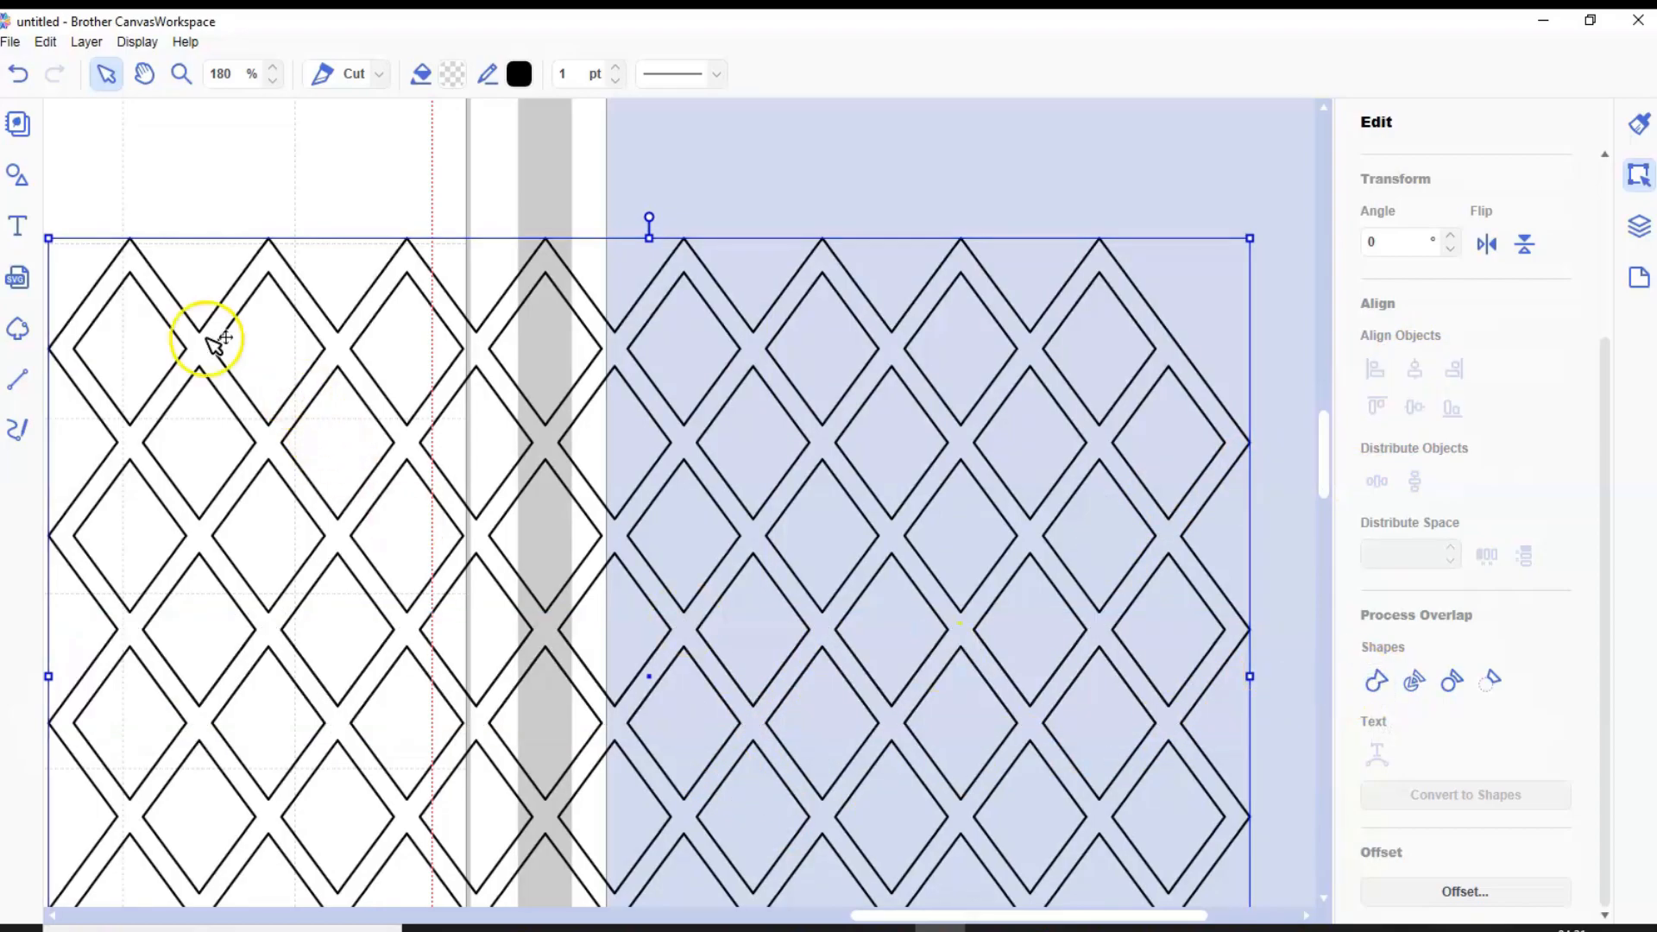
Move the finished lattice up and left so most of it lies on the upper right area of the cutting mat
click(136, 41)
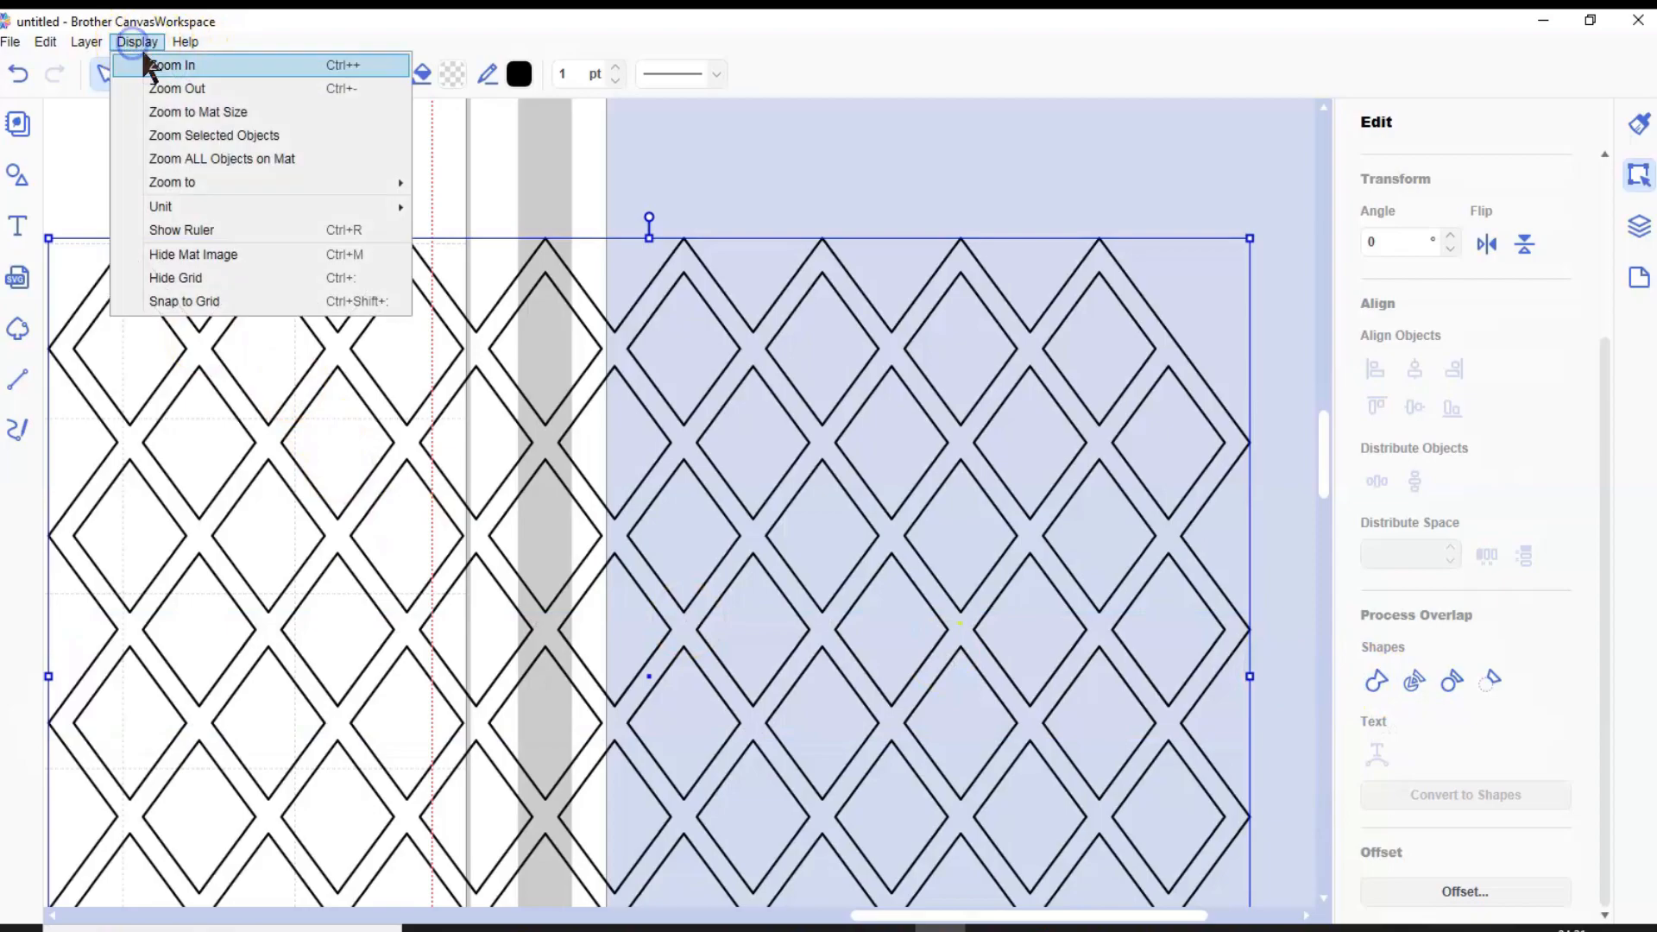
click(180, 108)
drag(1113, 345, 964, 313)
drag(984, 272, 985, 271)
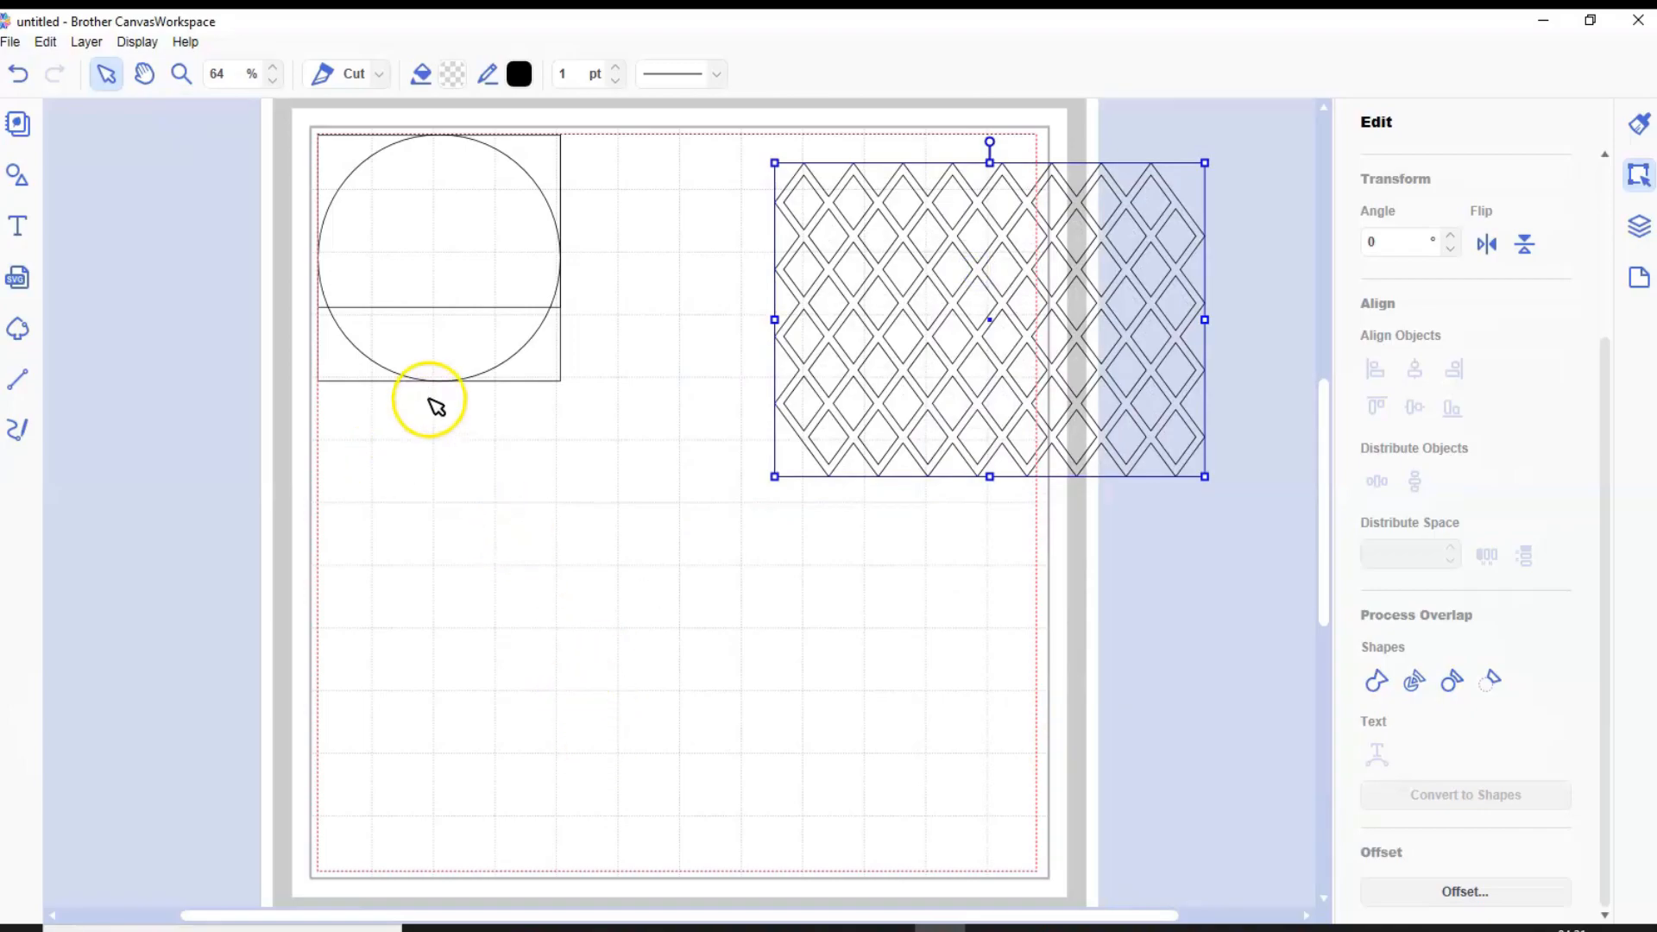
Separate the stacked outlines by moving the circle off the mat, the rectangle toward the lattice and the square to the lower left
drag(432, 266, 1237, 622)
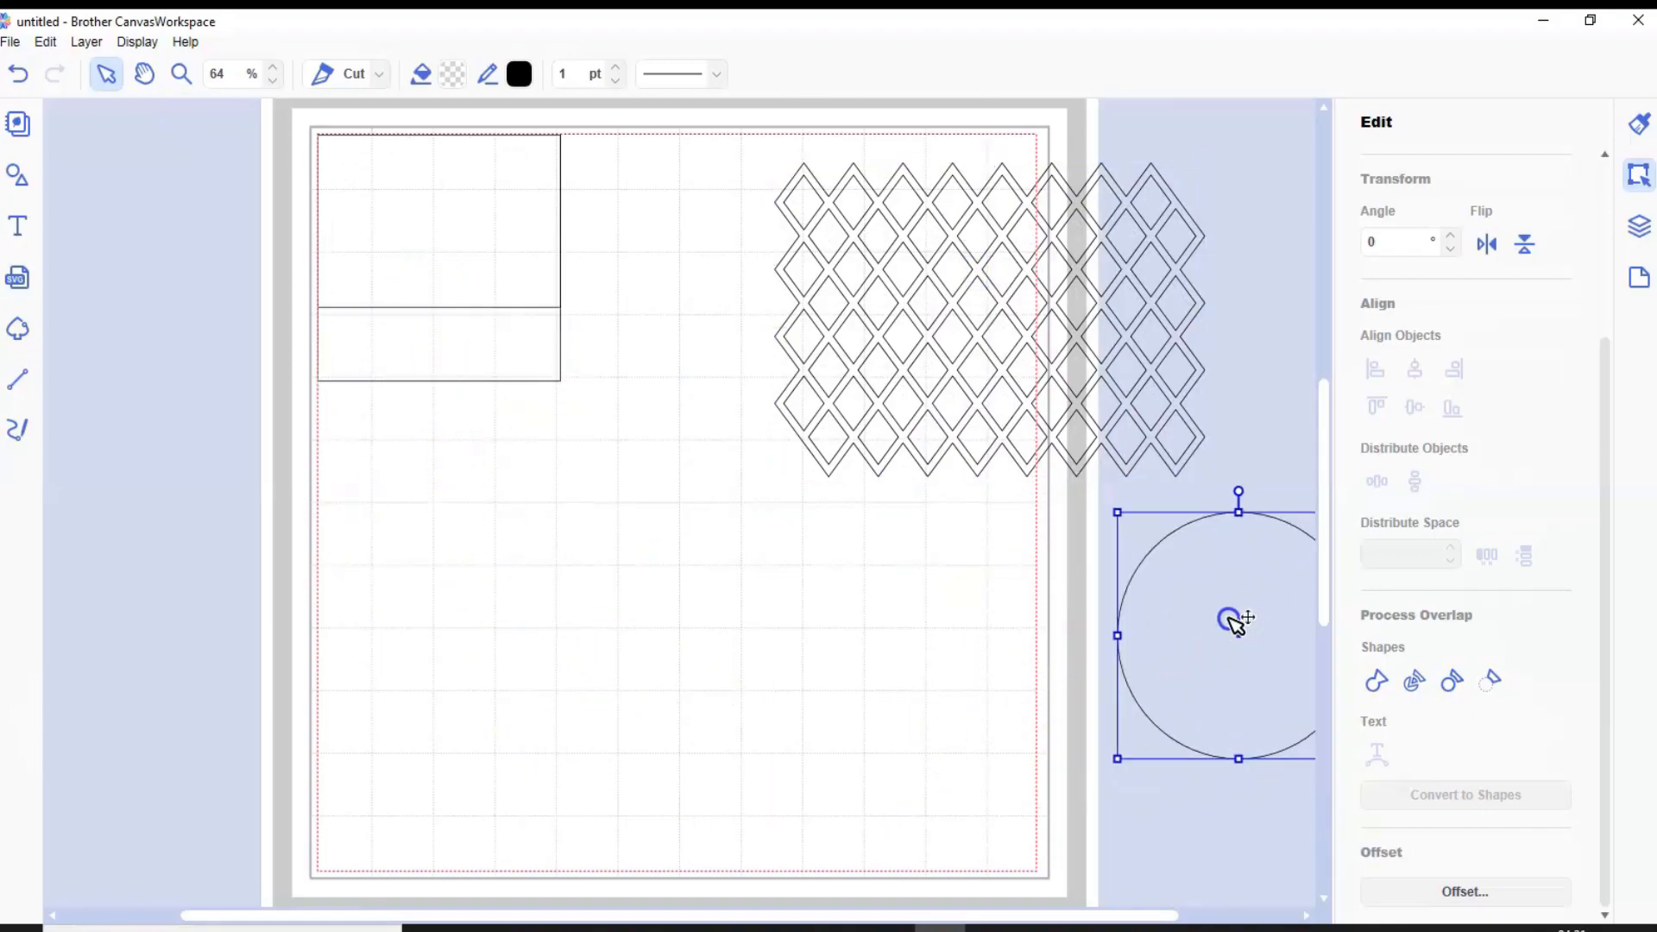
drag(418, 215, 720, 315)
drag(472, 210, 507, 549)
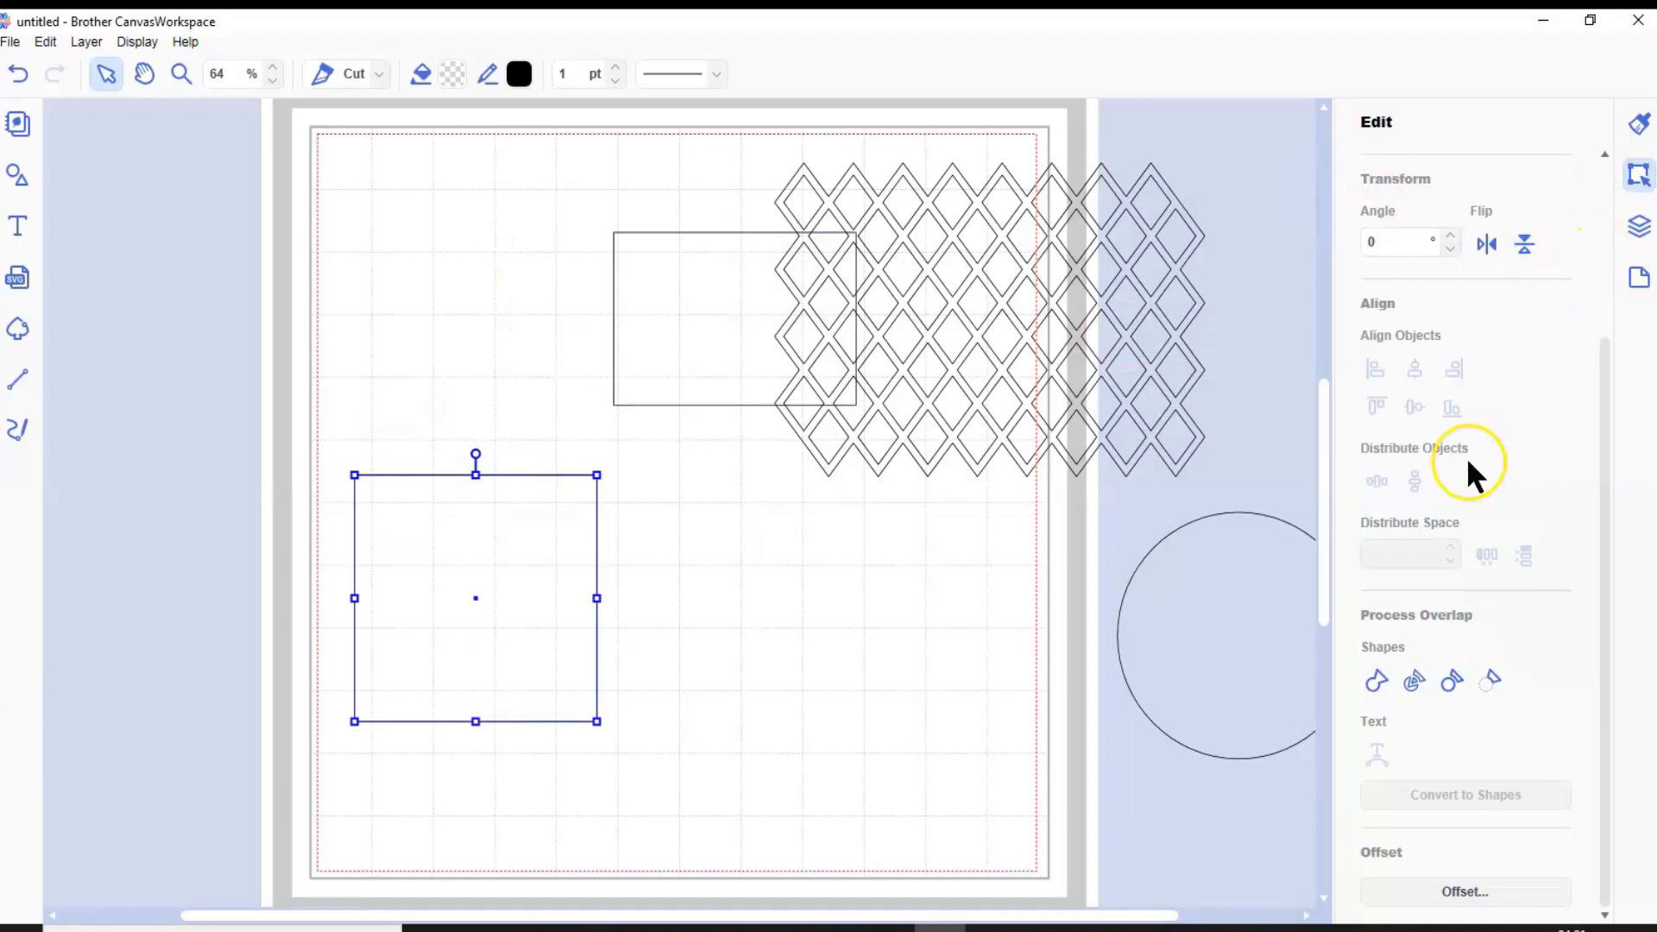
Set the square's width to 7.75 inches with its proportions kept and move it fully onto the lower left of the mat
scroll(1468, 458, up, 3)
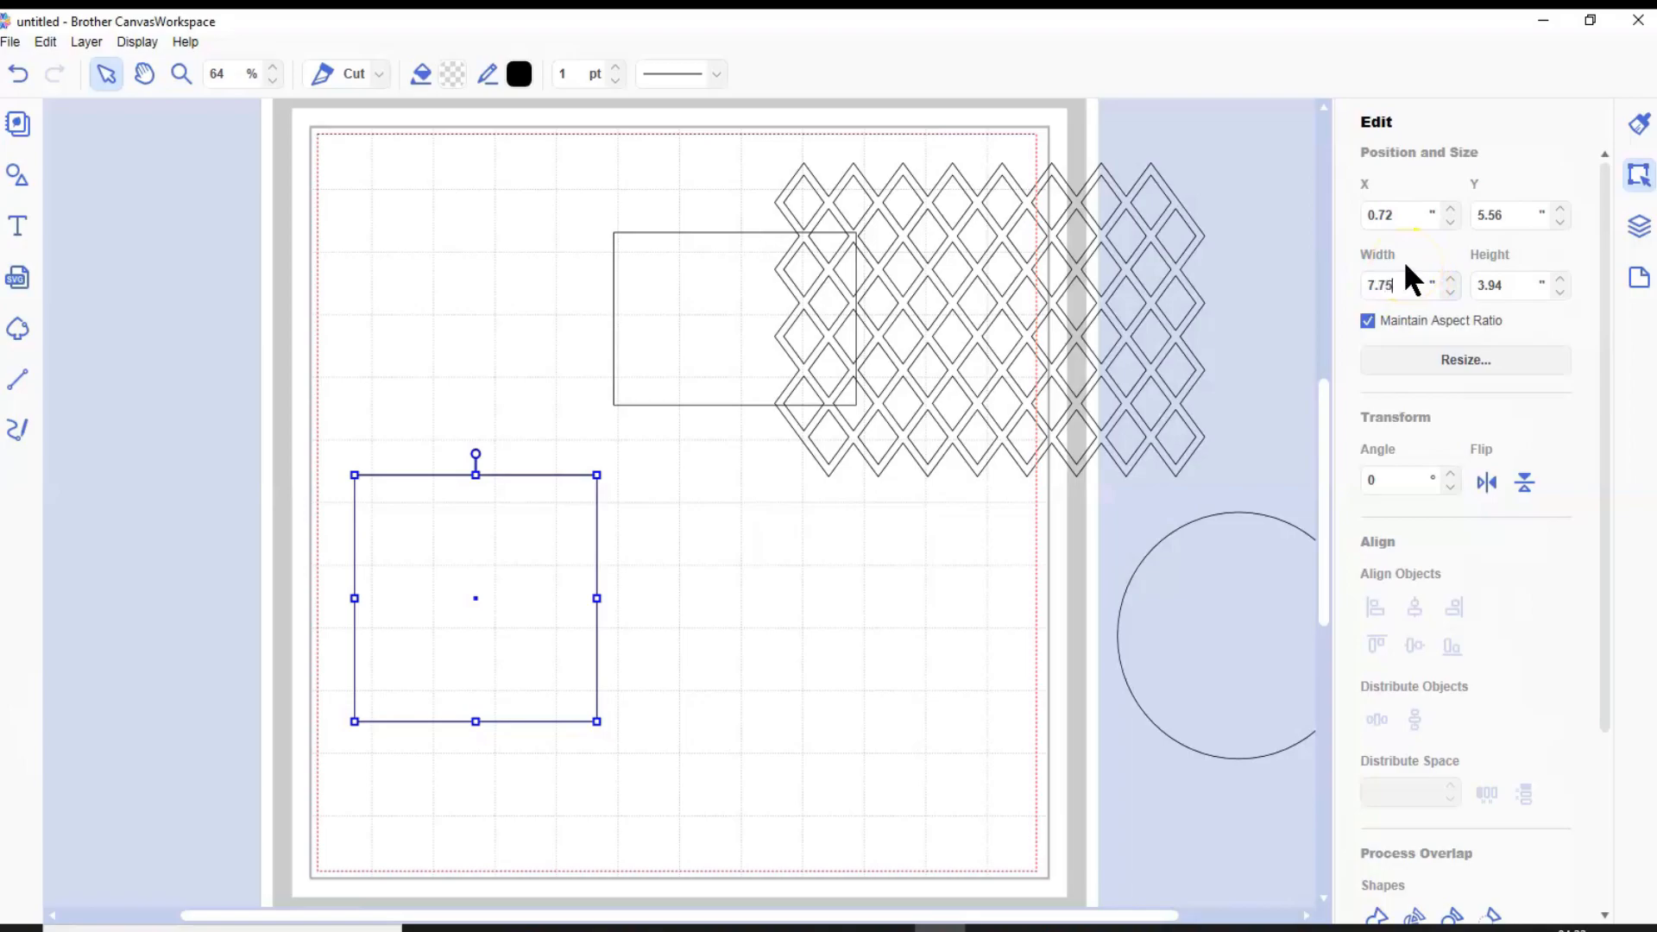
key(Return)
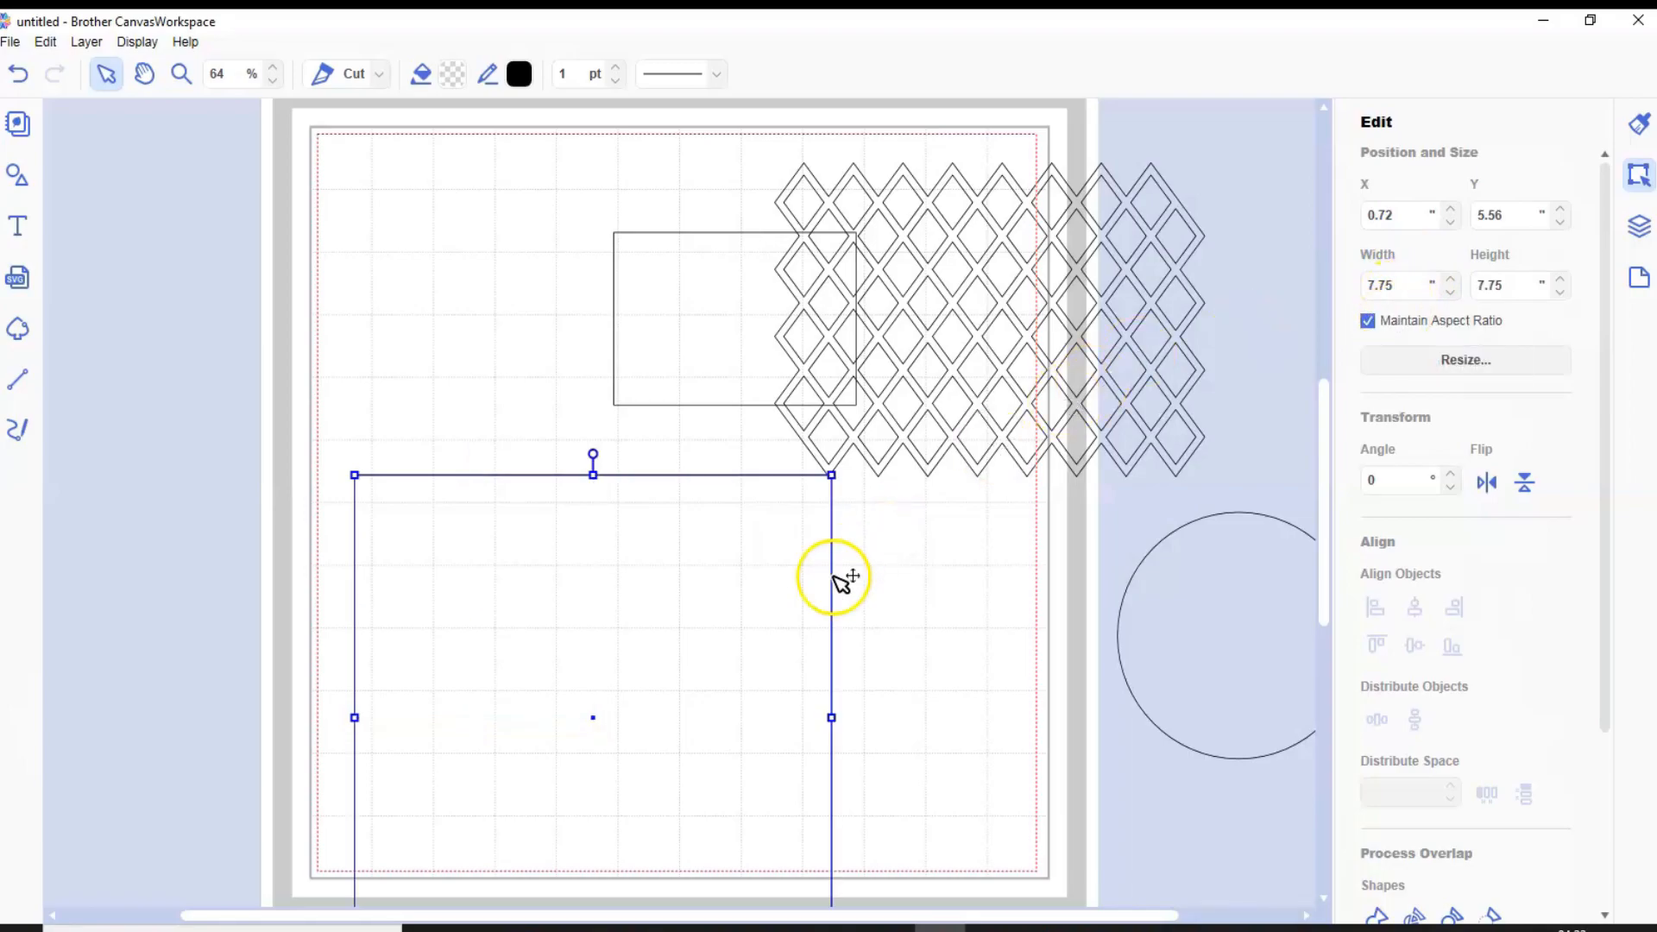
drag(640, 645, 581, 532)
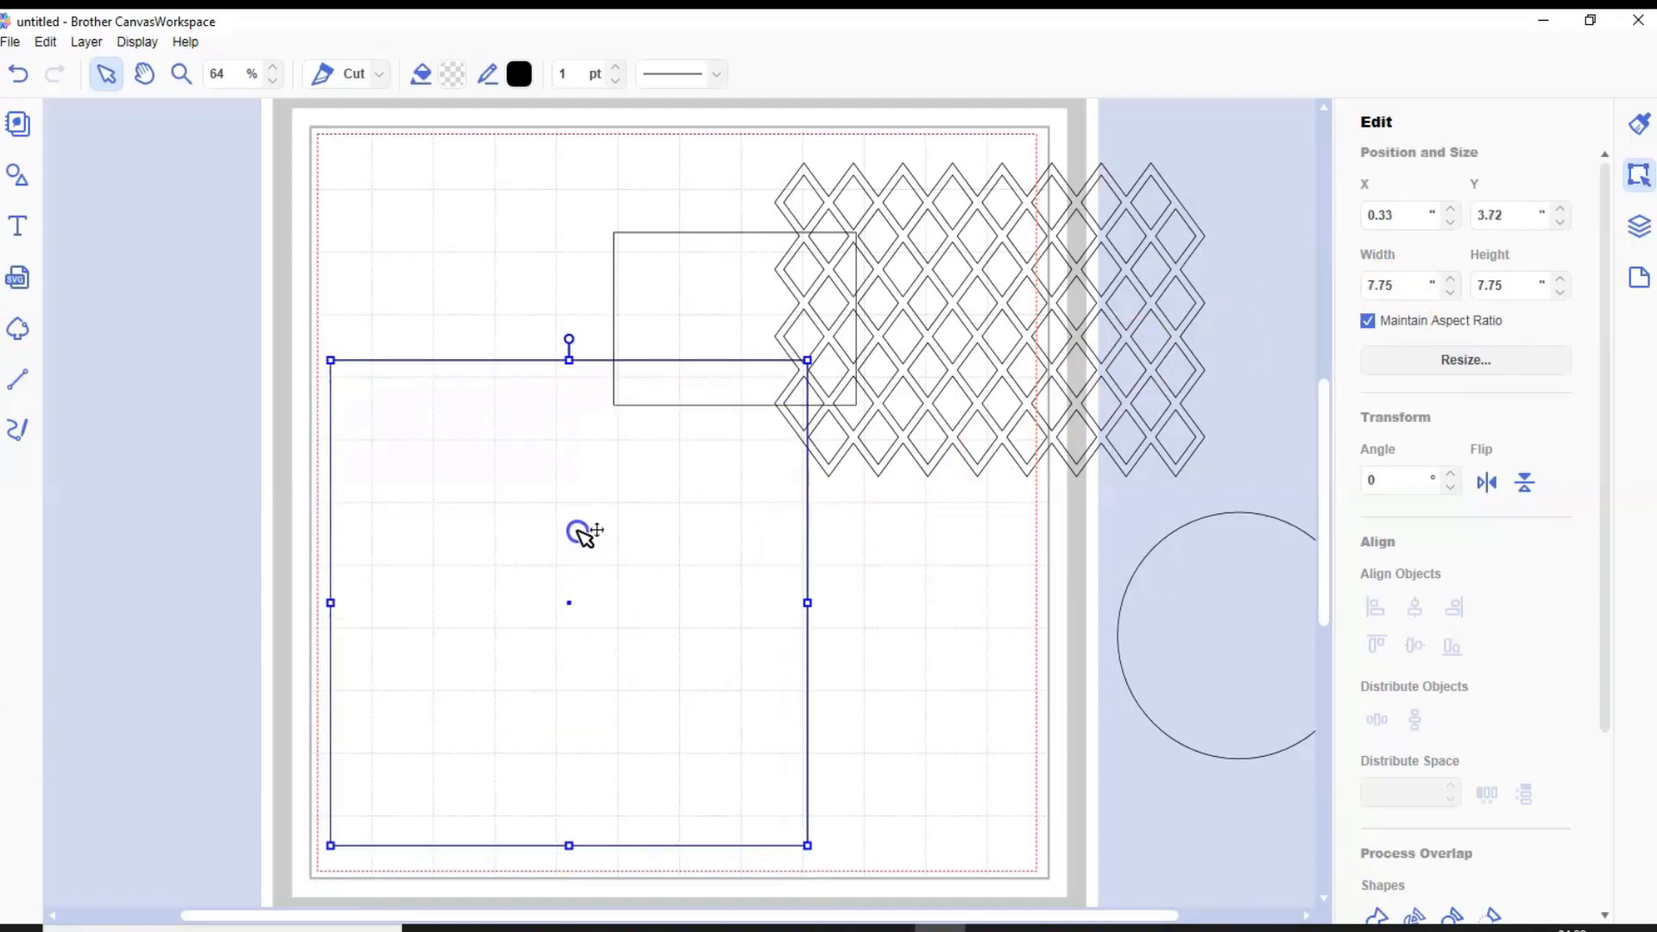
Move the rectangle inside the square and reshape it to a tall opening about 3.76 by 7.39 inches
click(656, 276)
drag(656, 276, 512, 494)
drag(696, 545, 686, 546)
drag(570, 632, 555, 833)
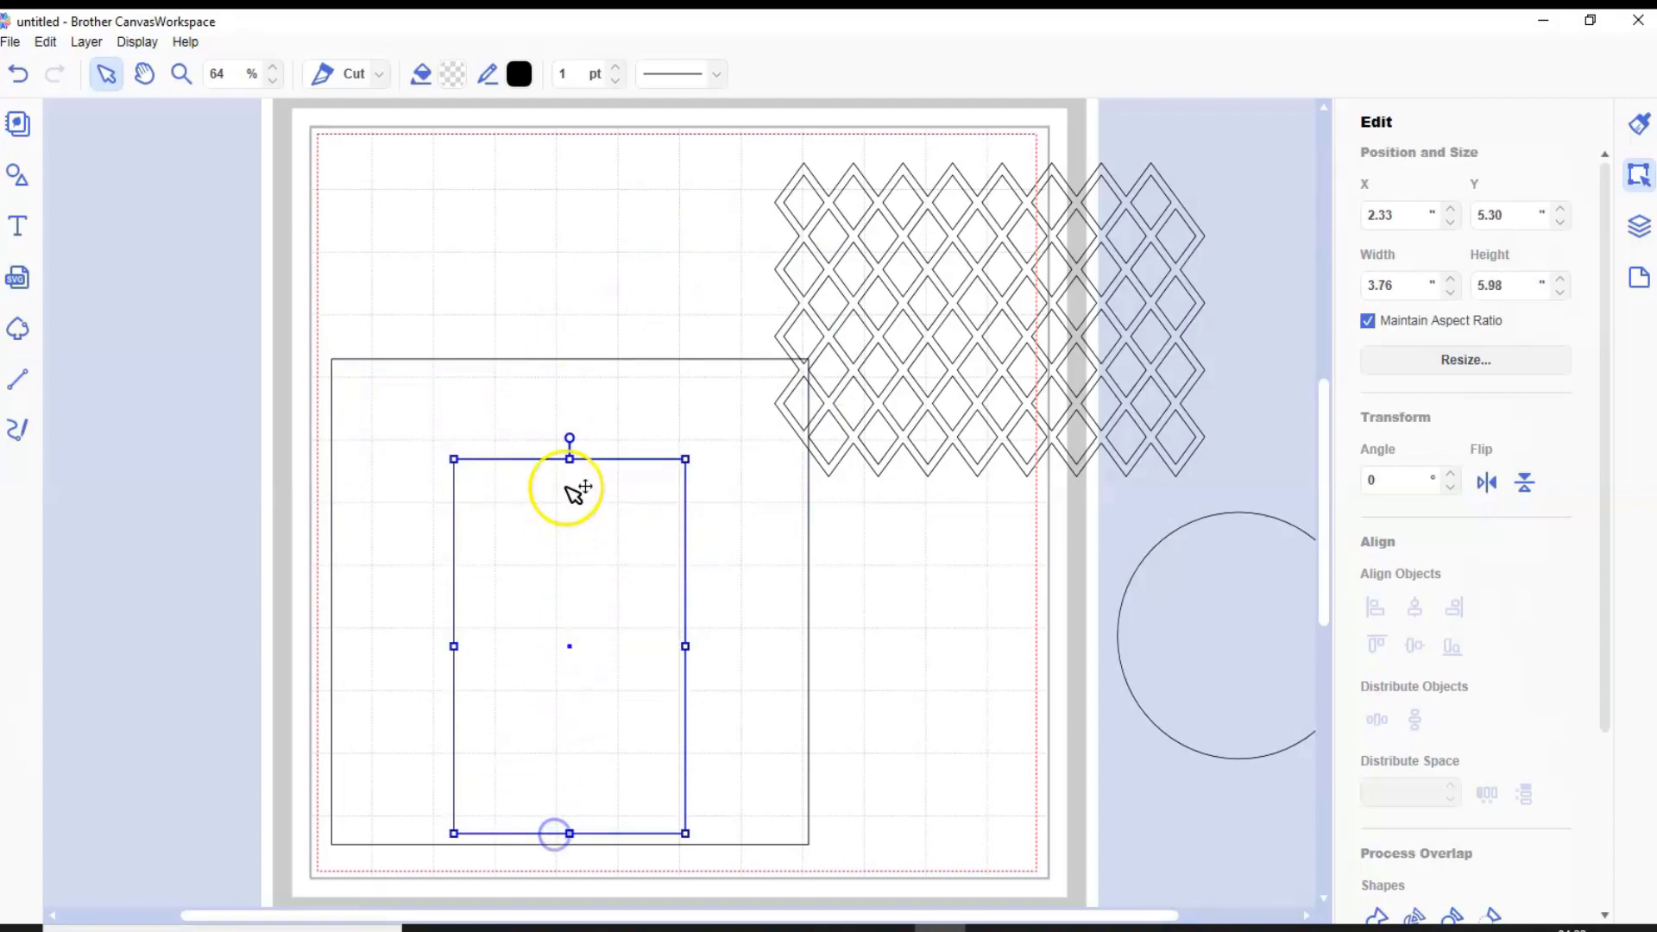
drag(570, 460, 577, 372)
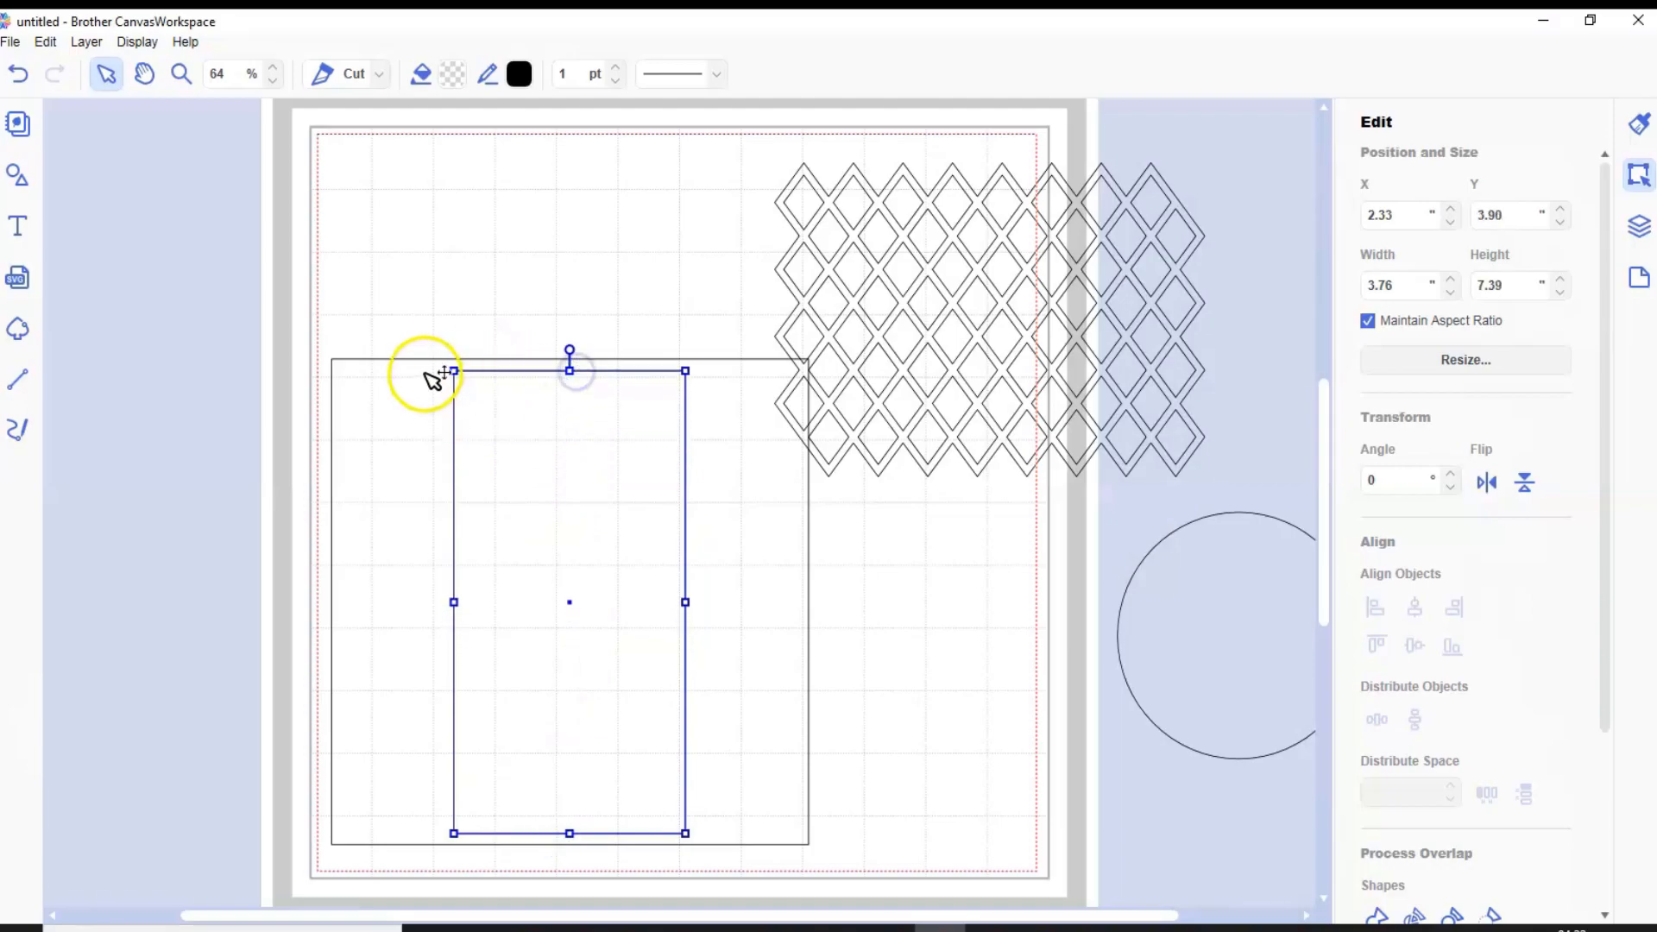
Center the square and rectangle on each other both ways and cut the rectangle out of the square to form a frame
drag(429, 267, 575, 554)
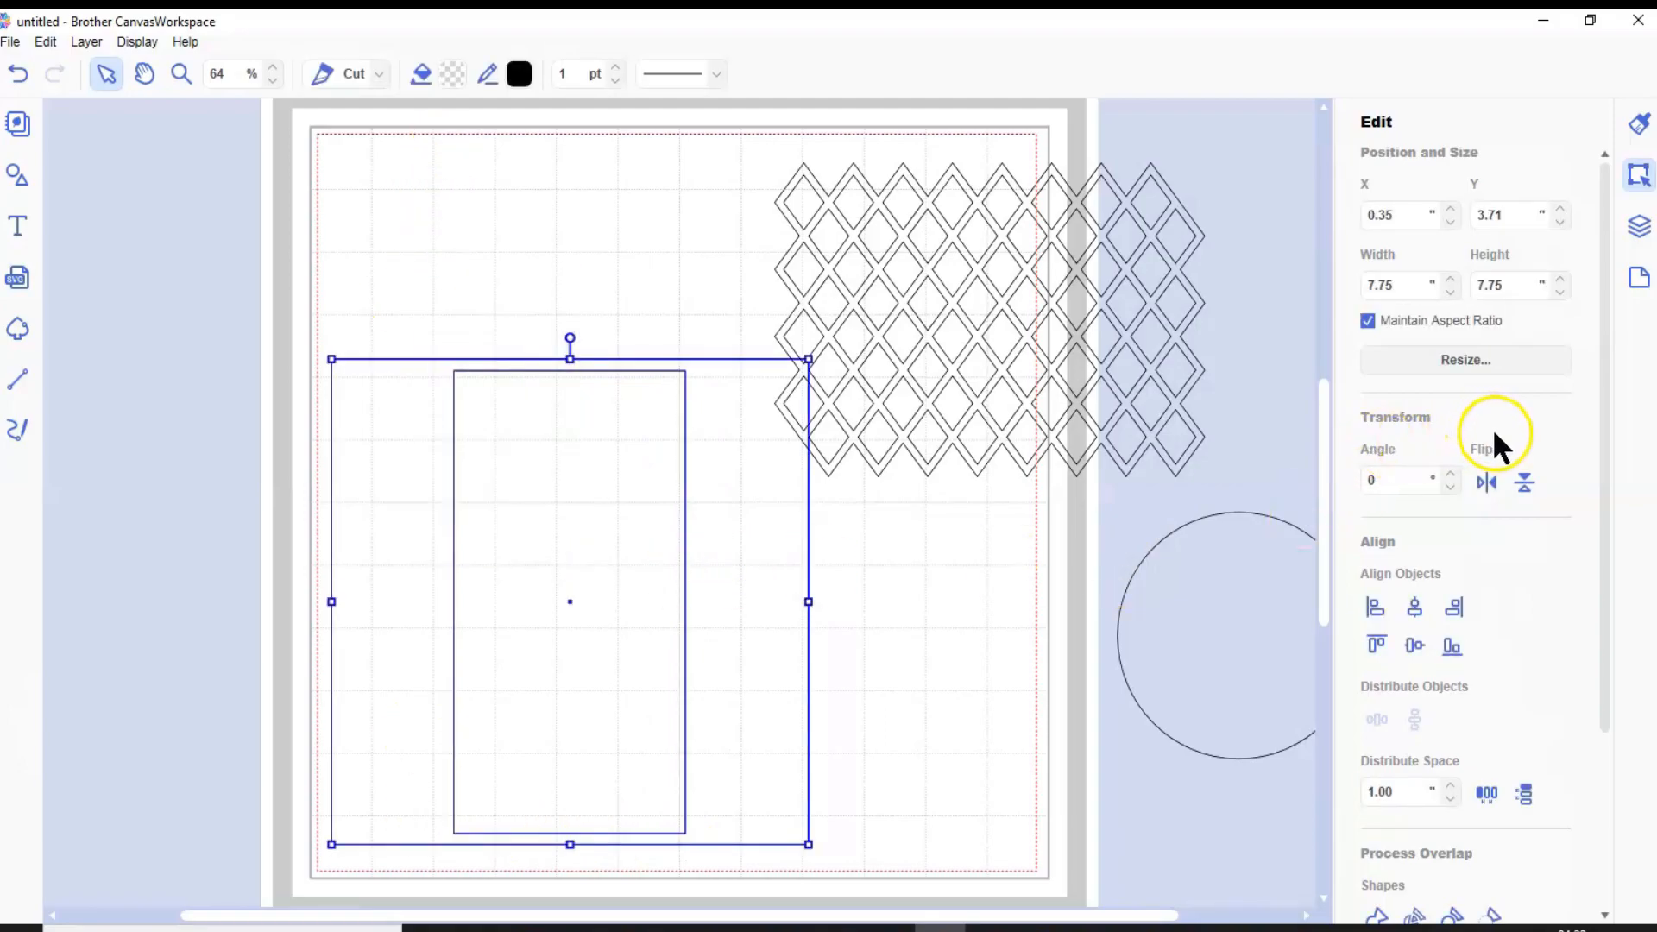
click(1417, 603)
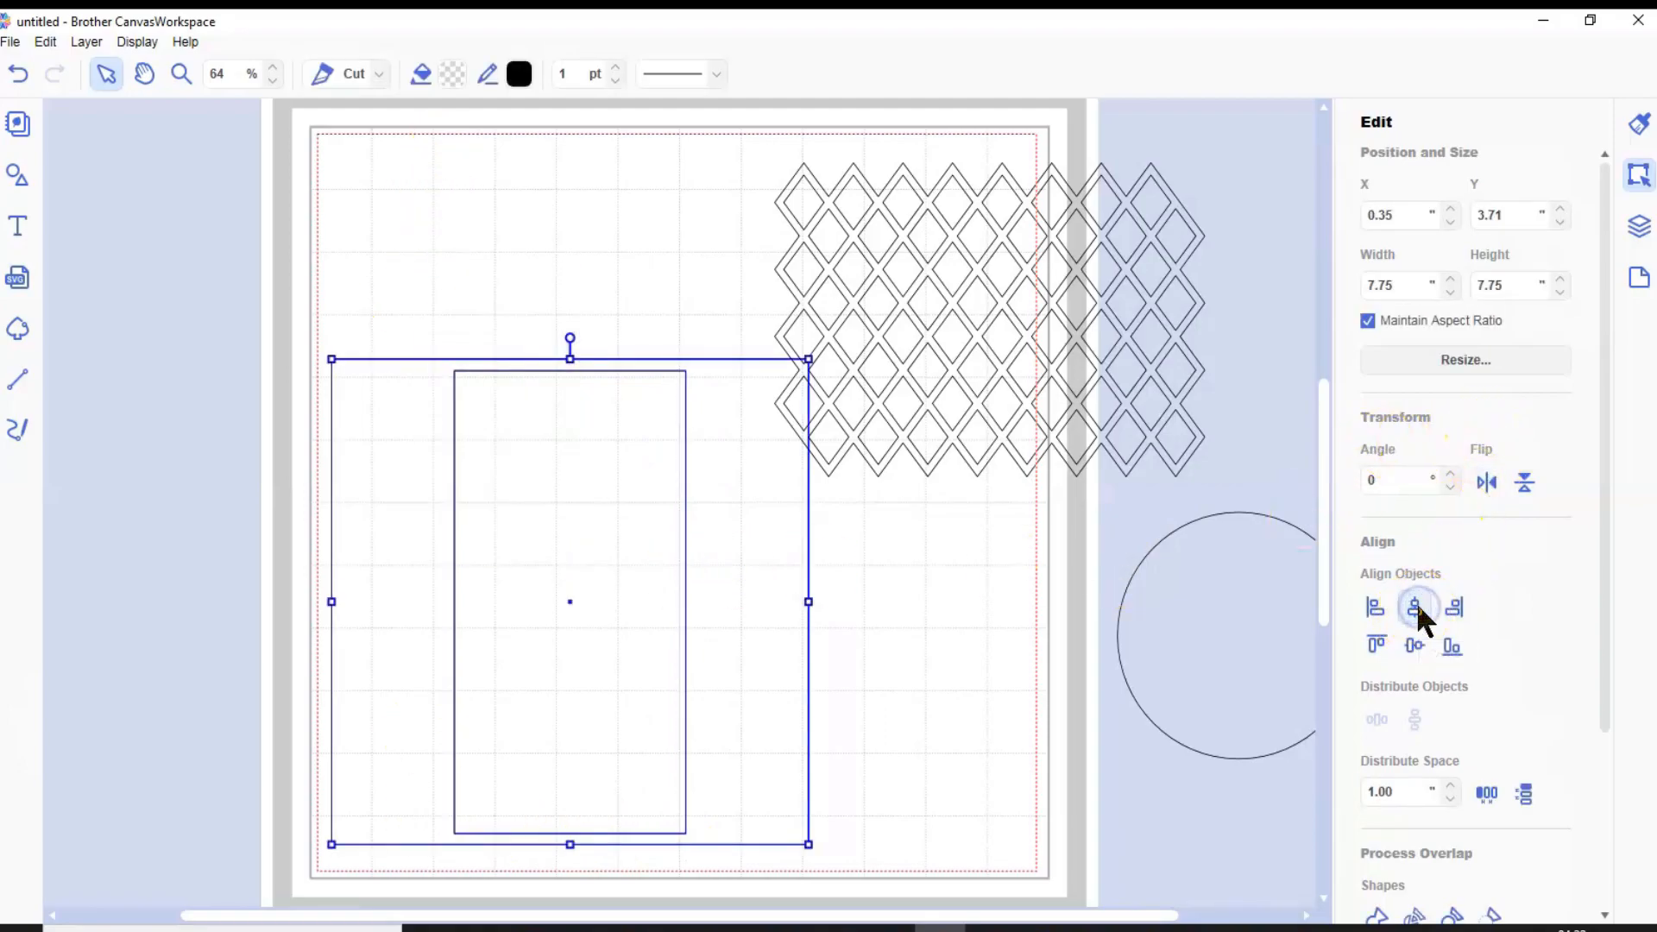
click(1417, 645)
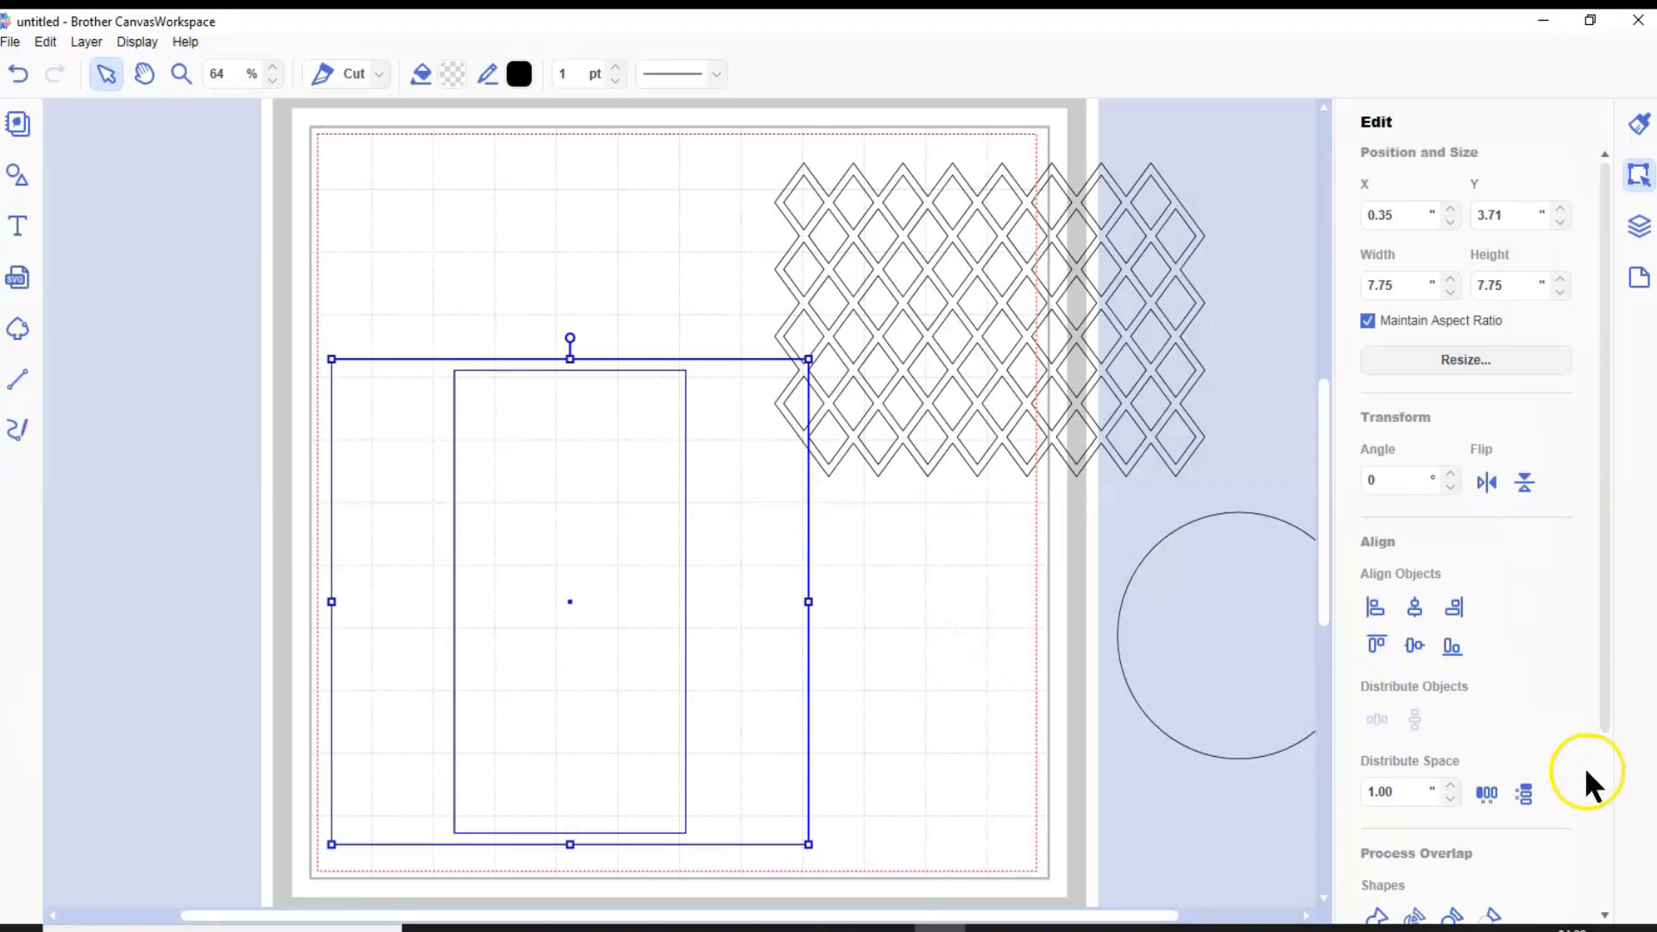
scroll(1552, 725, down, 2)
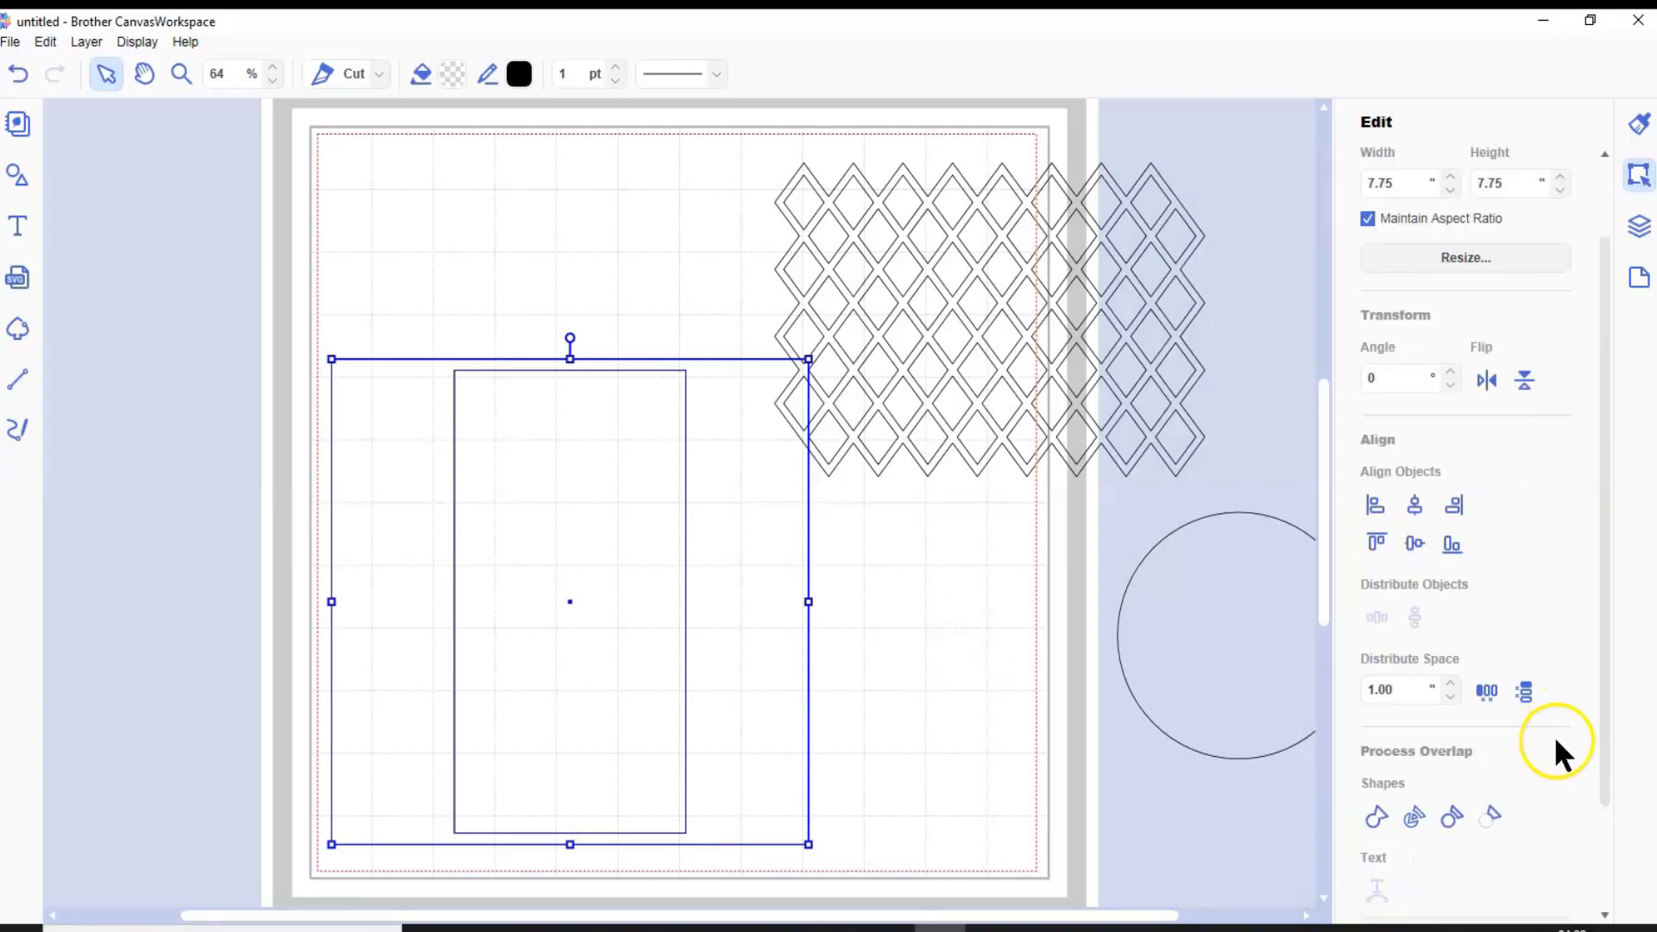
click(1493, 814)
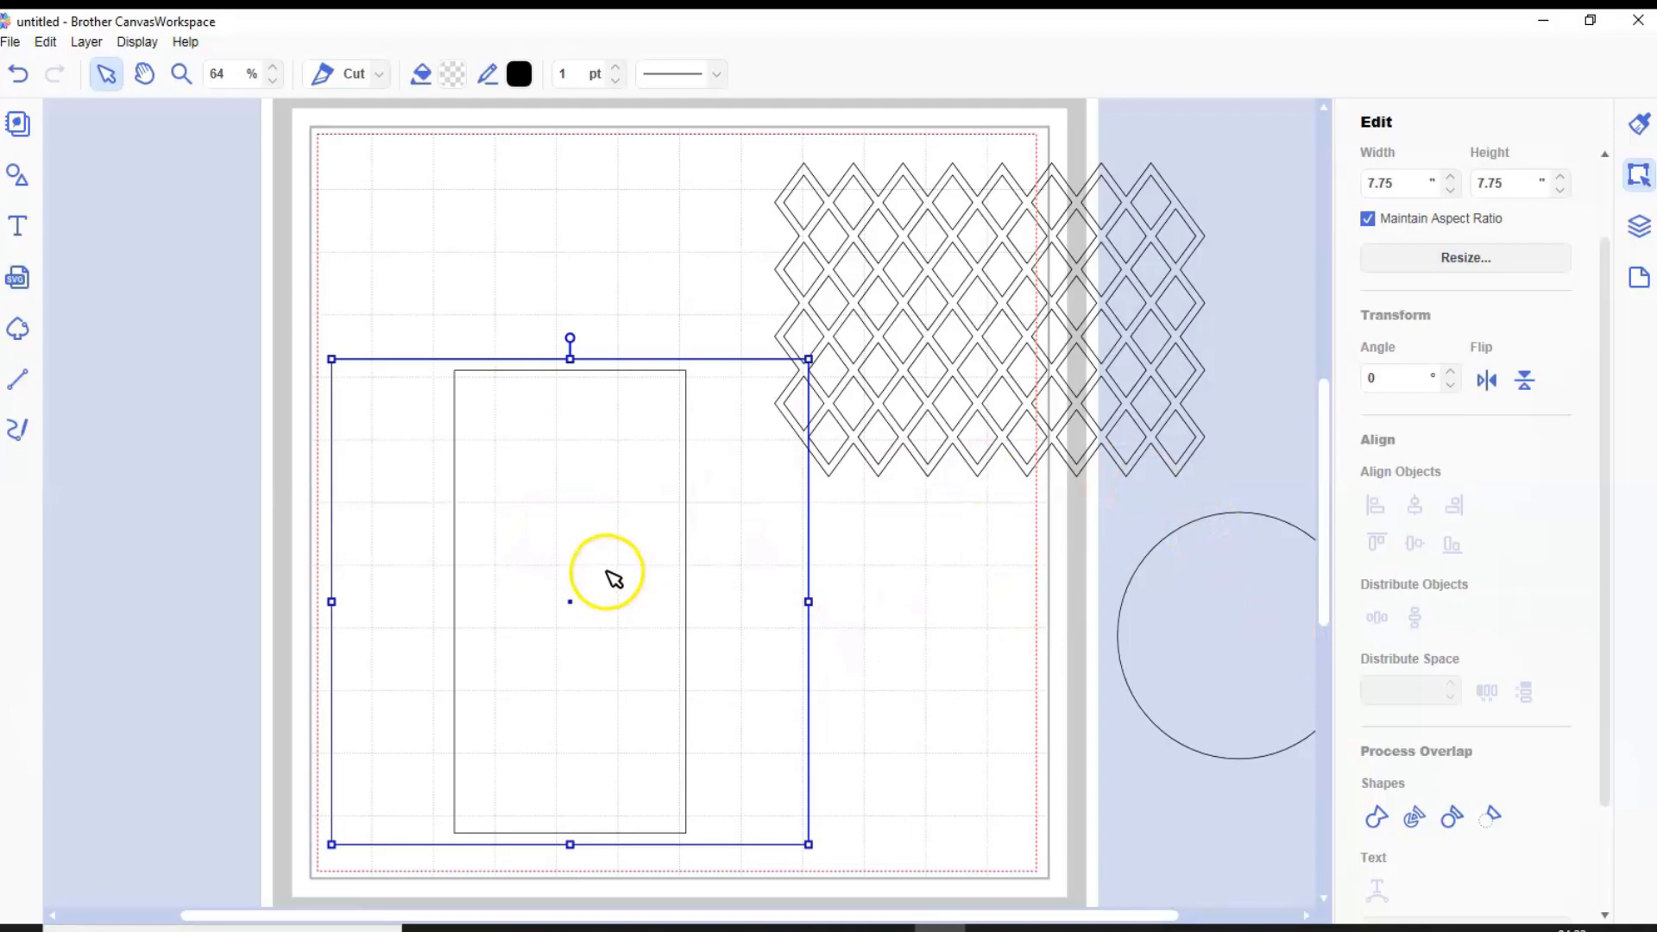
Place the lattice over the upper part of the frame opening, scaled down to about 5.51 by 3.95 inches
drag(986, 273, 573, 489)
drag(798, 377, 706, 439)
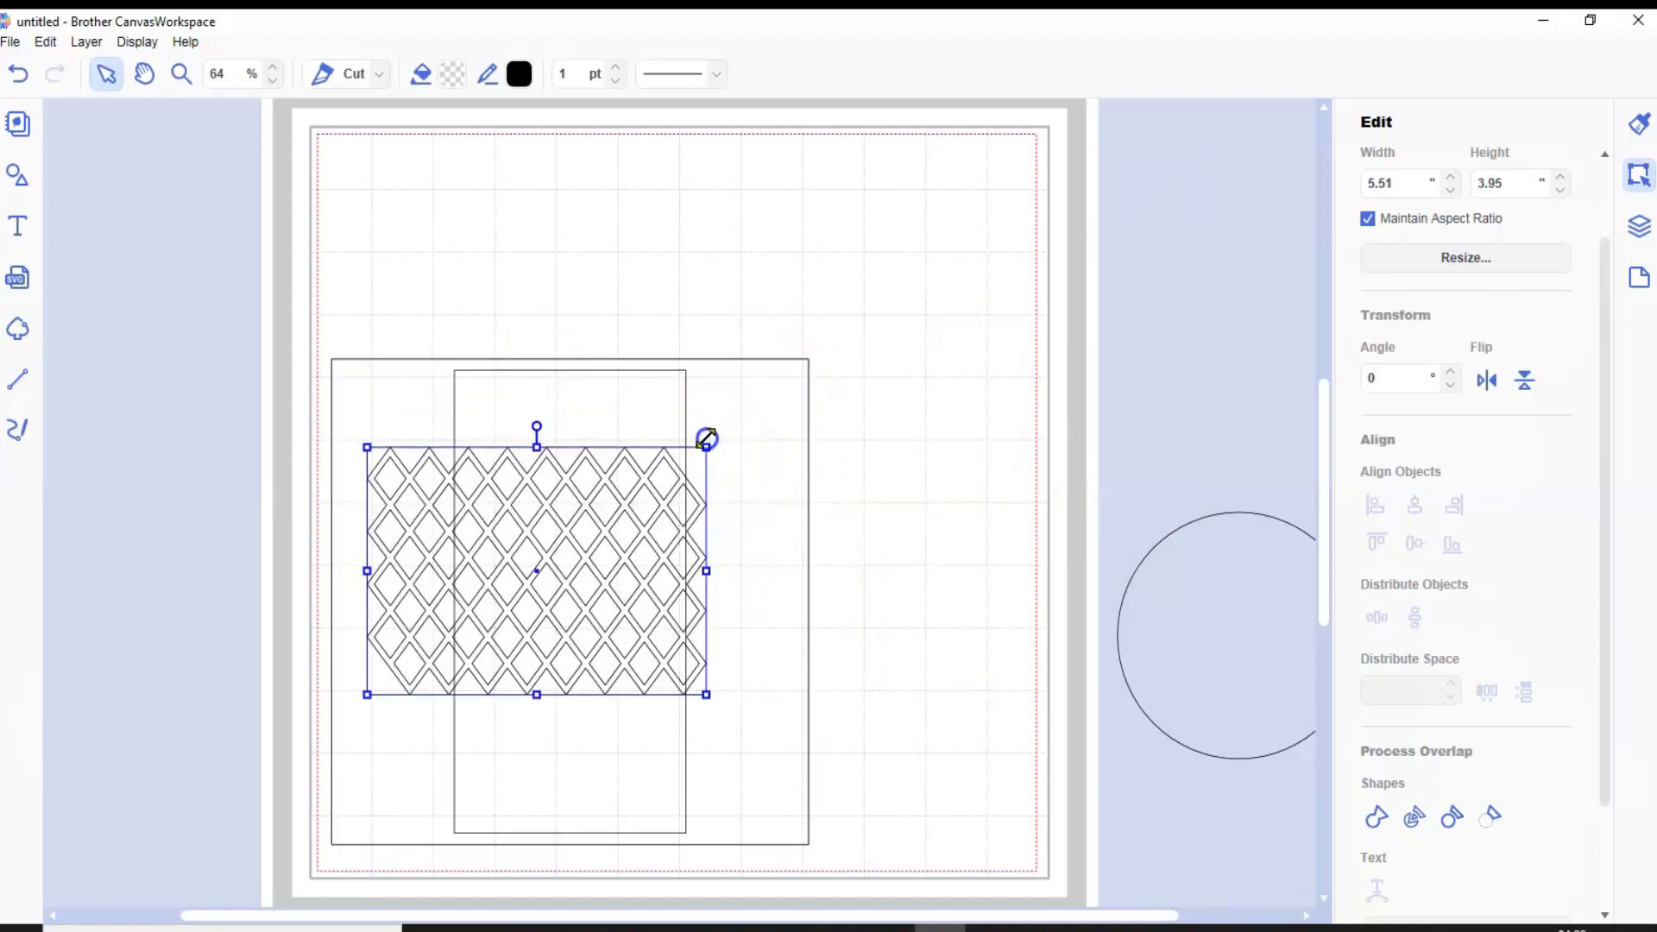
drag(554, 509, 577, 427)
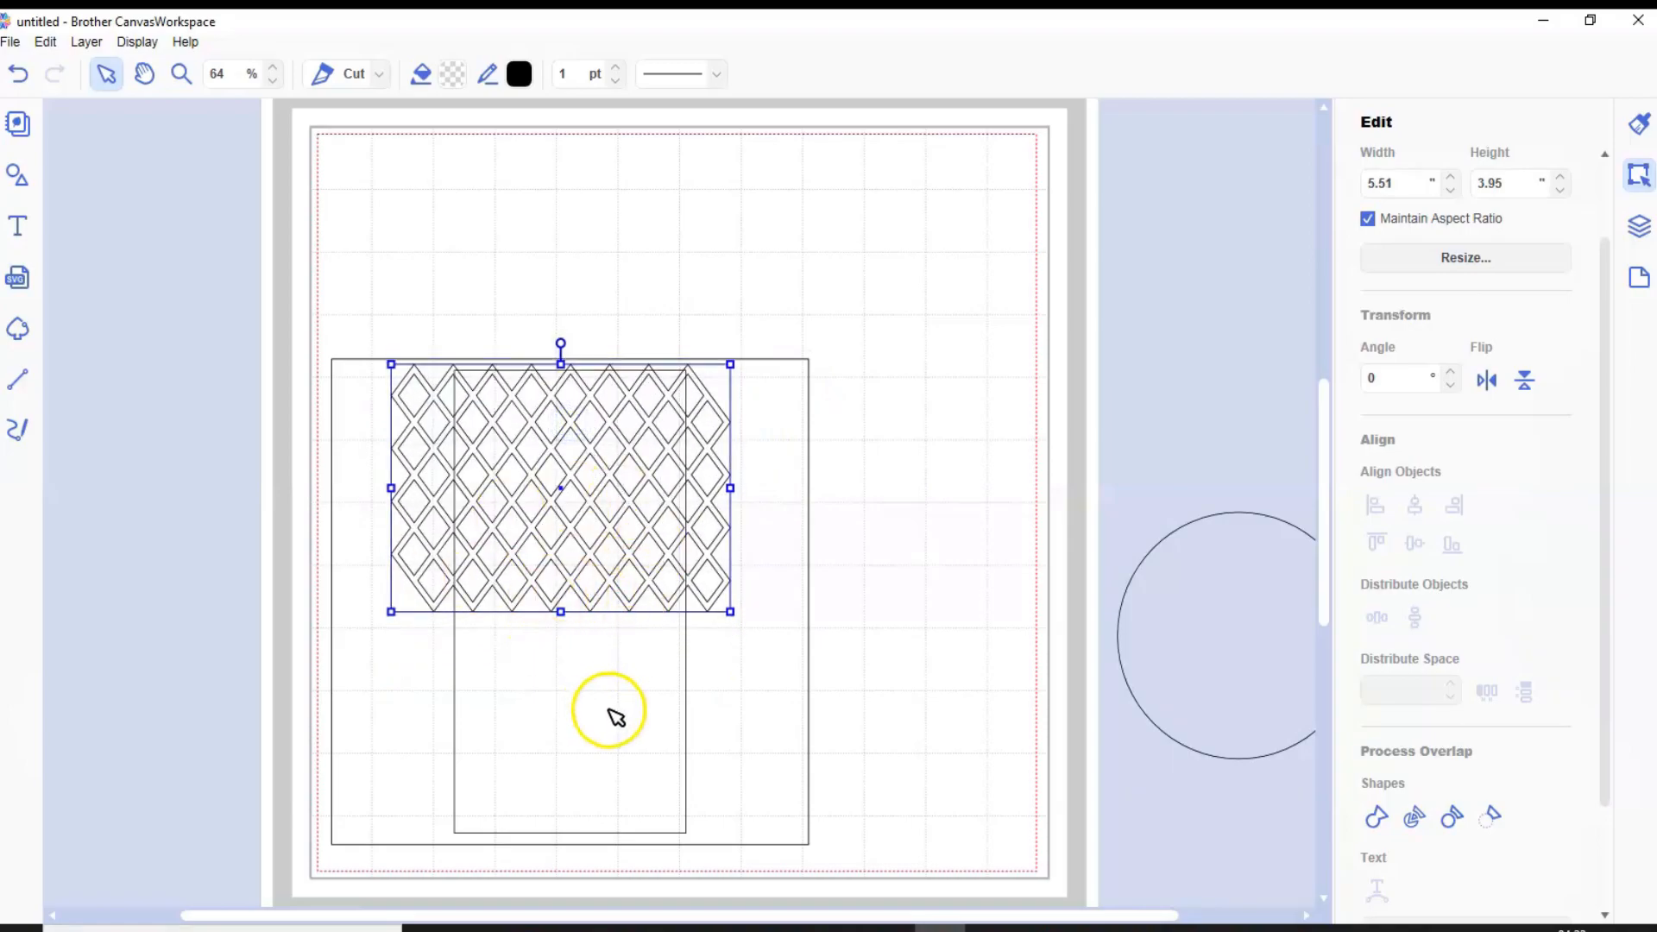
Duplicate the lattice twice and set one copy aside at the upper right edge of the mat
click(85, 41)
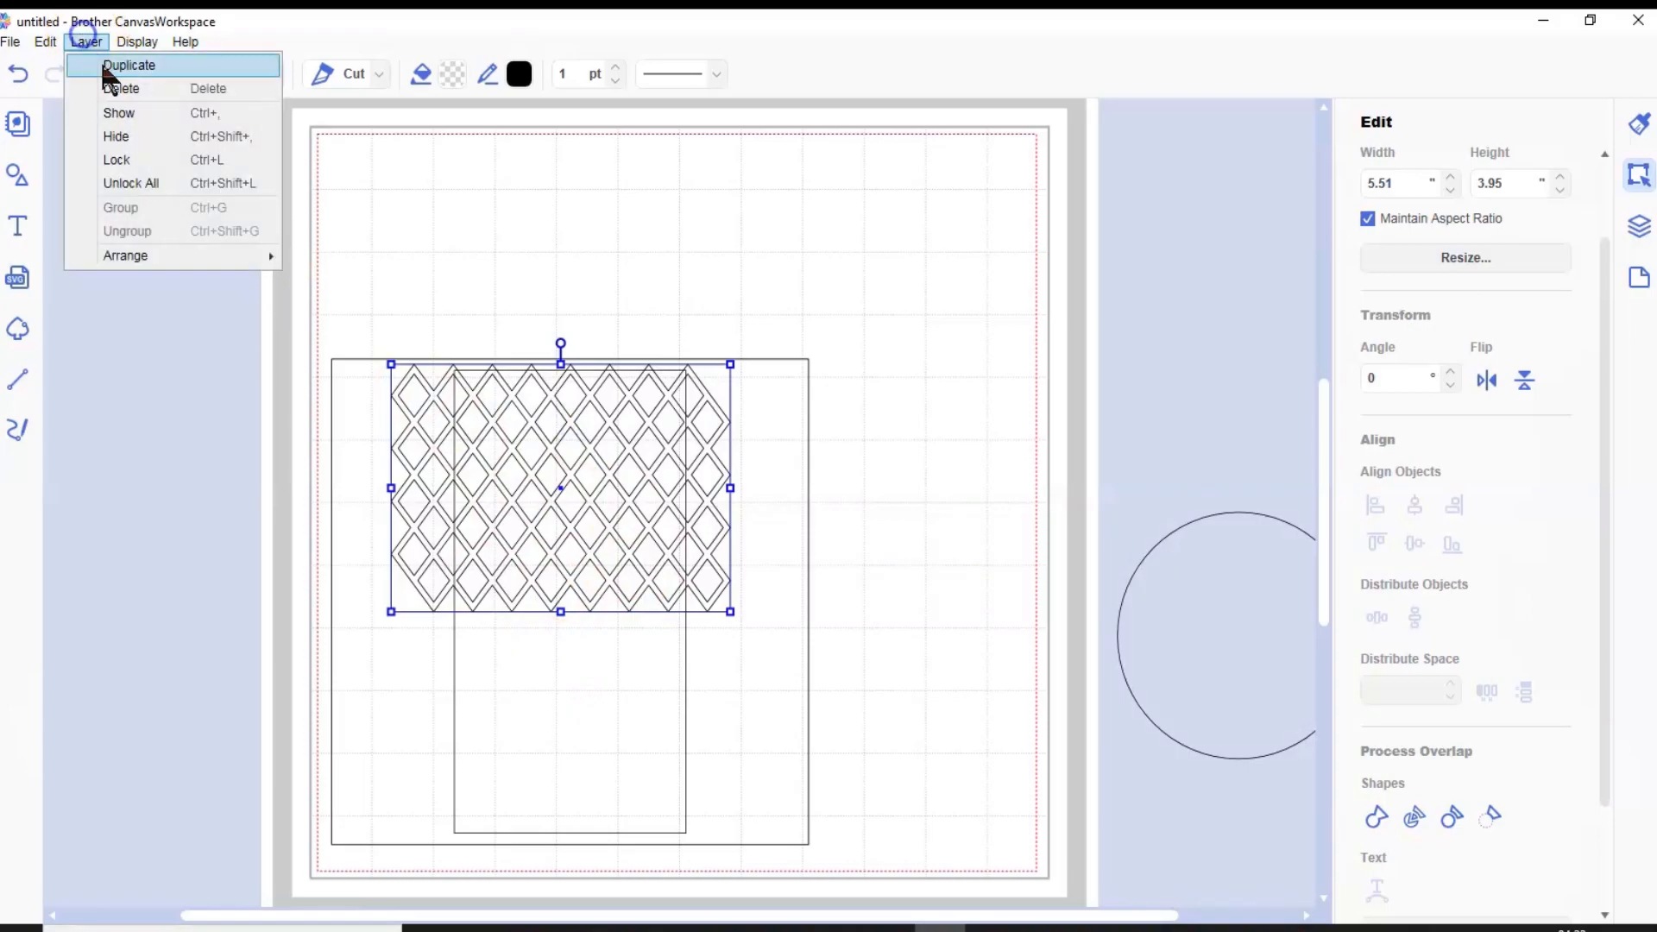
click(104, 66)
click(85, 40)
click(100, 65)
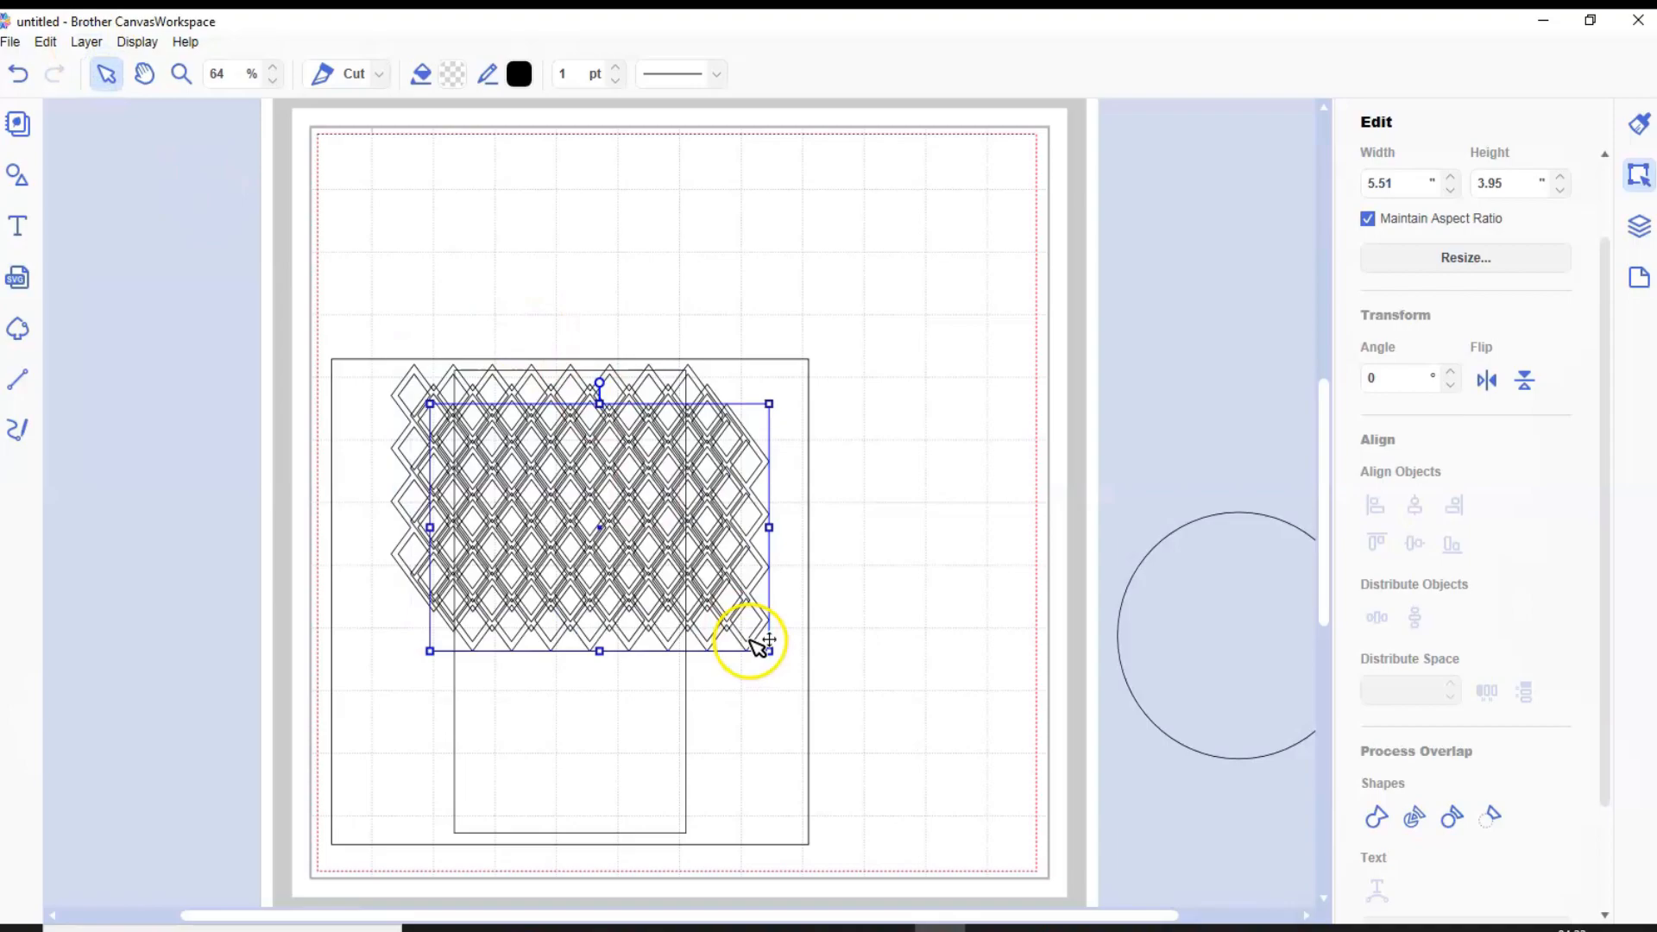
drag(753, 643, 1191, 418)
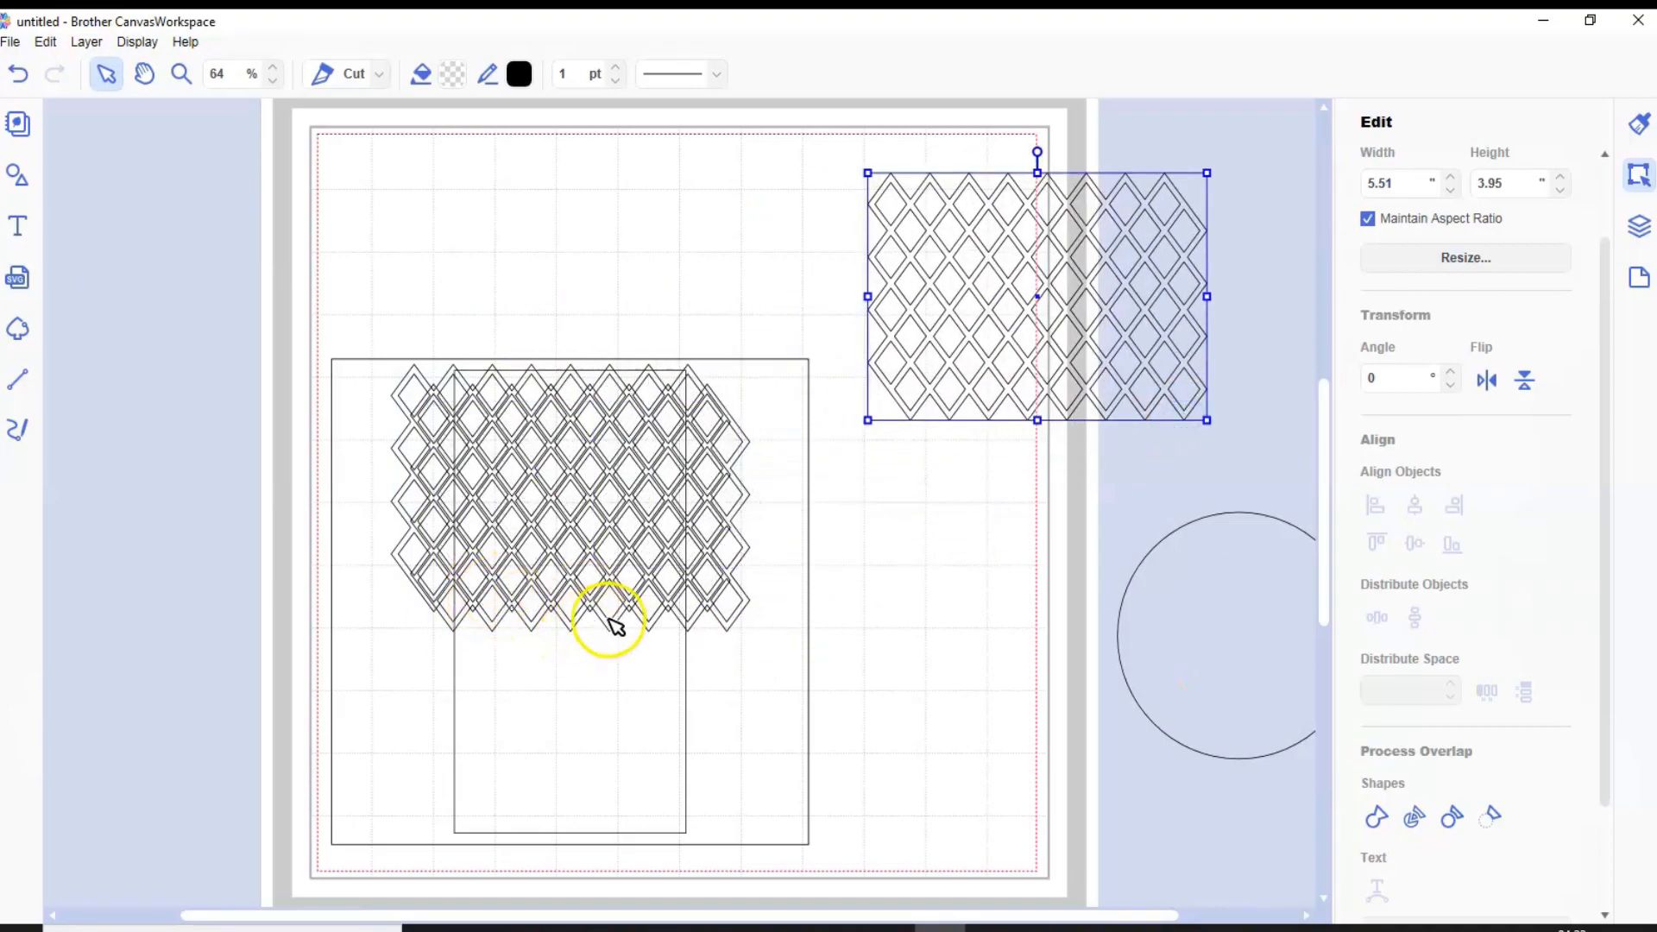
Position the other copy below the original lattice with their diamonds overlapping and center the two horizontally
drag(645, 618, 627, 810)
shift+click(560, 511)
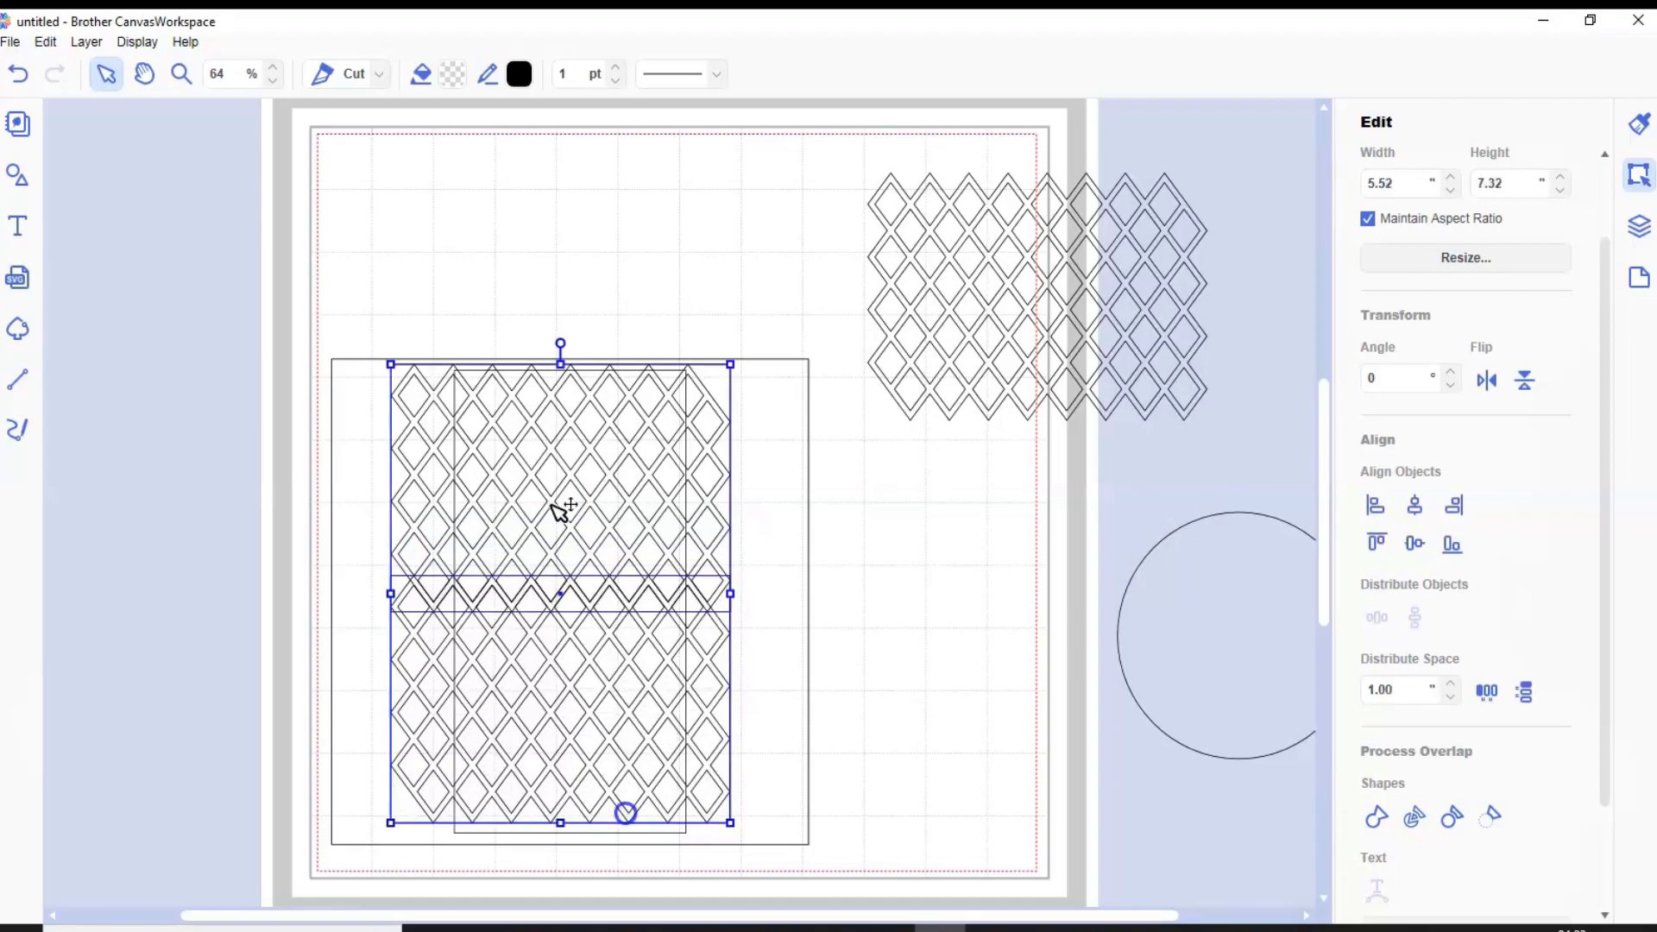
click(183, 76)
drag(307, 536, 715, 666)
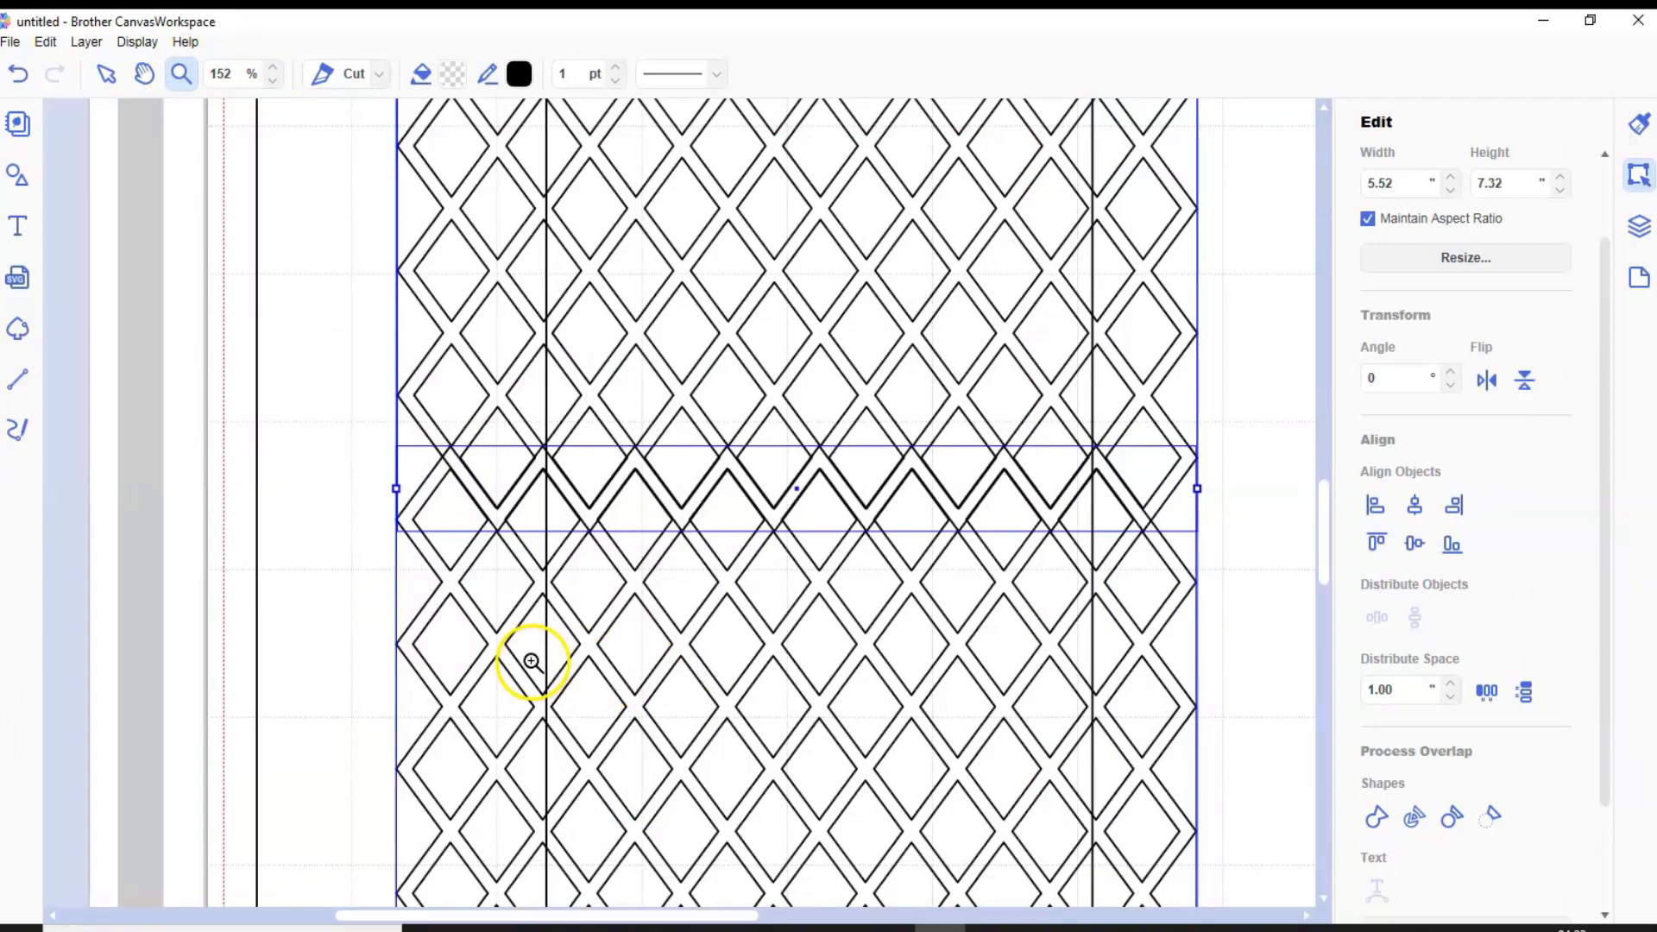
click(1420, 500)
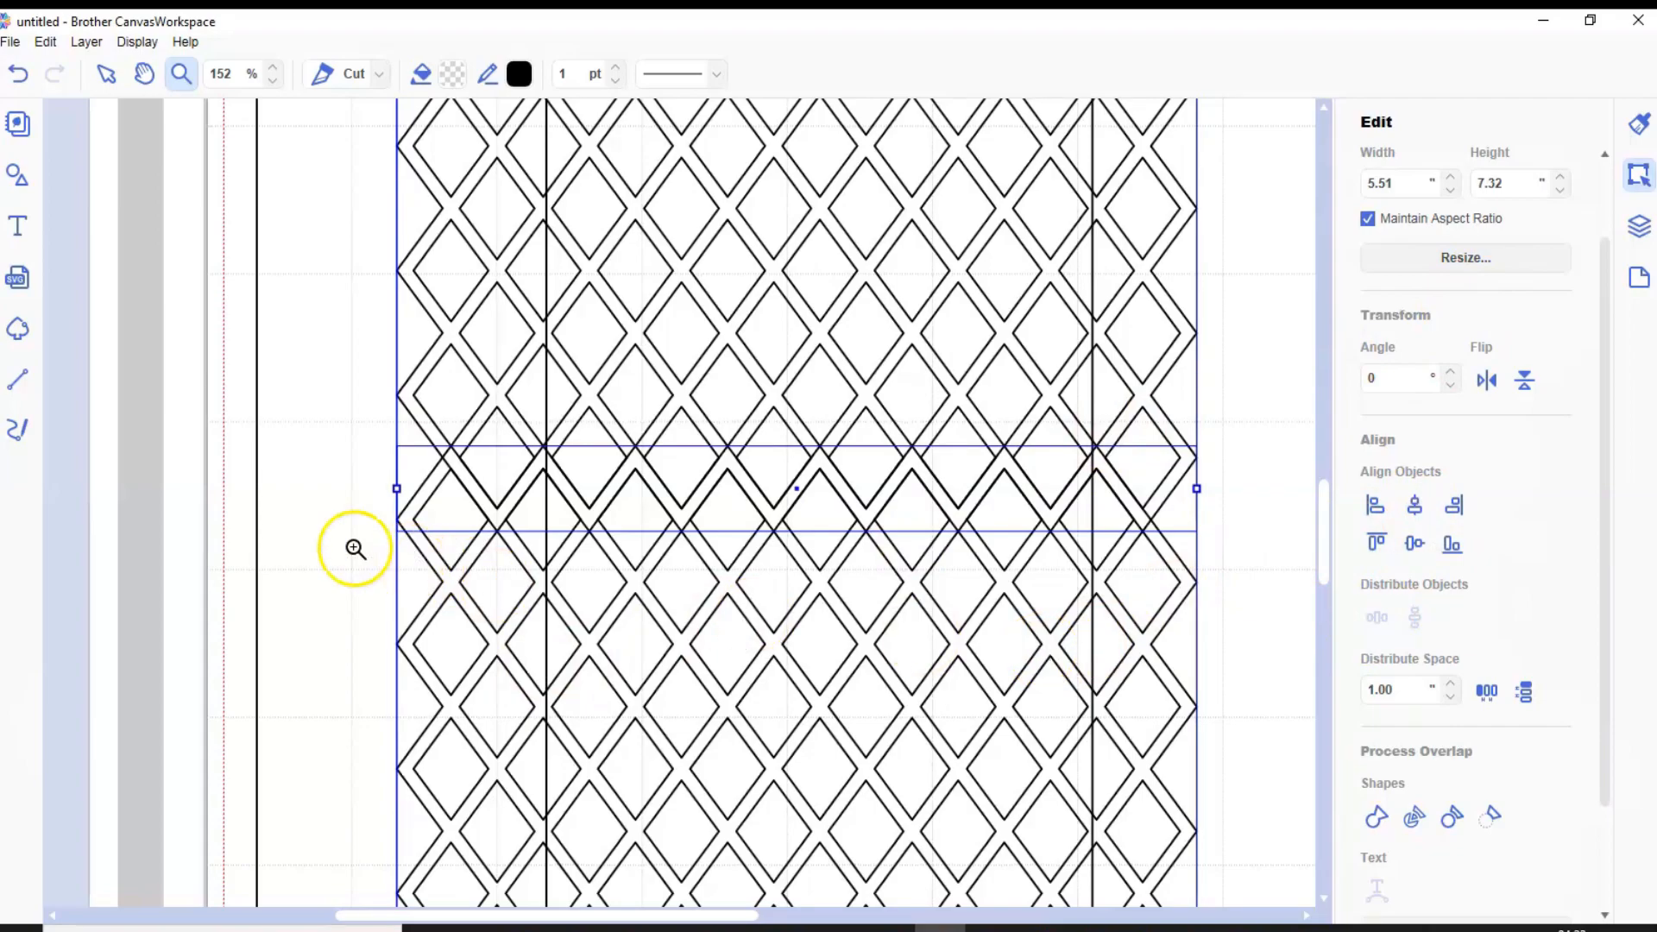
Try to weld the two overlapping lattices into one
click(119, 76)
click(209, 437)
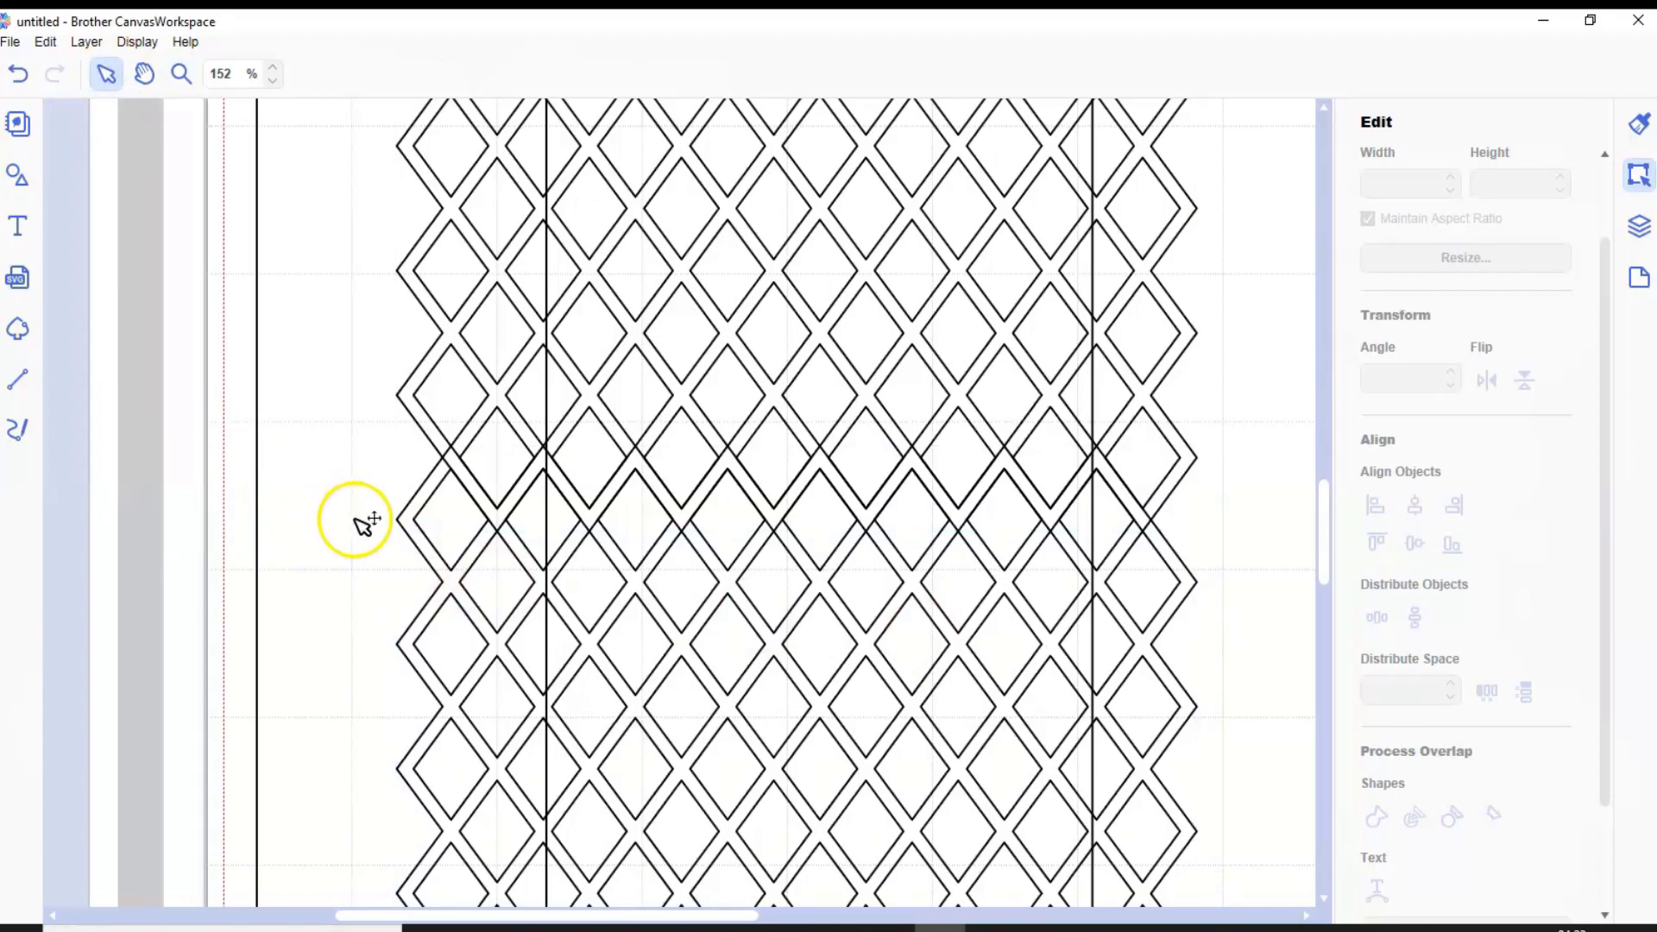
click(457, 577)
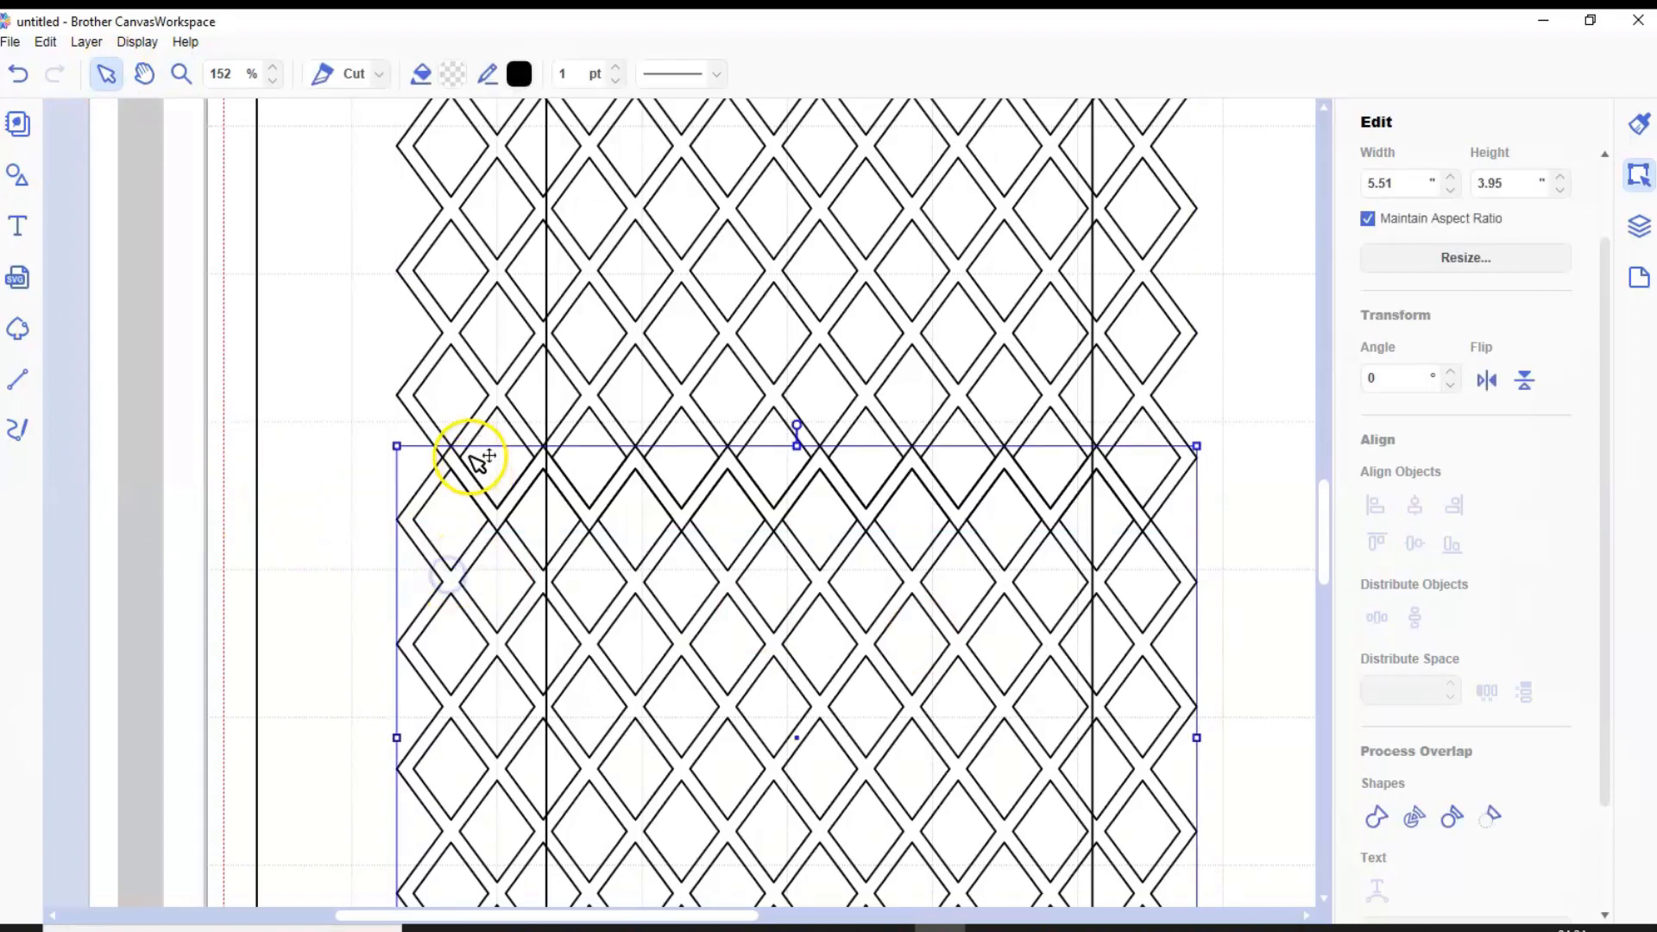
shift+click(504, 393)
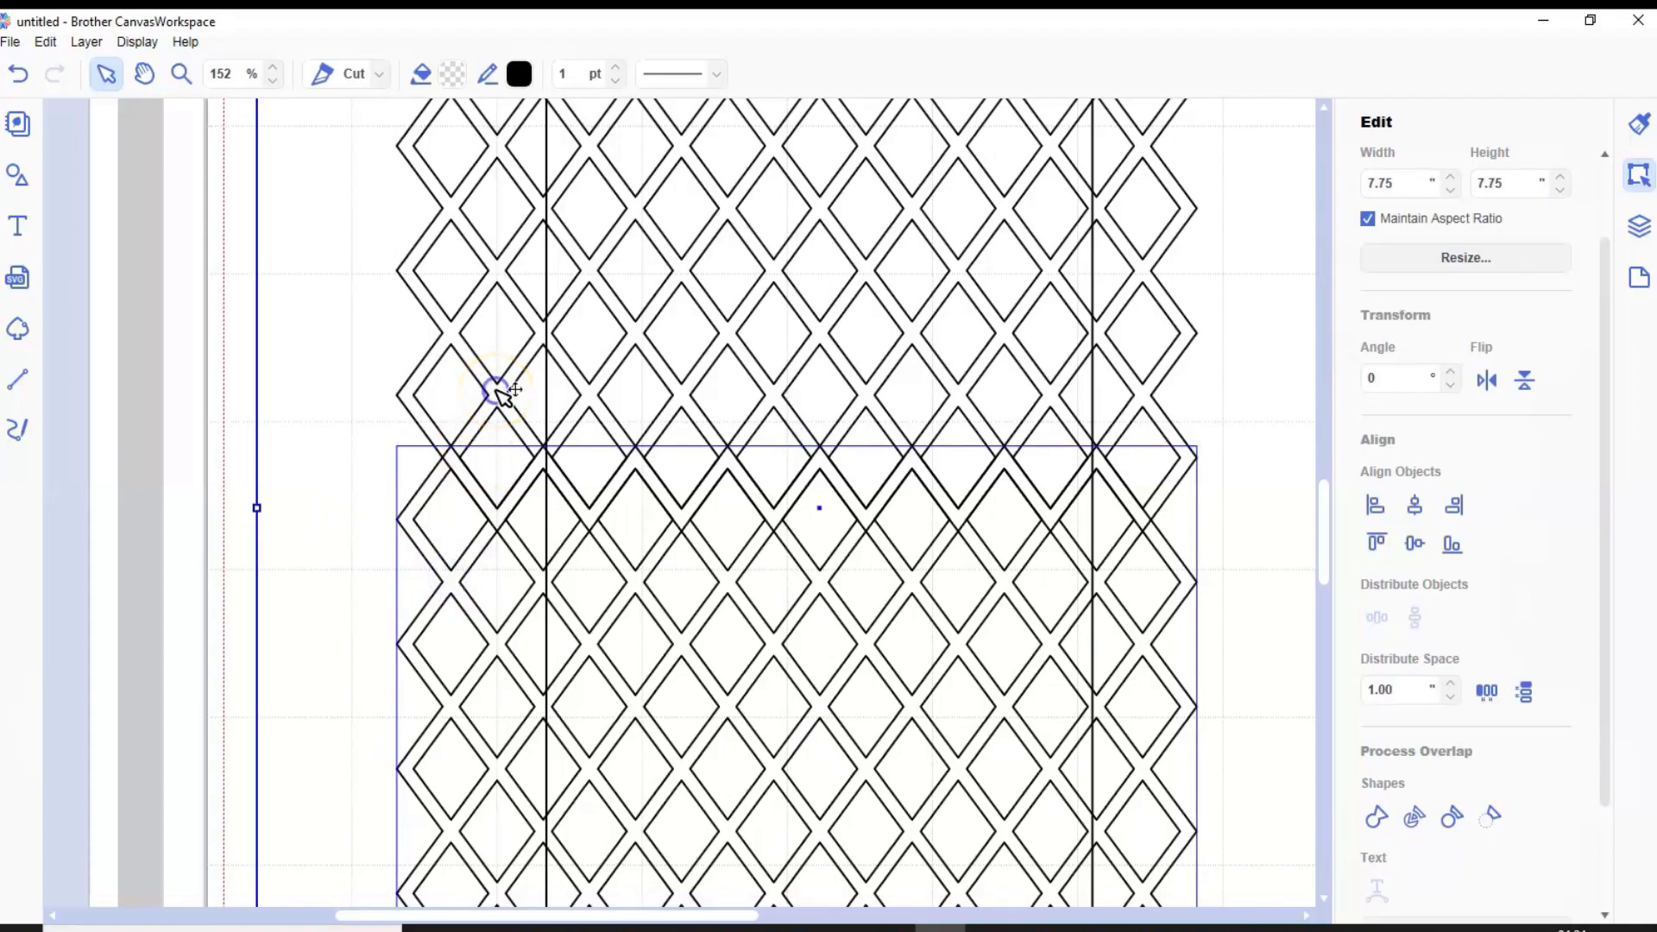
click(129, 363)
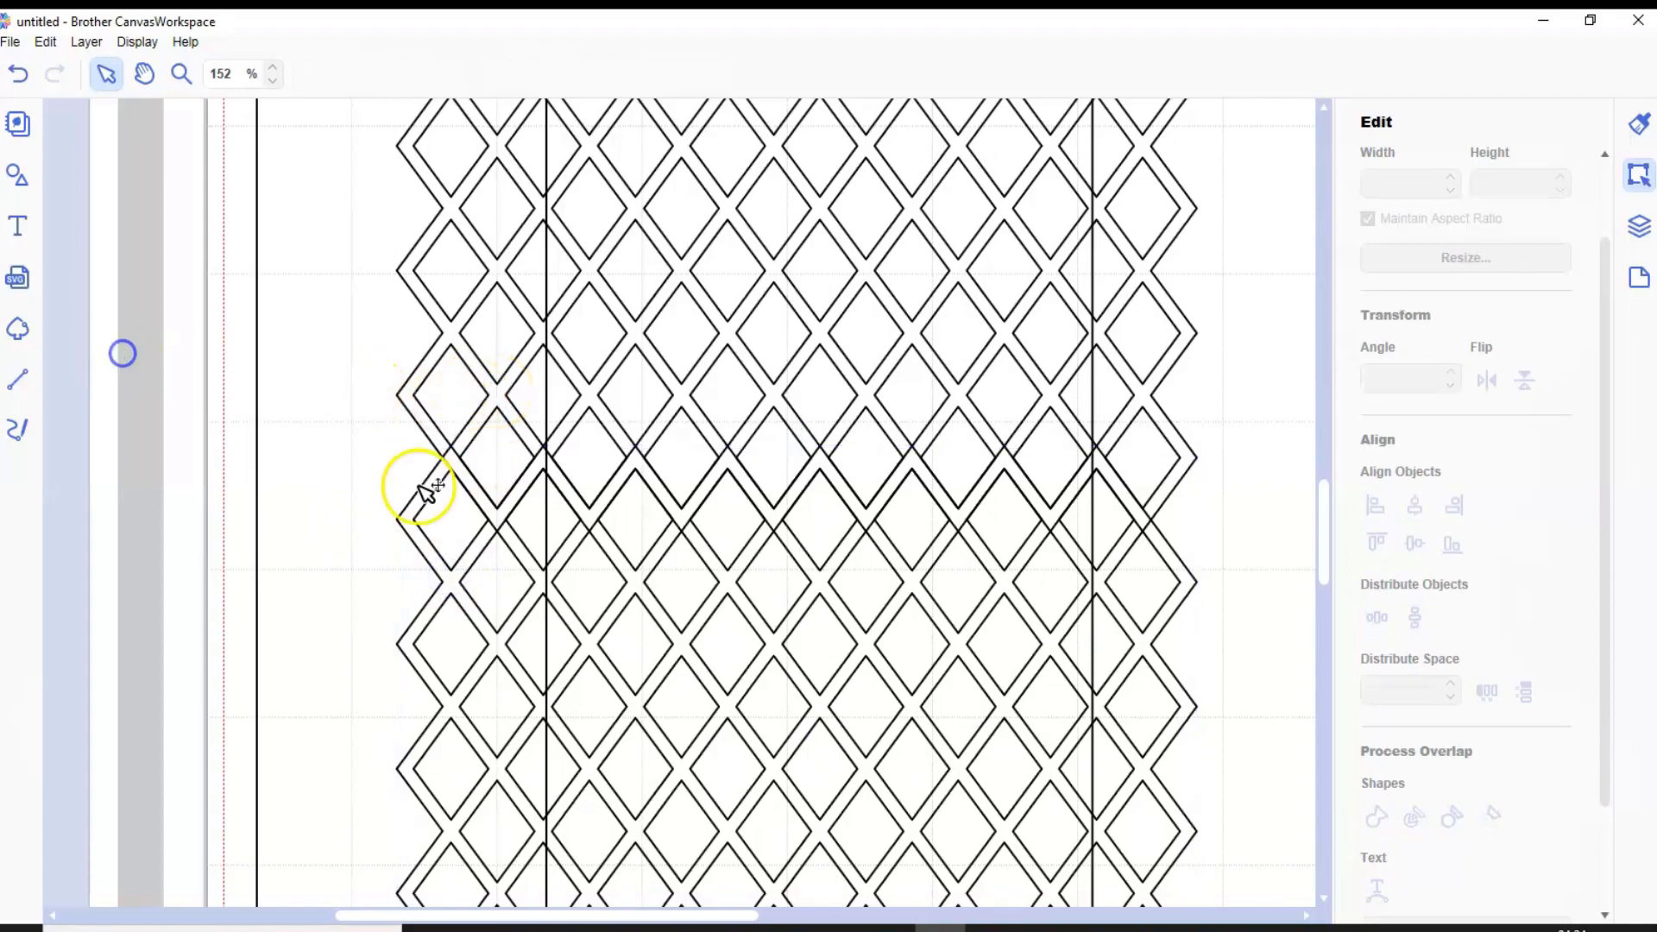
click(834, 571)
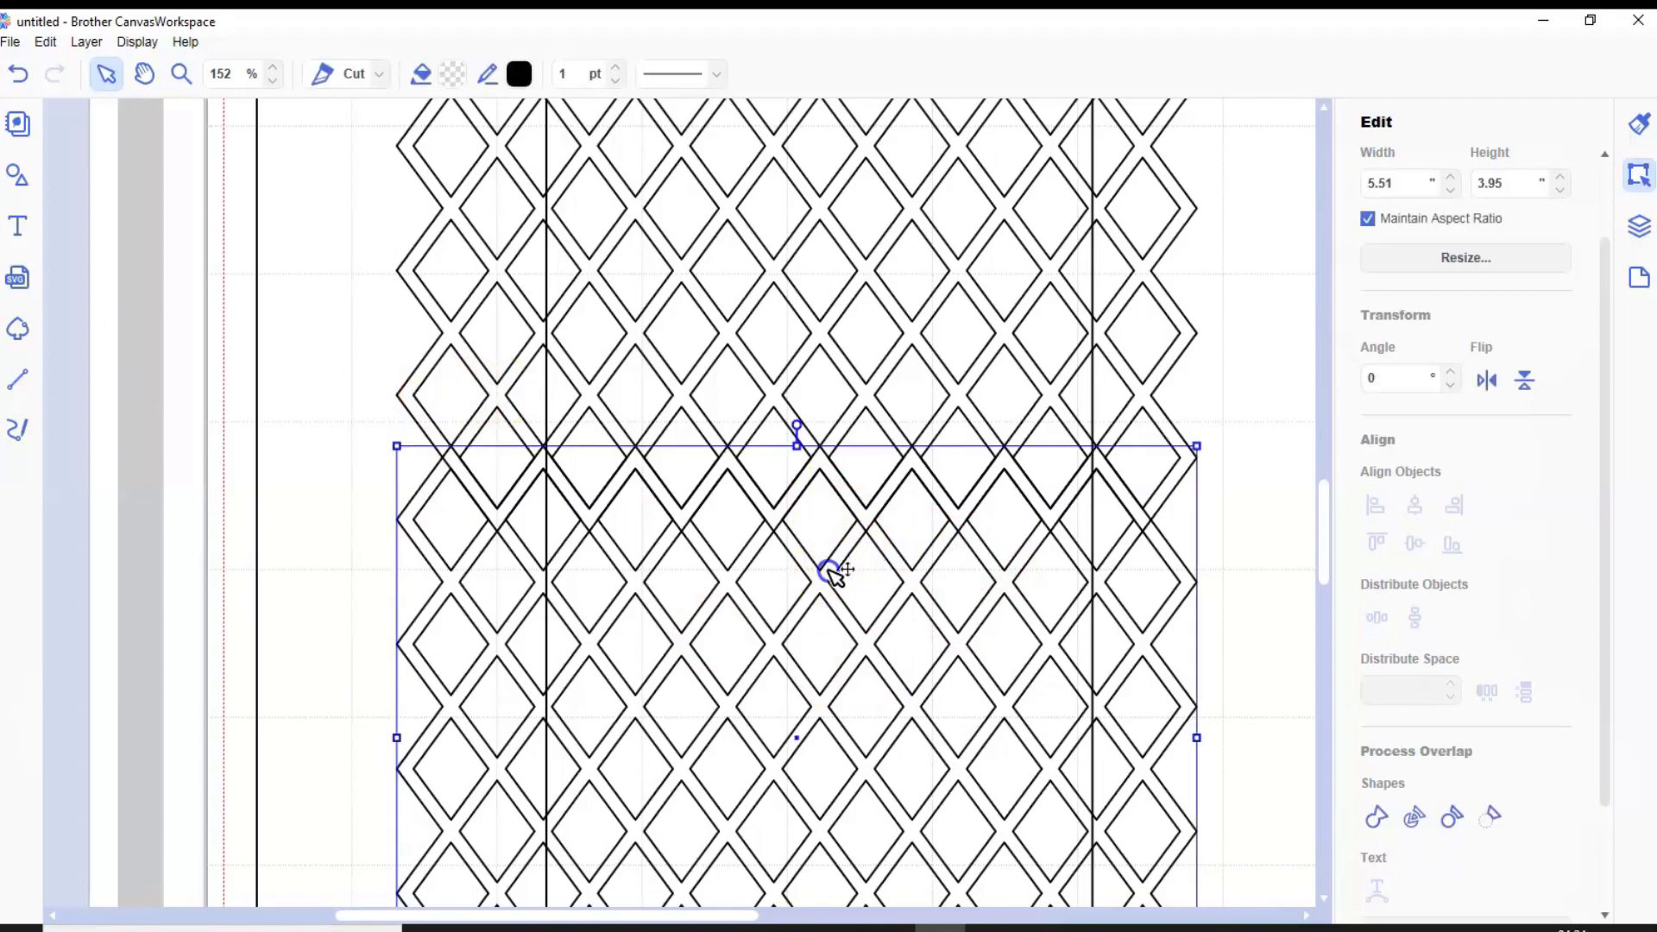
shift+click(871, 399)
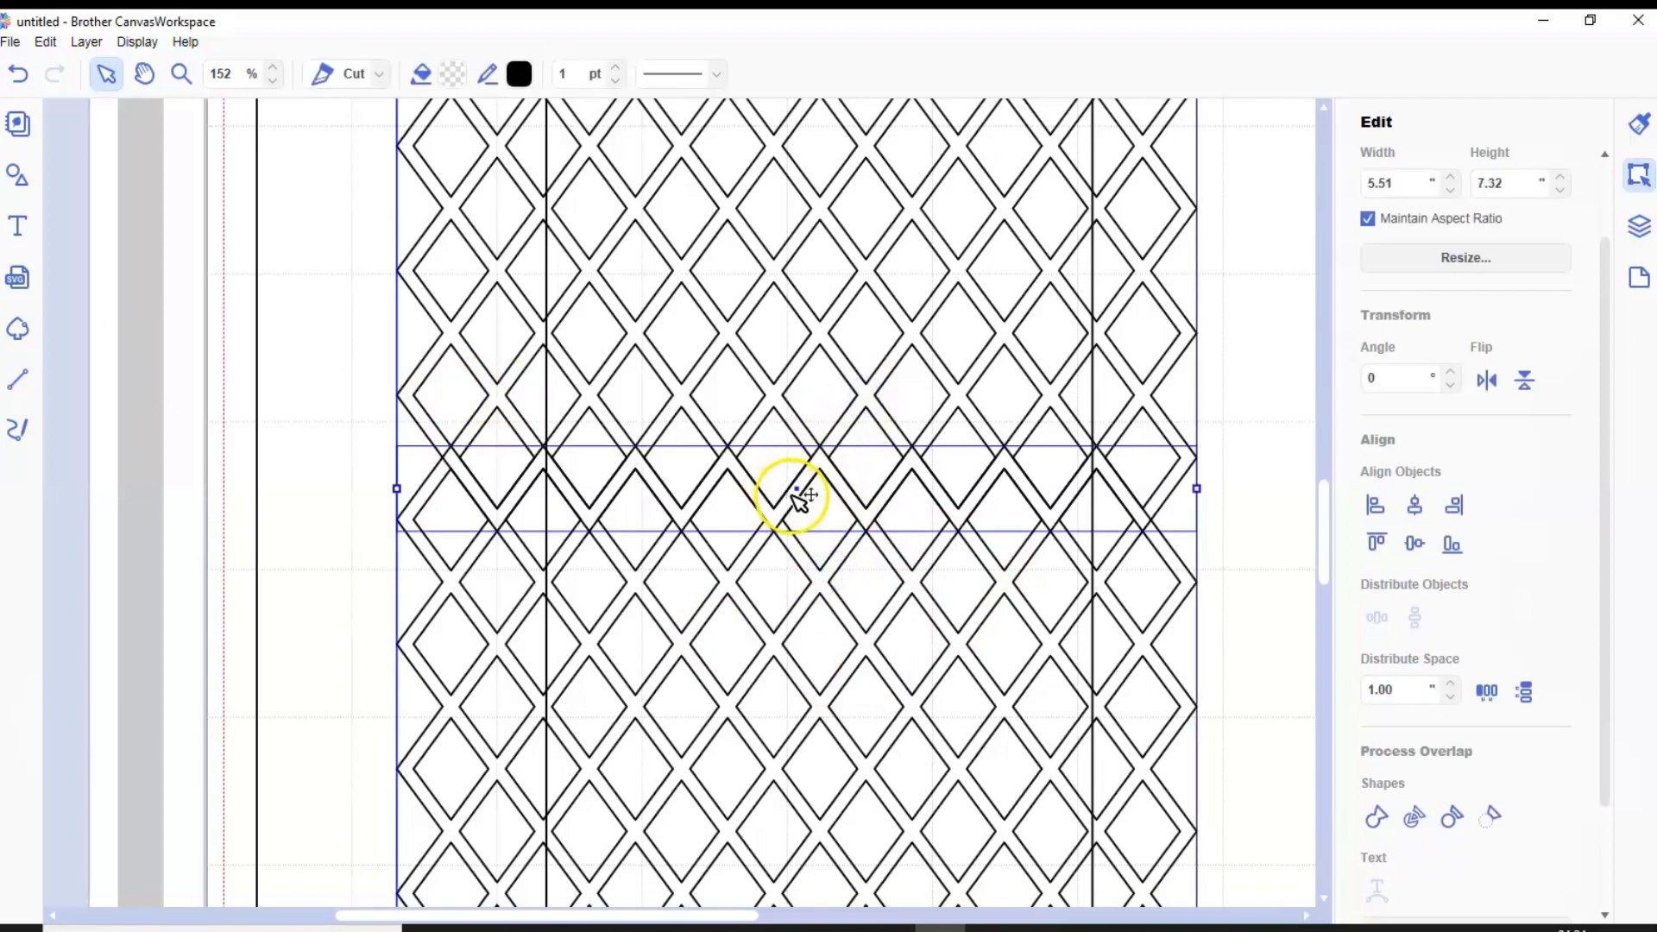
click(1373, 811)
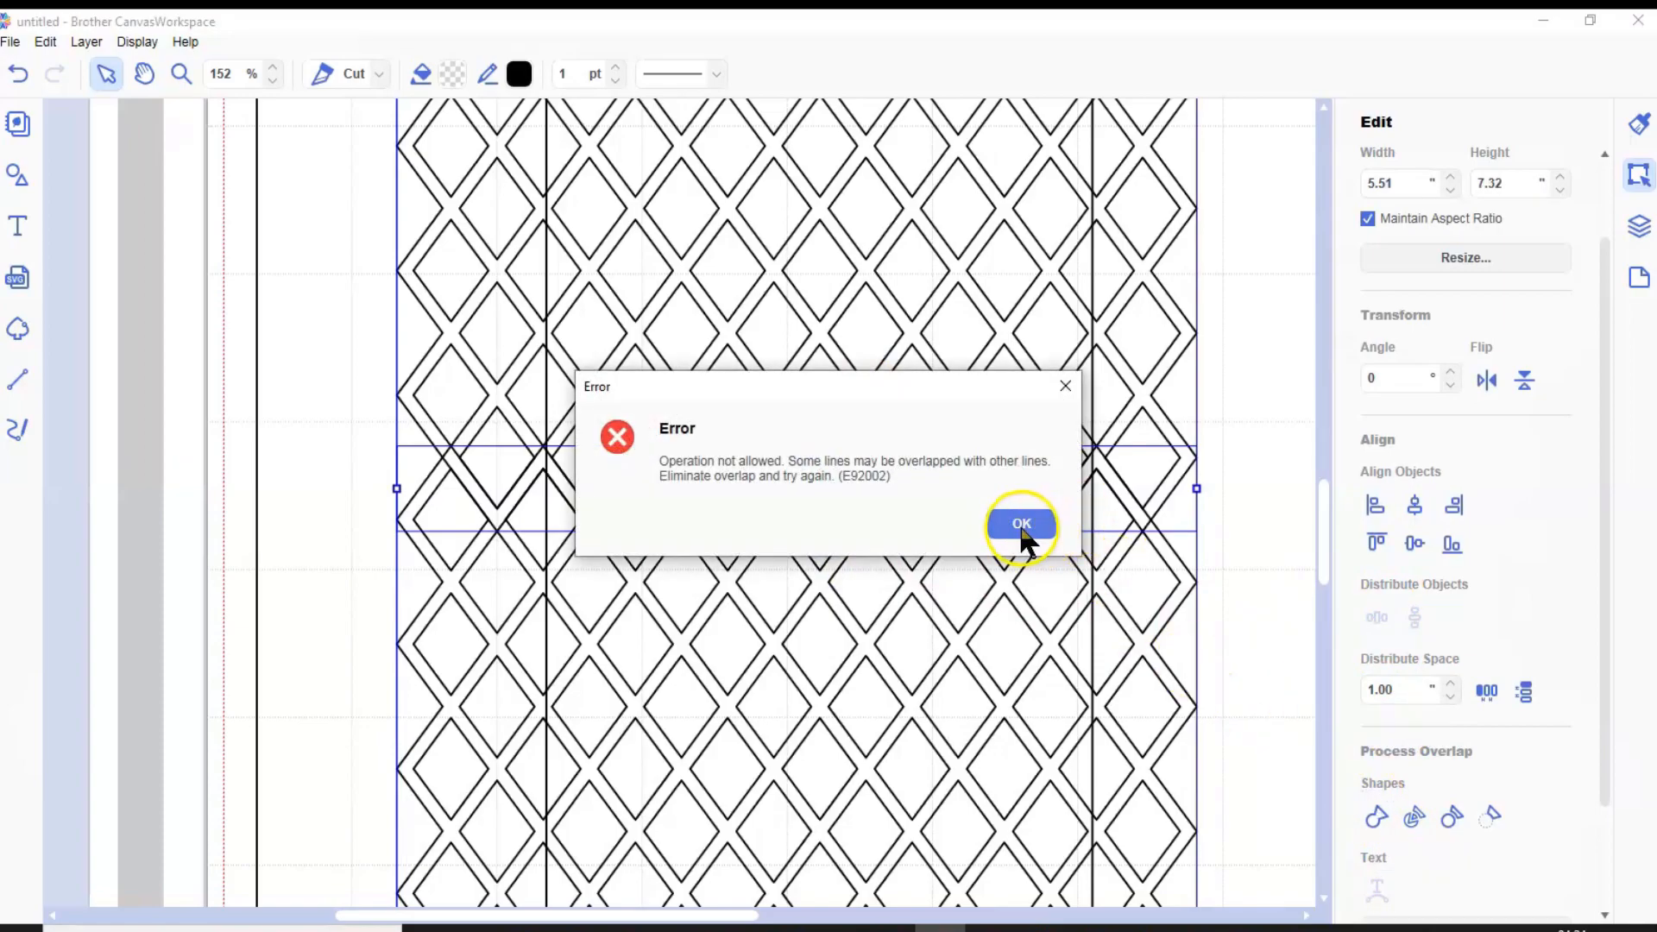
click(1022, 527)
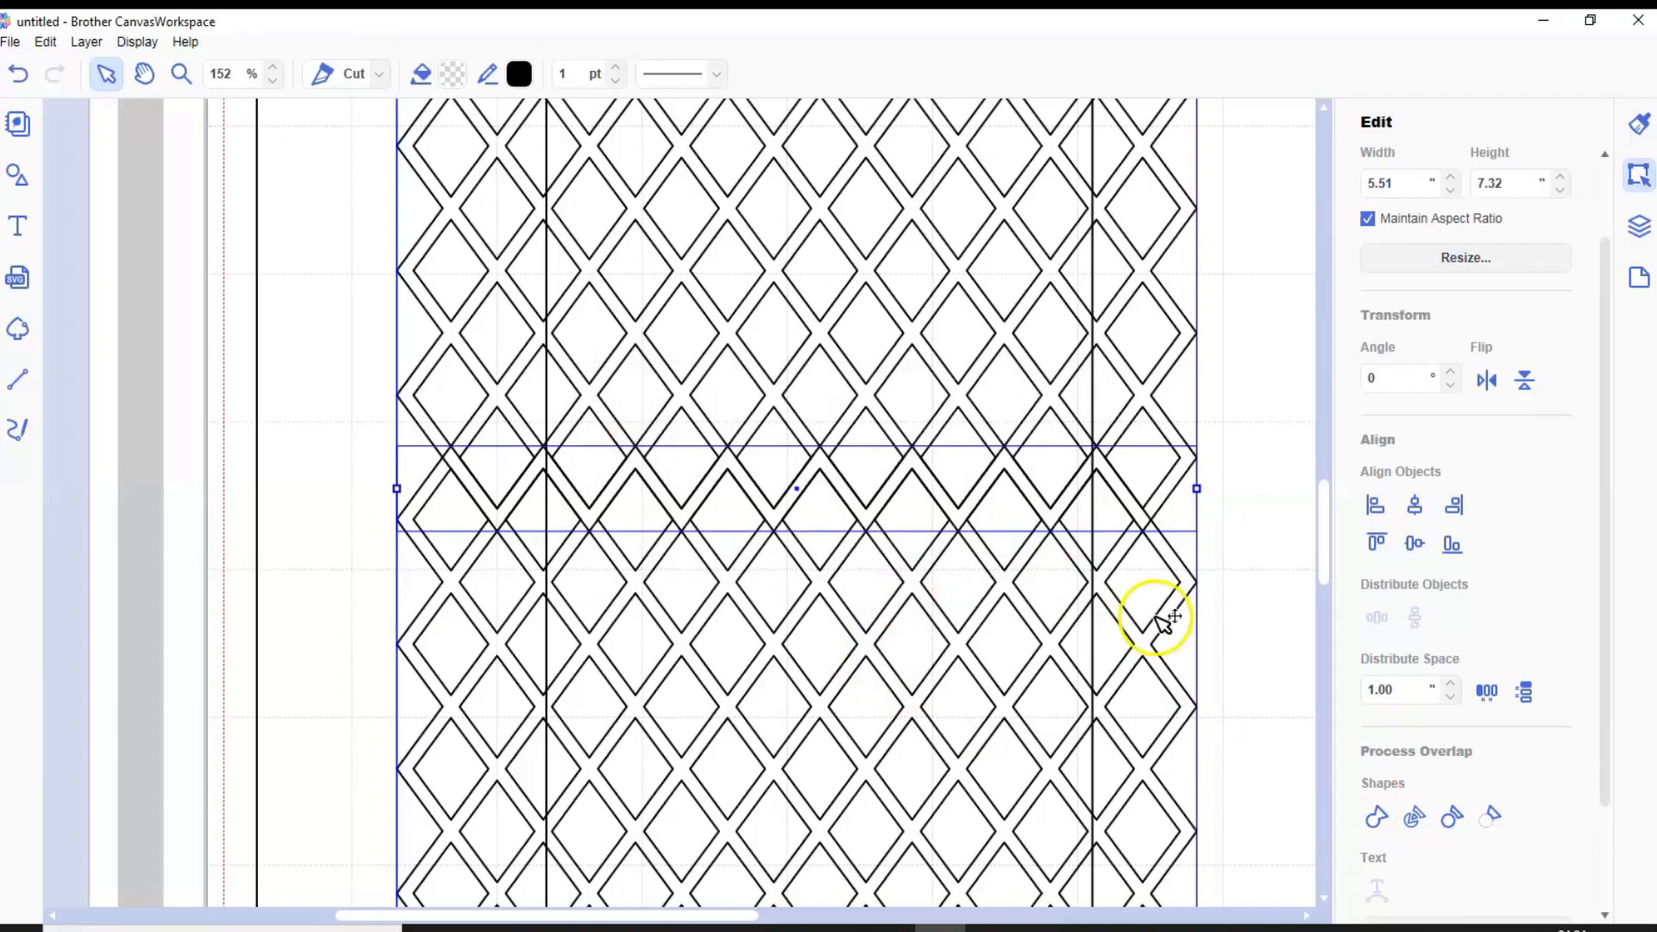
Shift the lower lattice very slightly down and weld it to the upper lattice
click(1251, 552)
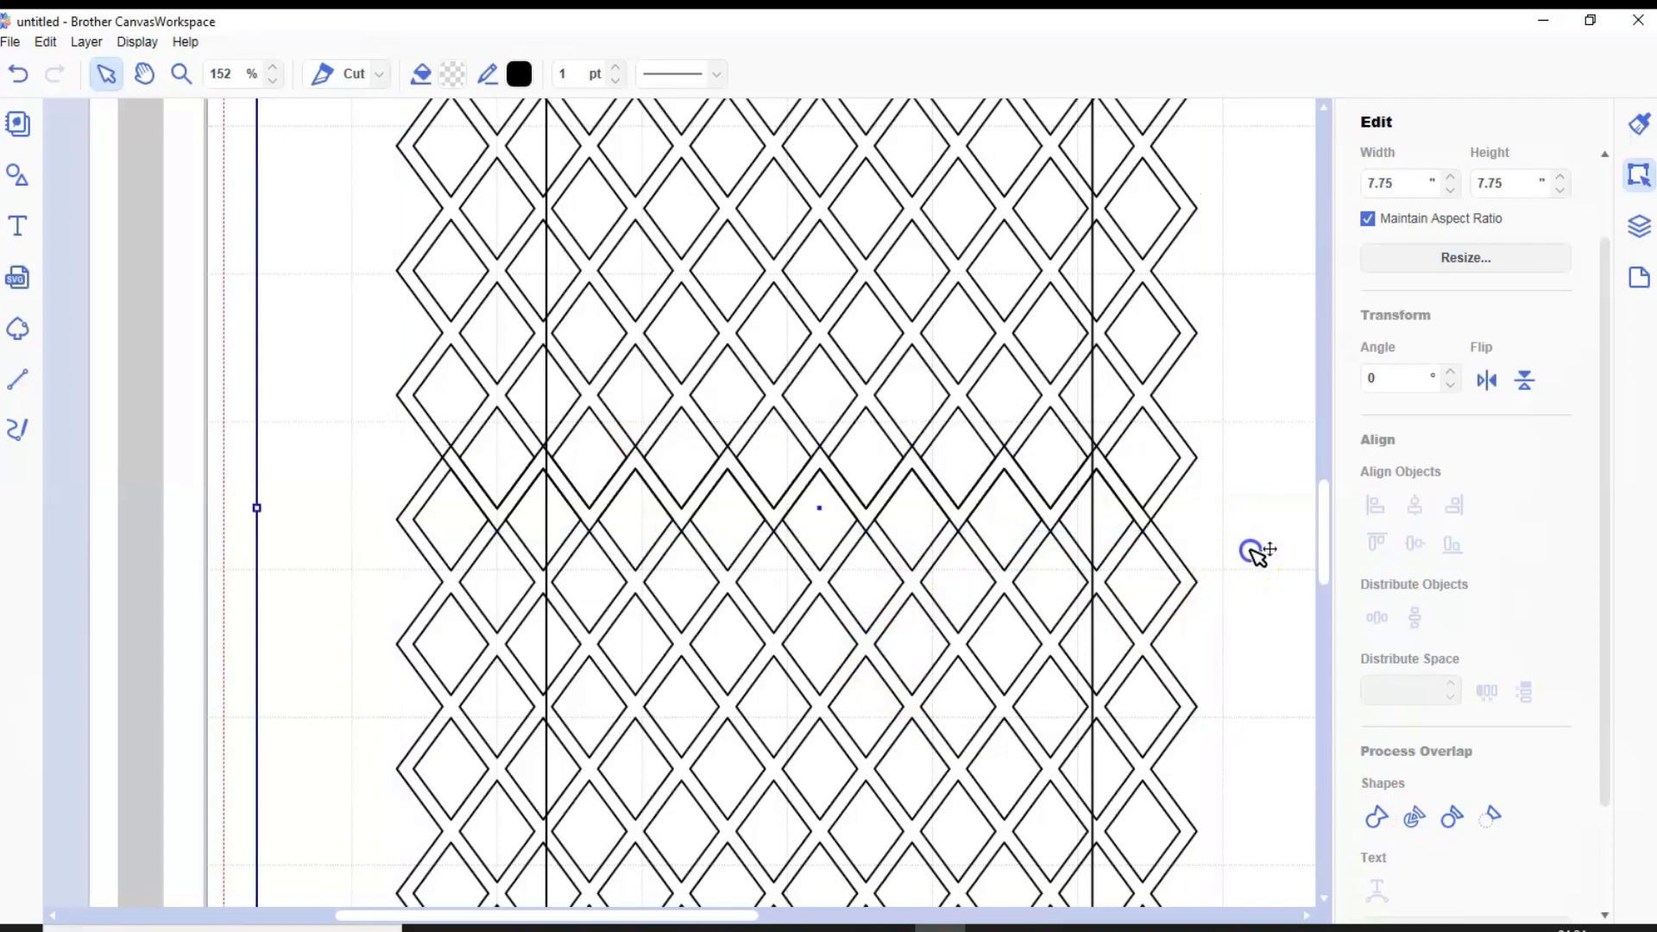
click(788, 633)
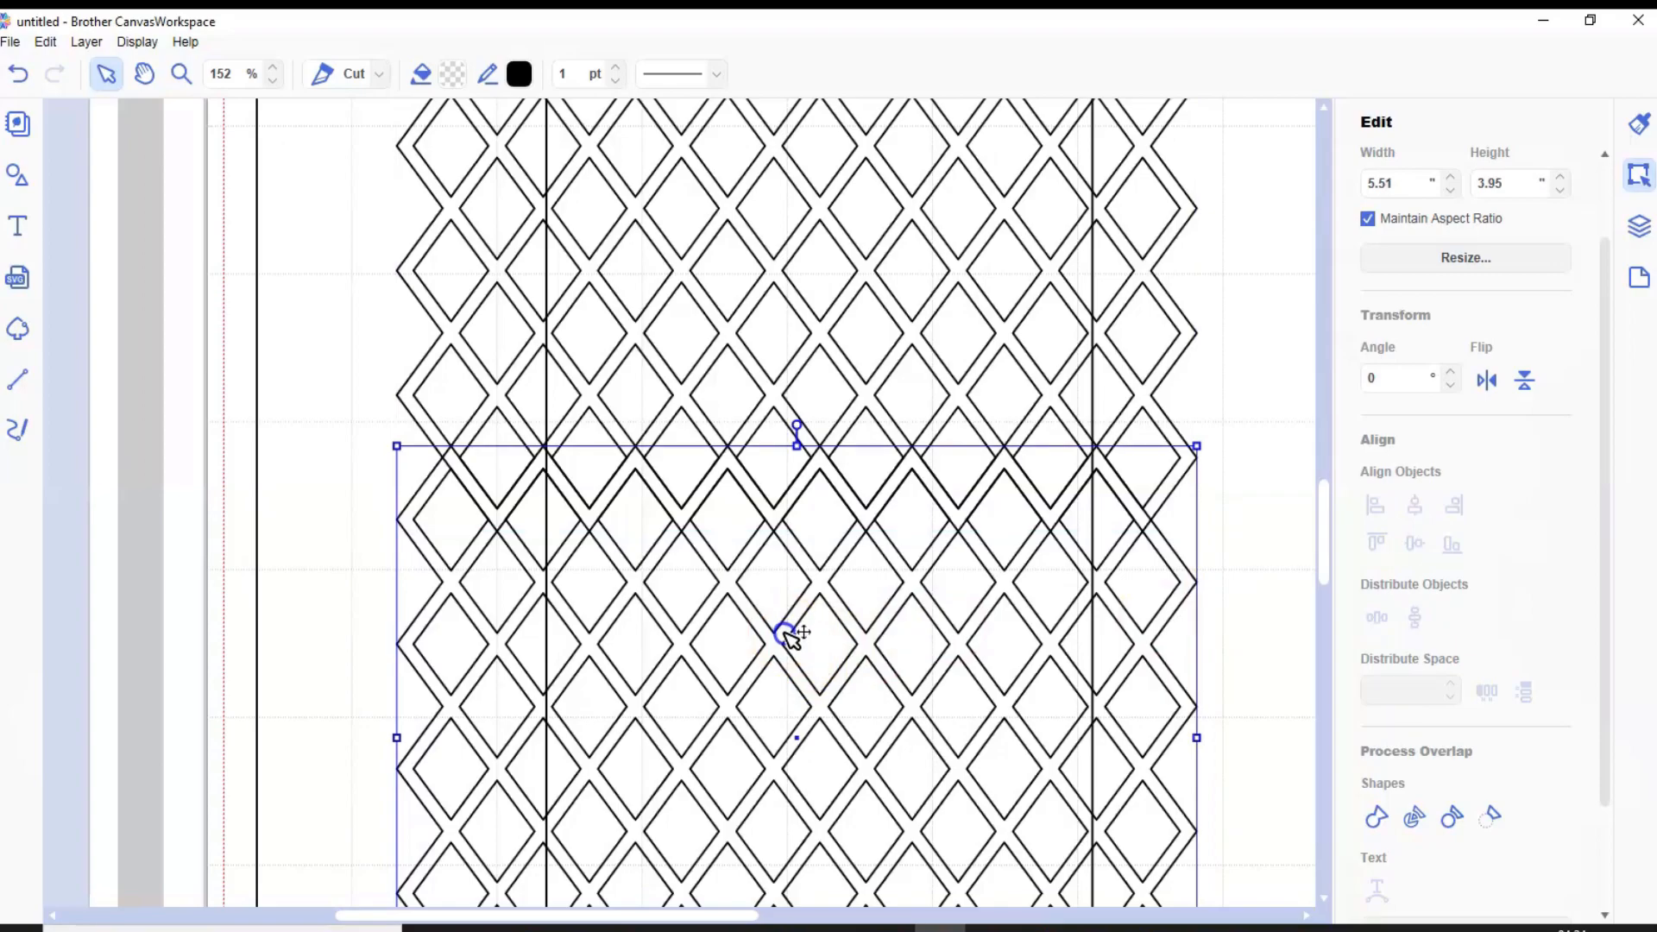
drag(788, 633, 785, 634)
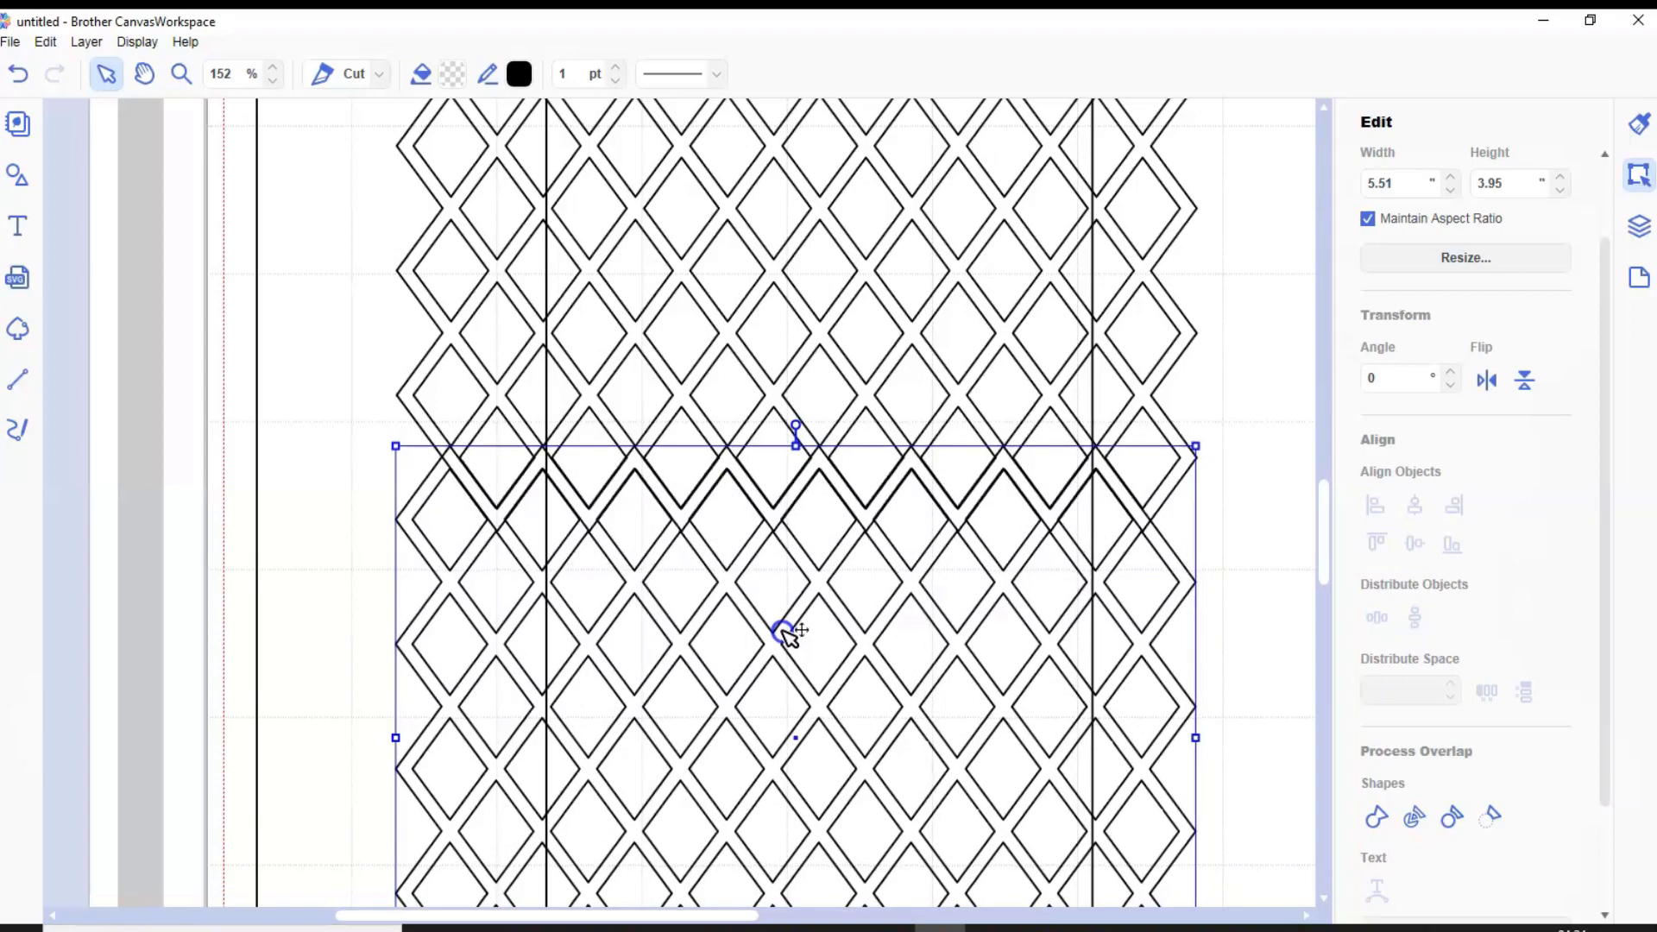
drag(785, 634, 786, 635)
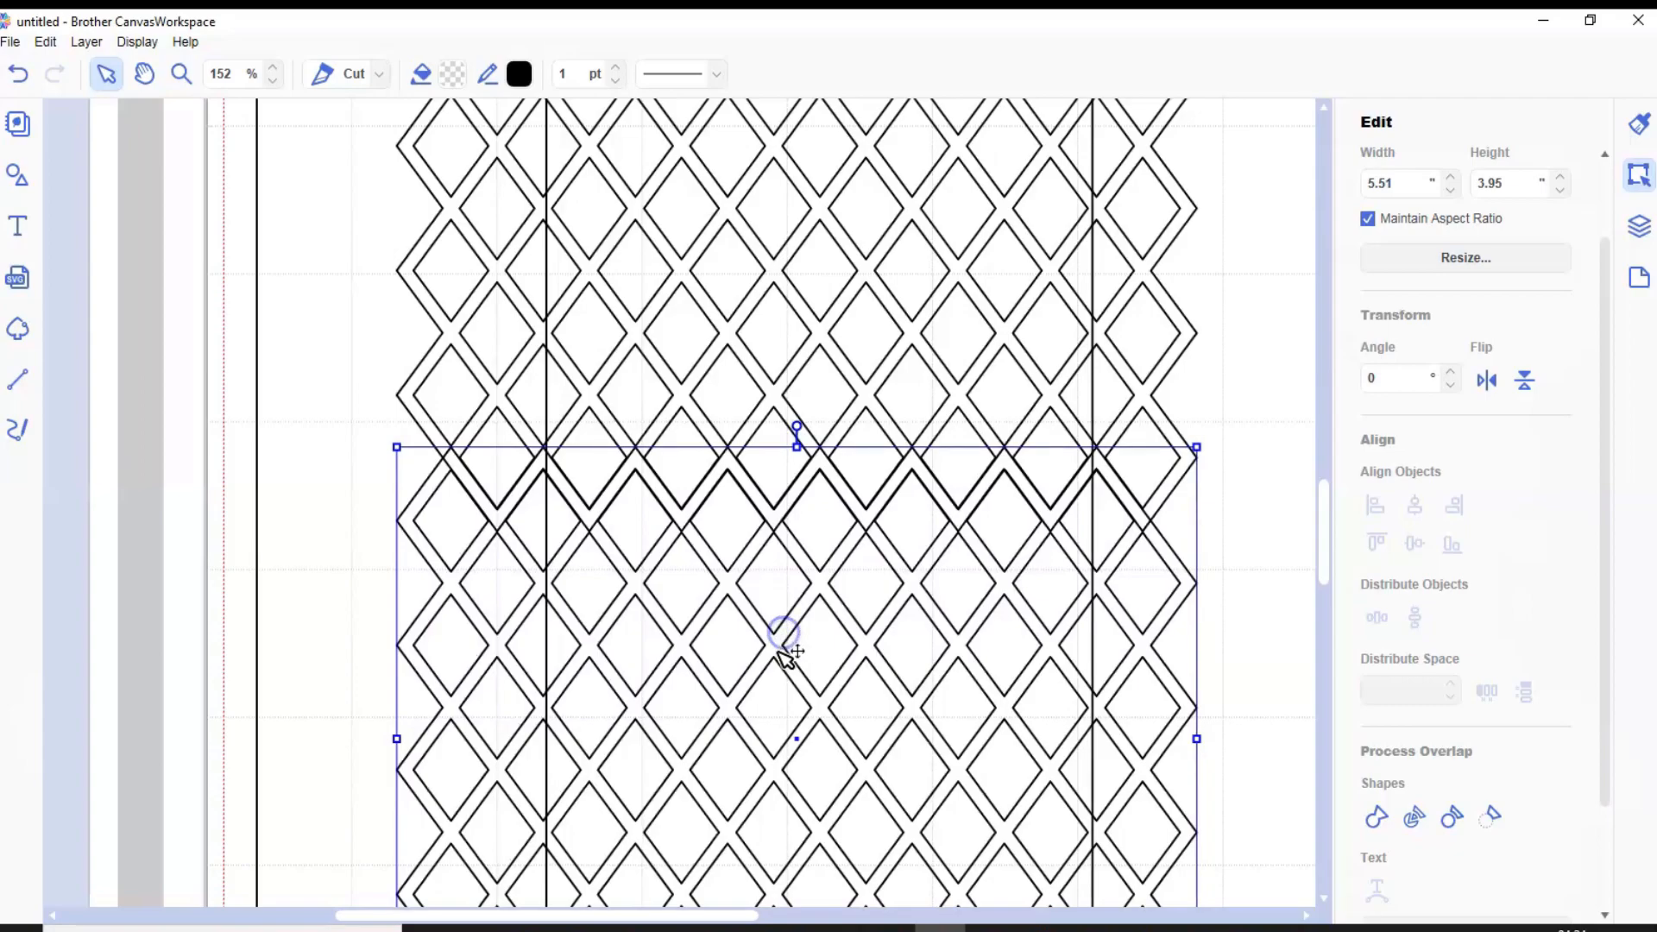
shift+click(922, 336)
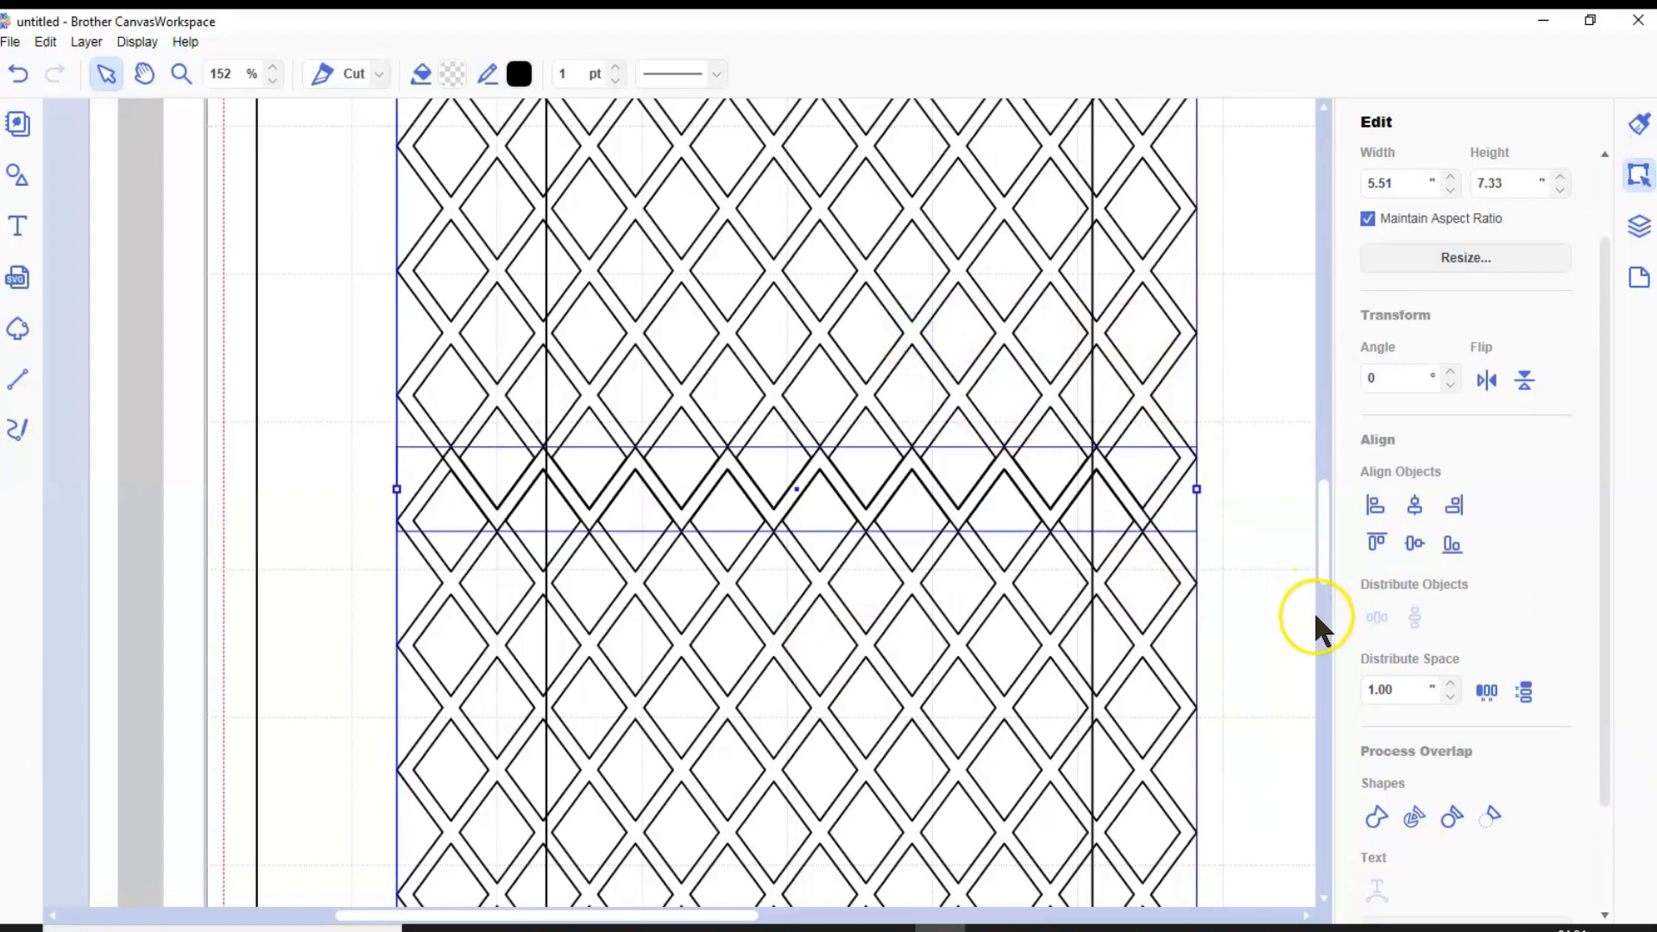
click(1376, 813)
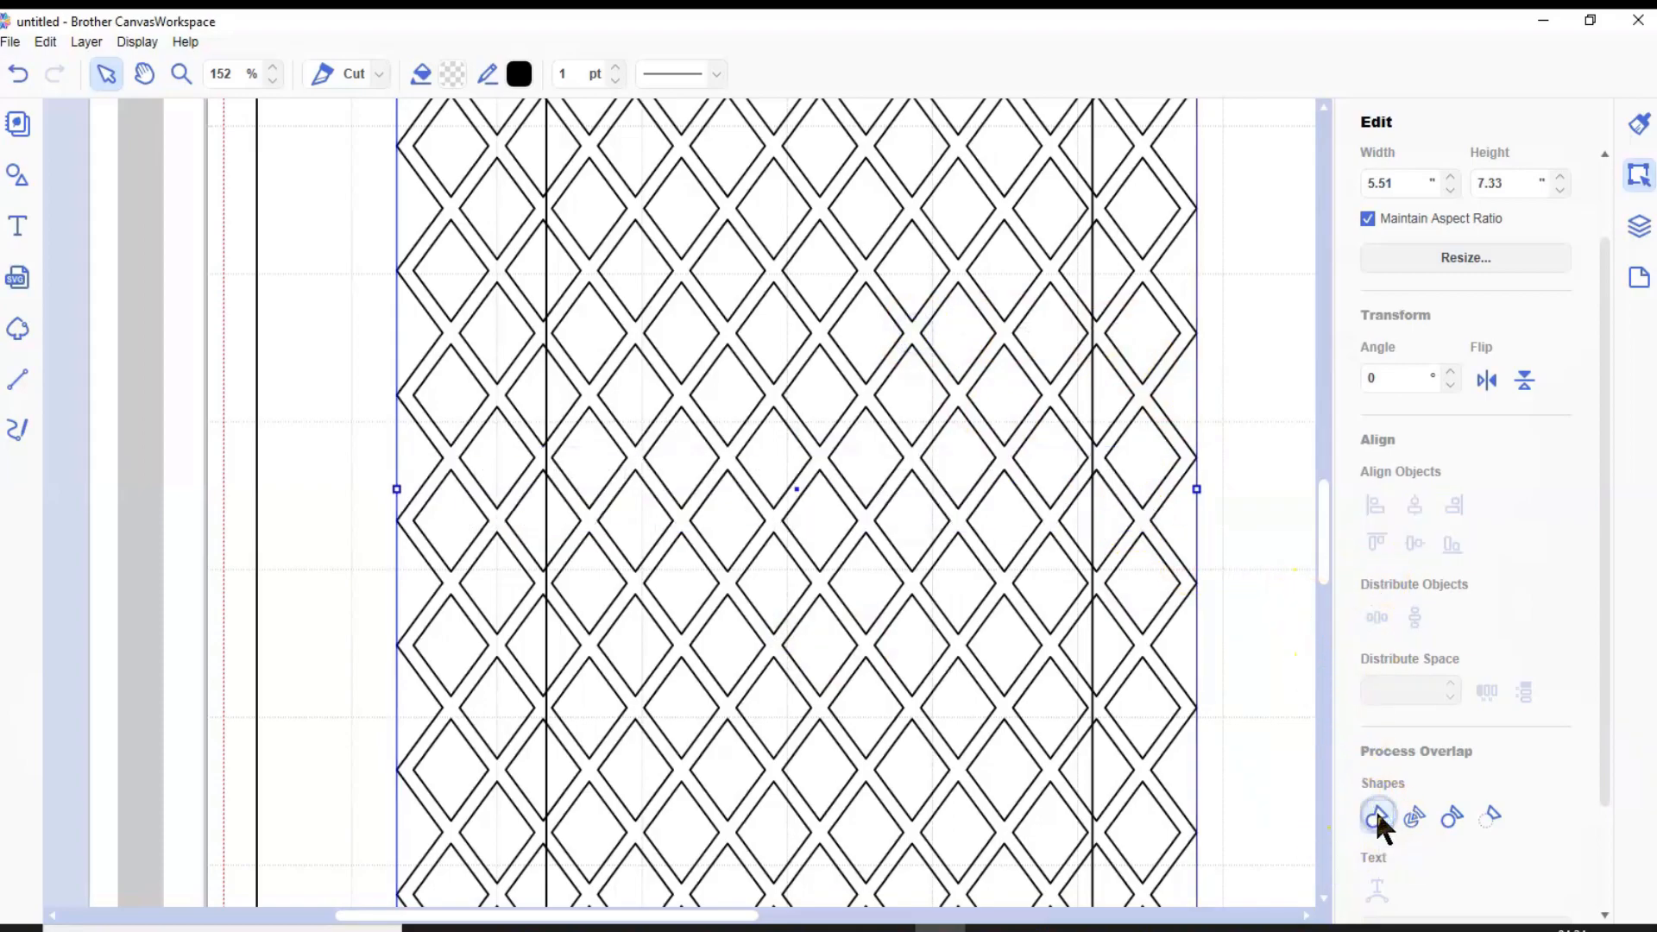
Enlarge the welded lattice proportionally to about 5.70 by 7.58 inches so it spans the frame's tall opening
click(123, 43)
click(194, 111)
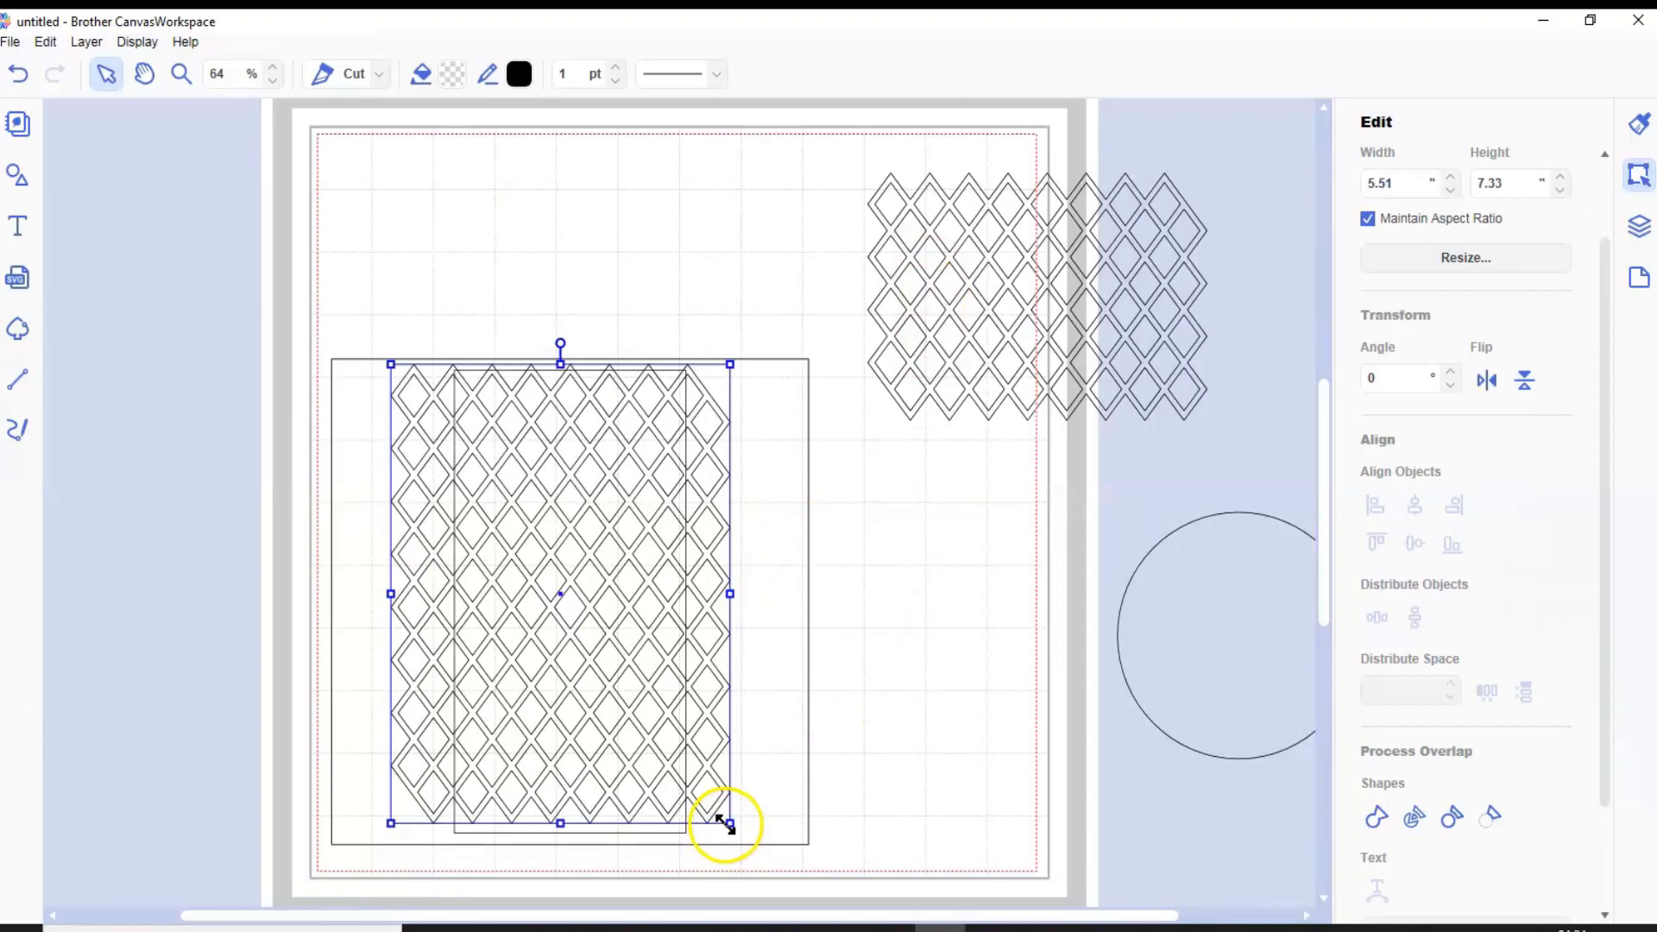
drag(731, 825, 742, 840)
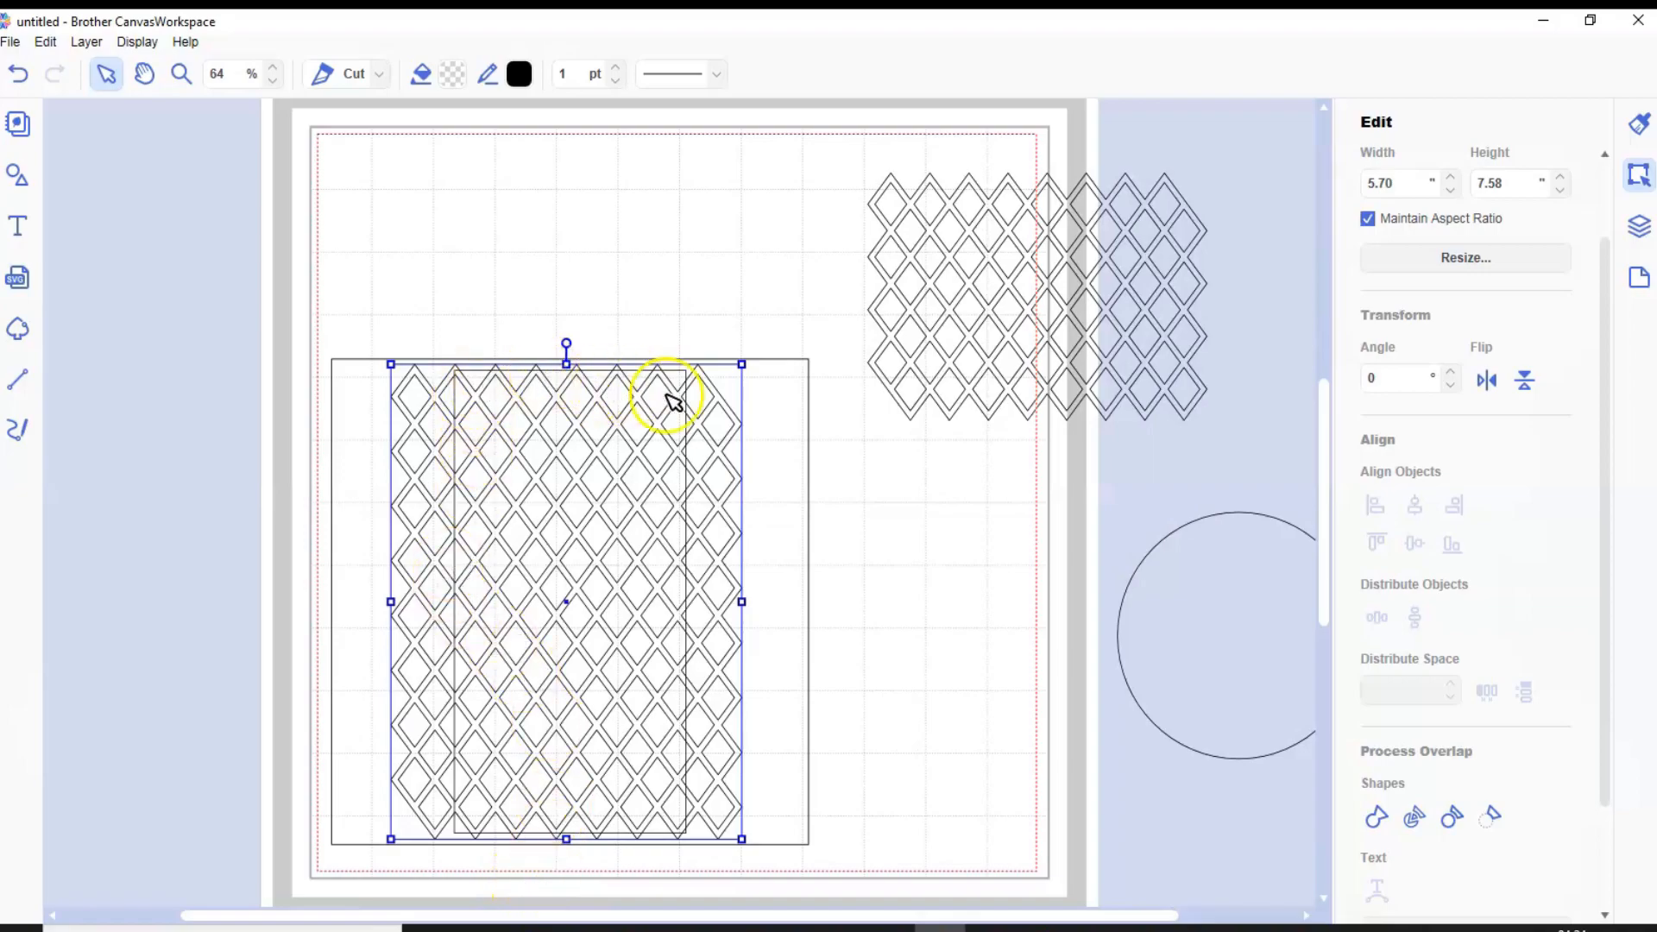
Try welding the enlarged lattice to the square frame, and undo the weld
drag(366, 254, 640, 734)
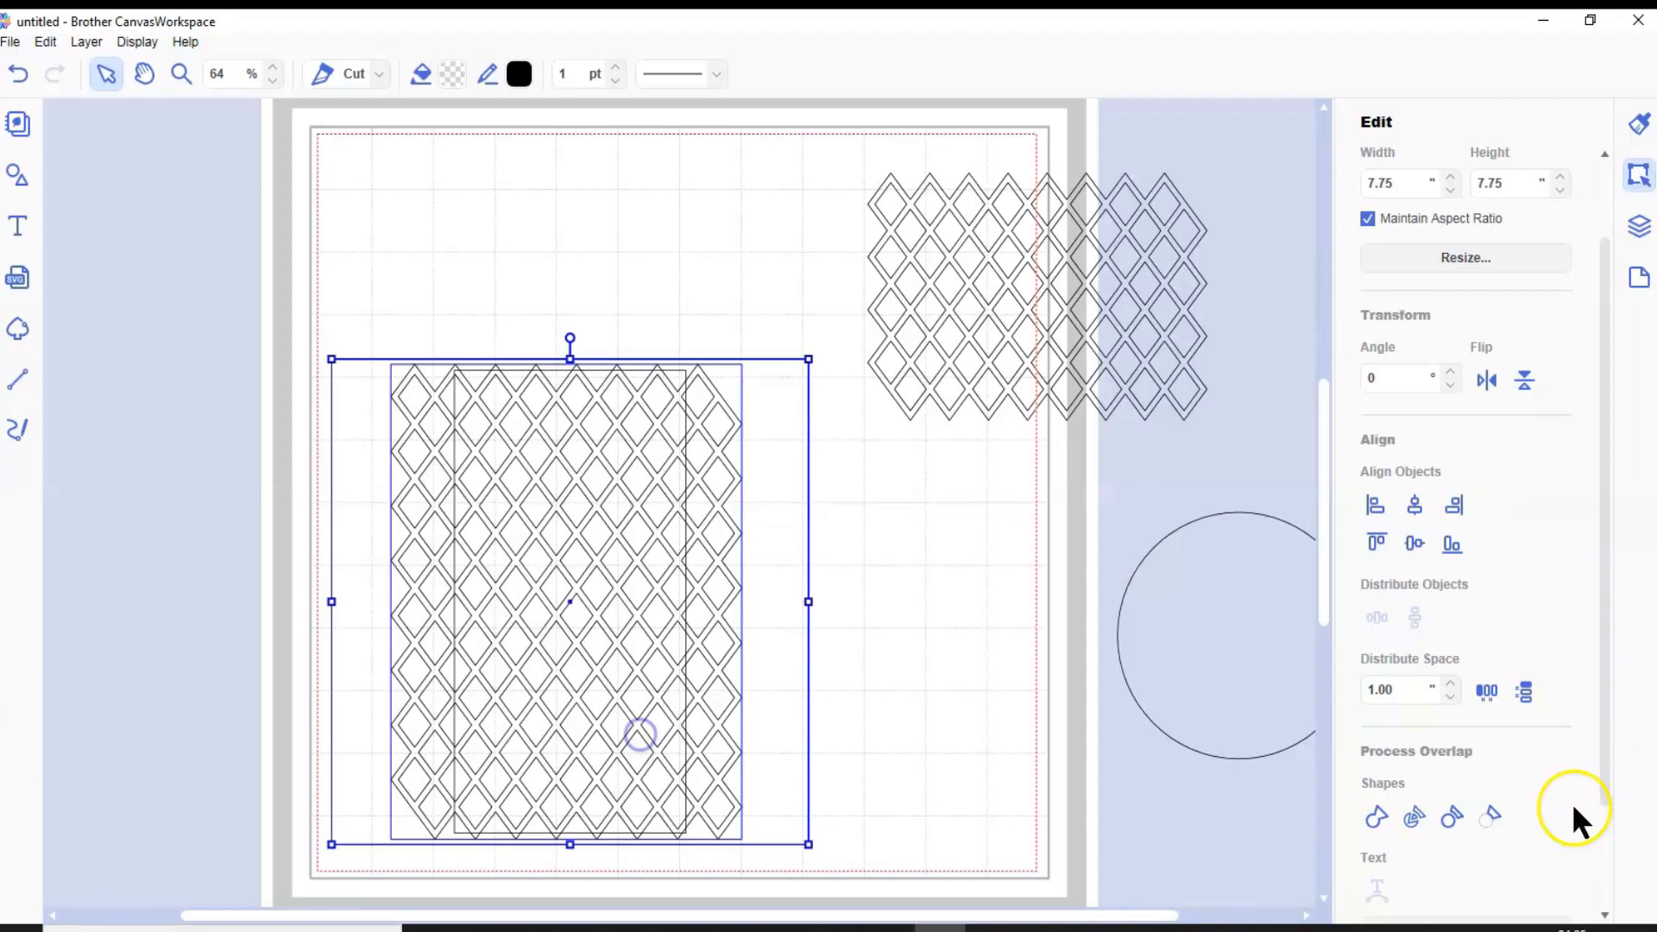
click(1373, 816)
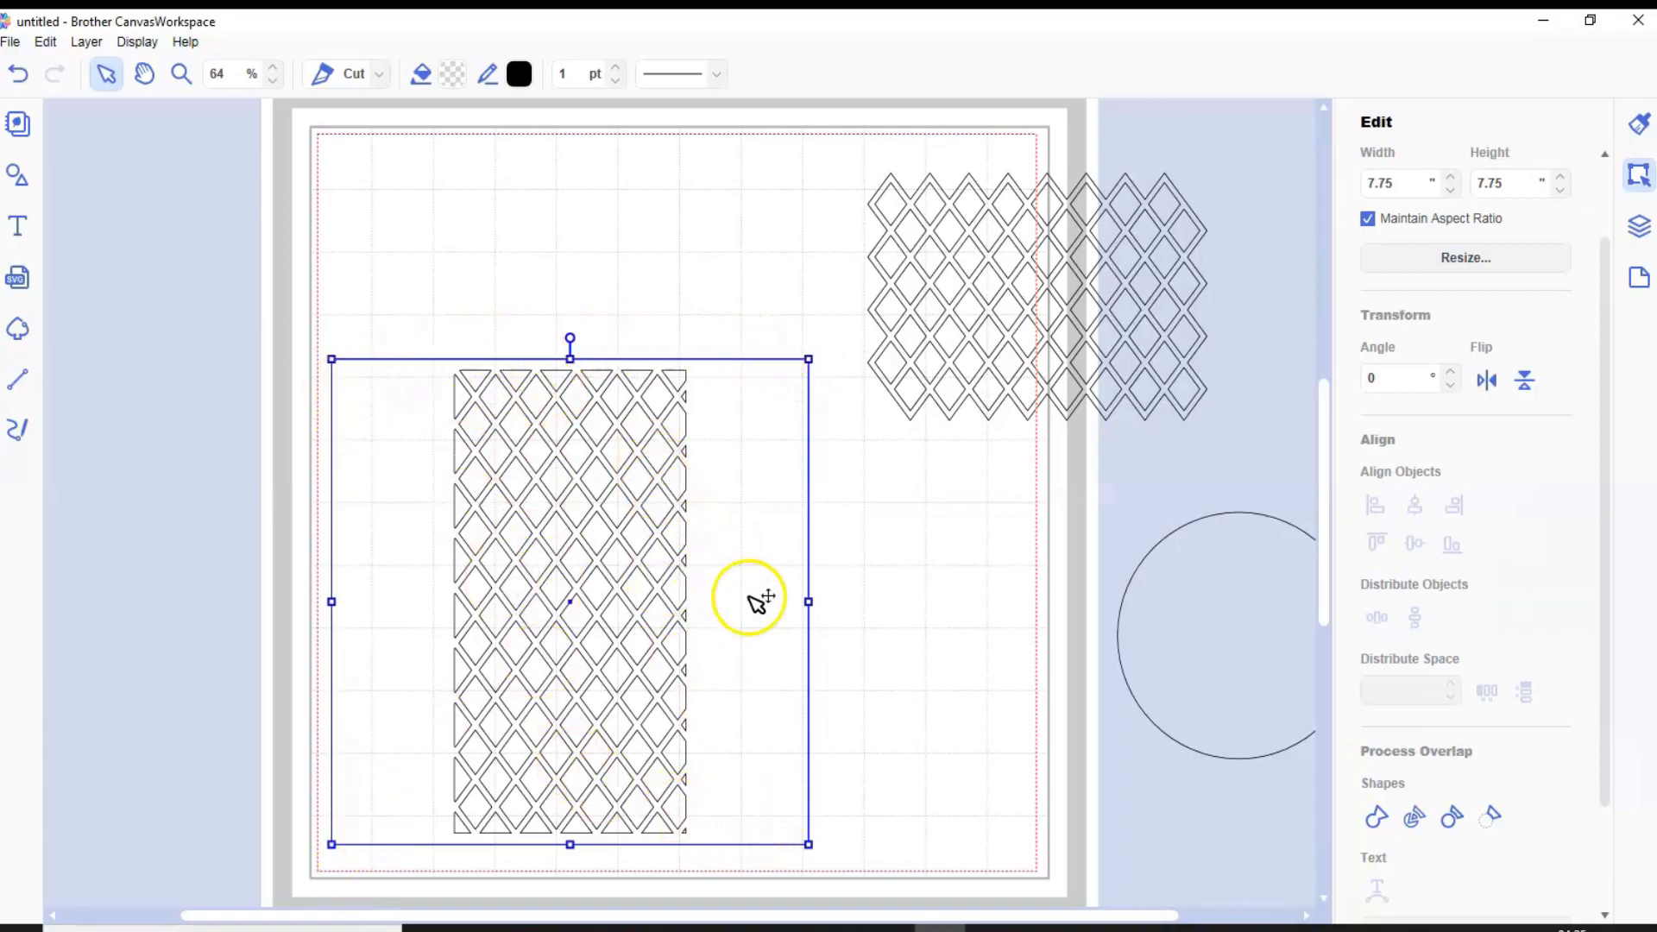
click(18, 74)
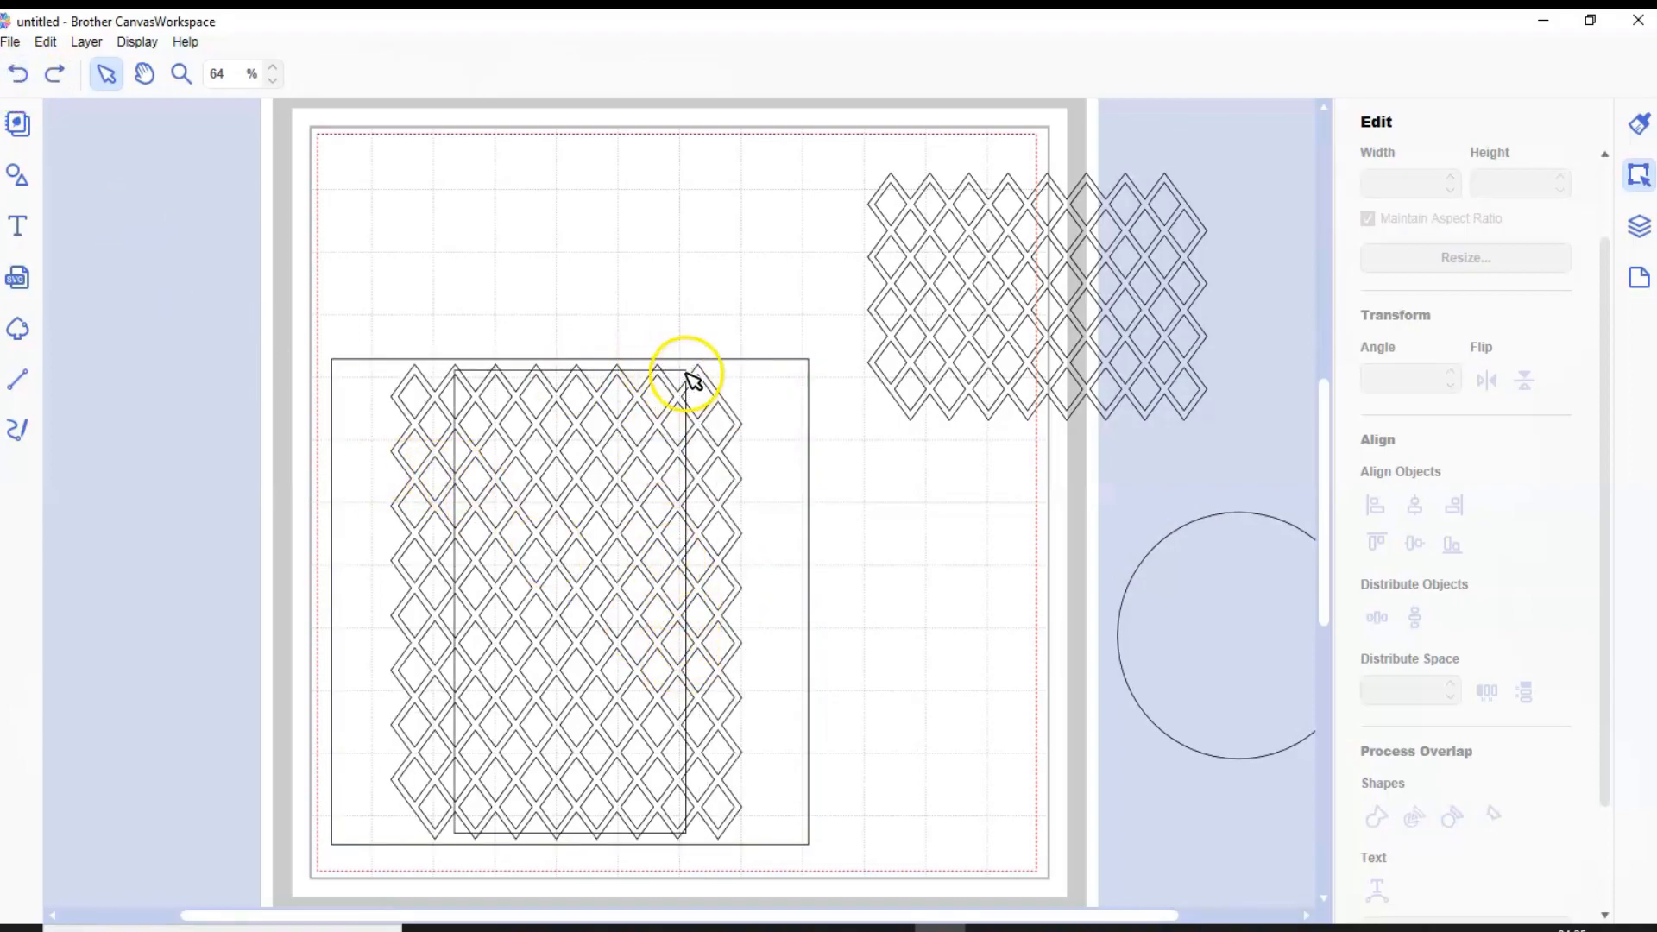
Add a plain rectangle over the frame's opening, about 4.87 inches wide and stretched to the opening's full height
click(17, 176)
scroll(244, 400, up, 15)
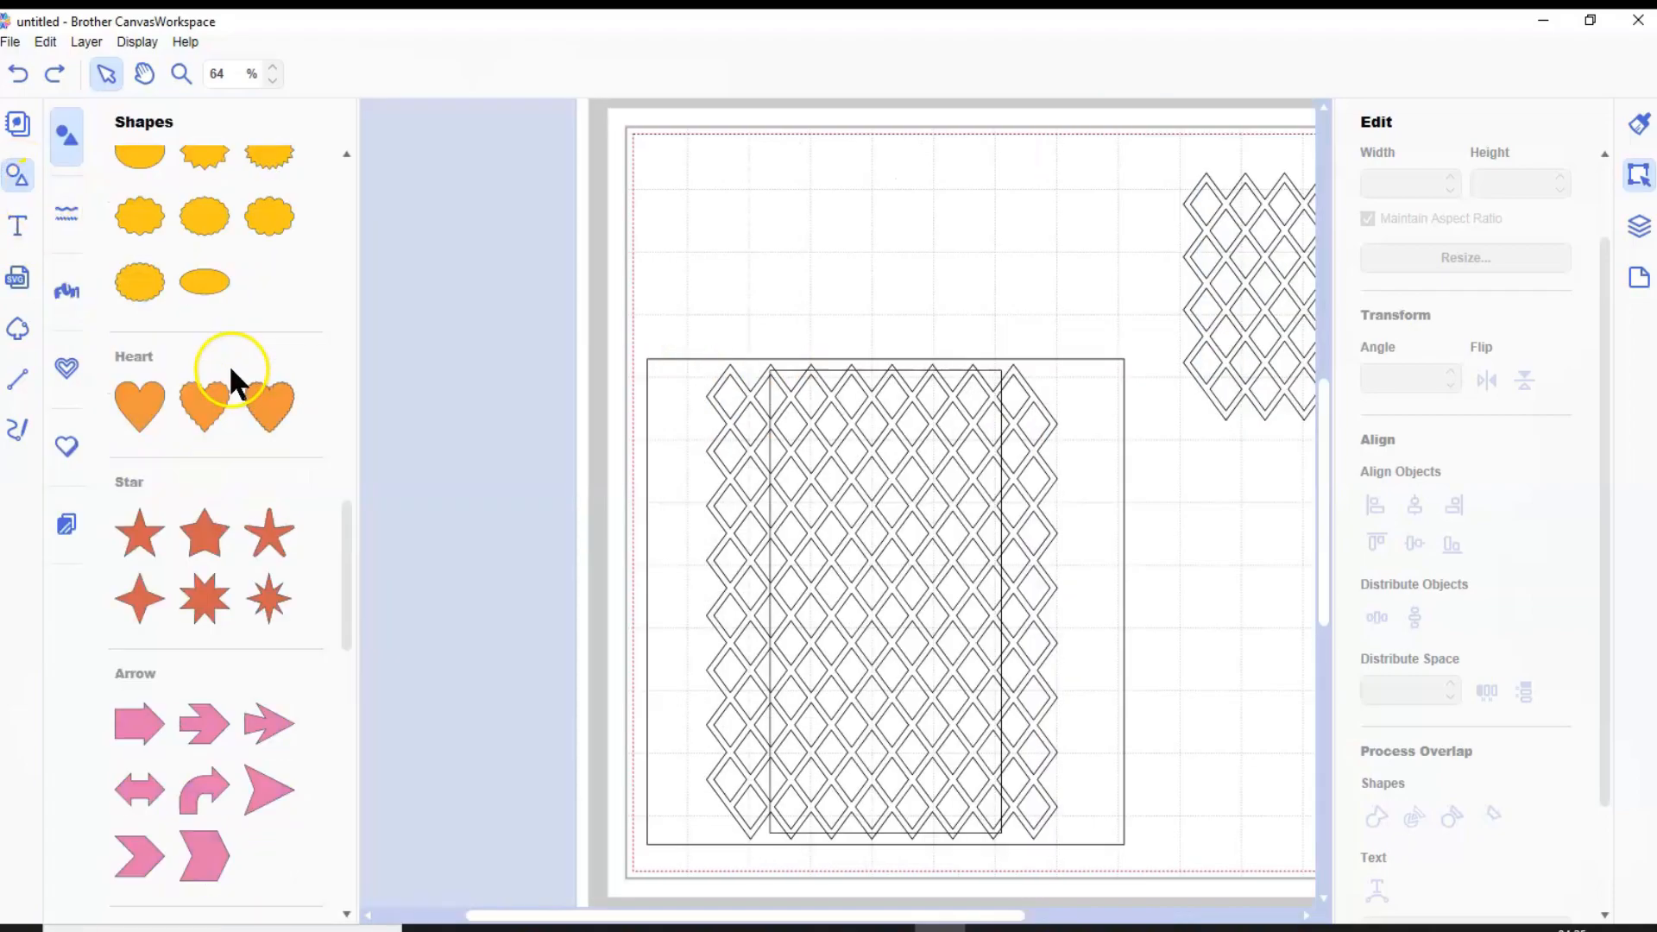
scroll(253, 294, up, 3)
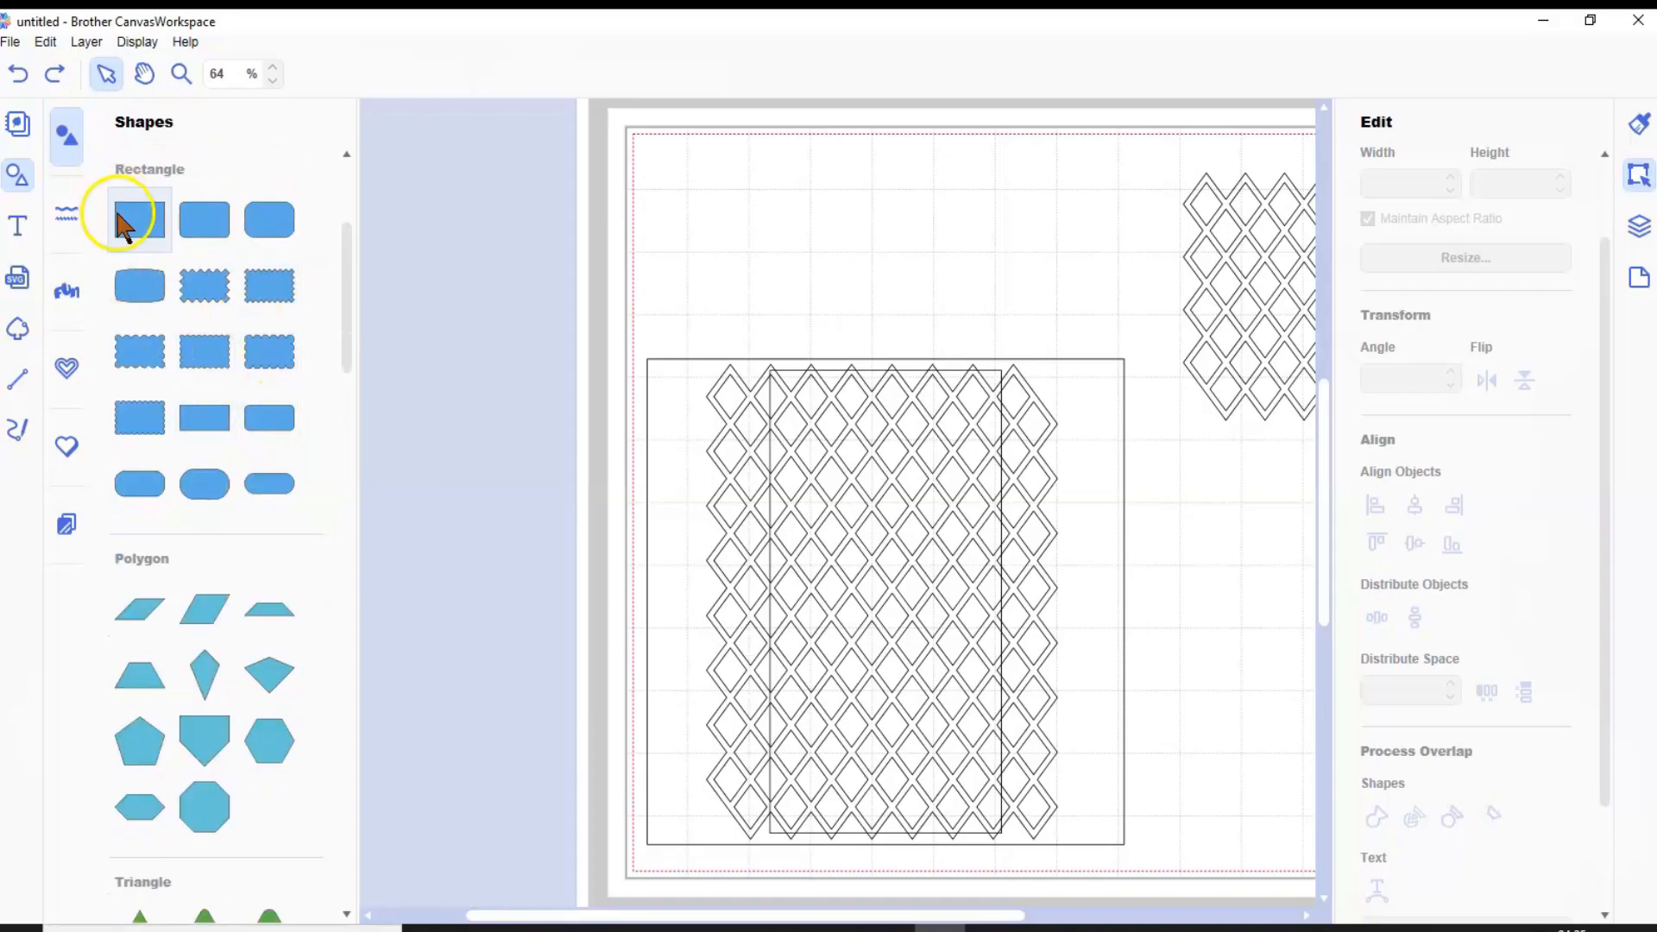
click(18, 175)
drag(500, 178, 718, 453)
drag(446, 457, 417, 457)
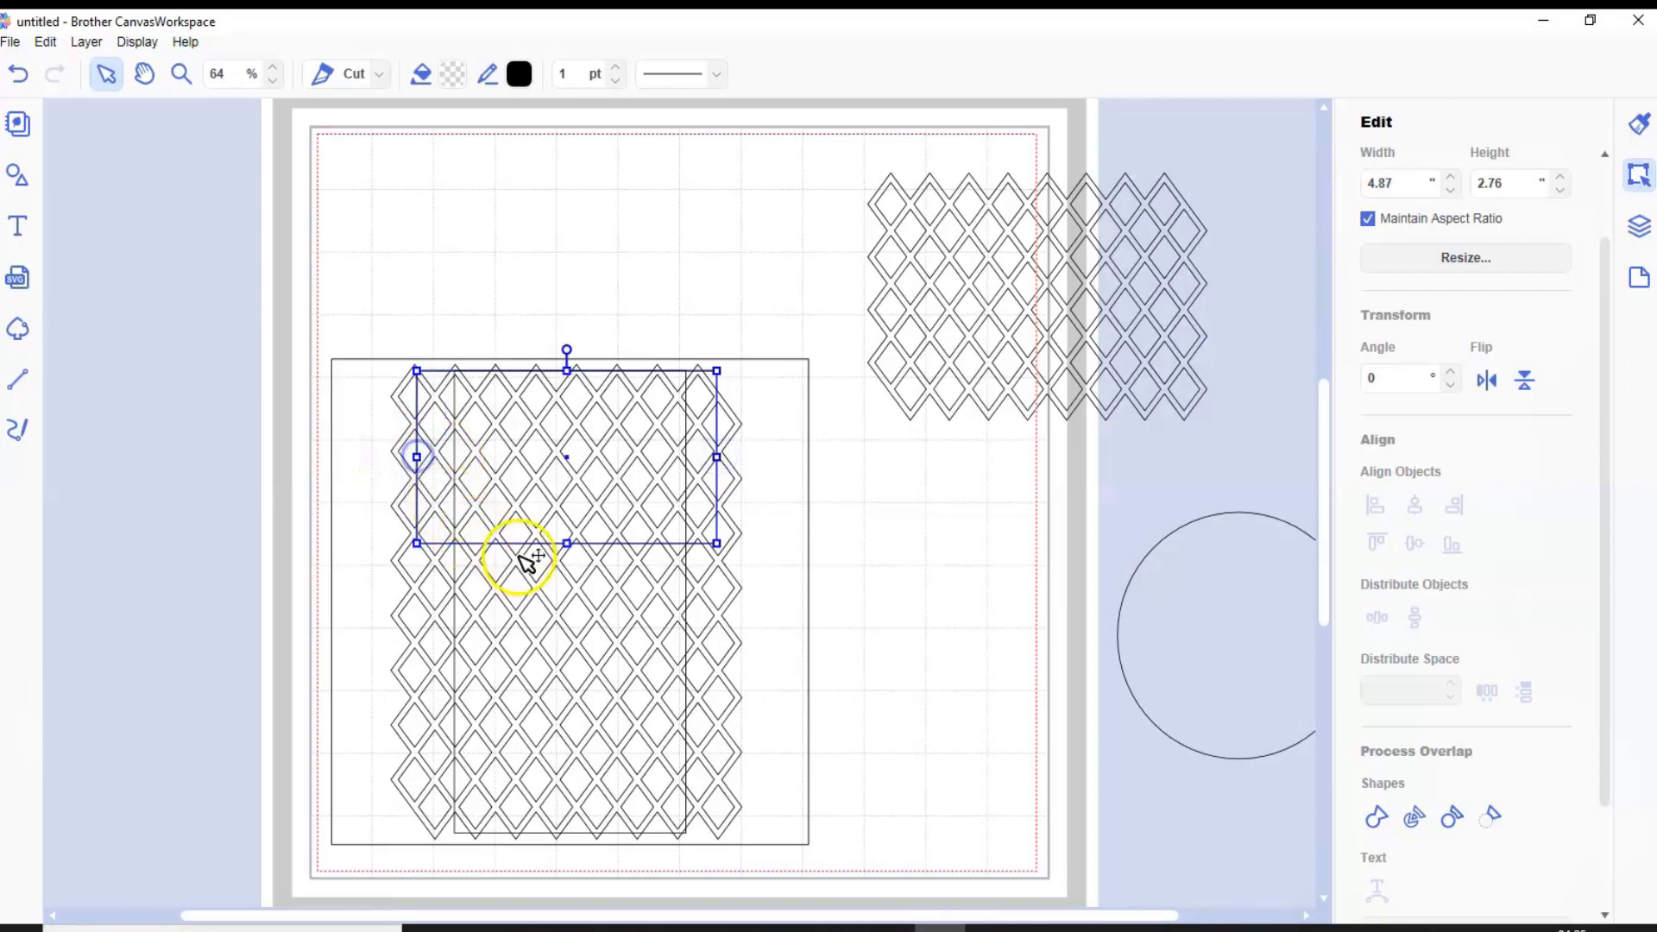
drag(567, 546, 567, 835)
Subtract the rectangle from the square frame to widen its opening, and weld the lattice to the frame
shift+click(790, 394)
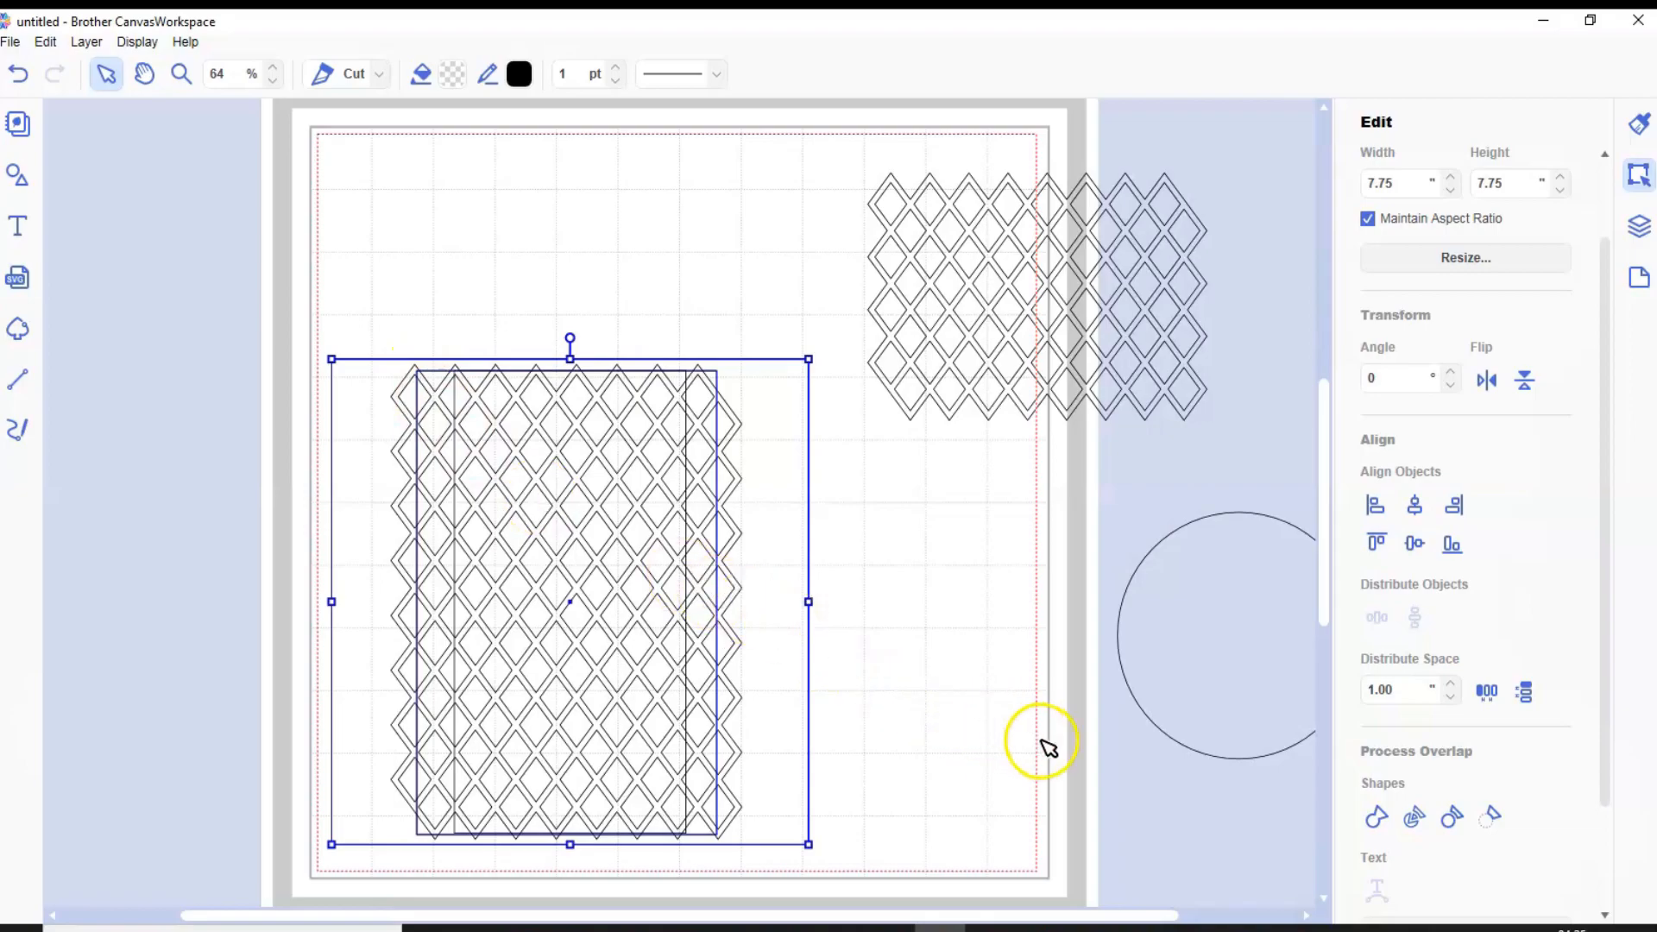
click(1491, 812)
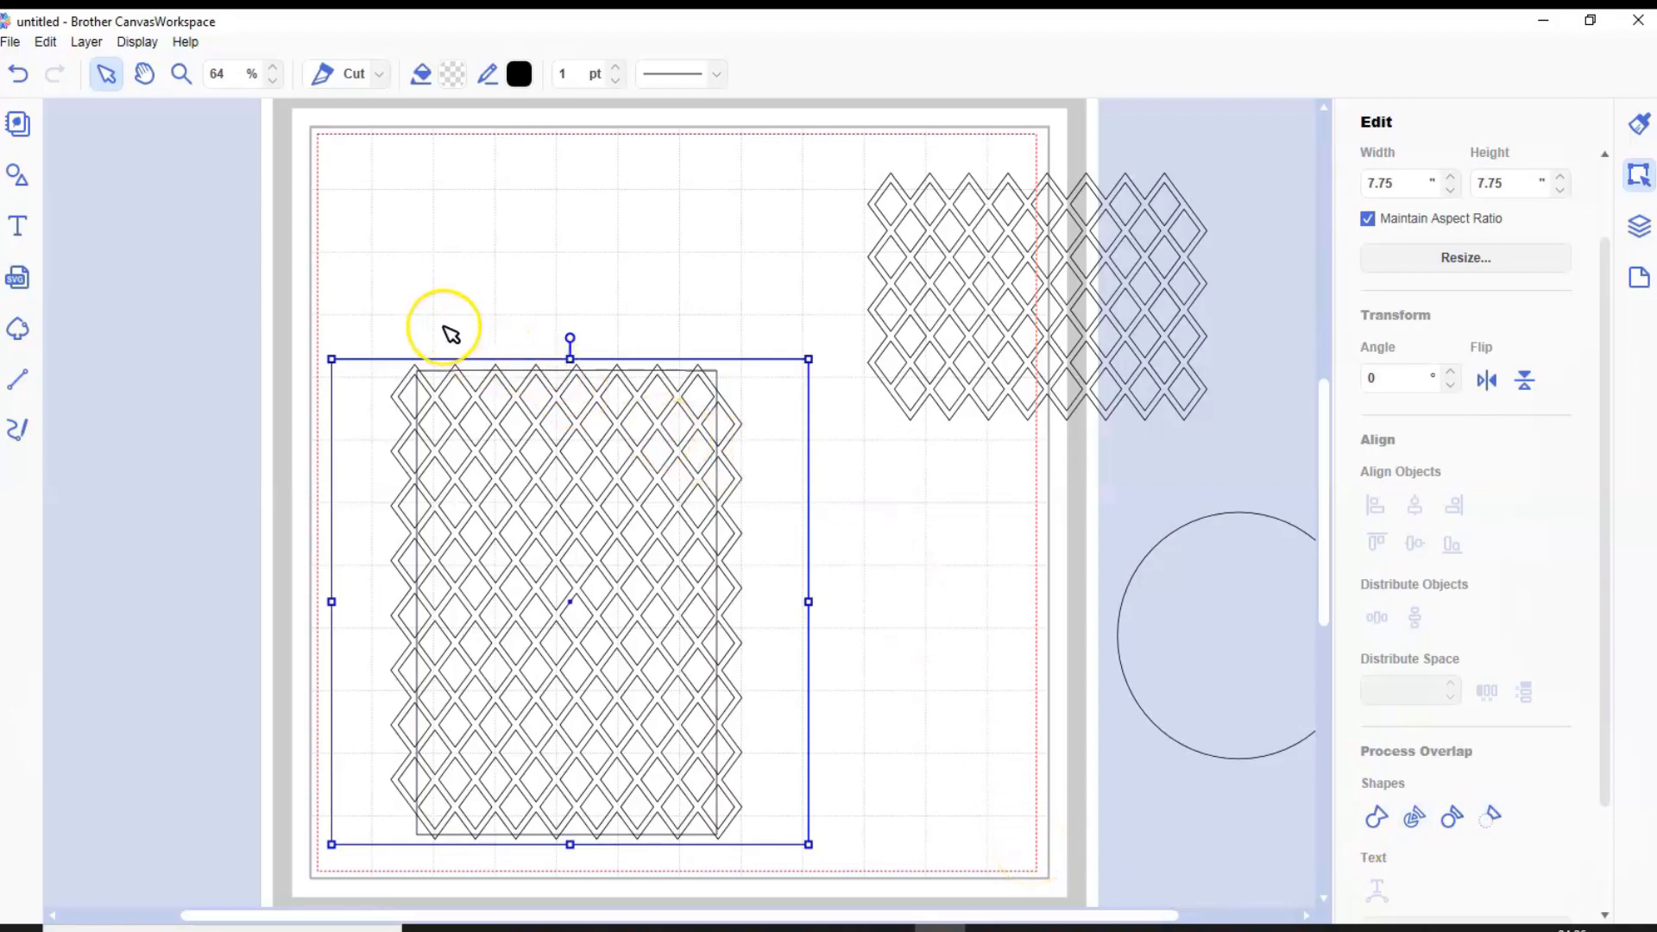
drag(444, 327, 579, 560)
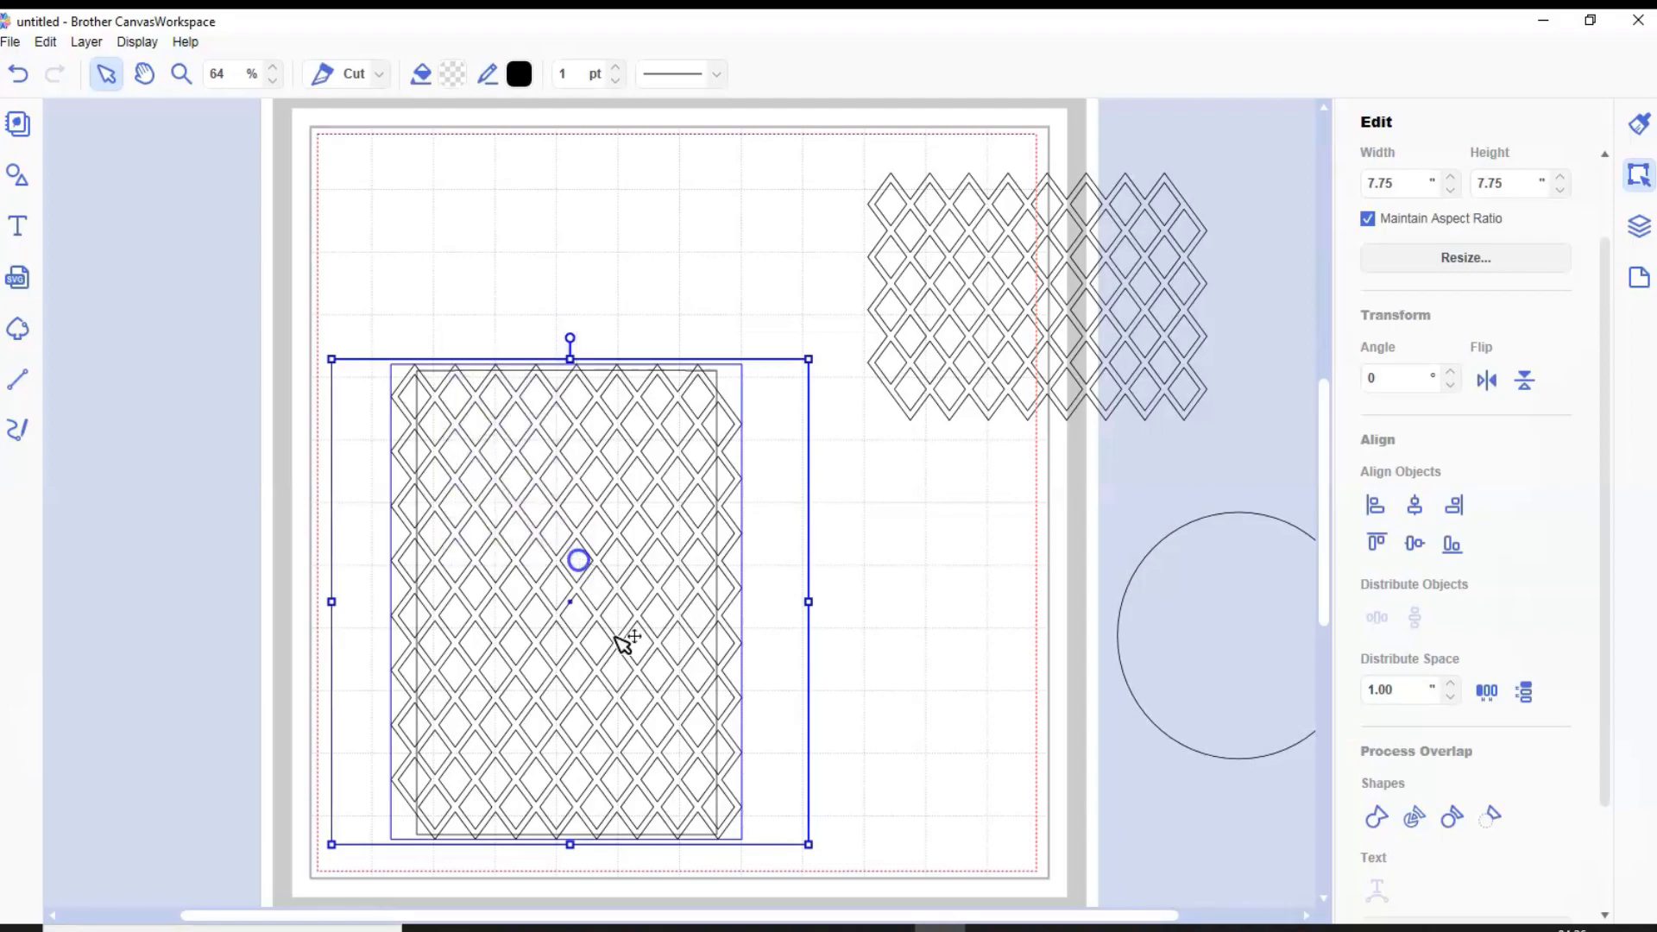
click(1376, 817)
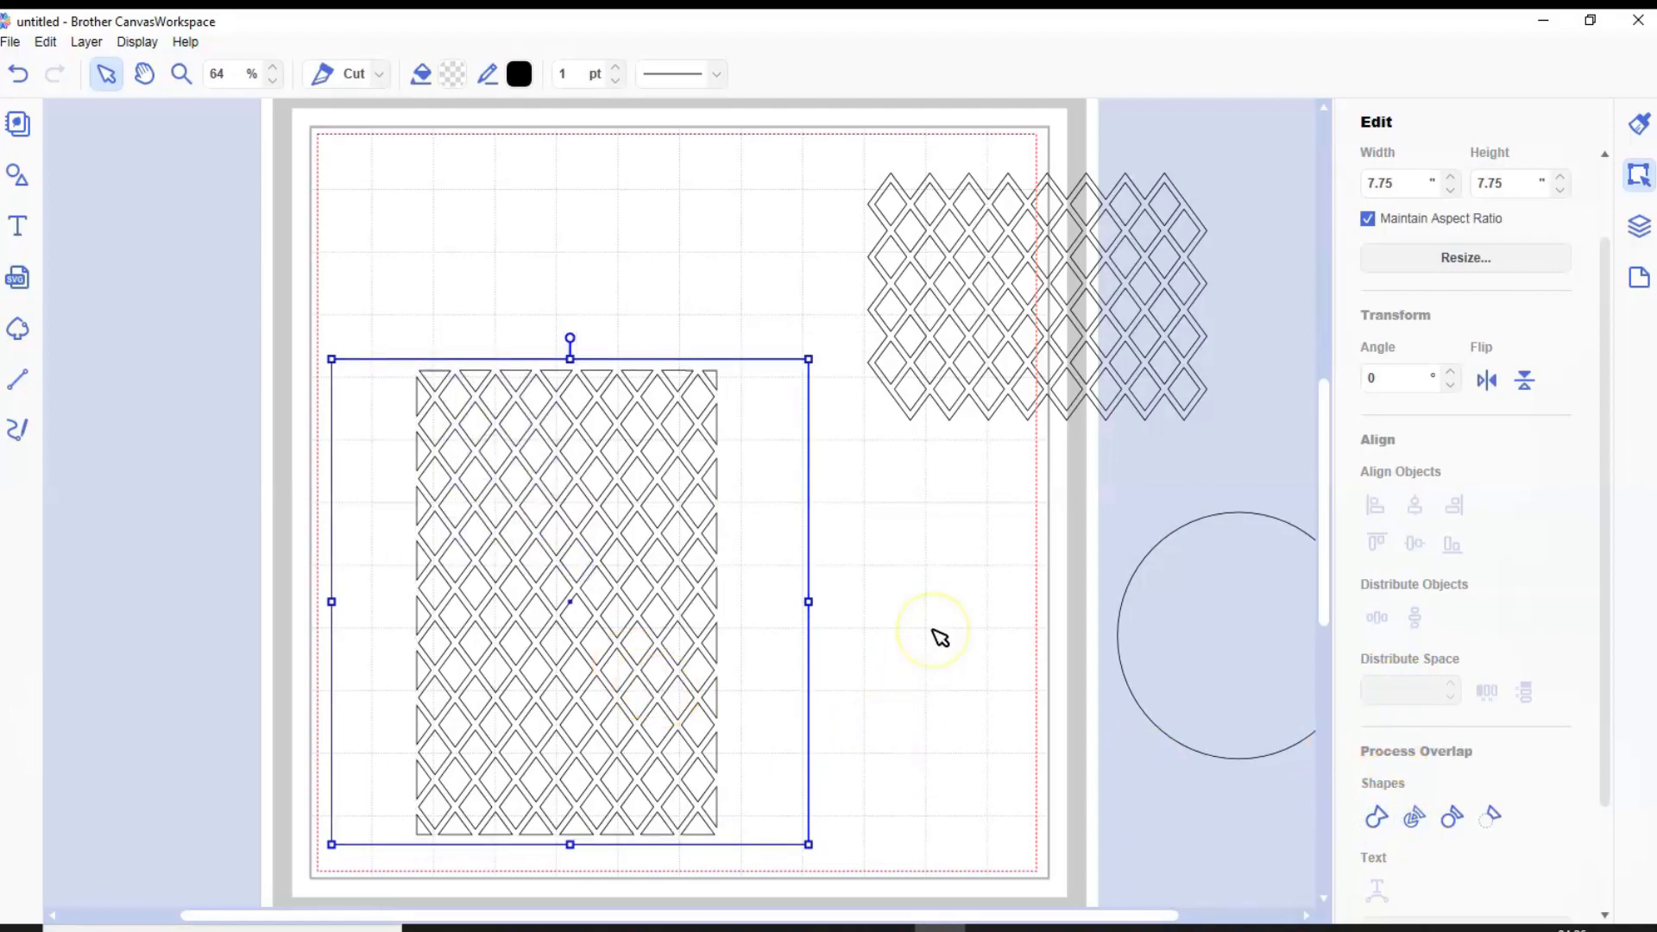
Move the welded square panel toward the mat's upper left corner and bring the circle onto the mat's lower right area
drag(751, 481, 736, 319)
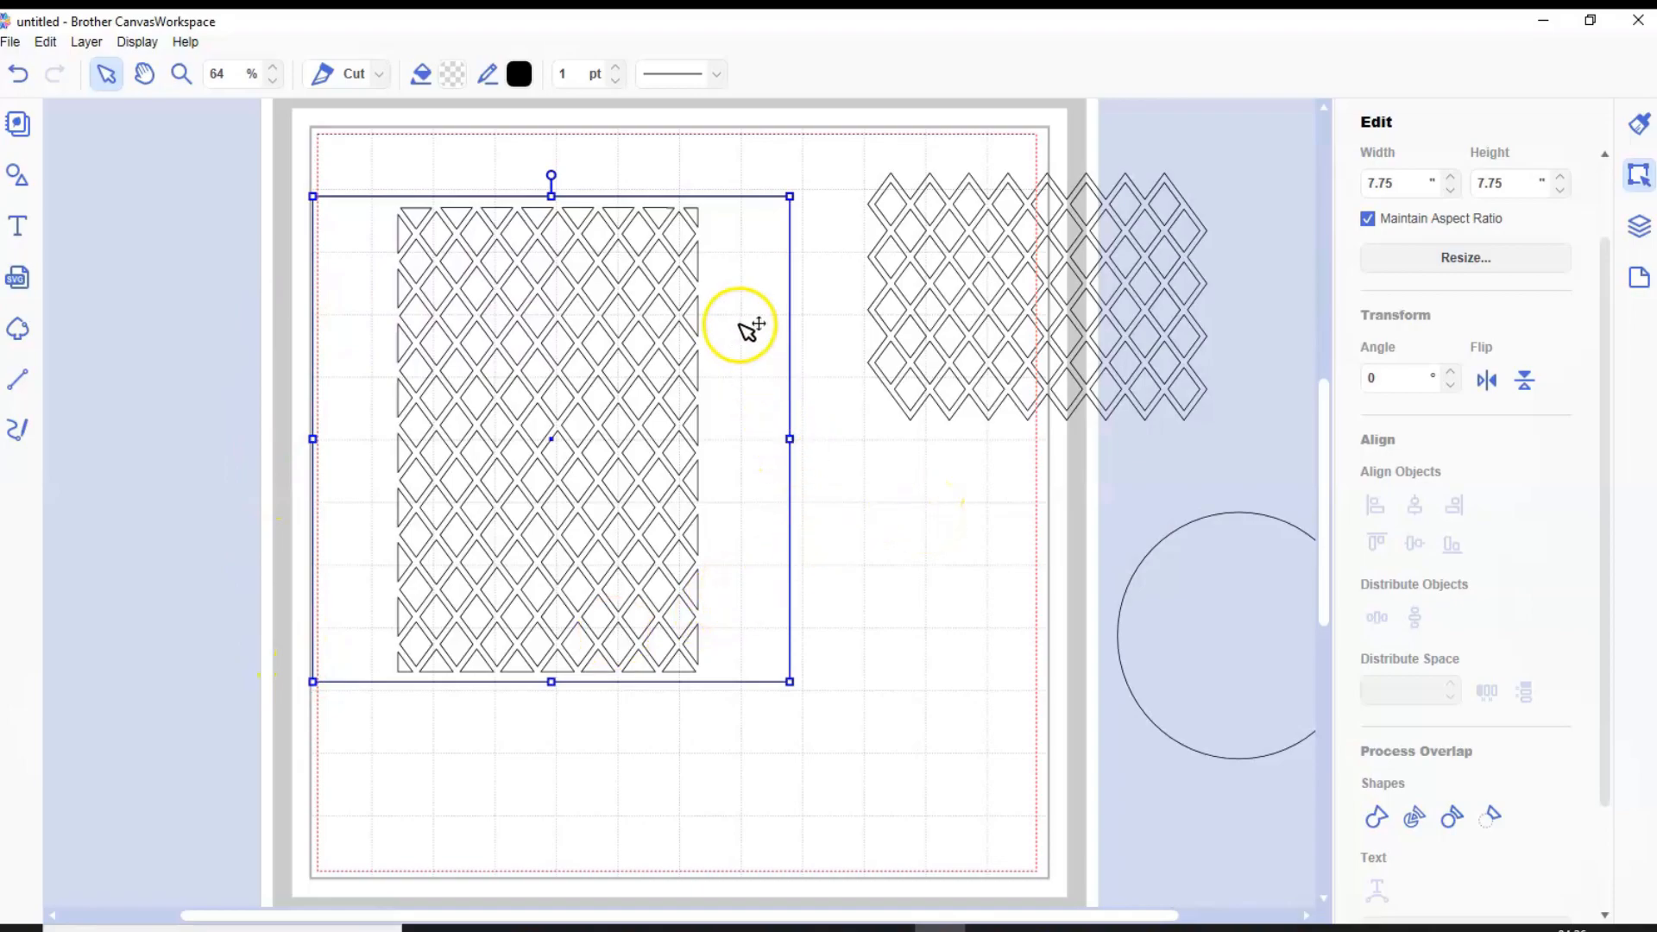
drag(740, 296, 686, 264)
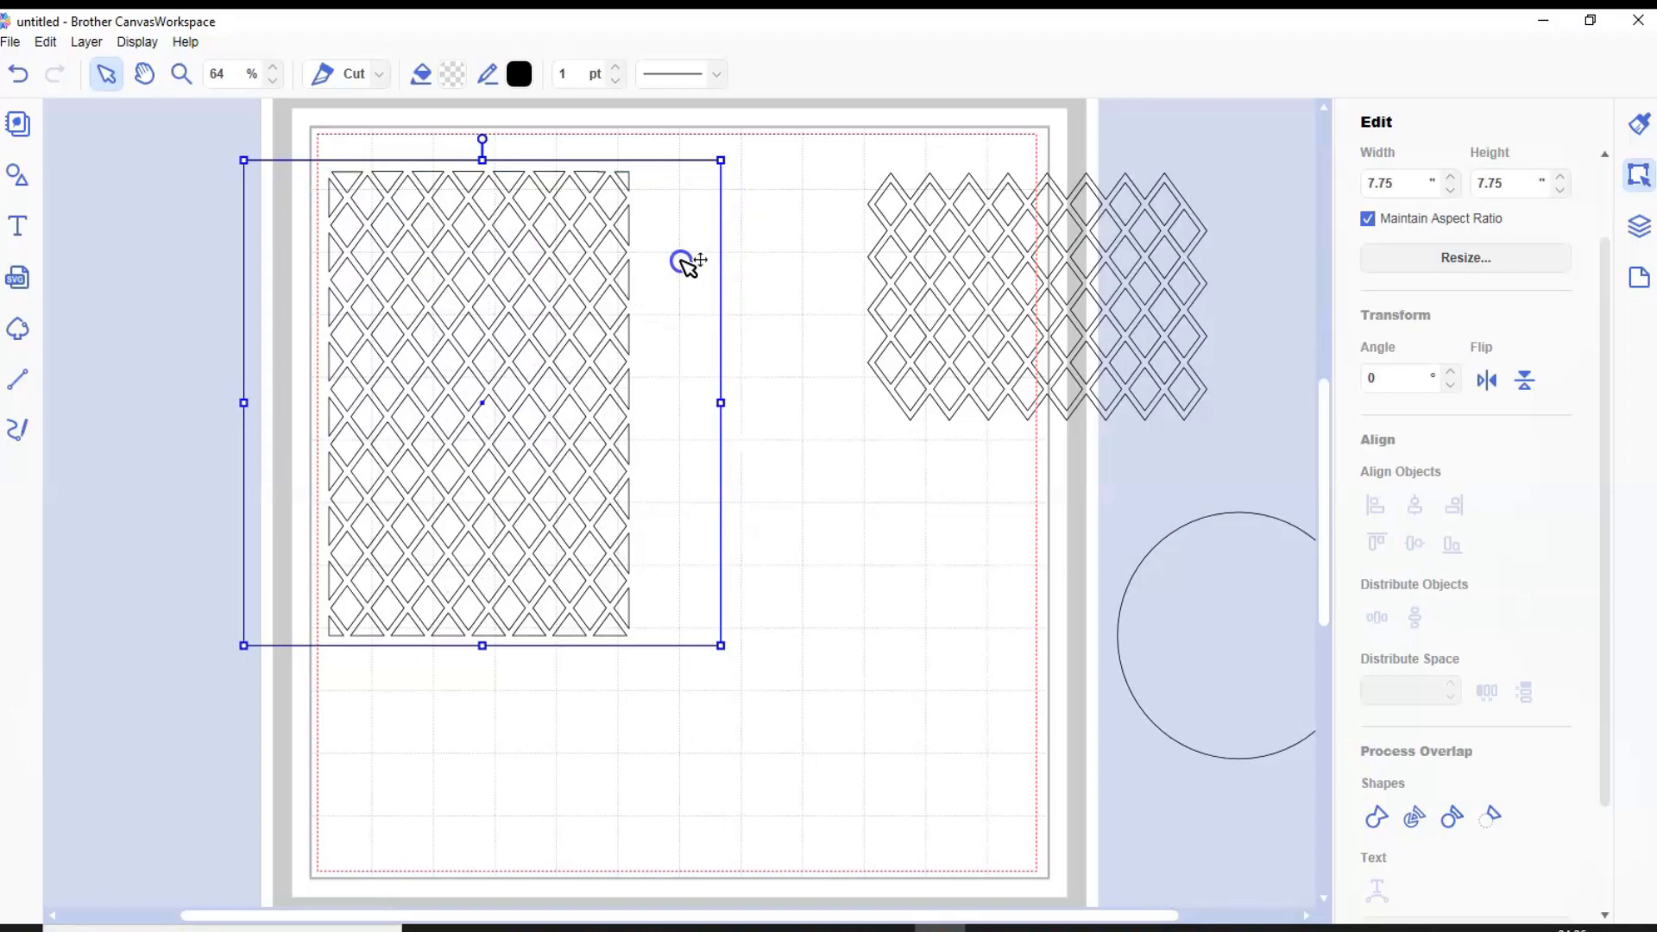
drag(1284, 655, 993, 677)
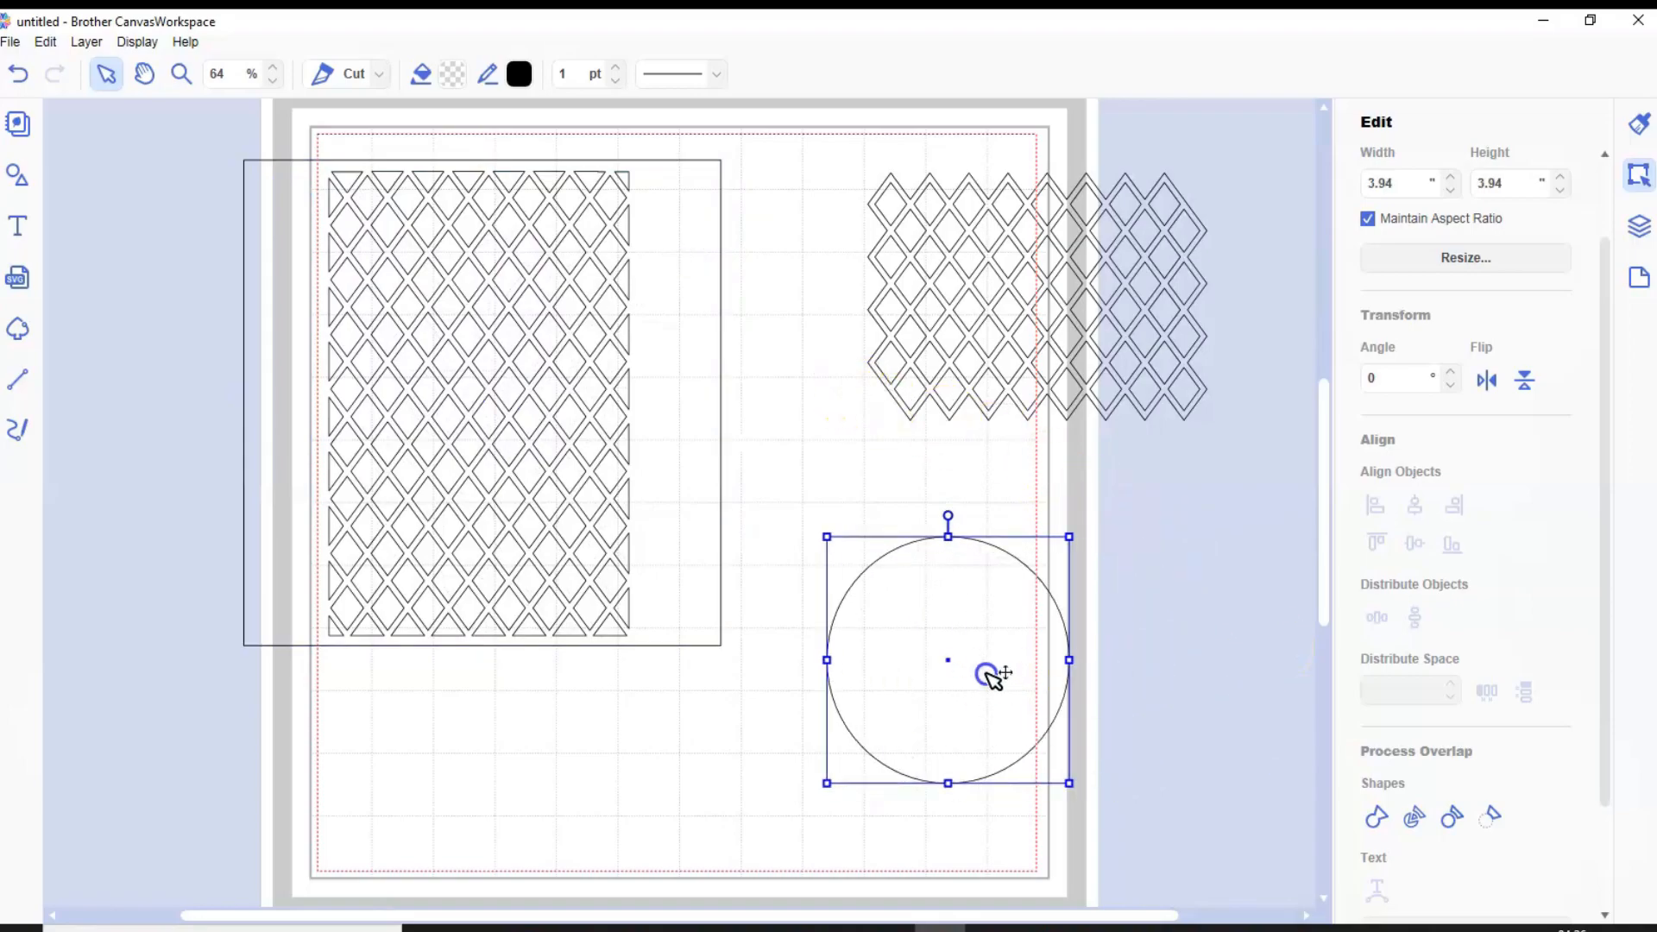
Set the circle's width to 7.75 inches and reposition it below the spare lattice
click(1392, 182)
key(Return)
drag(1090, 672, 932, 581)
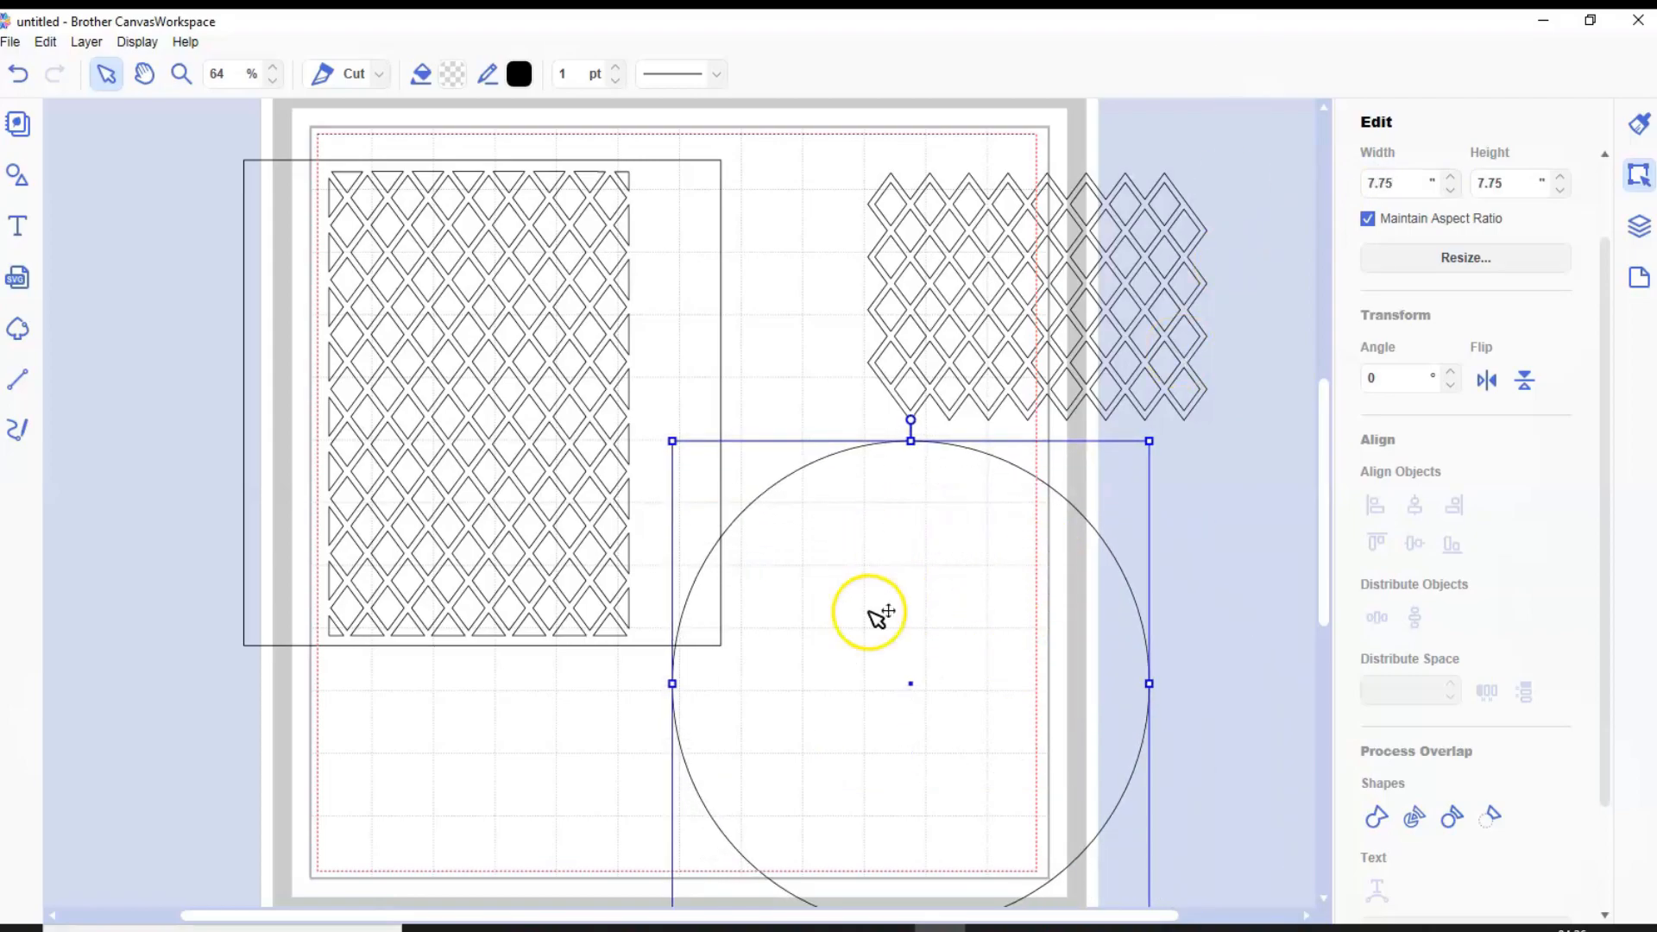
Add a plain ellipse and place it inside the large circle
click(29, 169)
scroll(220, 405, down, 12)
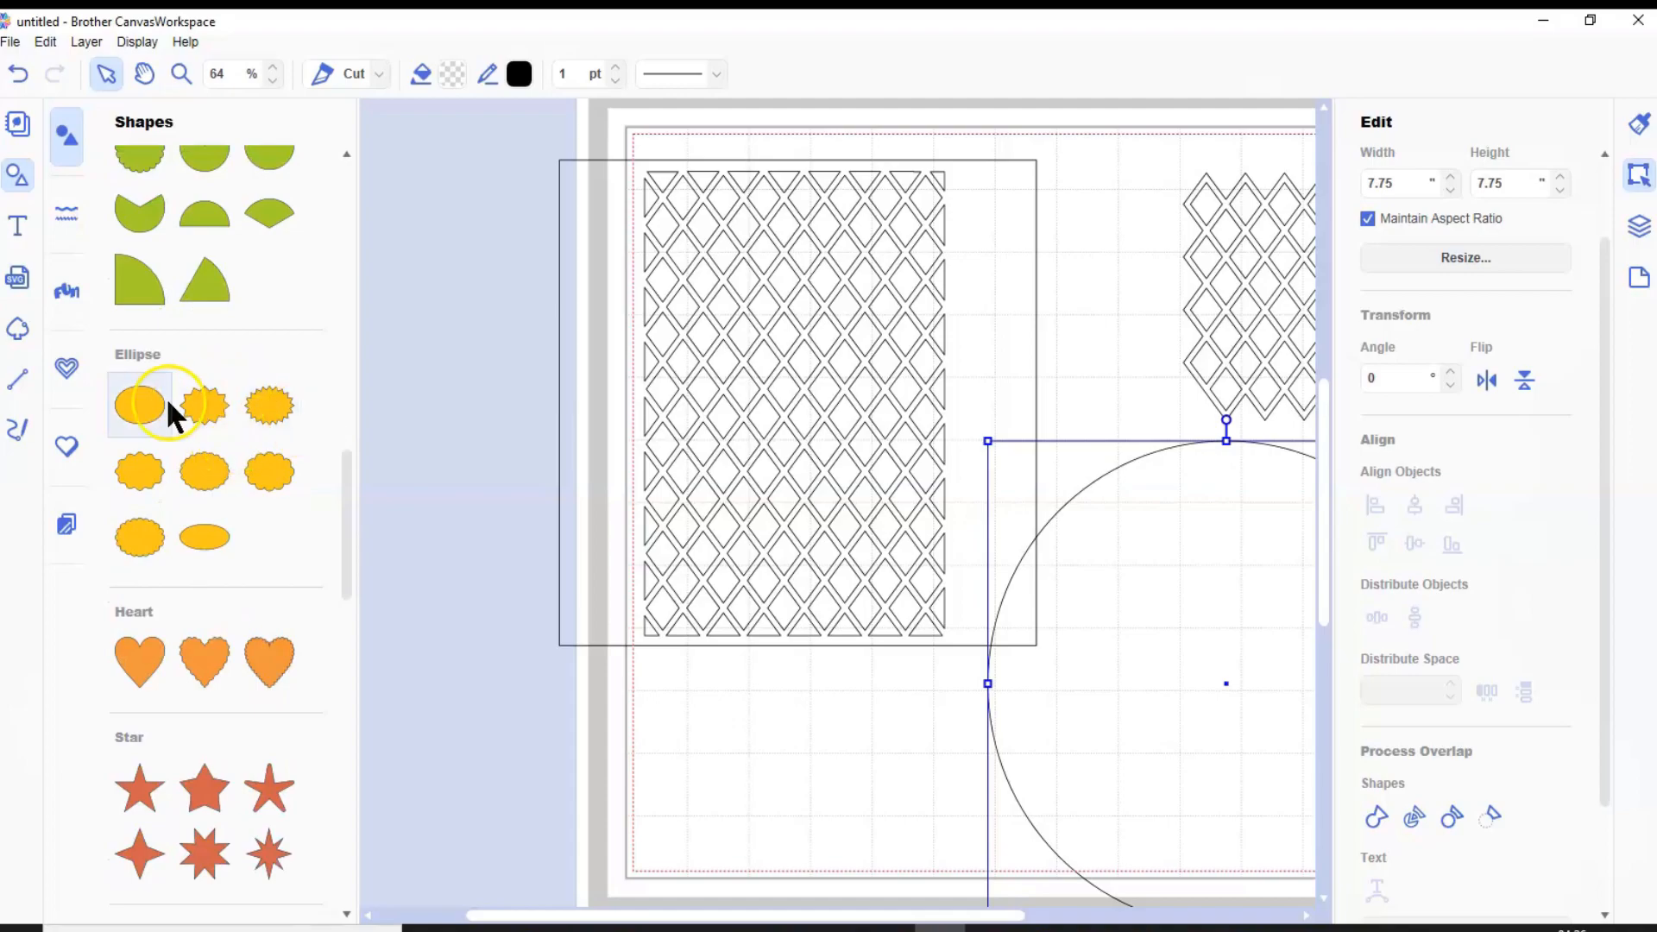
click(139, 404)
click(18, 170)
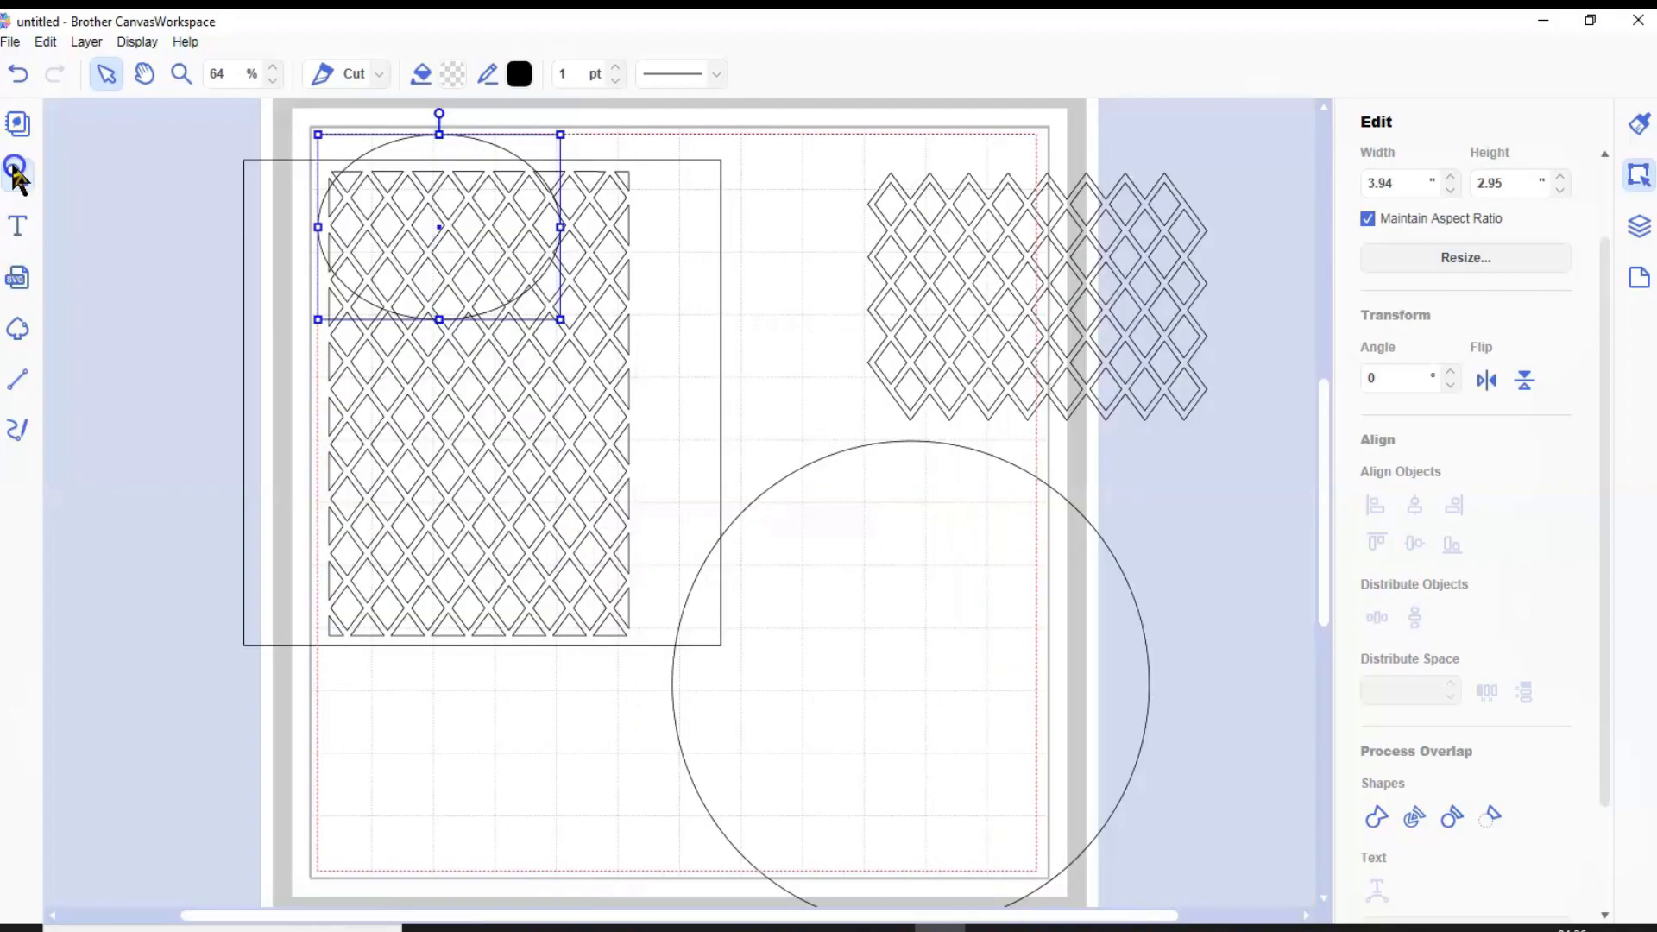
drag(451, 145, 931, 581)
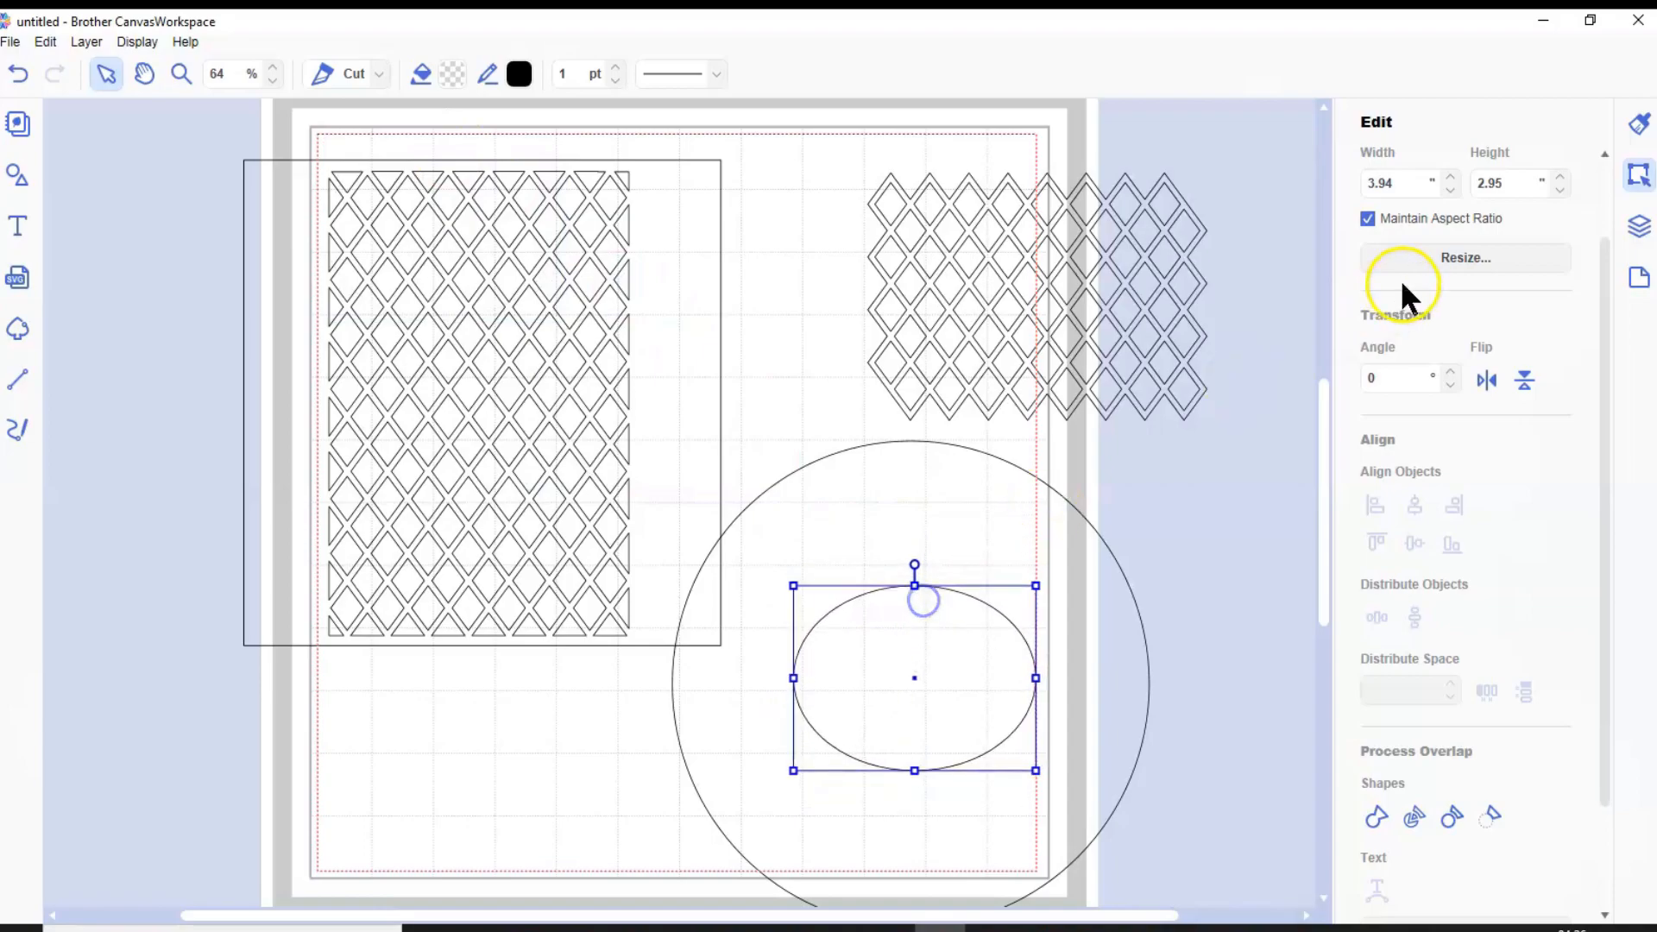
Set the ellipse's width to 5 inches and shift it toward the circle's center
drag(1392, 183, 1370, 182)
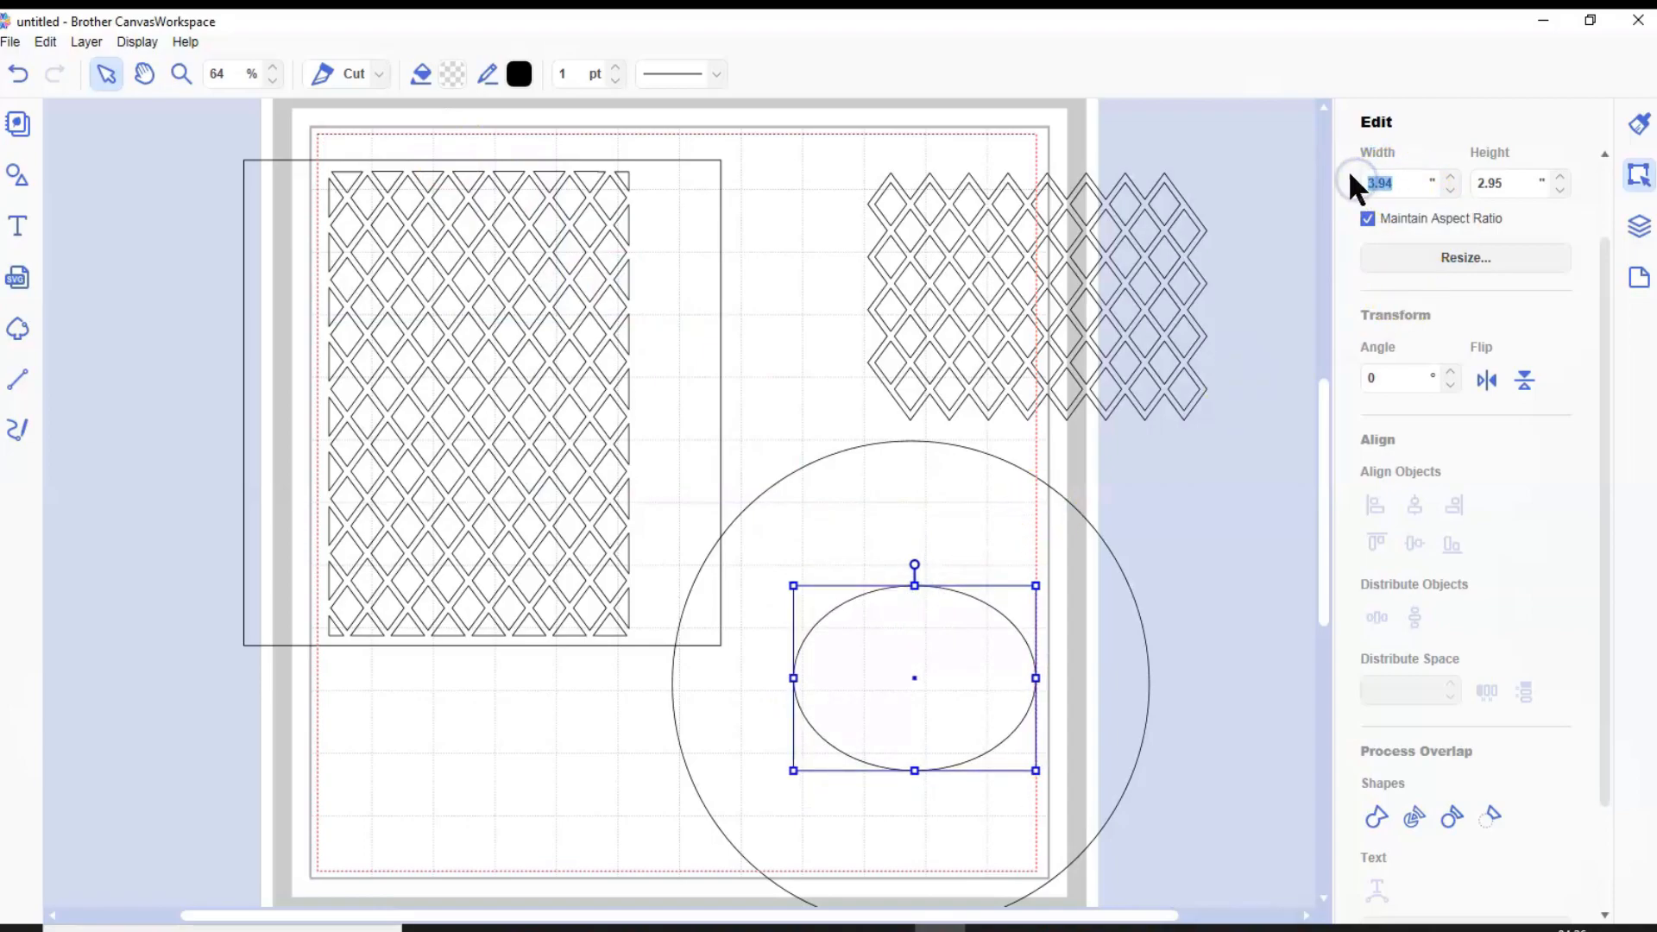
key(Return)
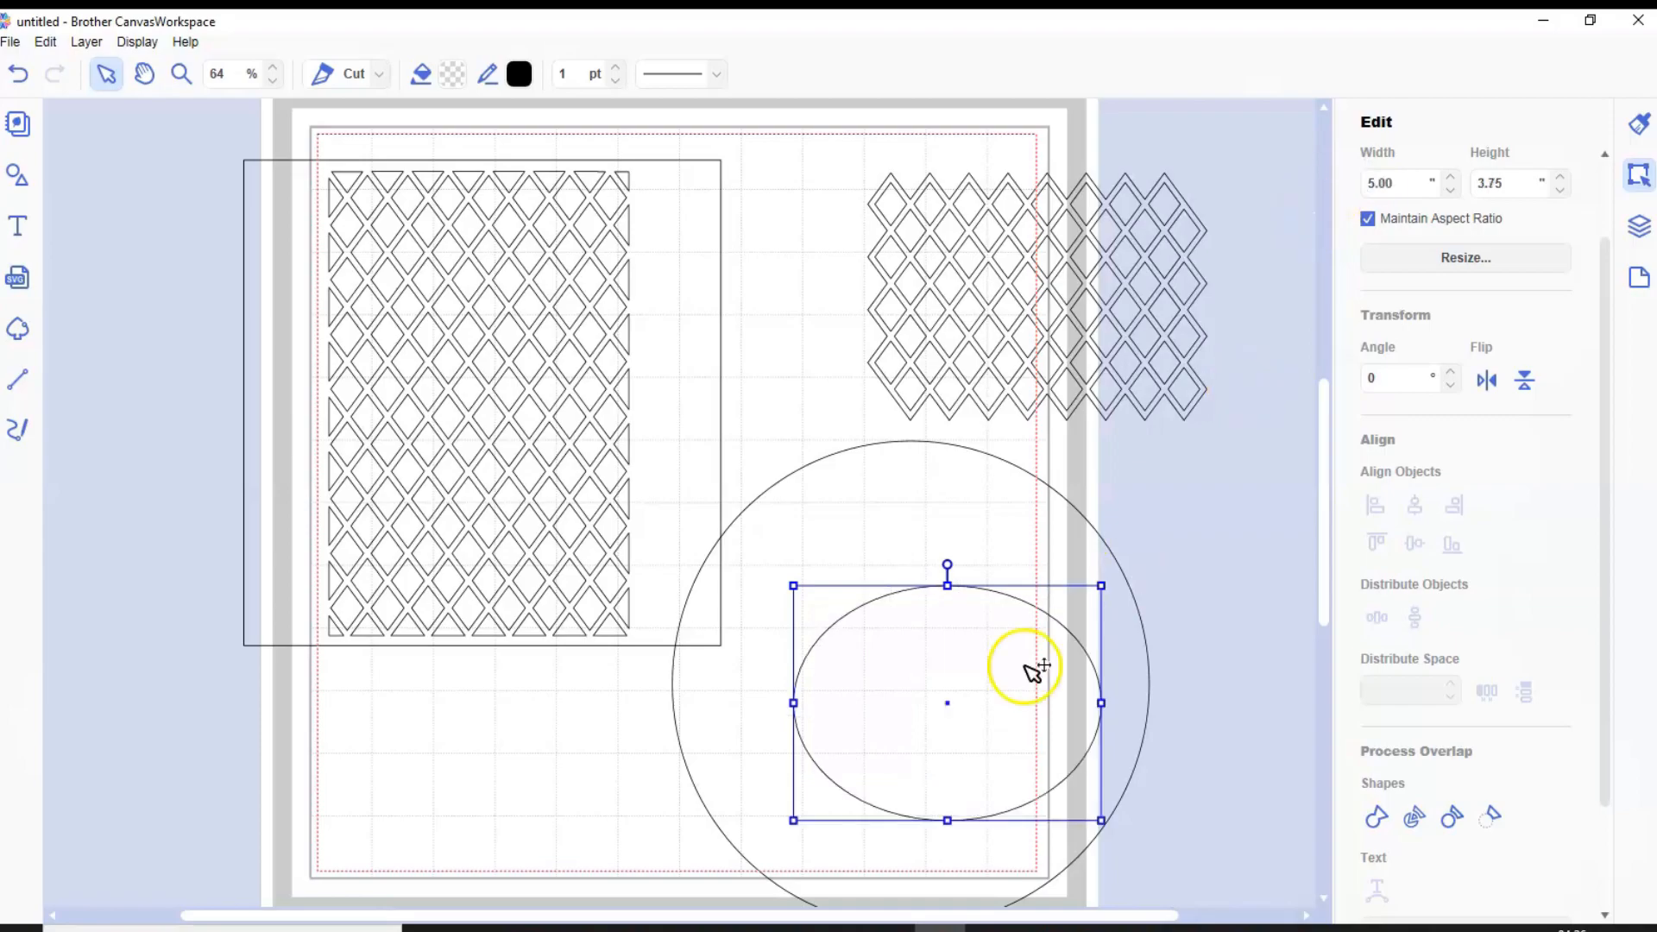
drag(990, 704, 957, 679)
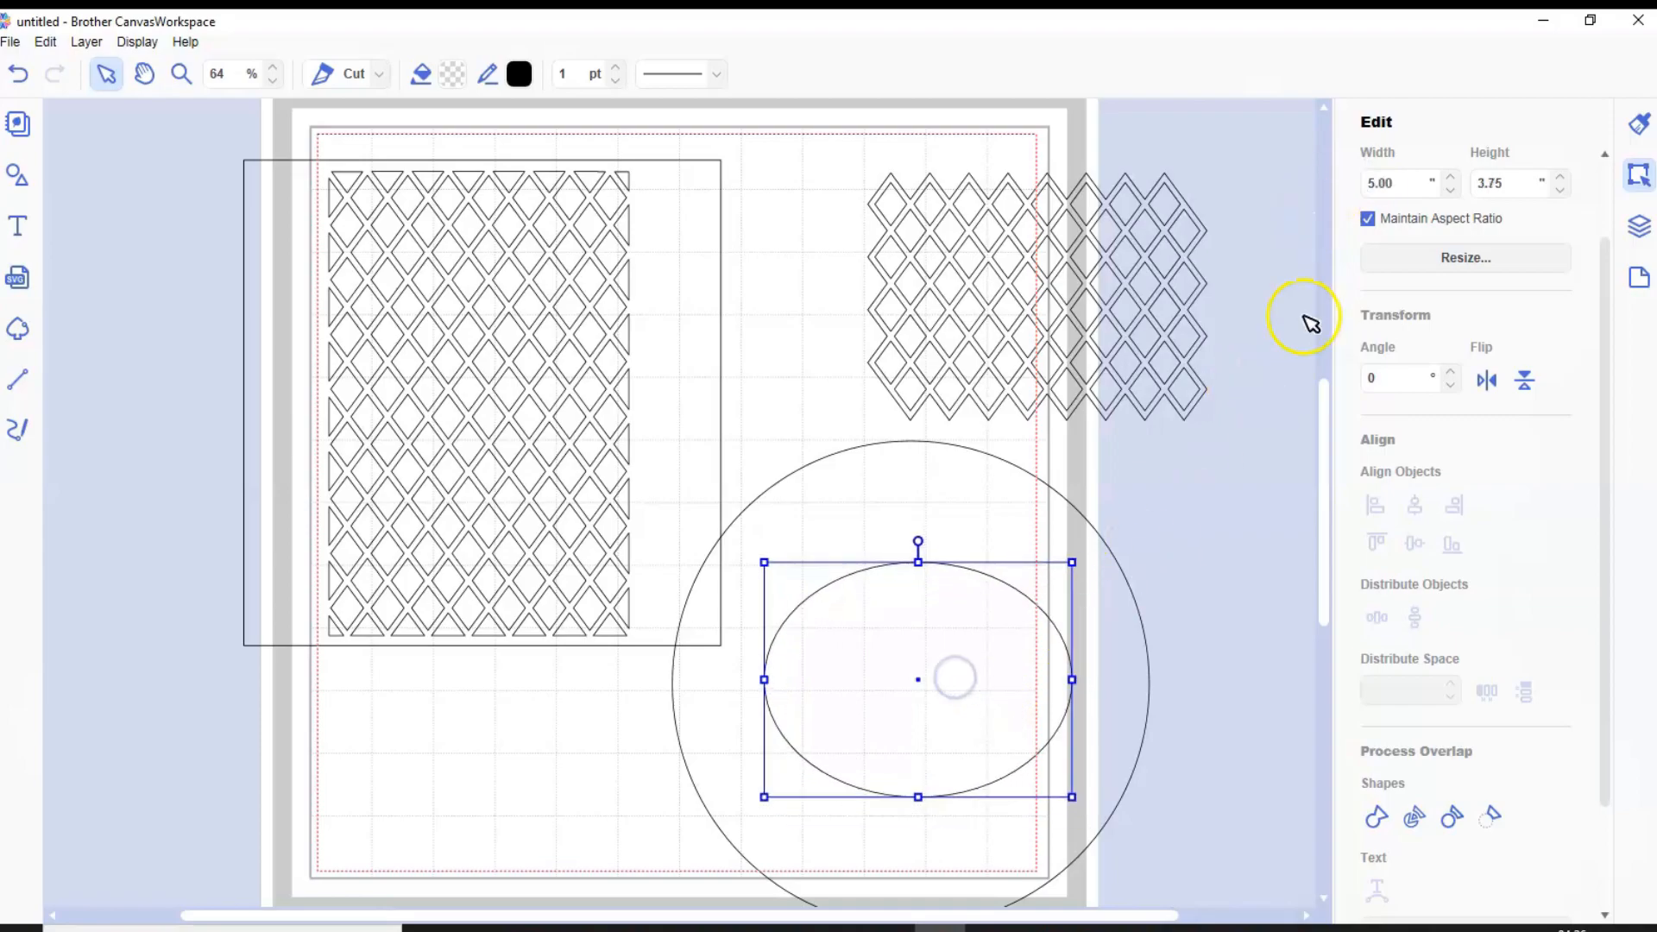
Set the ellipse's width to 6 inches, keeping its proportions, and reposition it near the circle's center
double_click(1379, 182)
text(6)
key(Return)
drag(1008, 683, 979, 661)
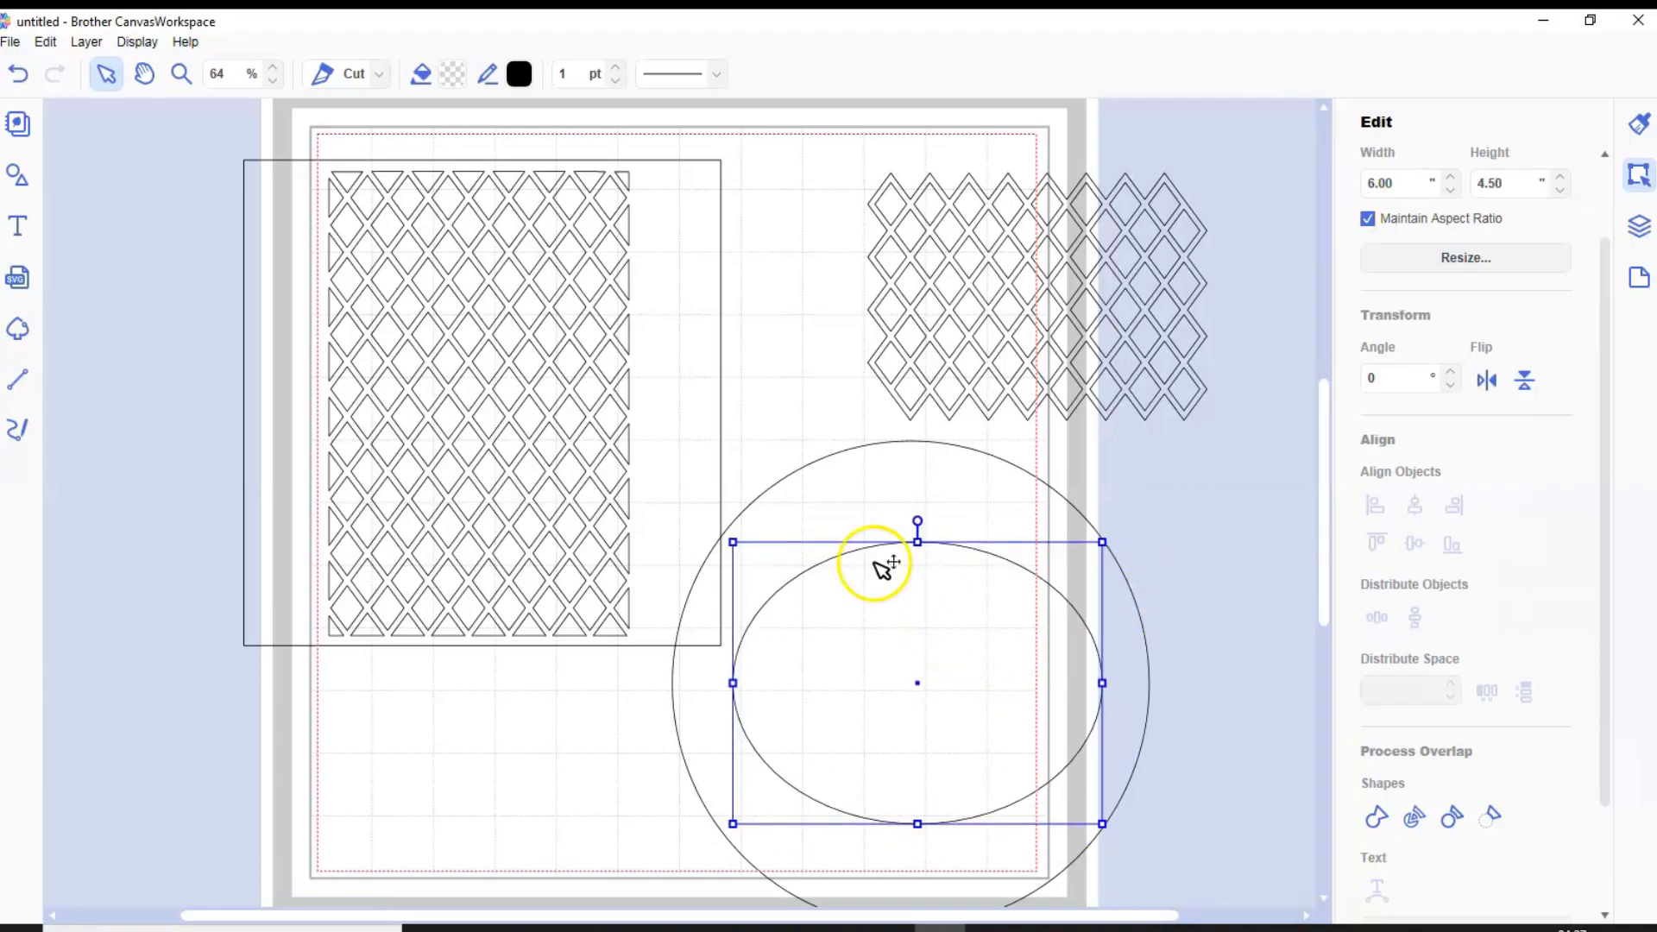
Center the ellipse on the circle horizontally and vertically, and subtract it to cut an oval opening
drag(815, 438, 927, 654)
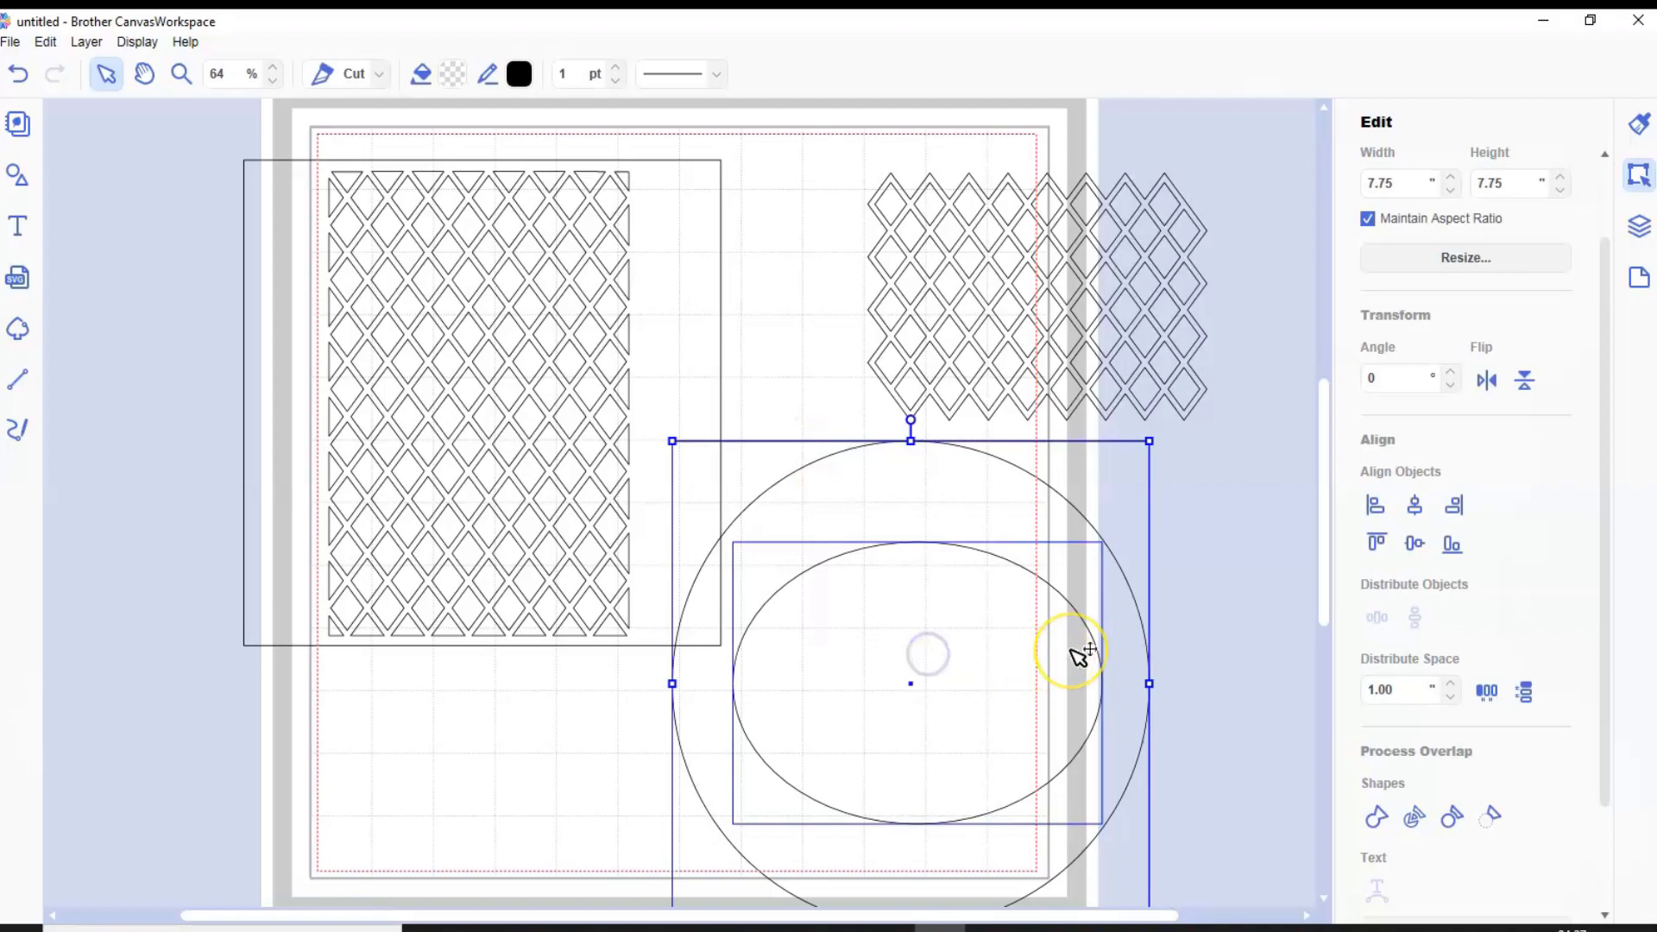
click(1415, 506)
click(1414, 543)
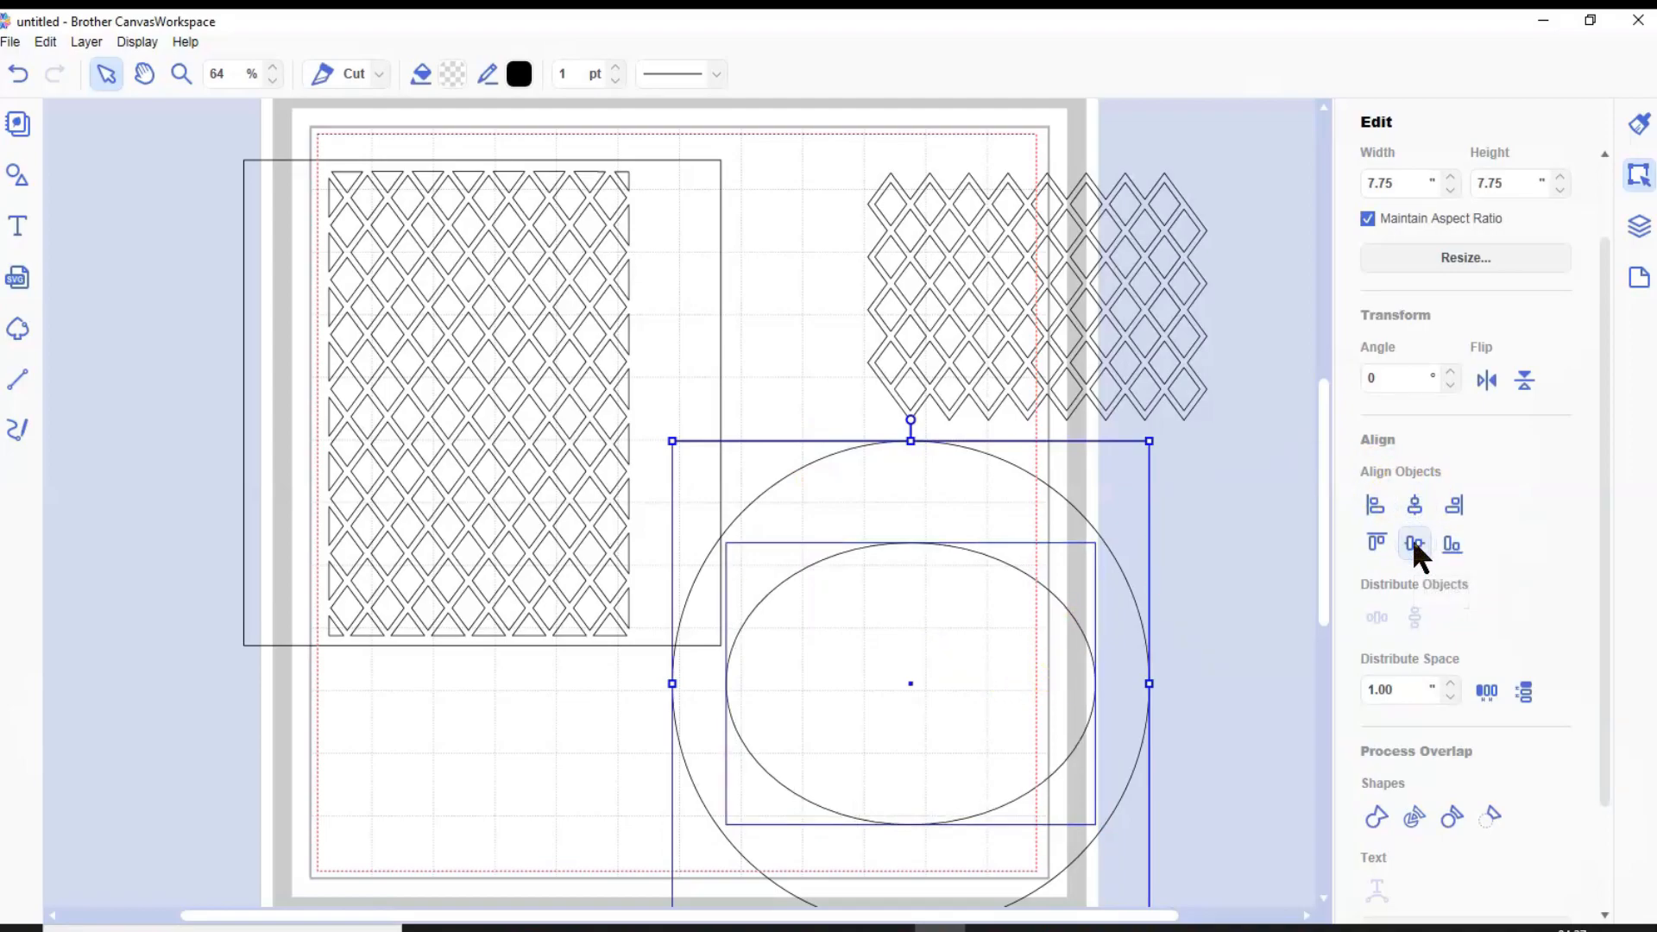
click(1490, 812)
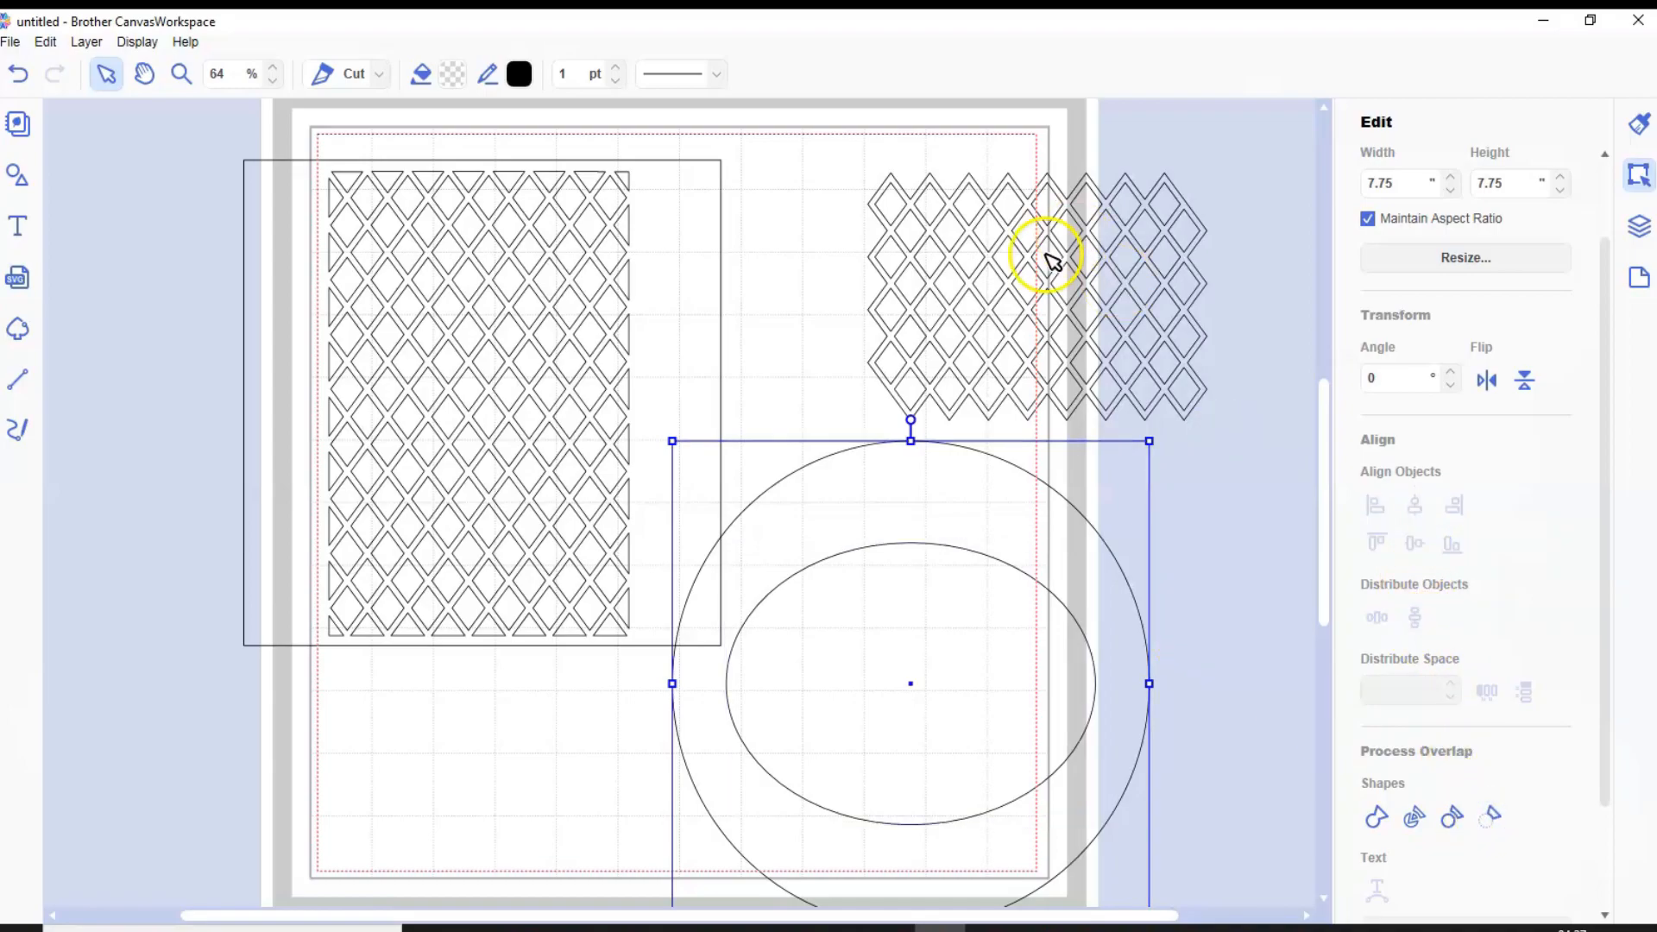
Move the spare lattice over the oval opening and enlarge it proportionally to about 6.41 by 4.59 inches to cover it
drag(1040, 264, 900, 631)
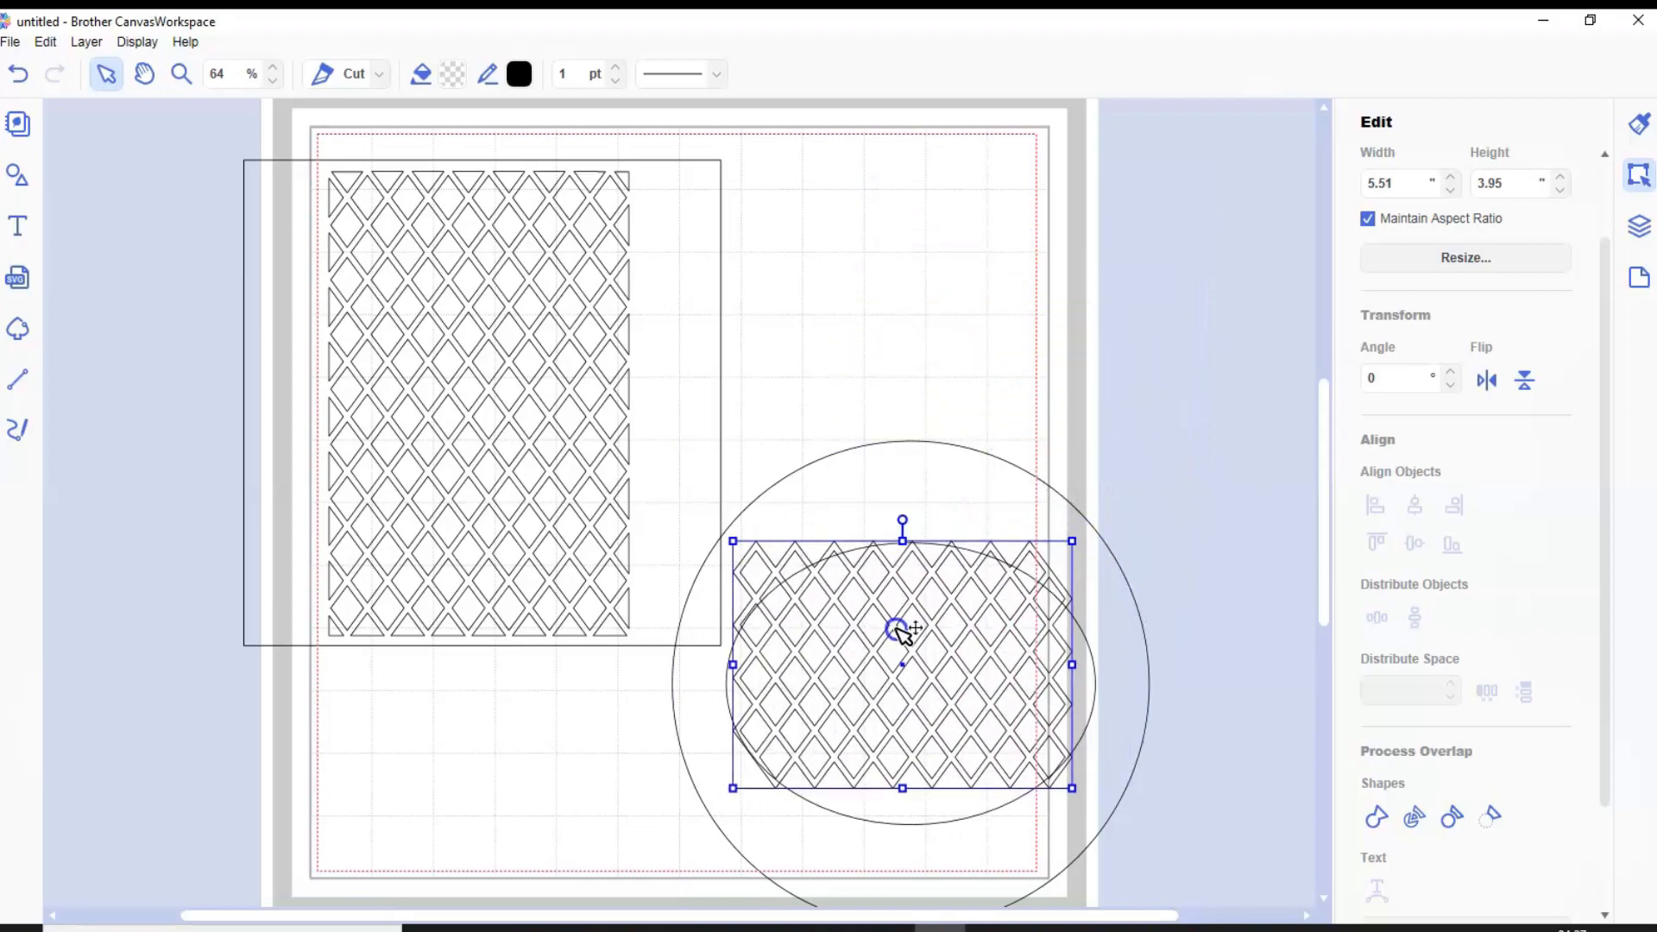
drag(1075, 791, 1103, 829)
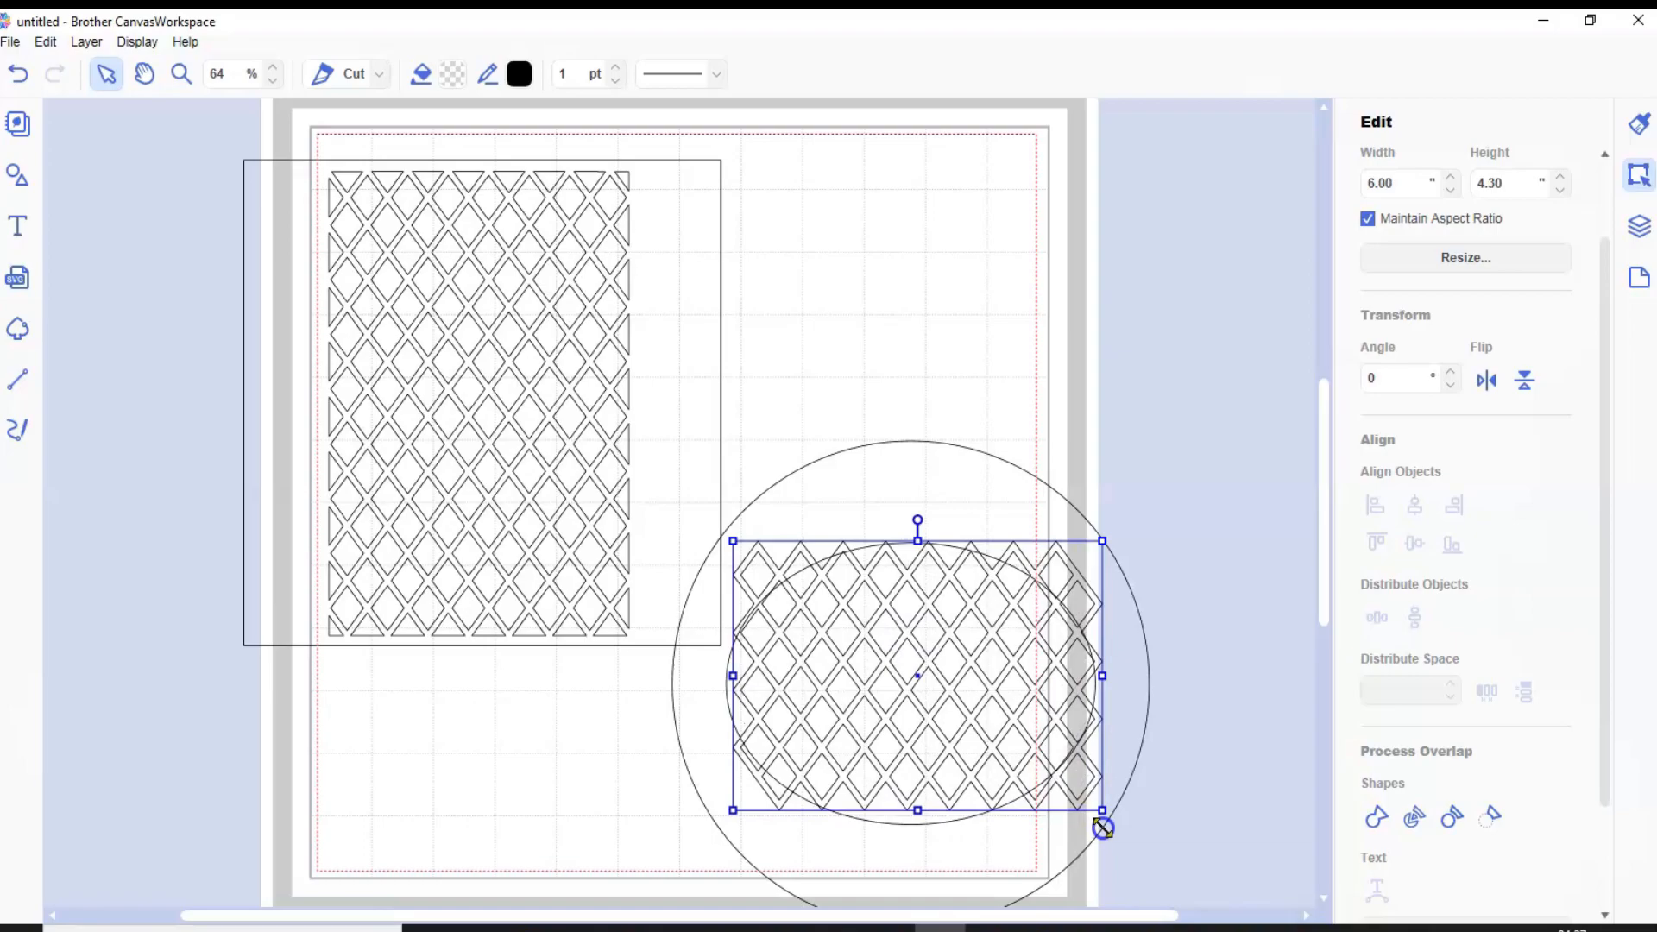
drag(1103, 828, 1115, 843)
drag(973, 677, 976, 670)
drag(1103, 549, 1117, 534)
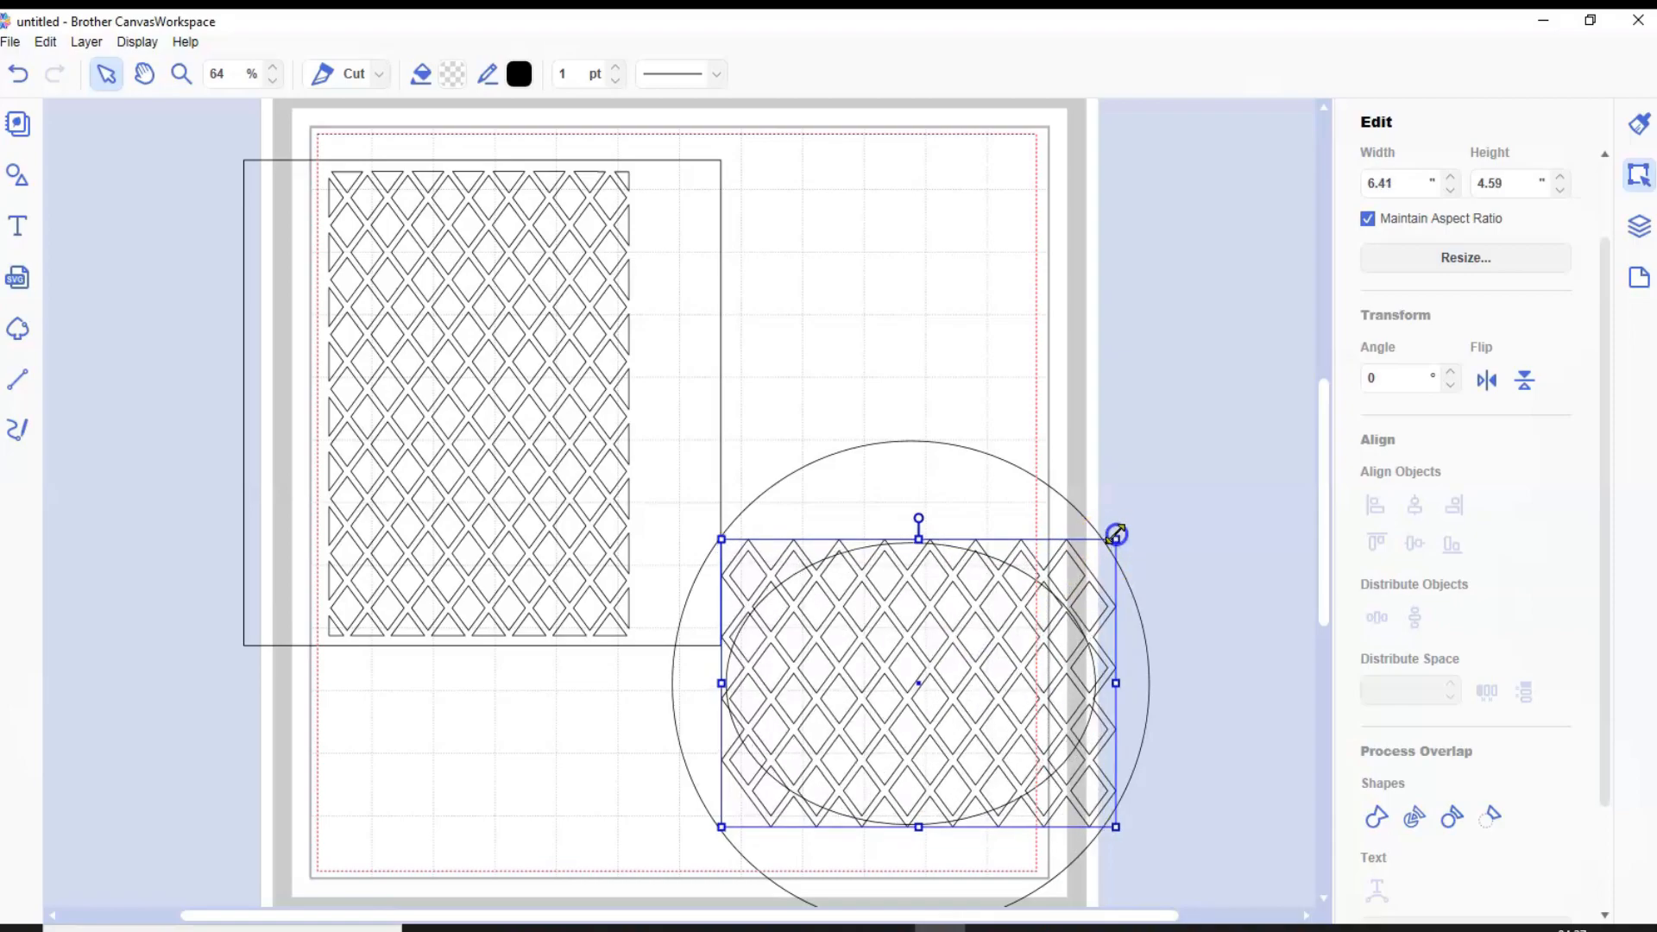
Center the lattice on the circular frame both horizontally and vertically
shift+click(914, 443)
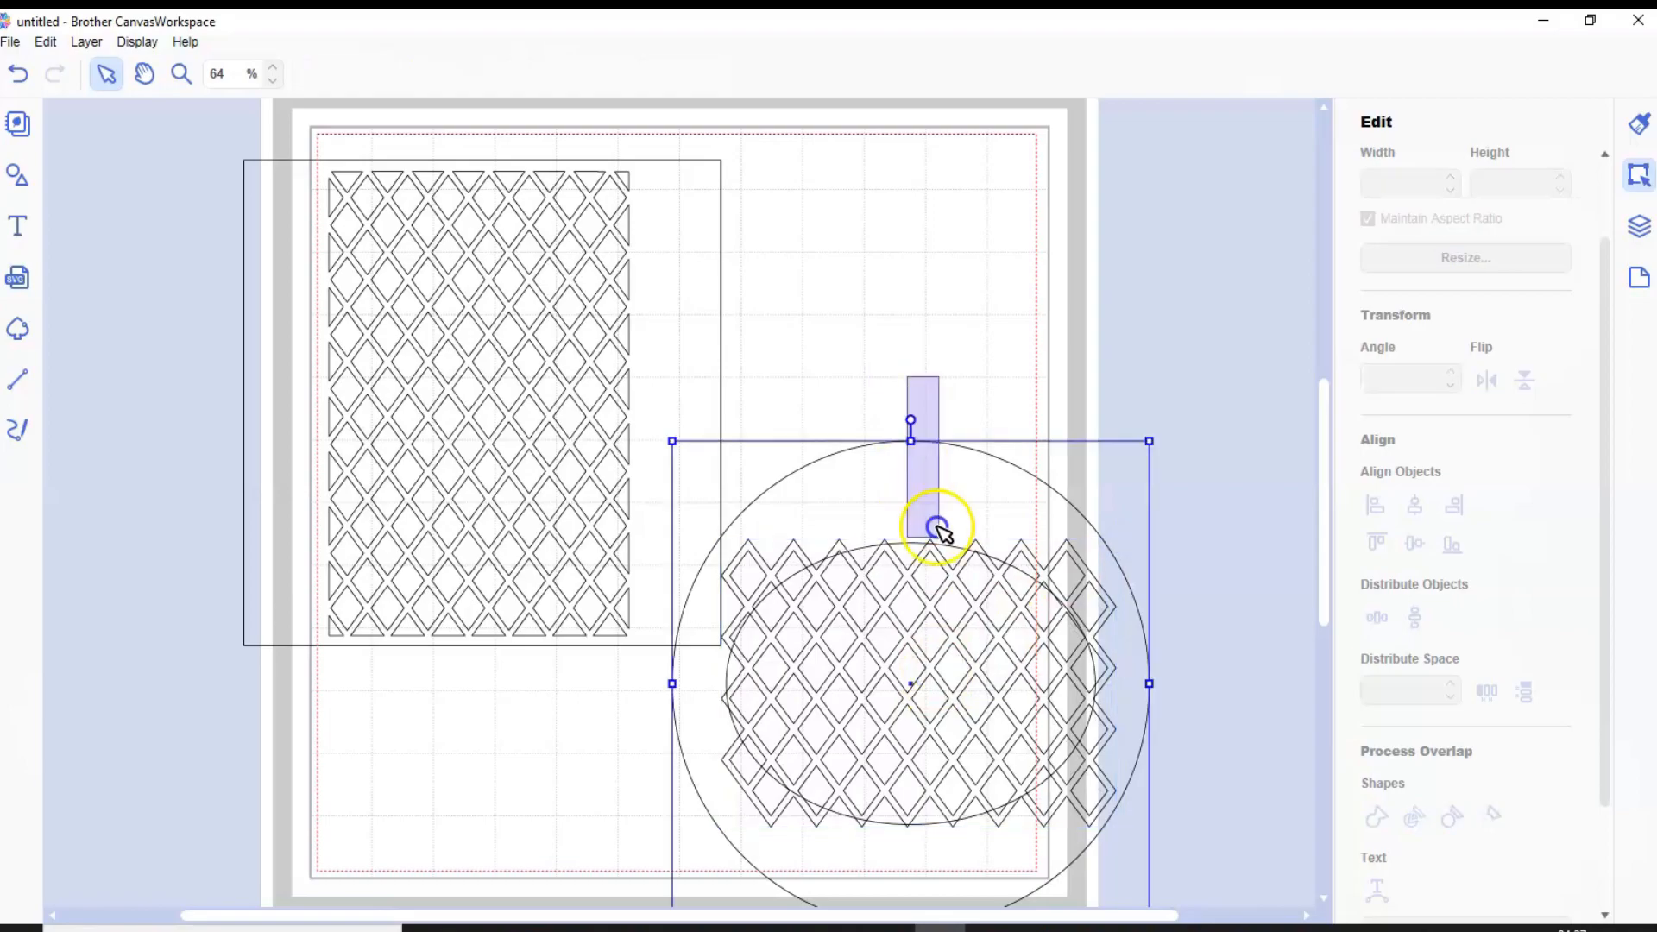
click(1413, 506)
click(1413, 543)
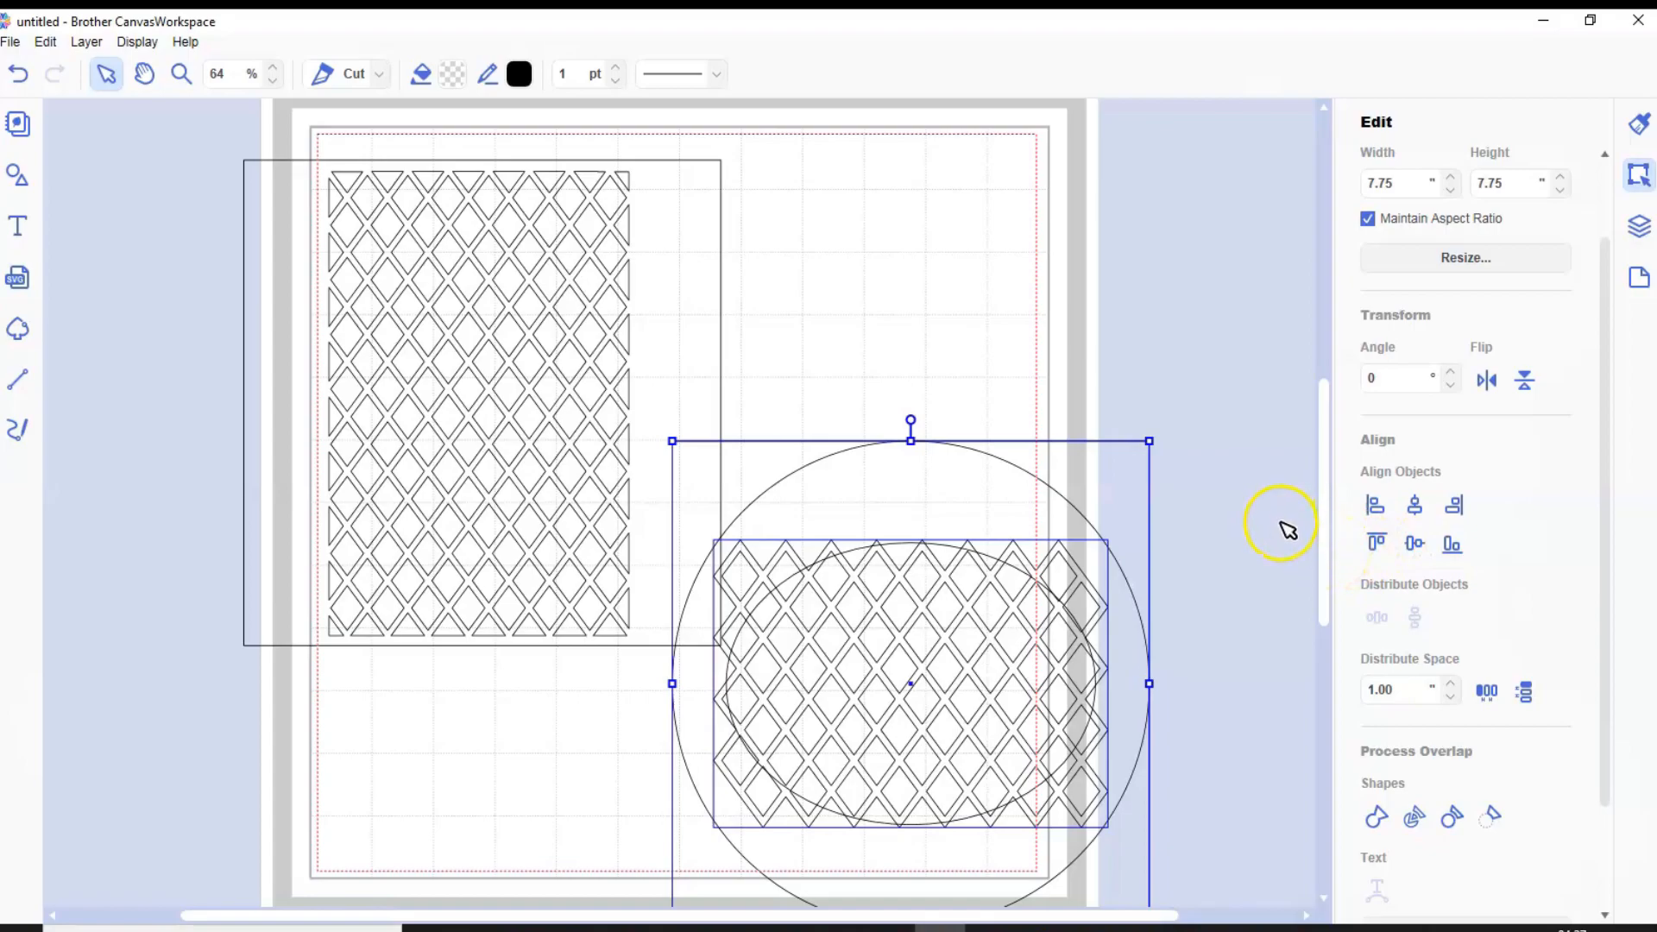
Weld the lattice to the circular frame and move the combined piece beside the square panel
click(1376, 813)
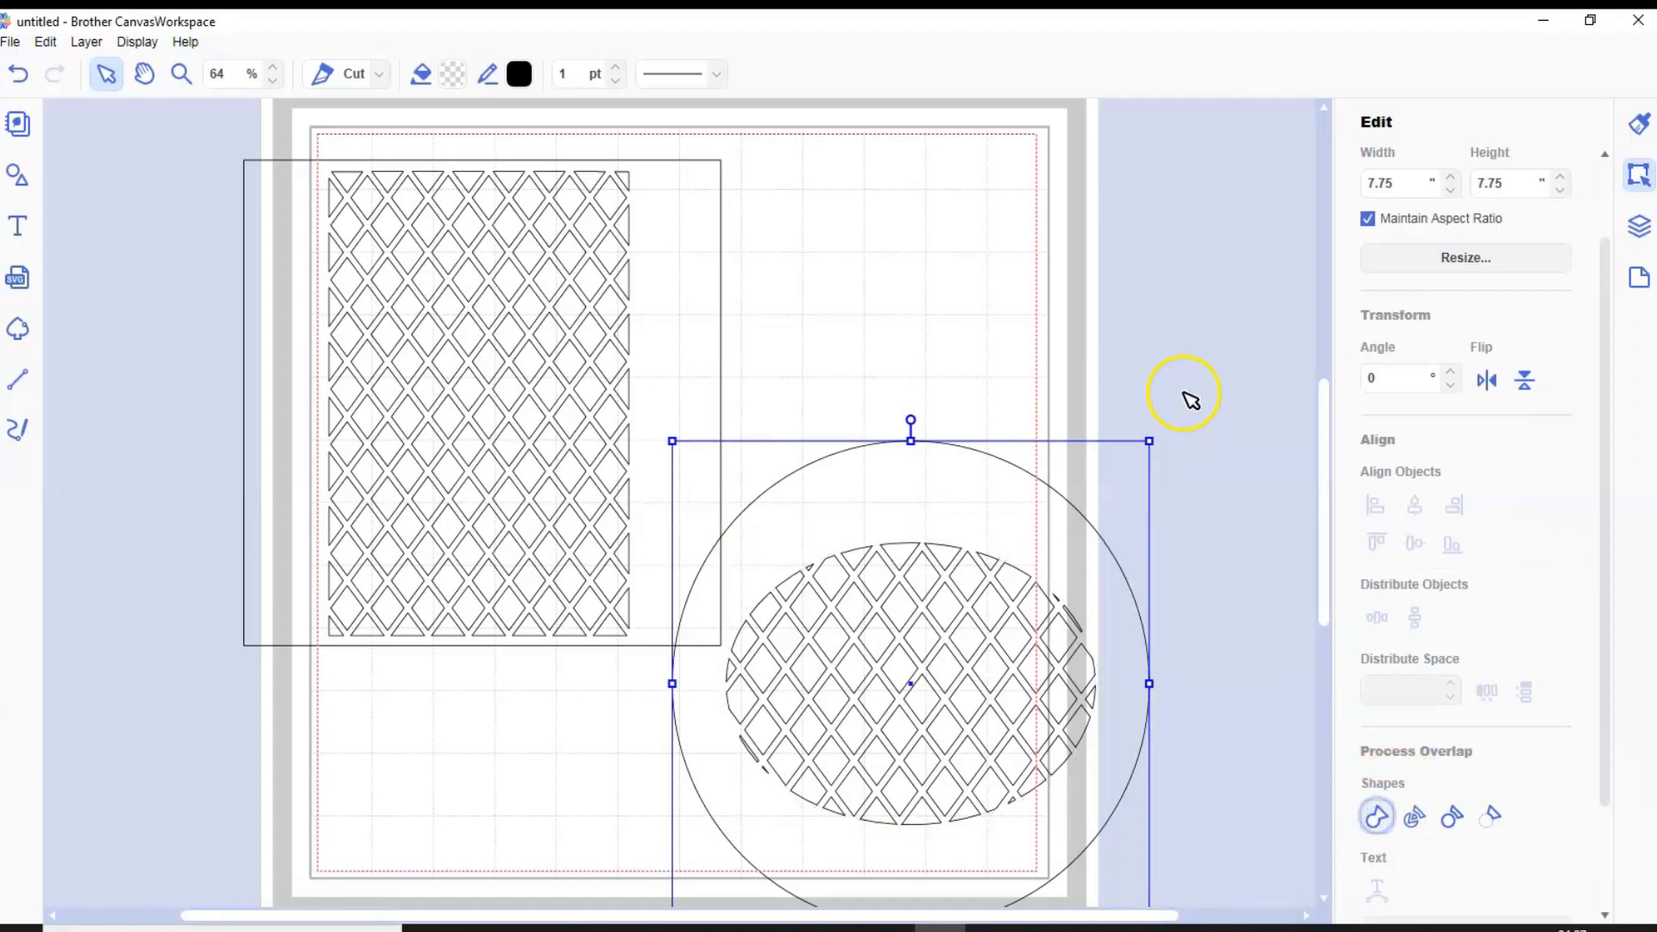
drag(954, 492, 1038, 223)
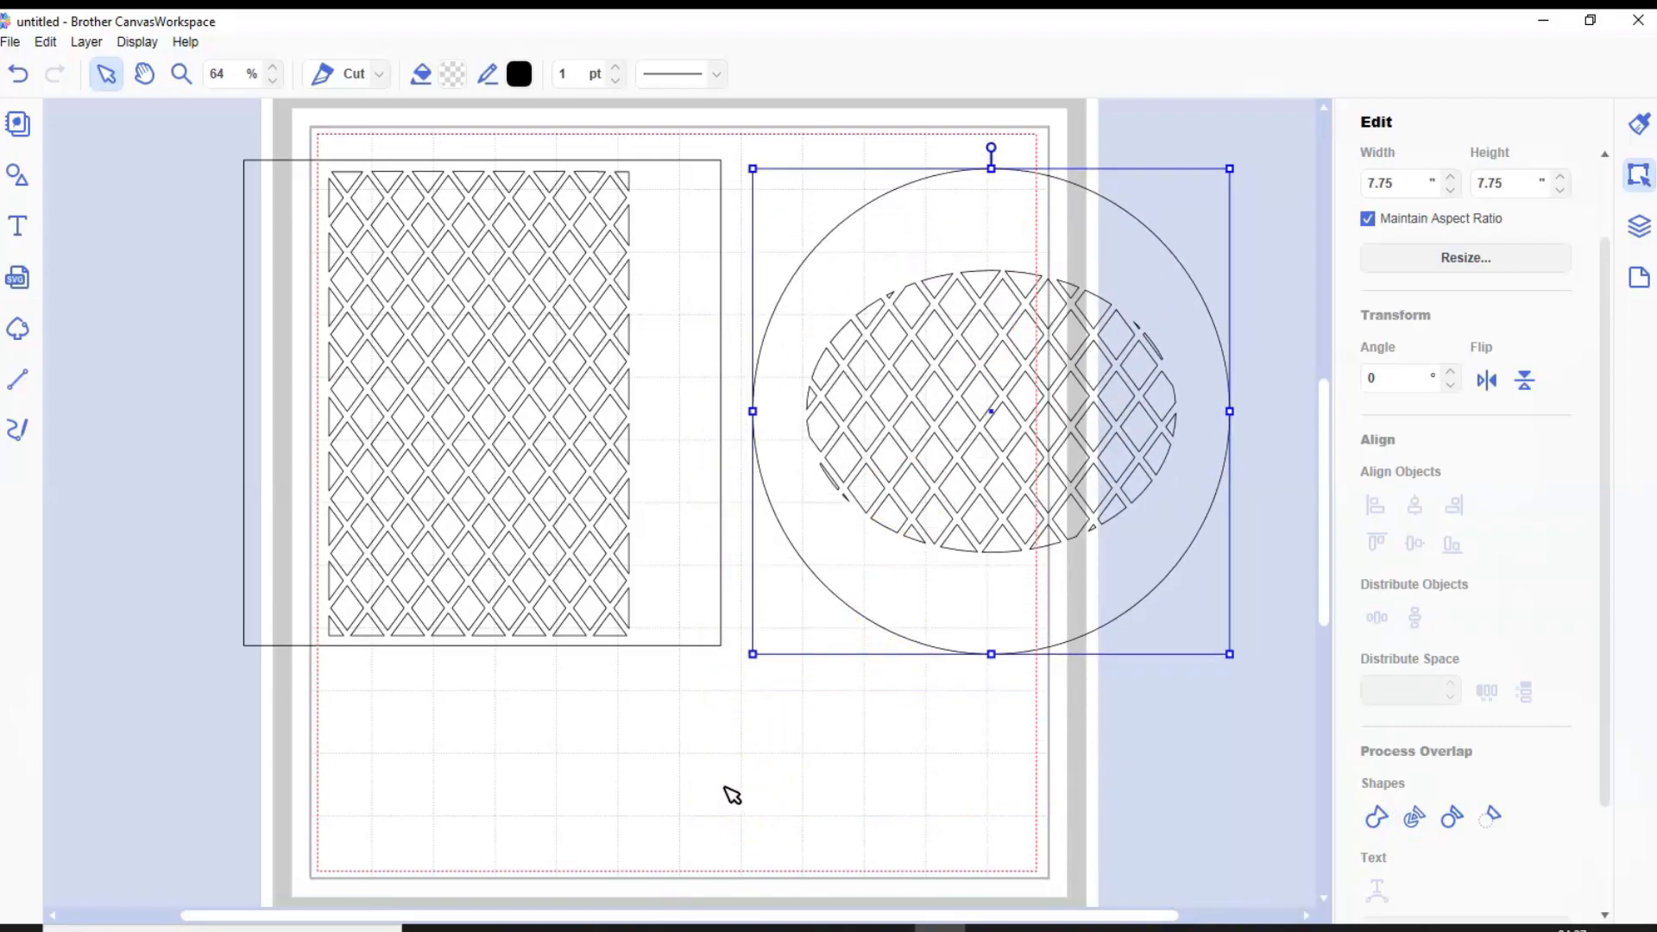
click(754, 777)
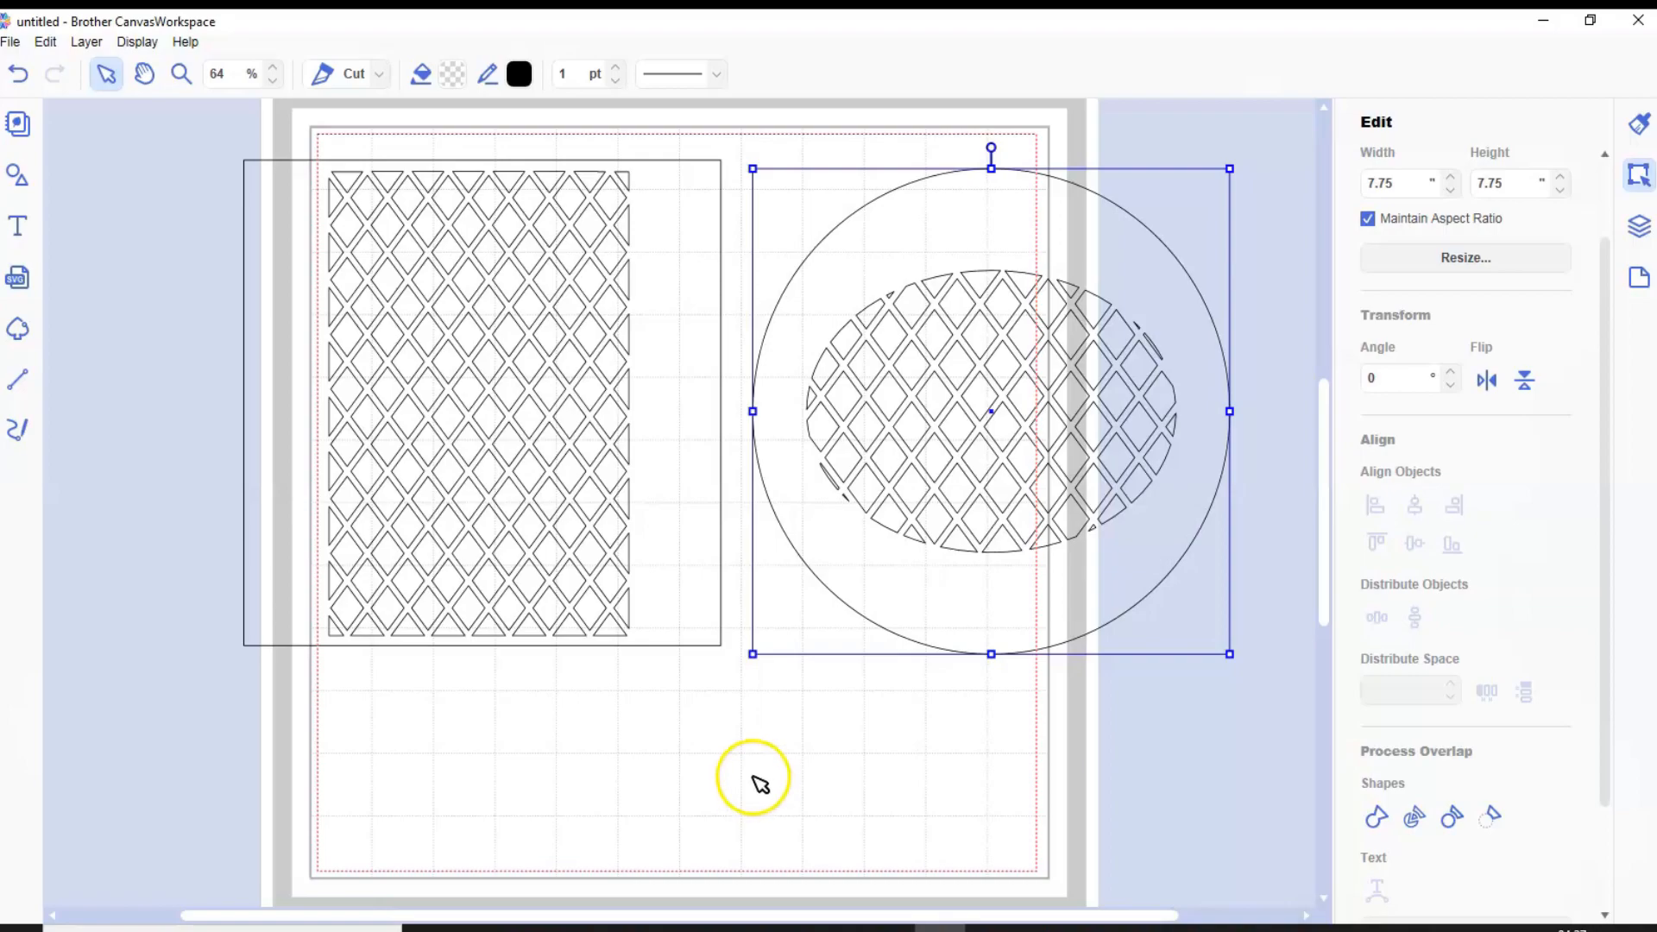